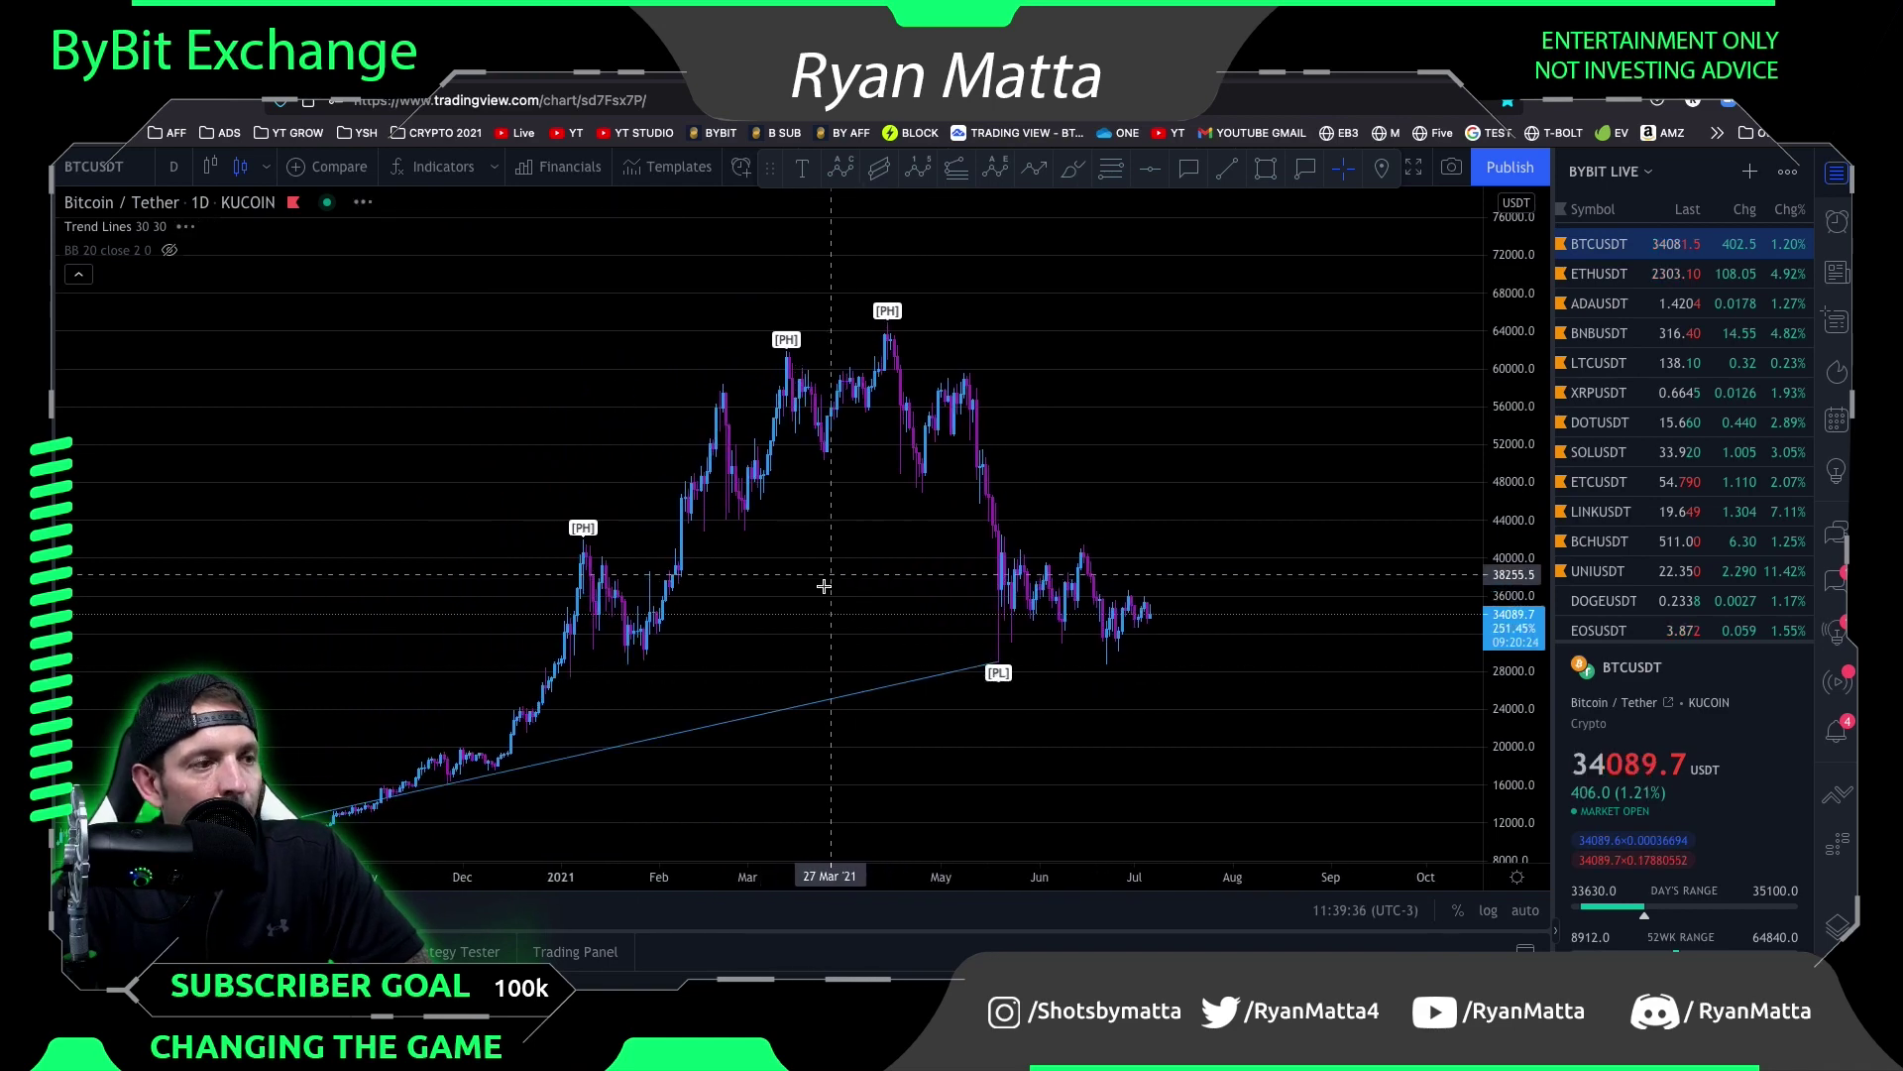
scroll(871, 637, down, 3)
drag(892, 650, 717, 508)
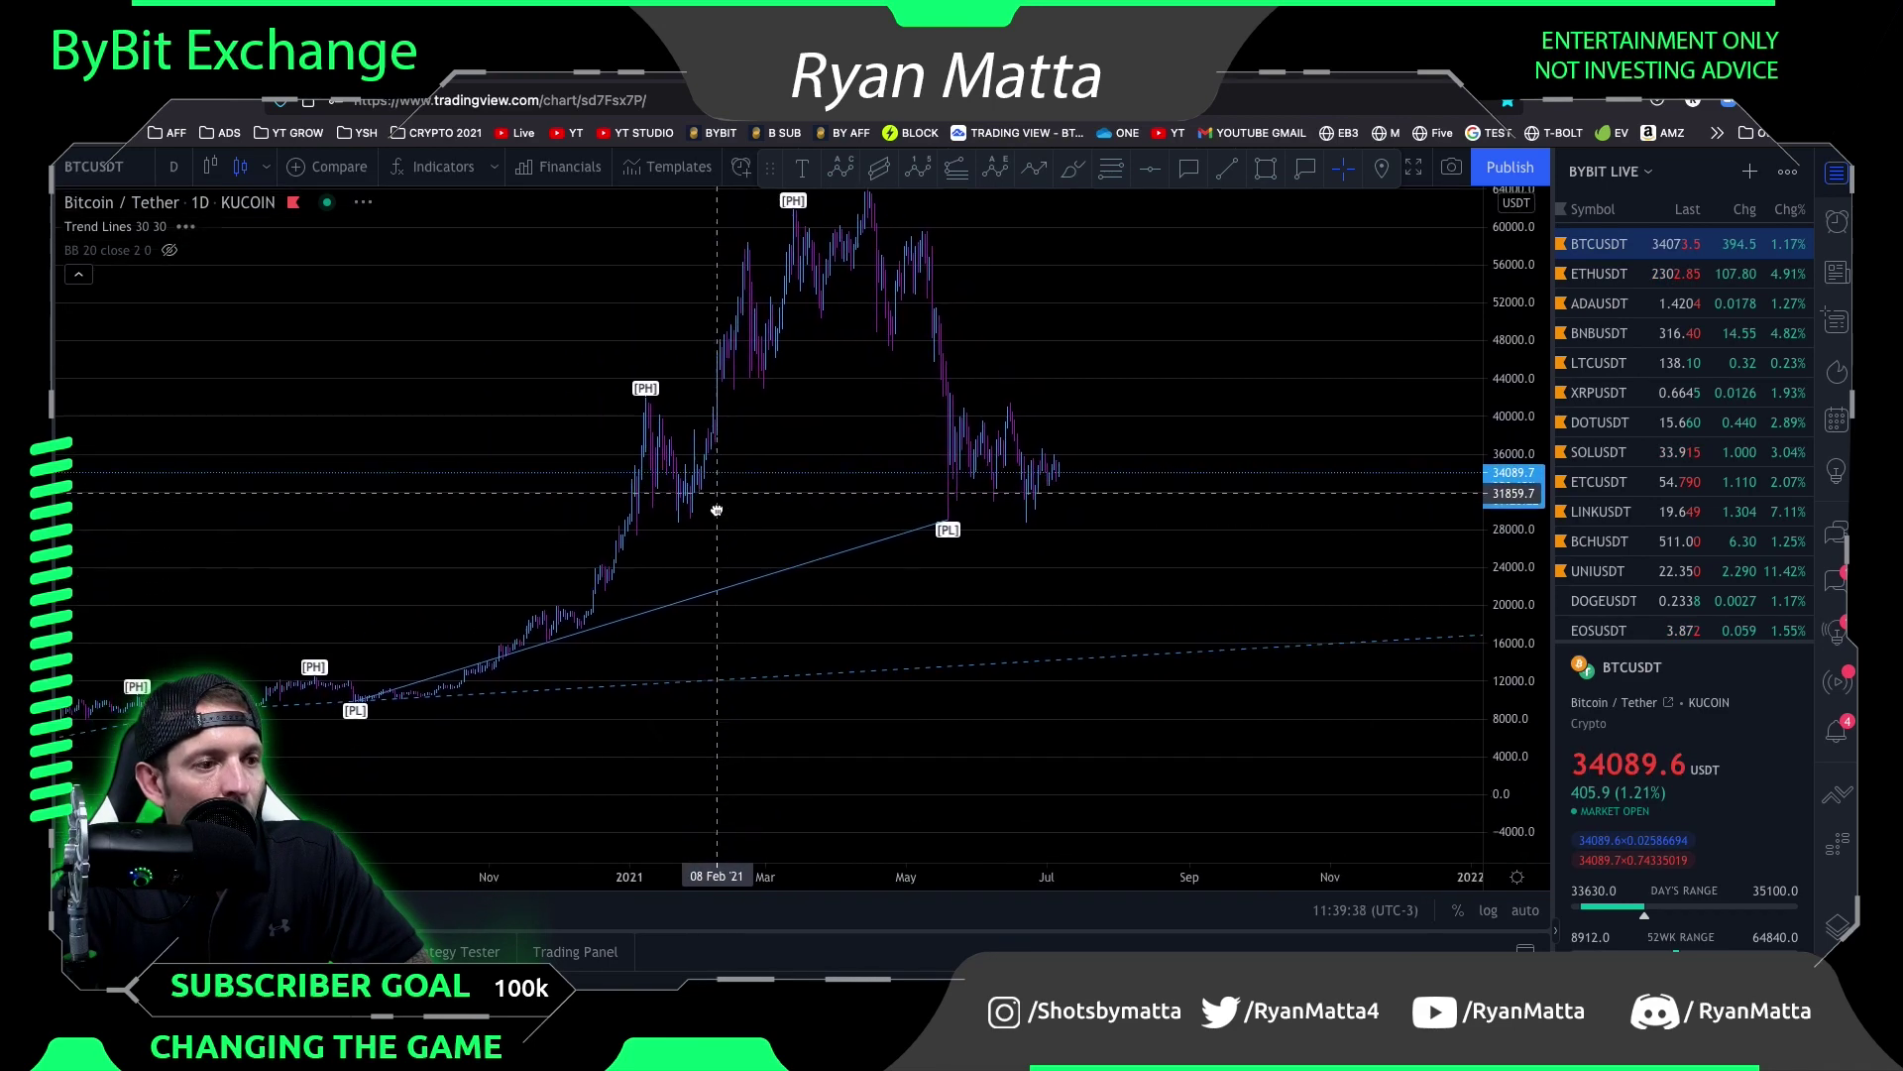
scroll(717, 507, right, 5)
scroll(771, 570, down, 3)
drag(827, 573, 943, 716)
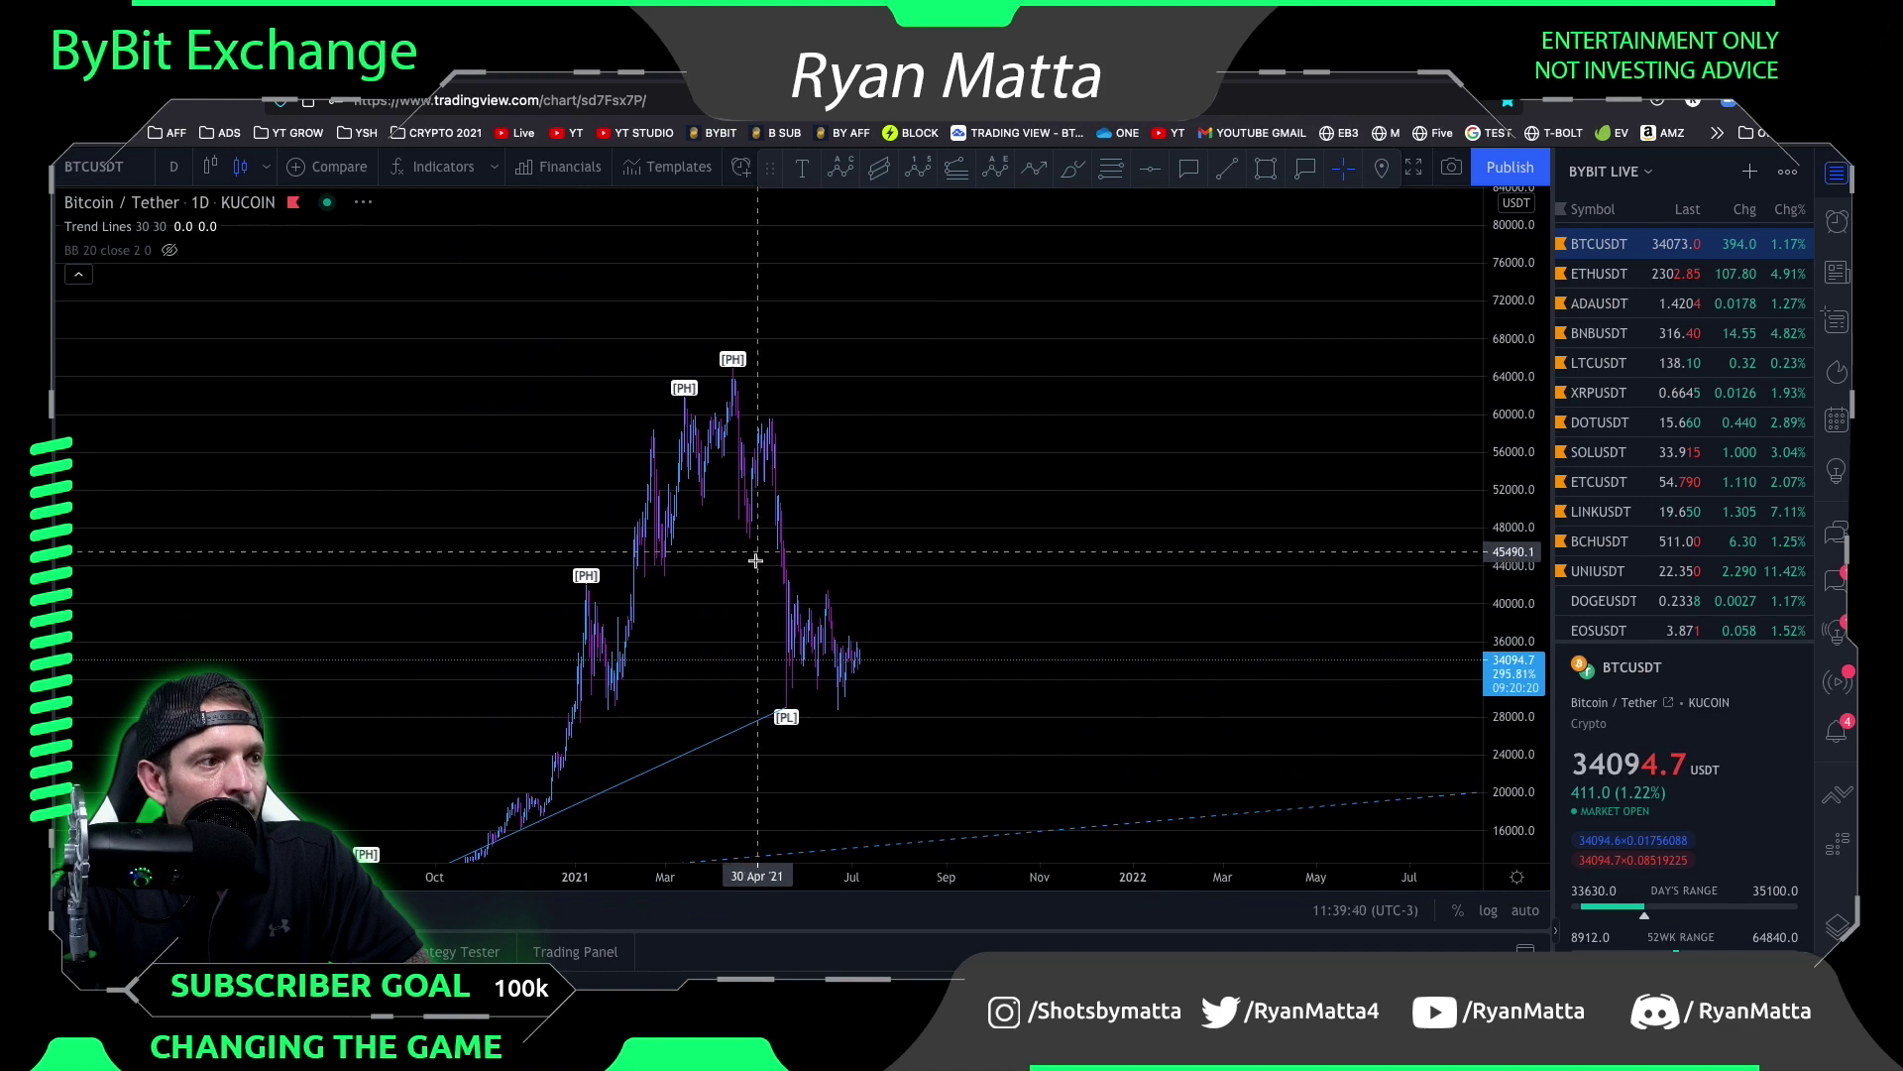
scroll(740, 595, up, 2)
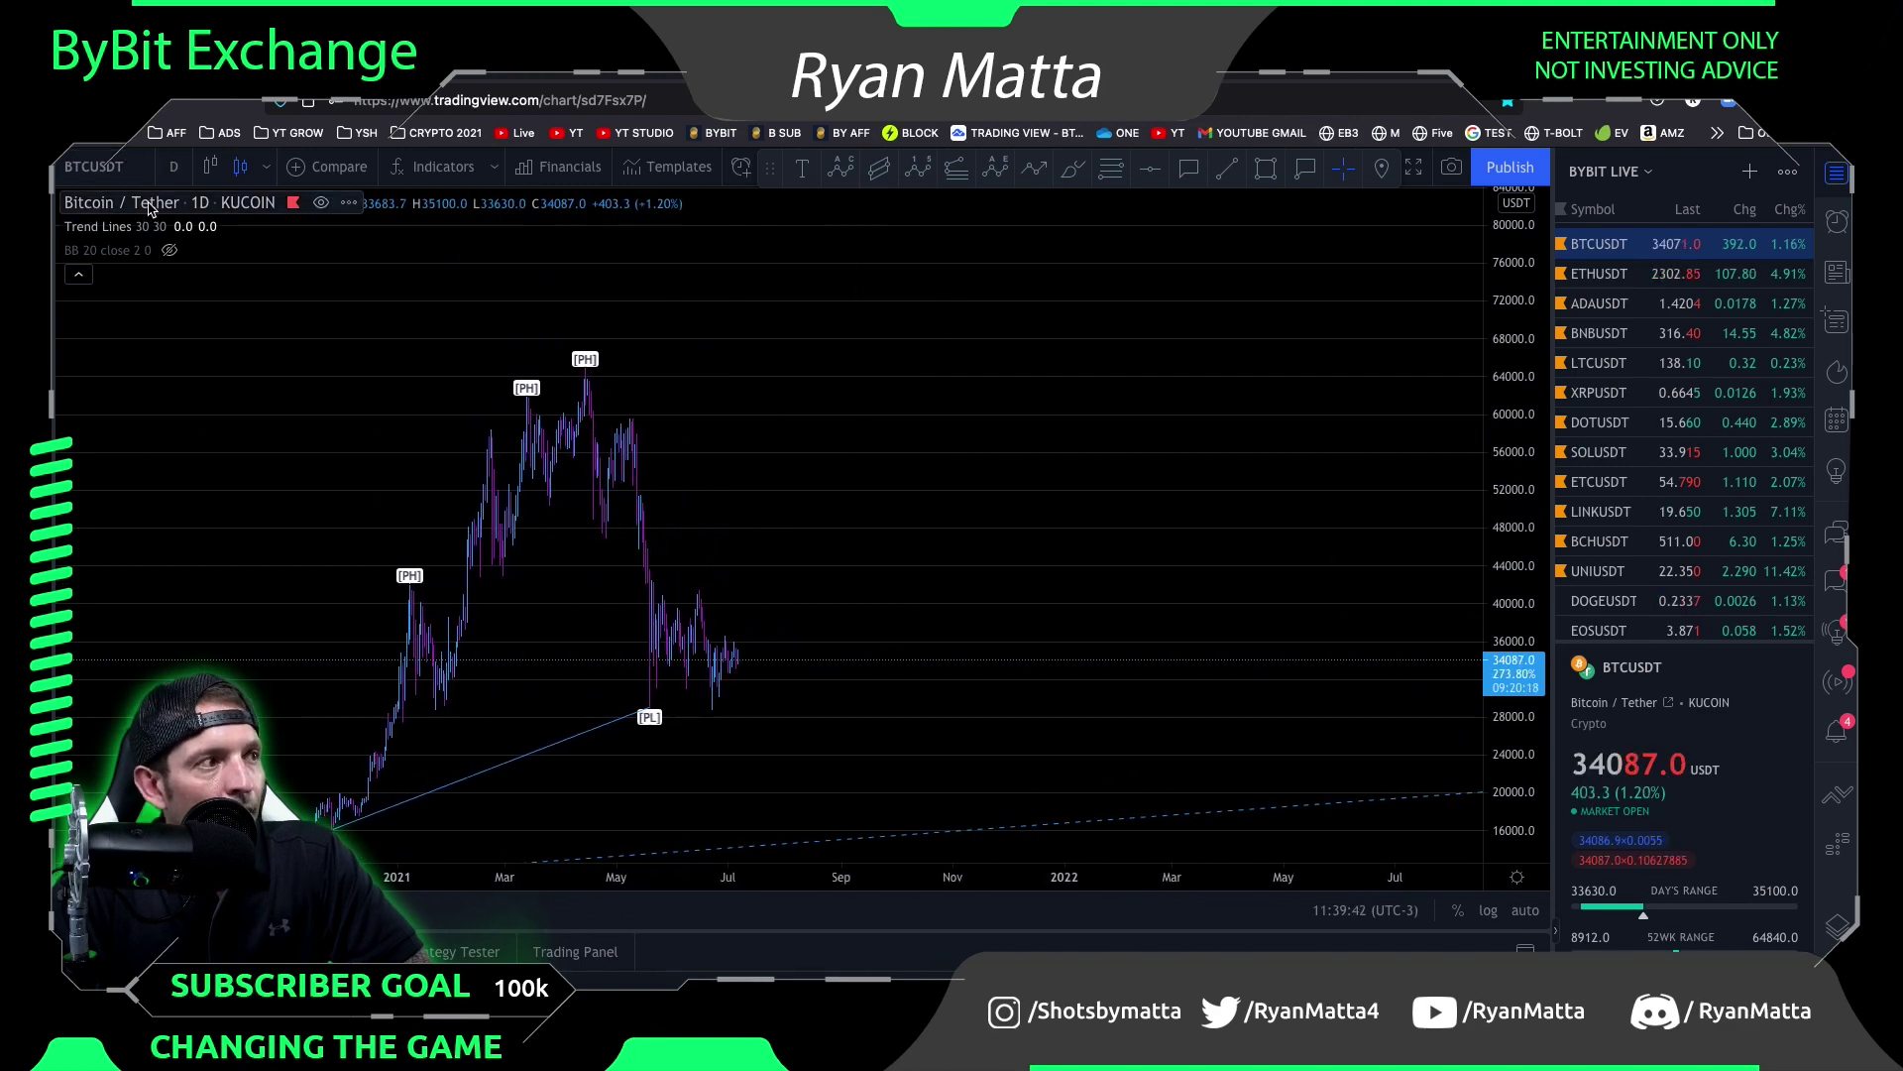
mouse_move(198, 230)
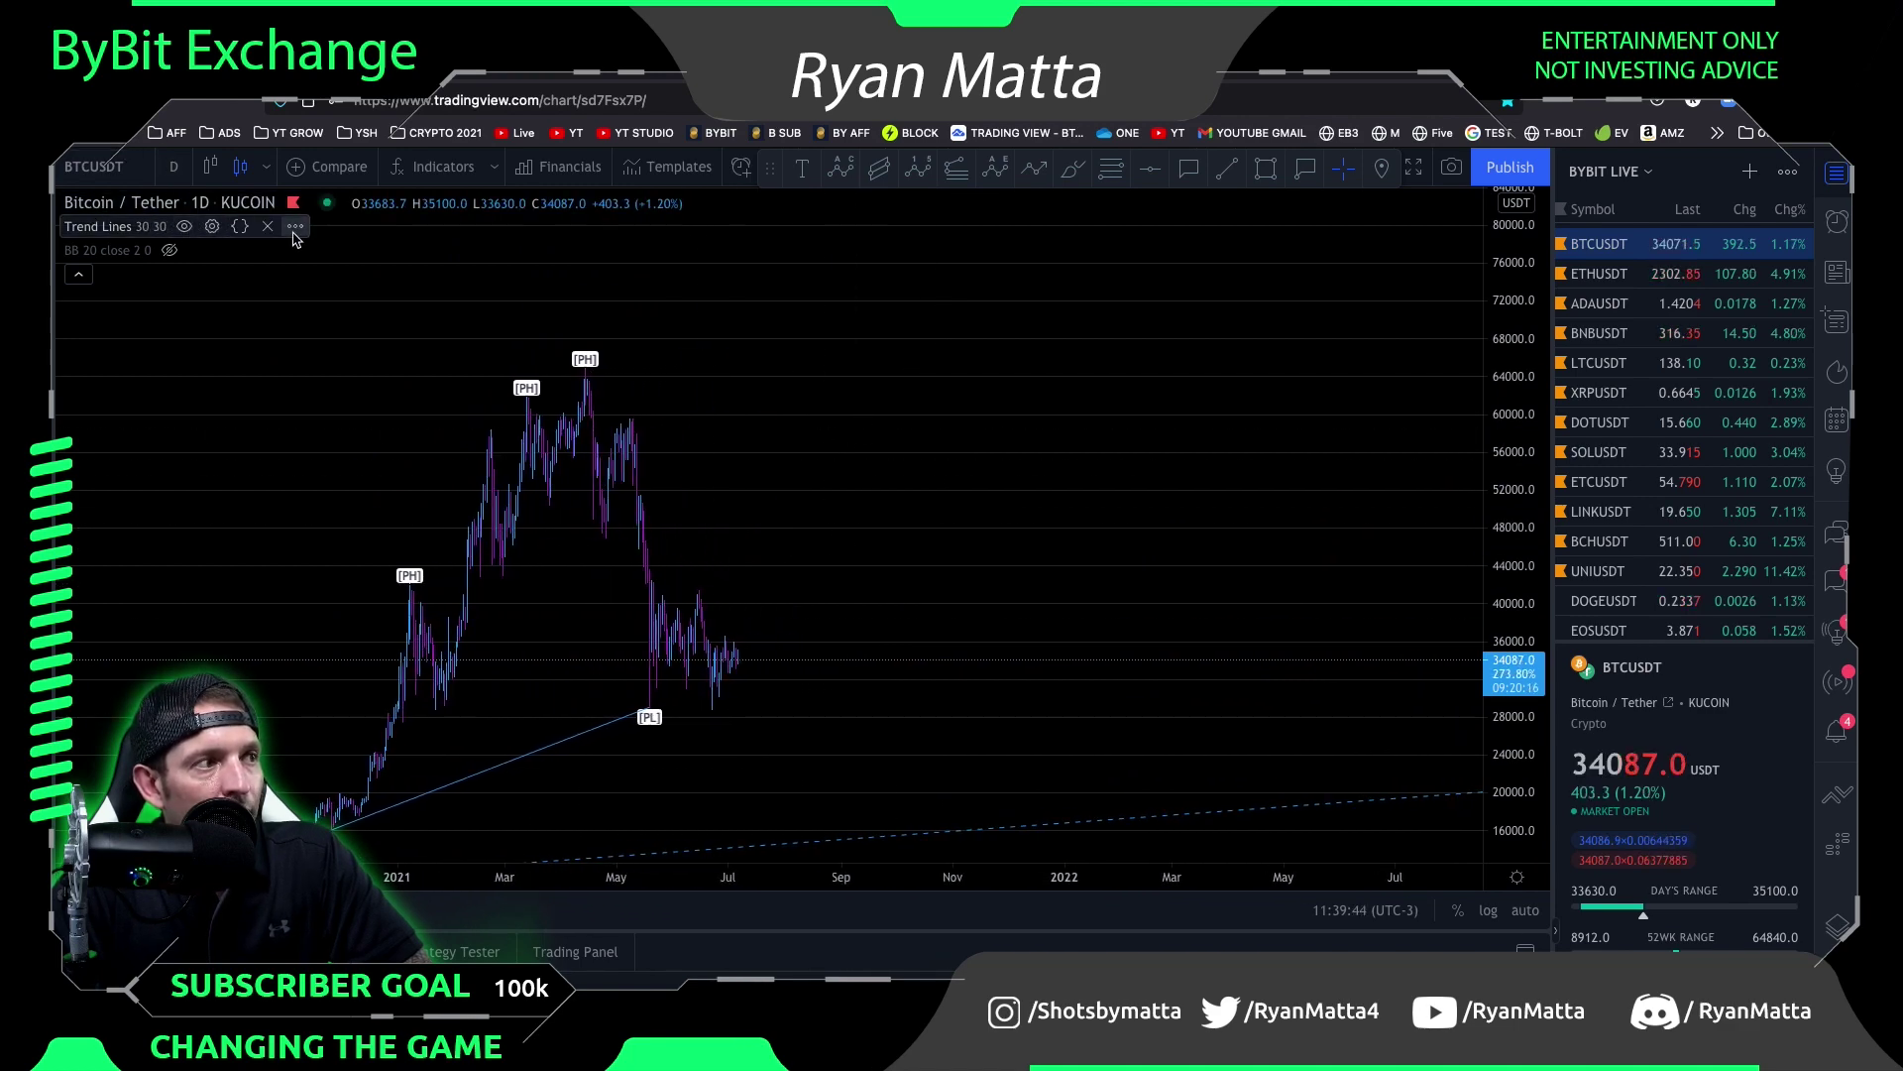
Search the indicator library for "trend" and add Trend Lines v2 and Trend Direction Helper to the chart
click(432, 166)
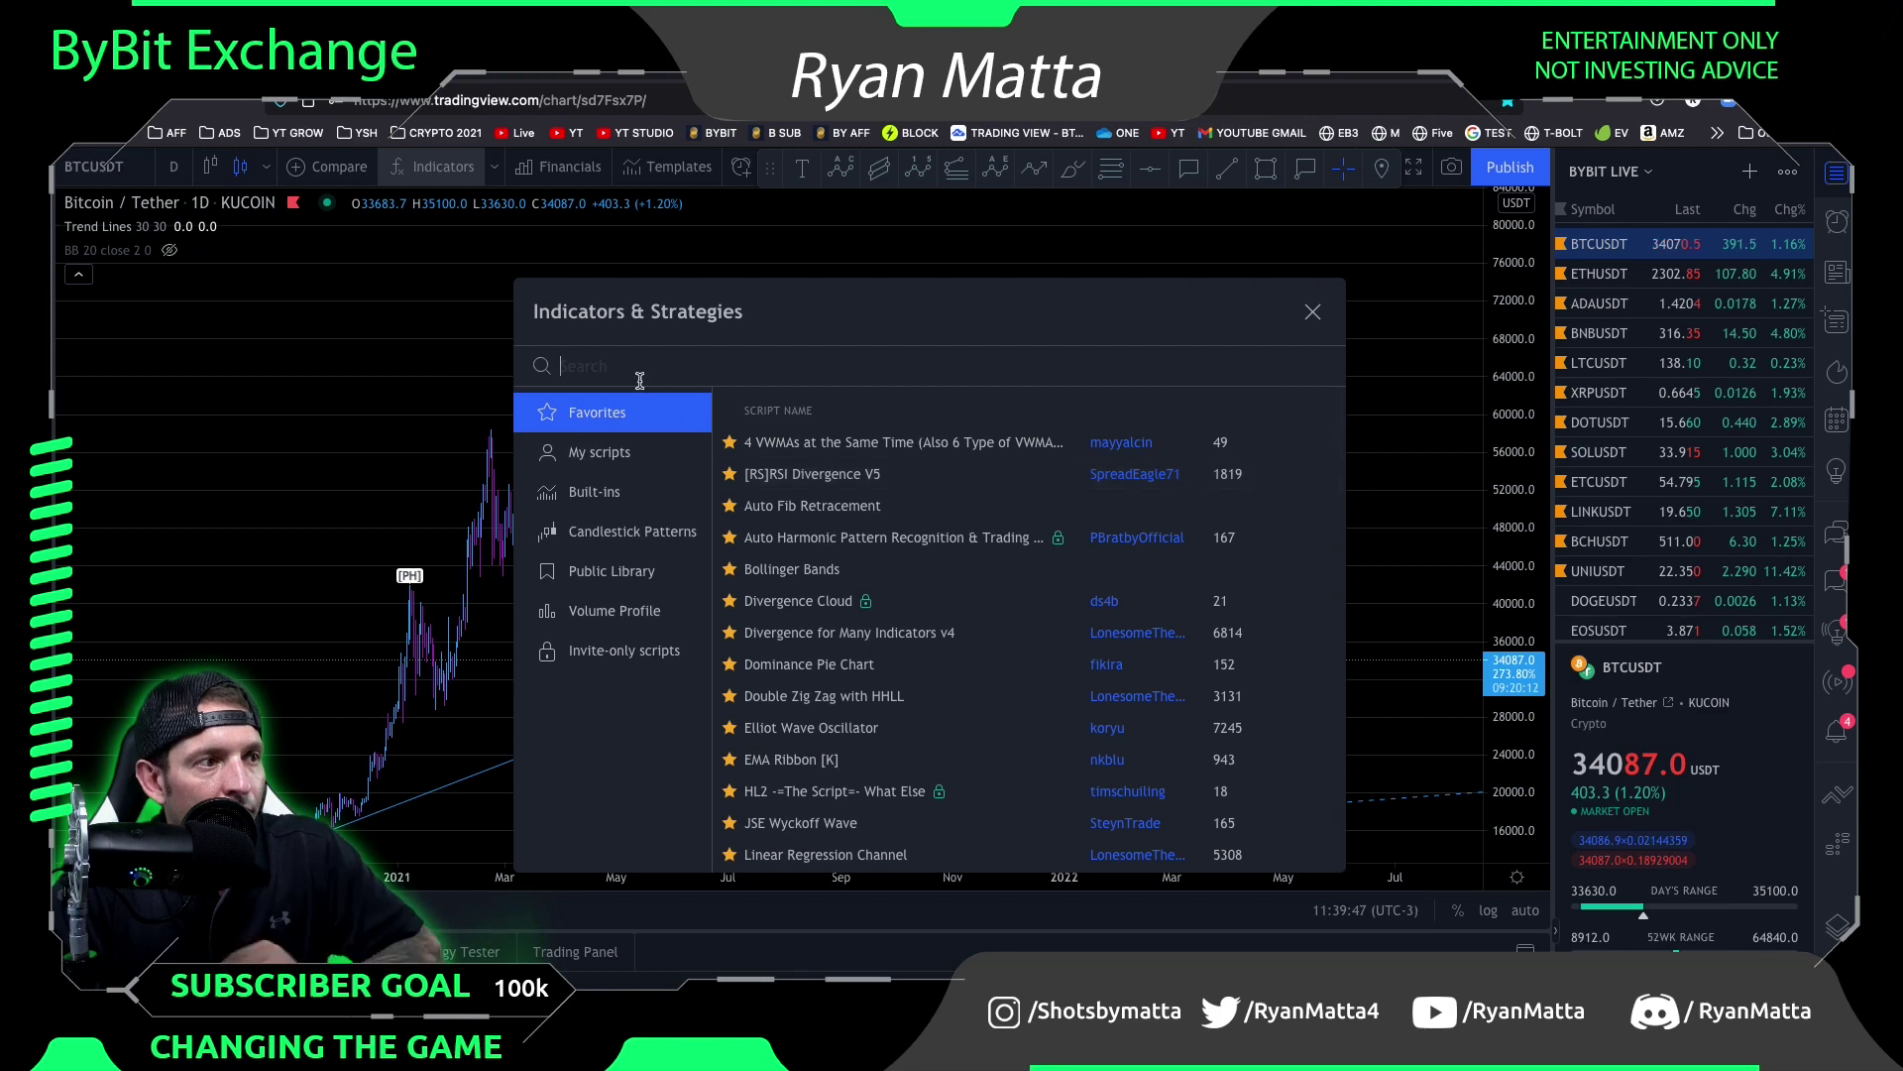
text(tren)
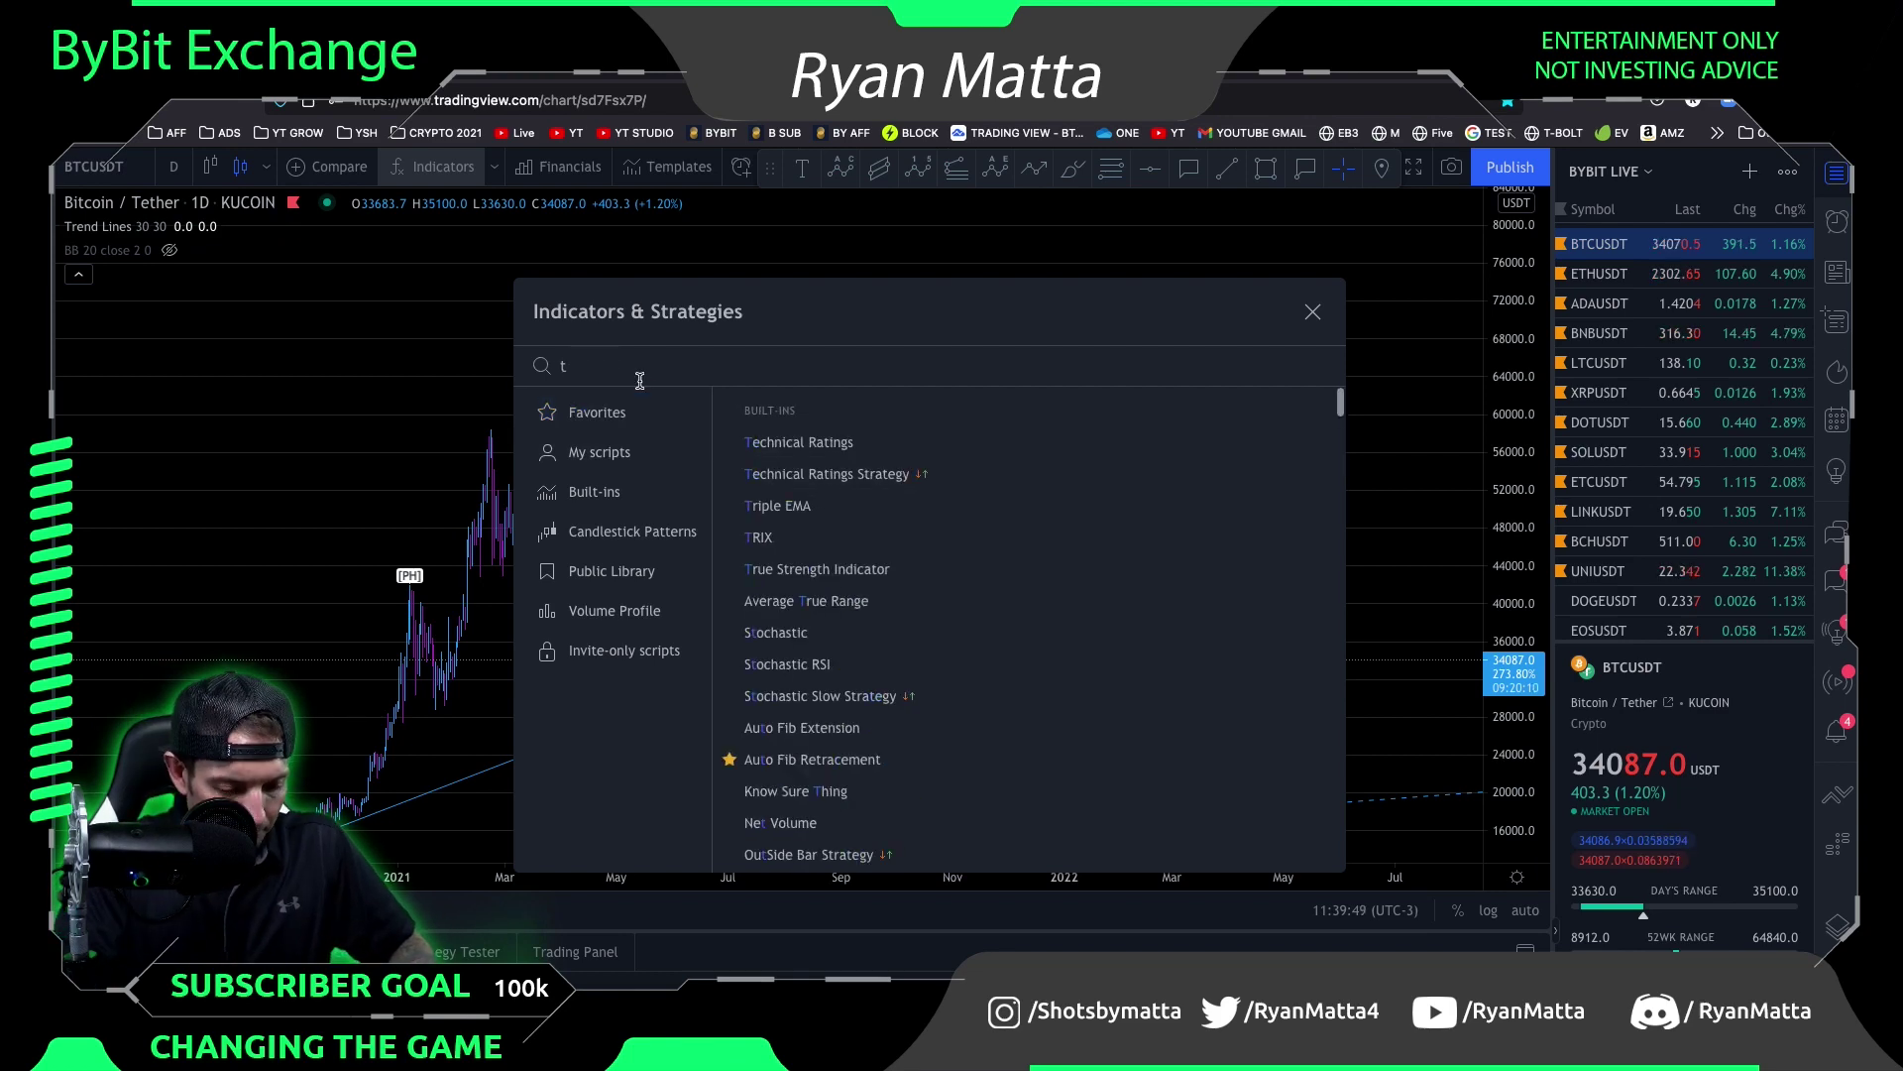
text(d)
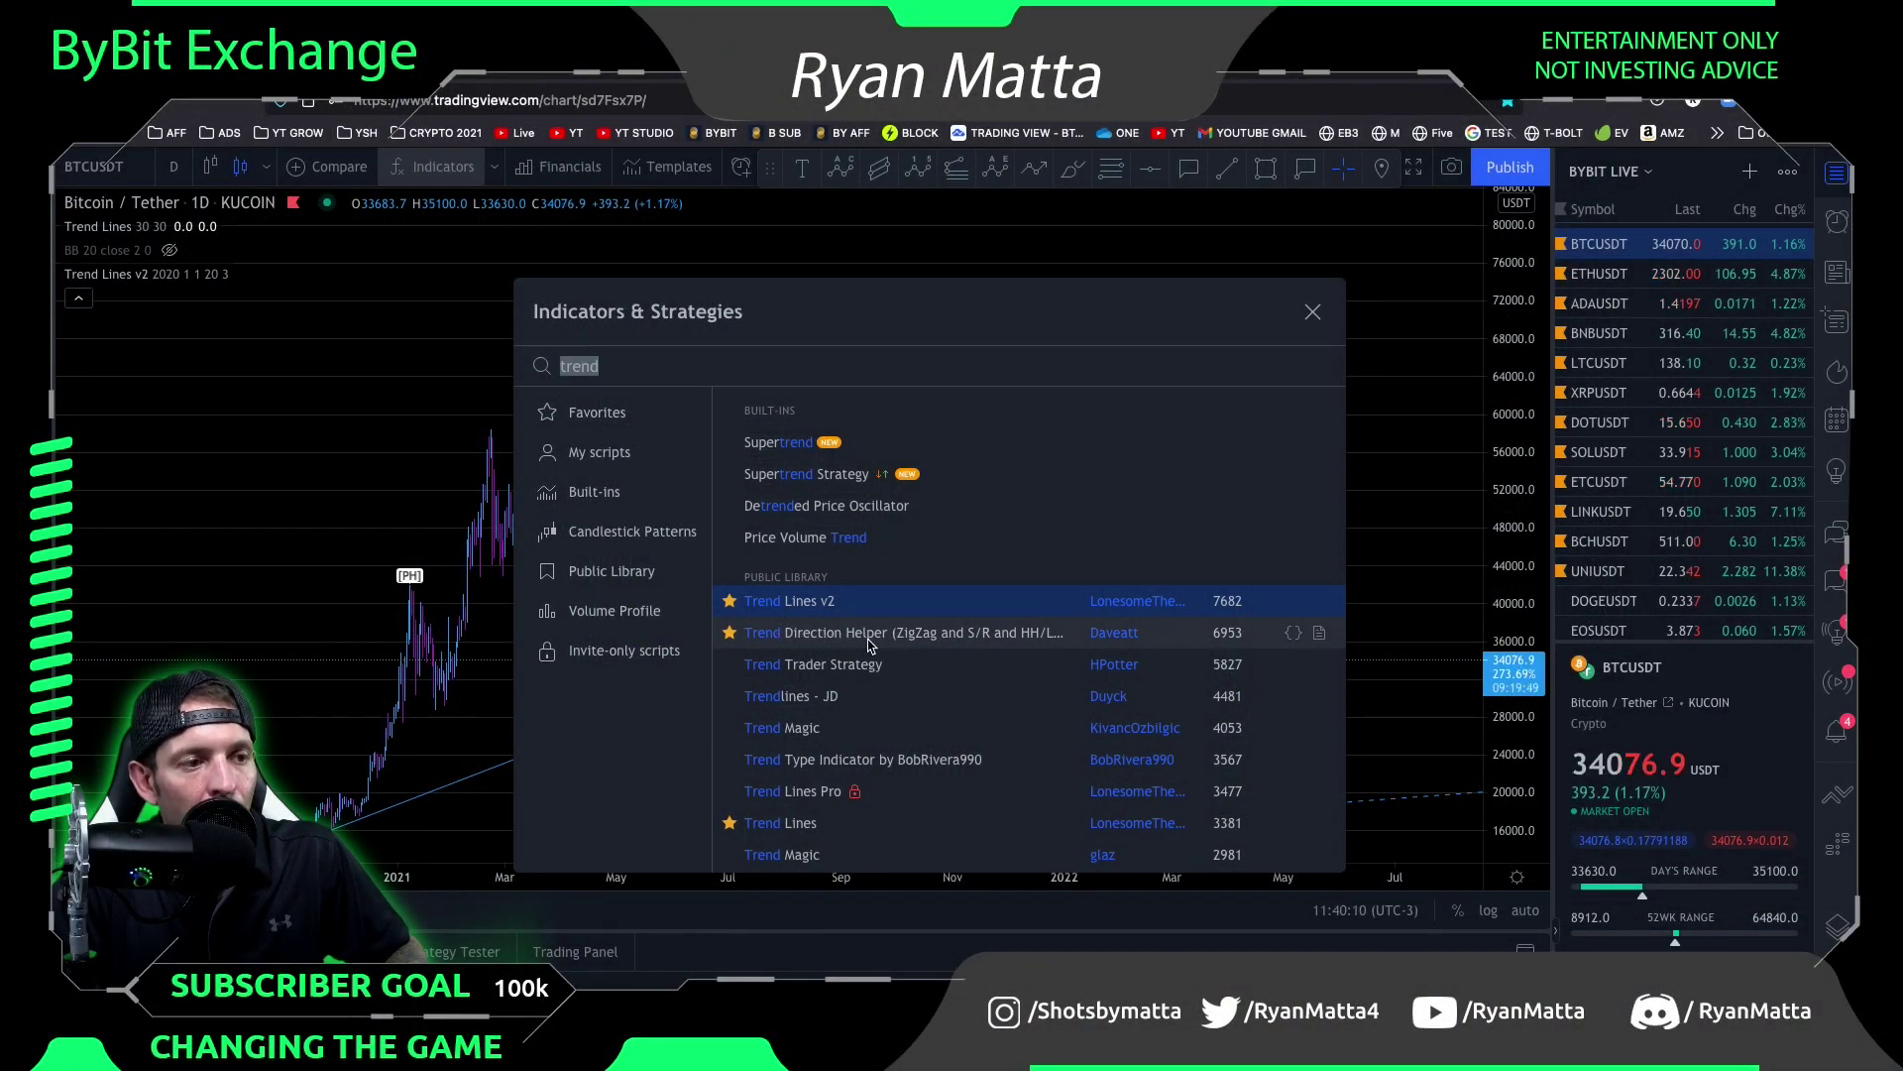
click(913, 641)
Add the Super Trend Daily 2.0 BF, Blackflag FTS, CryptoTurtle, Trend Magic, Trend Following Moving Averages and Trendlines indicators from the trend search
scroll(883, 625, down, 3)
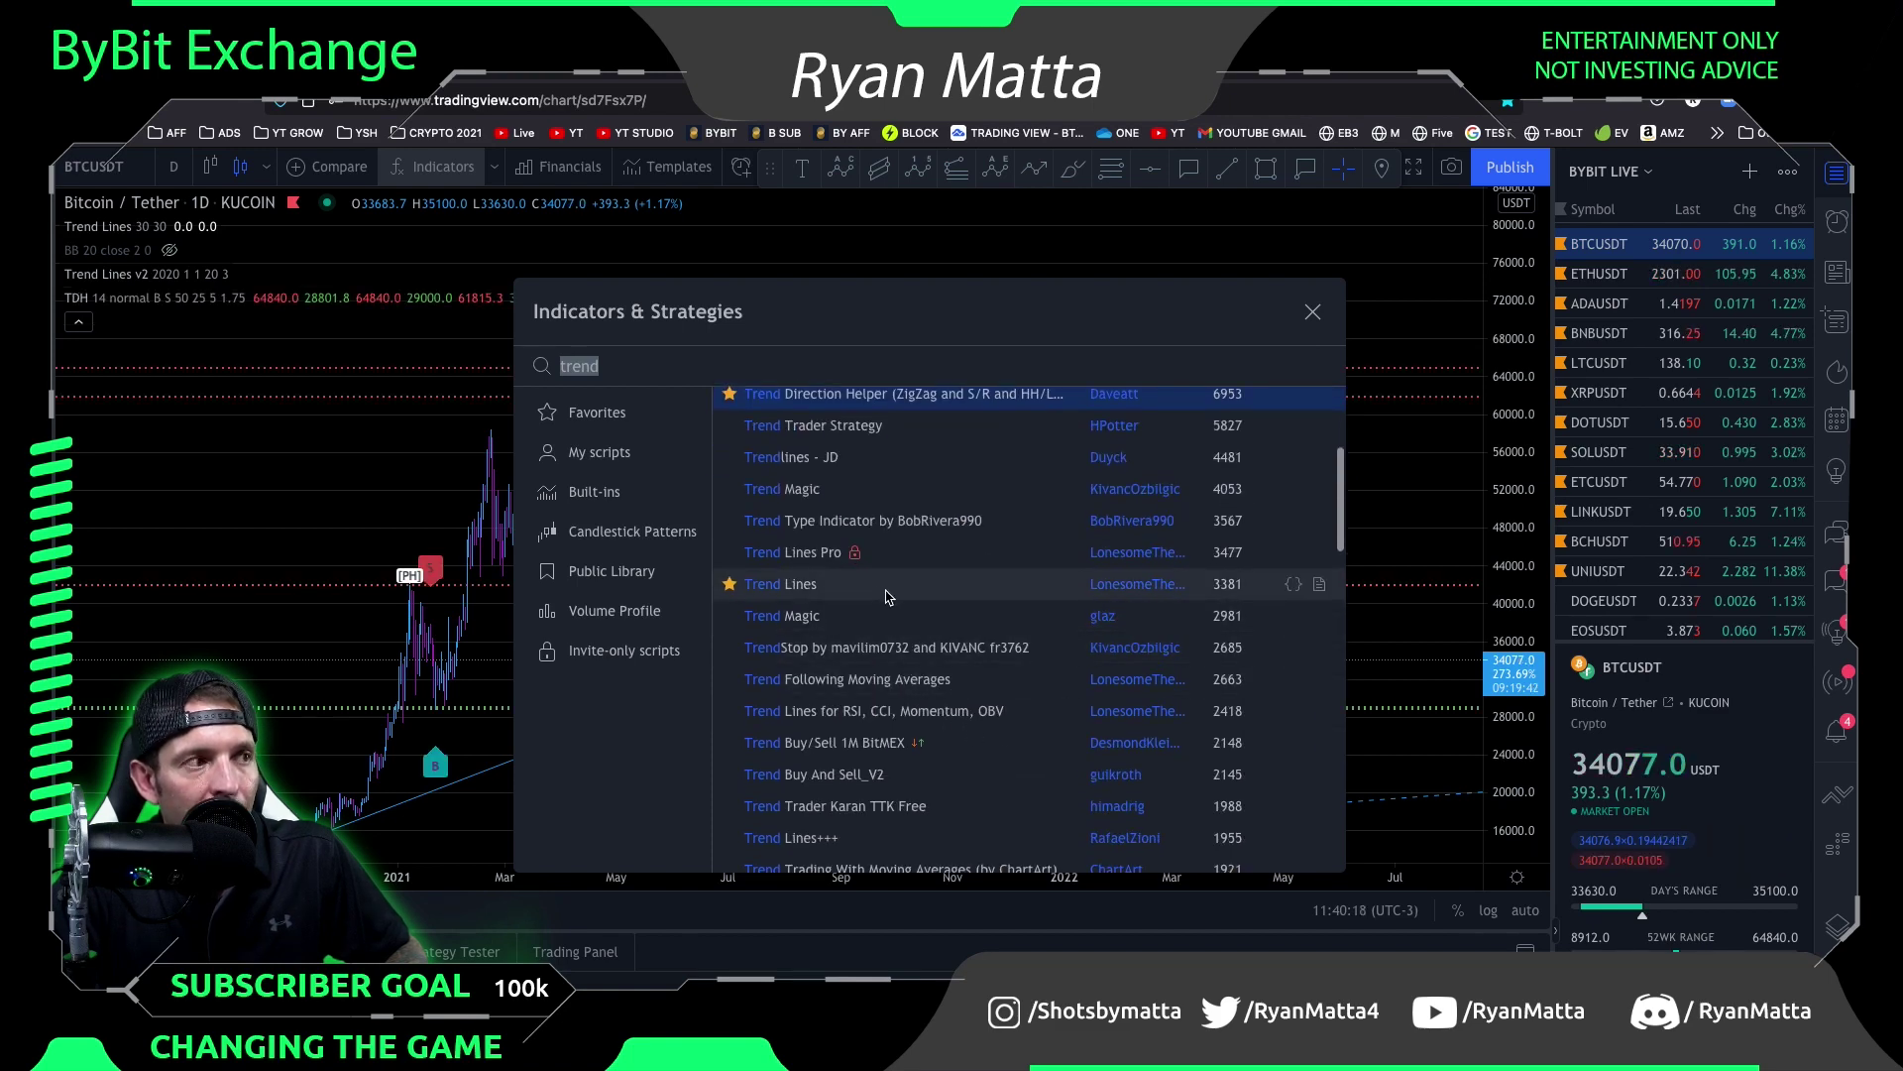
scroll(1048, 704, down, 1)
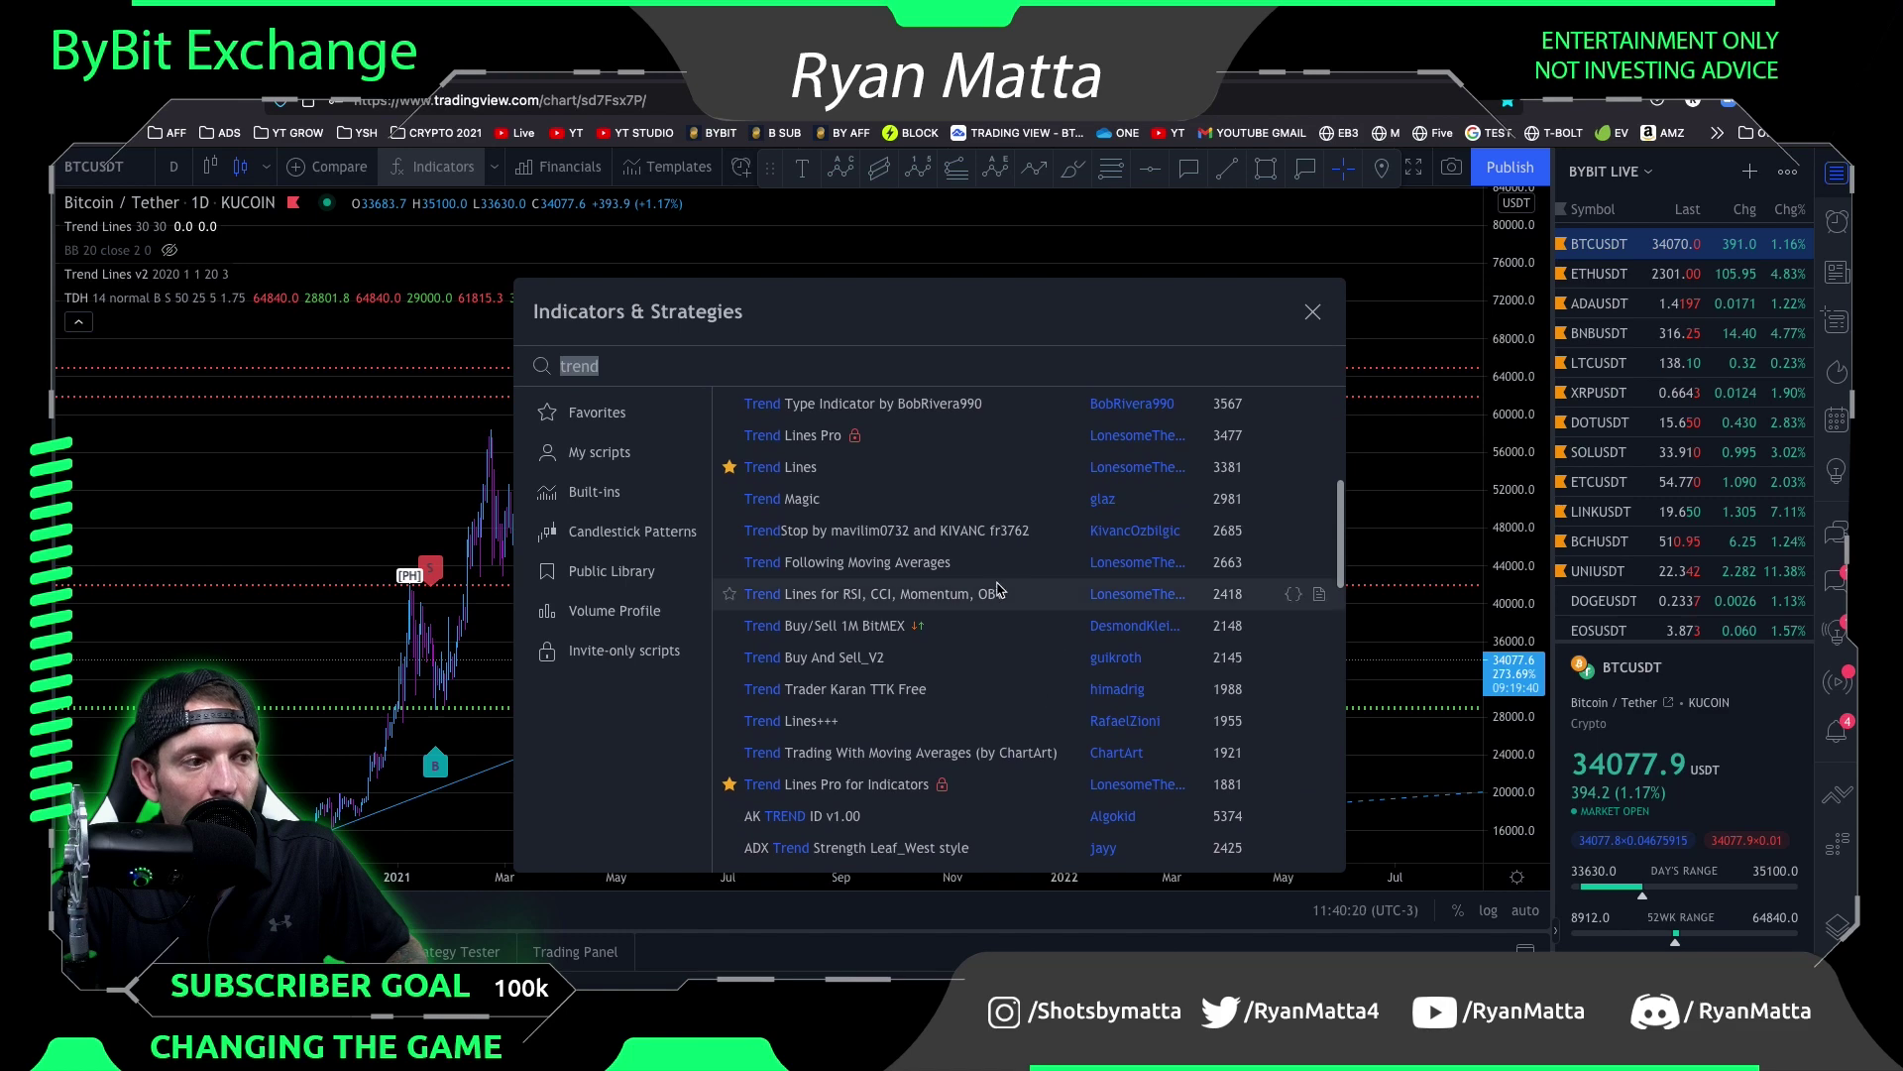
scroll(942, 609, down, 2)
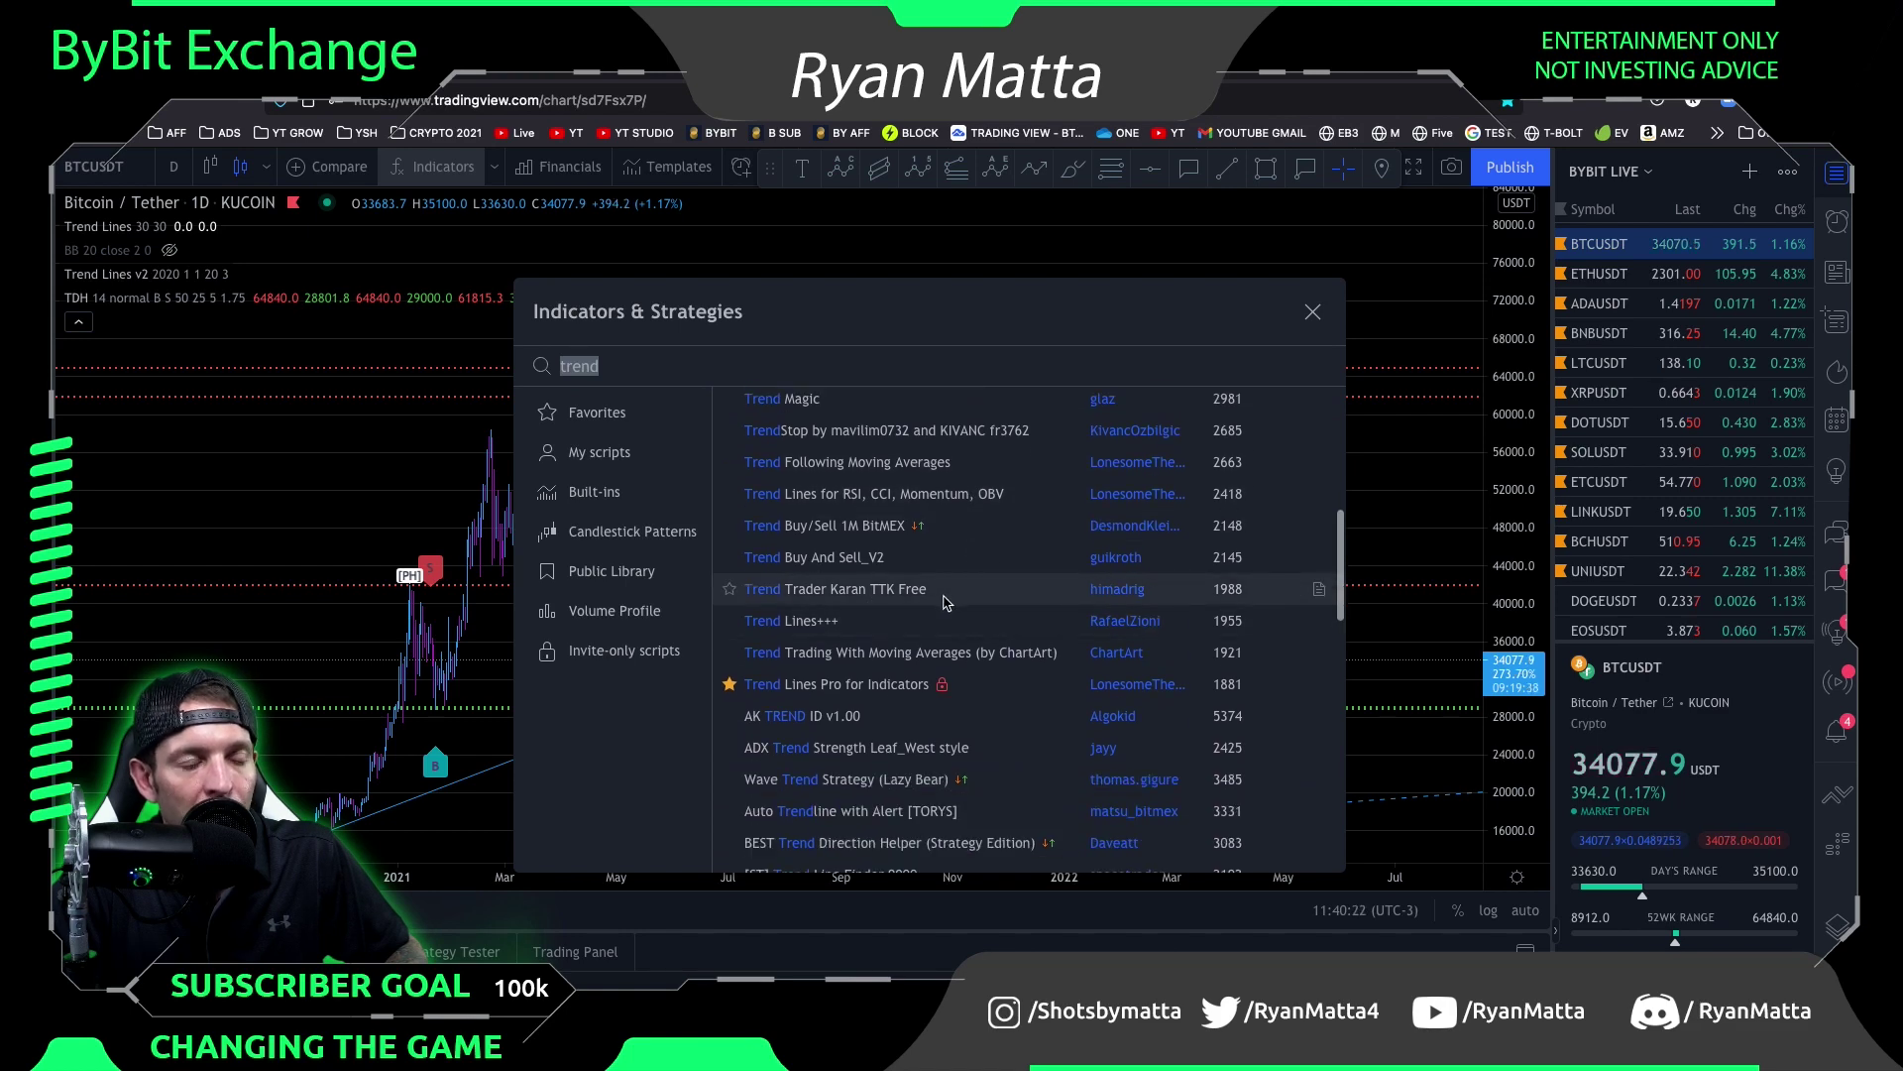
scroll(952, 615, down, 5)
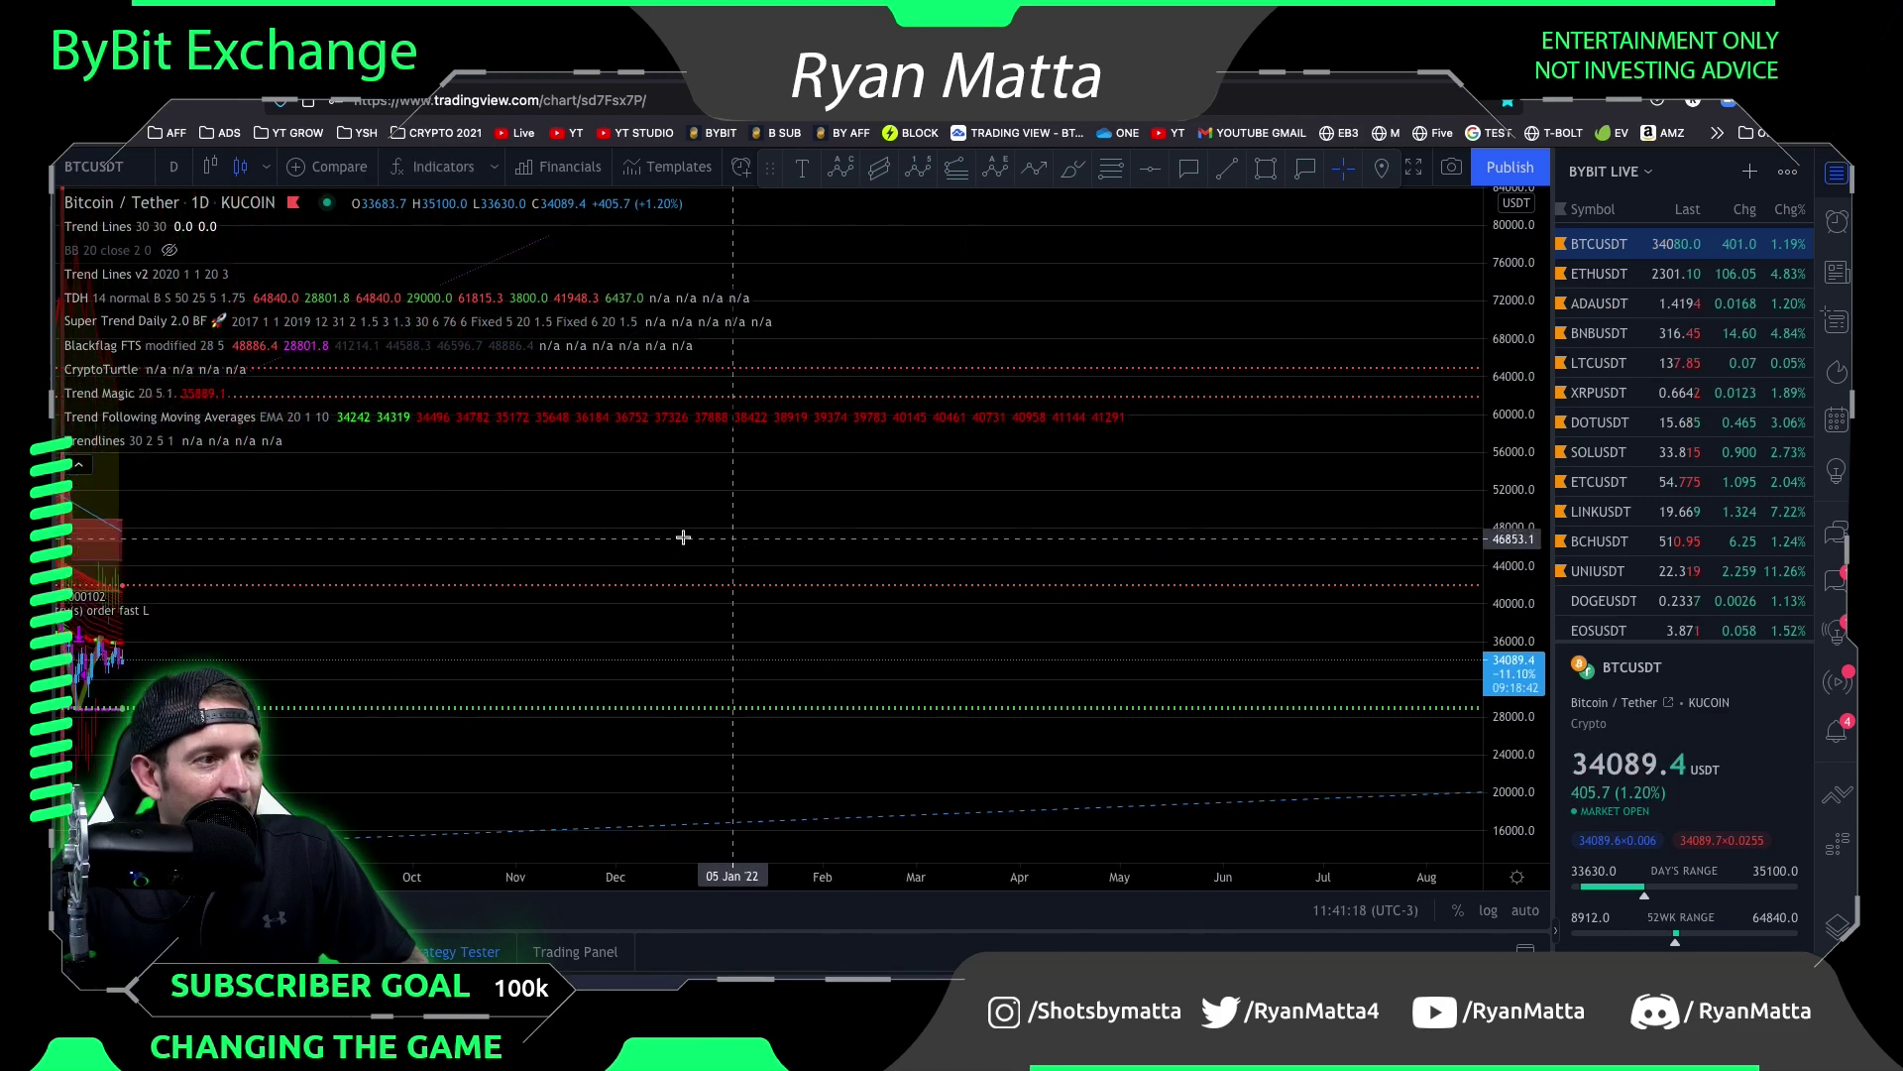
Hide Trendlines, Trend Following Moving Averages, Trend Magic, CryptoTurtle, Blackflag FTS, Super Trend Daily and TDH on the Bitcoin chart
drag(684, 535, 1482, 544)
scroll(831, 578, up, 3)
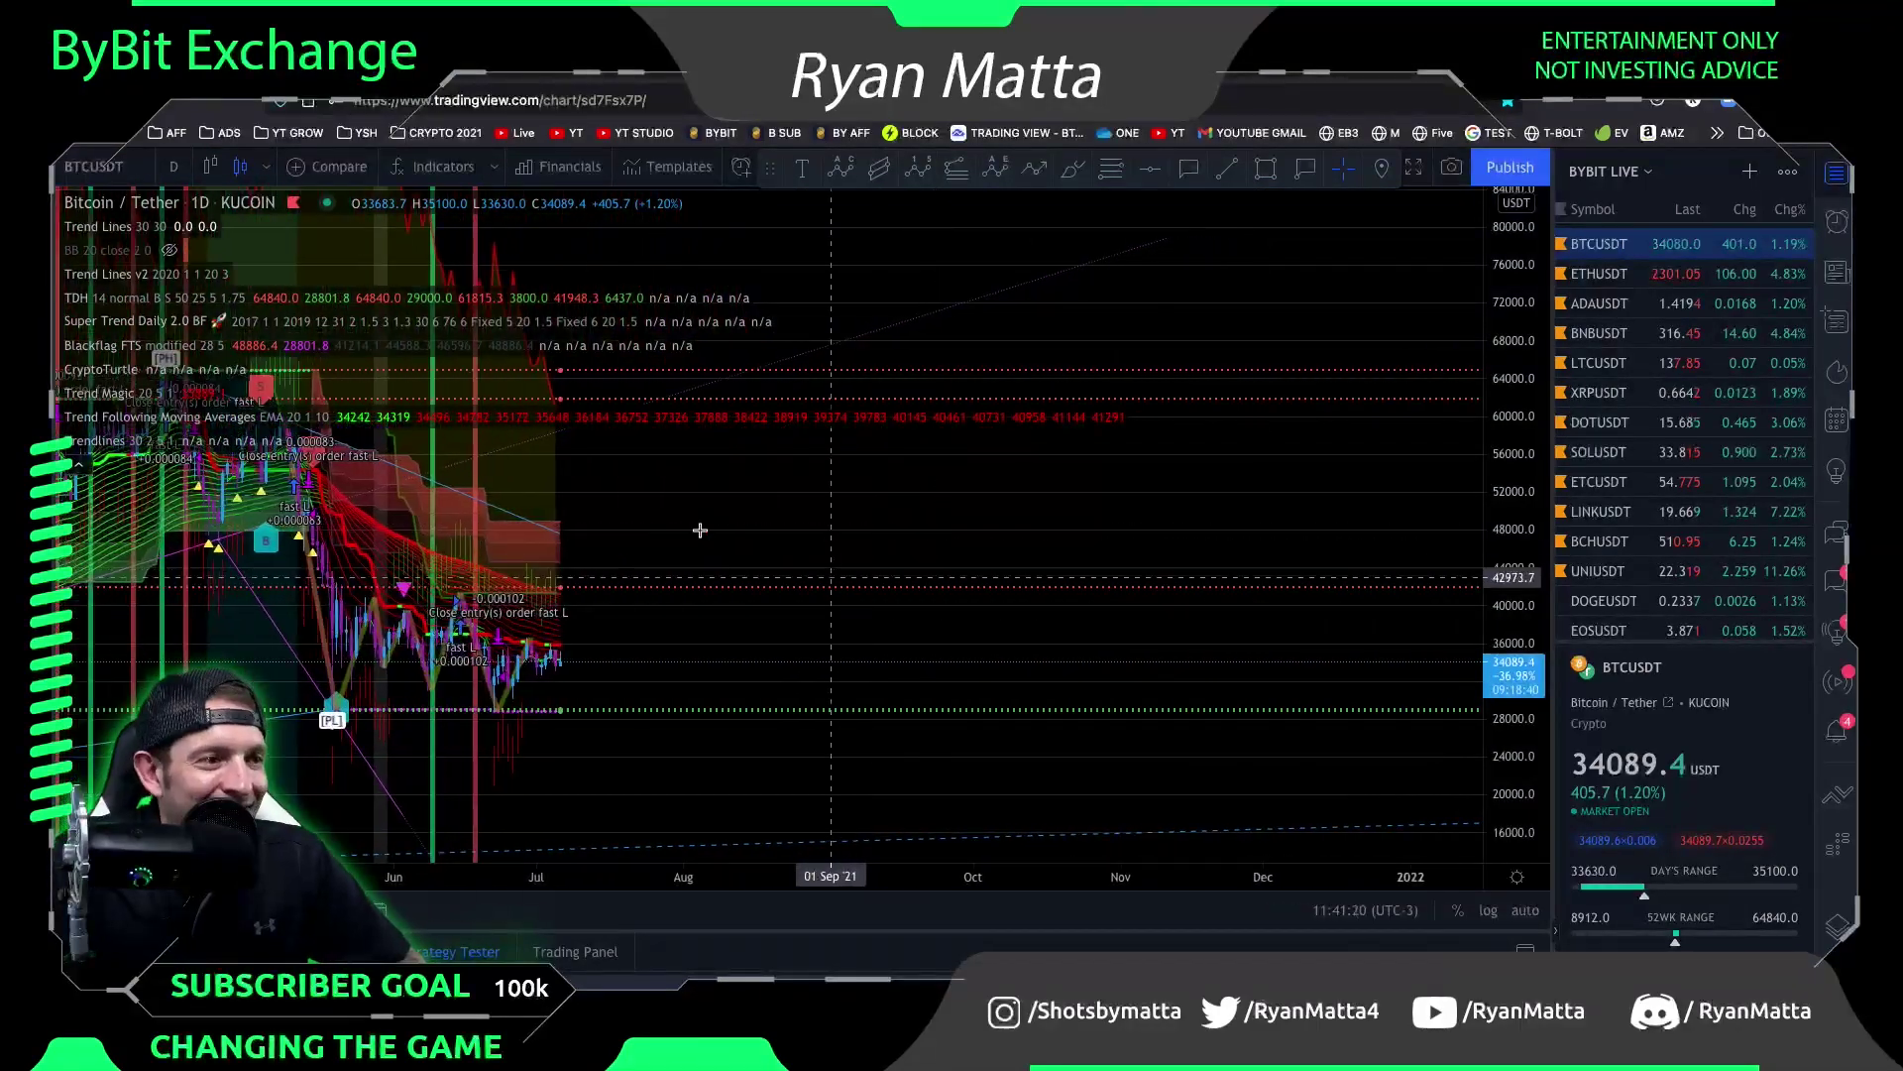
drag(700, 531, 1343, 563)
scroll(1135, 635, up, 3)
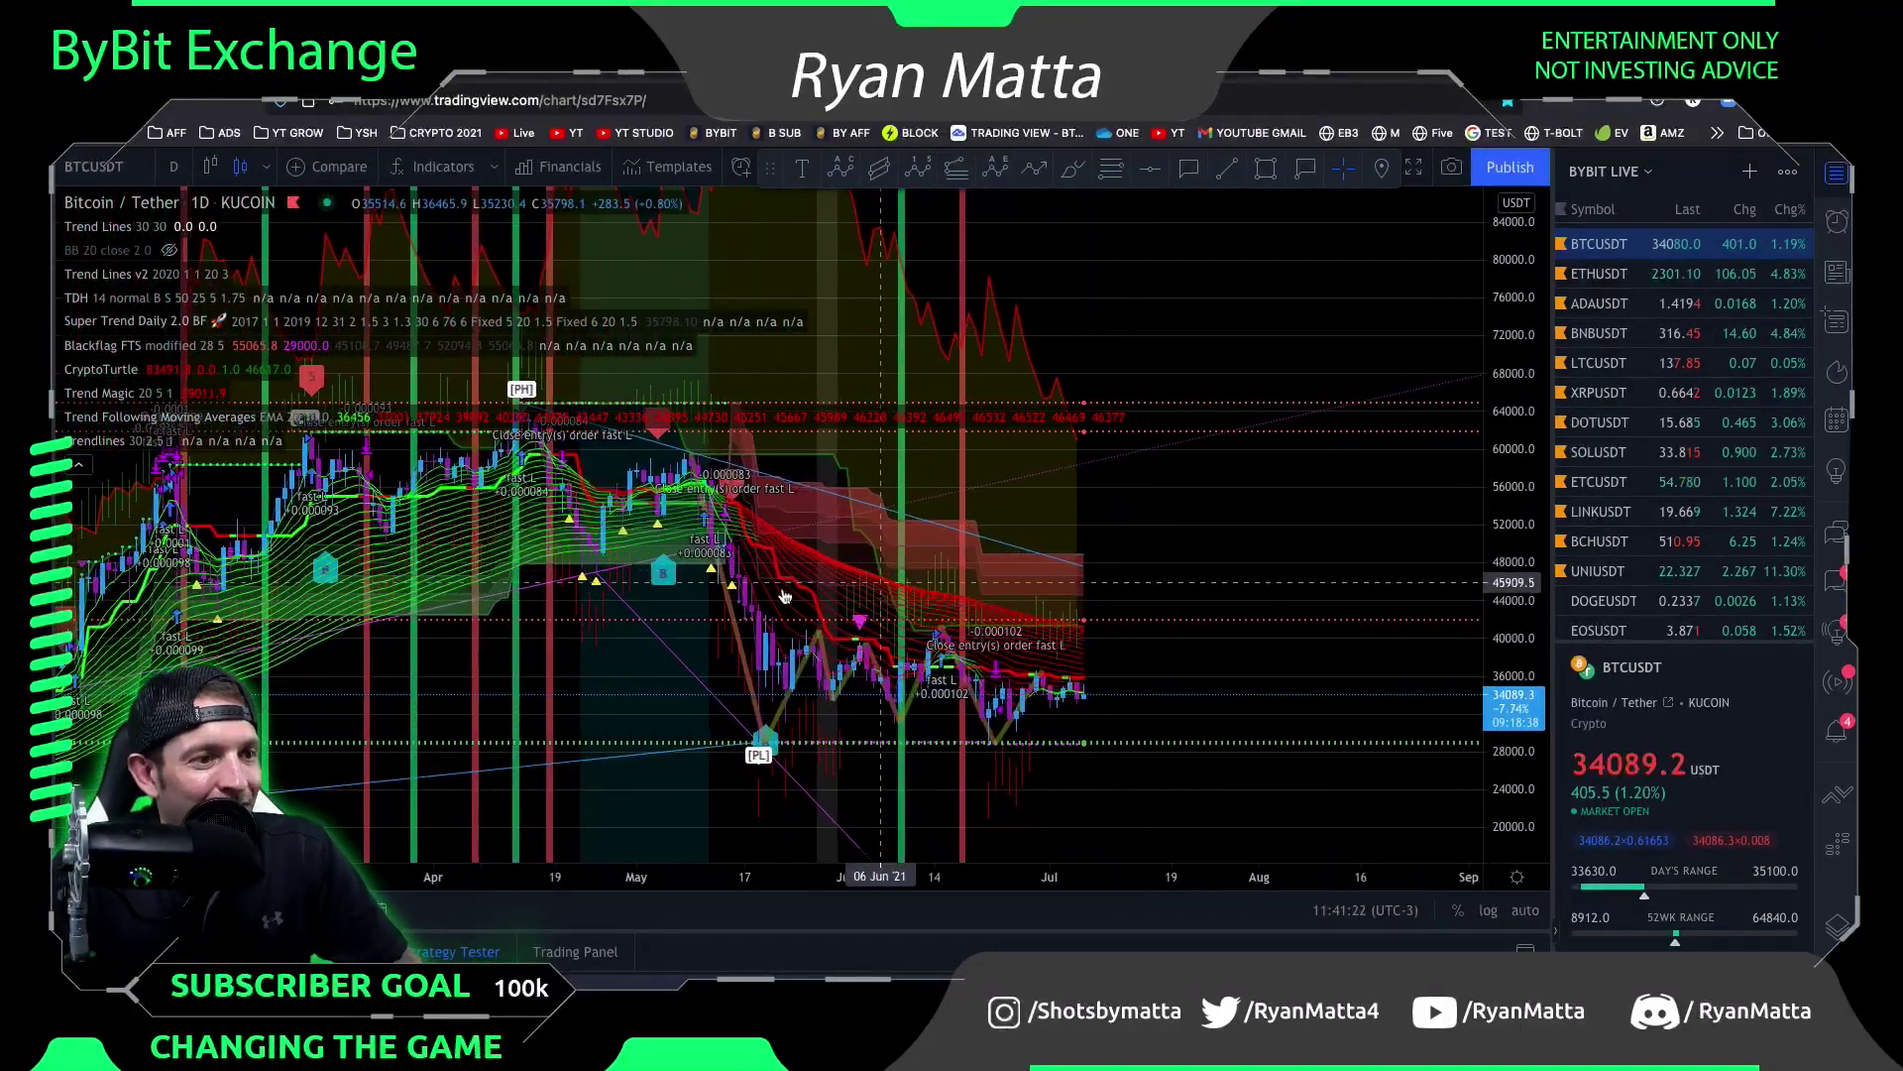
mouse_move(193, 442)
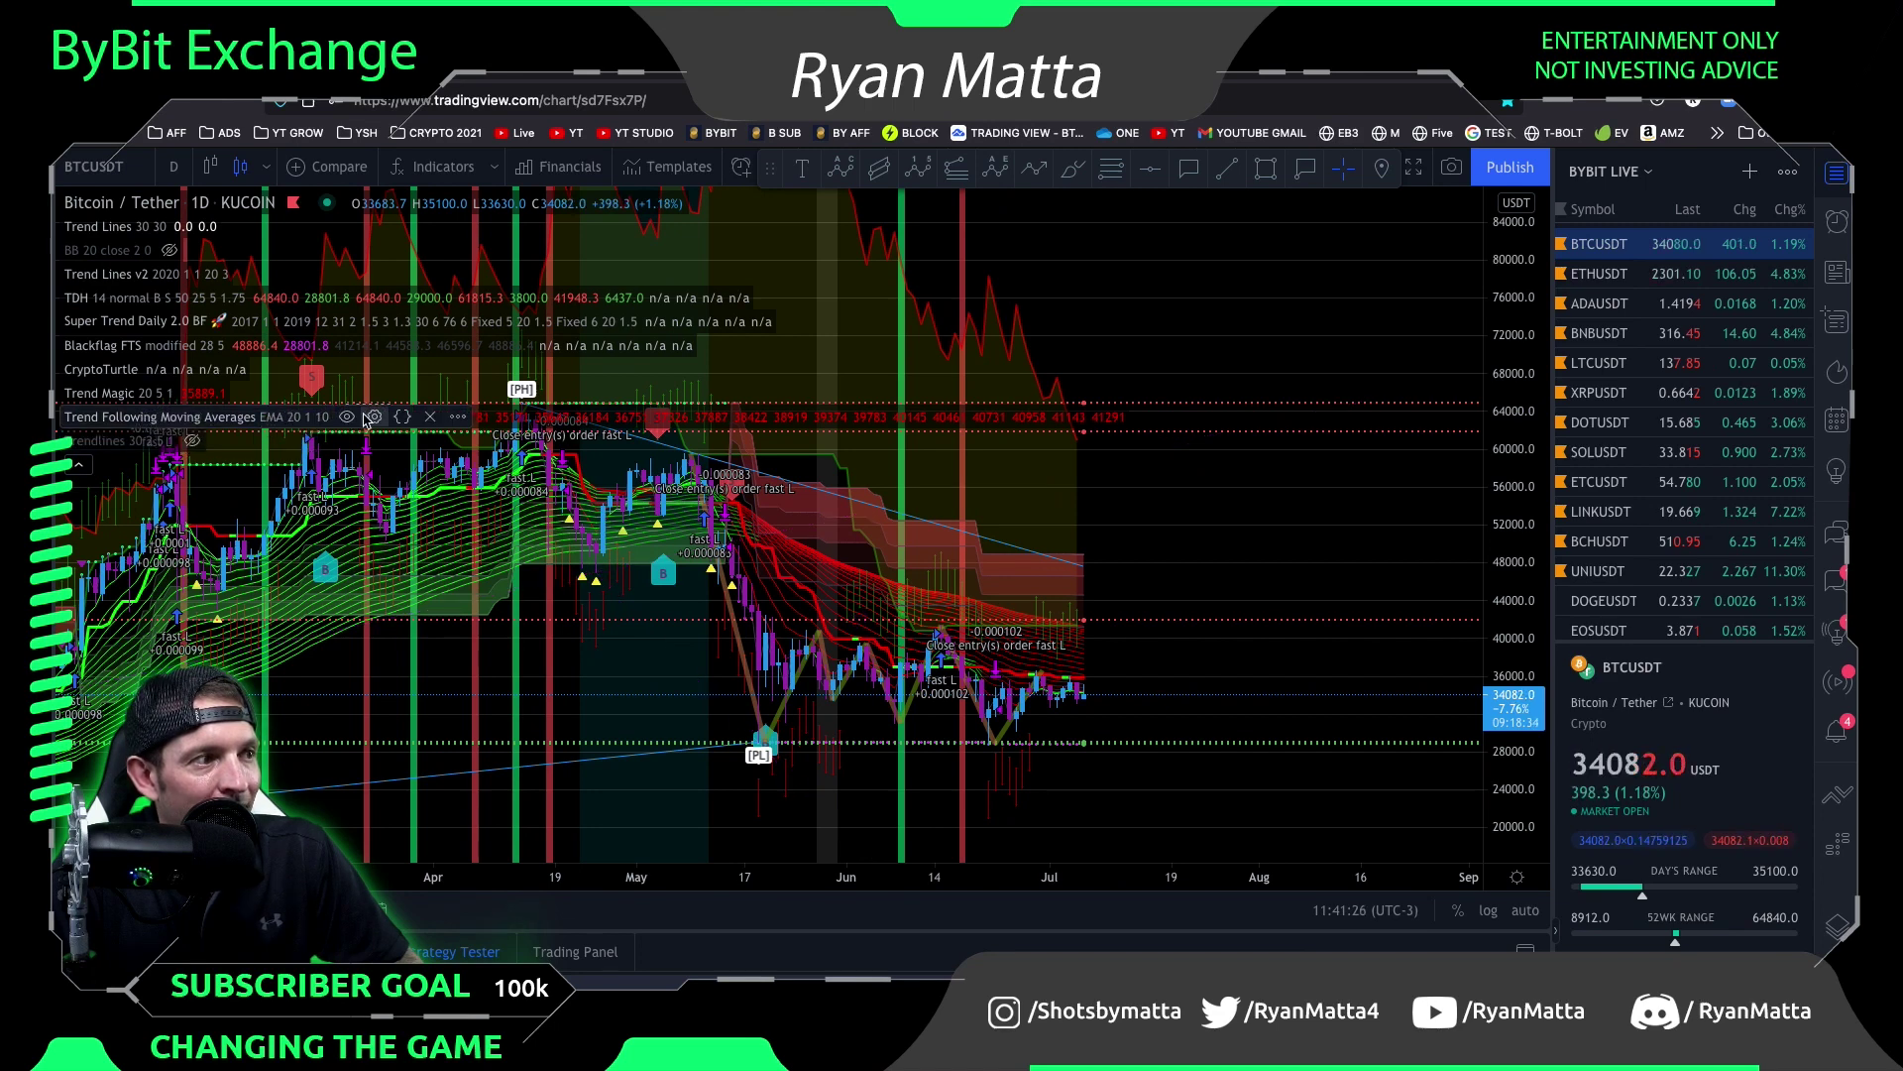
click(348, 417)
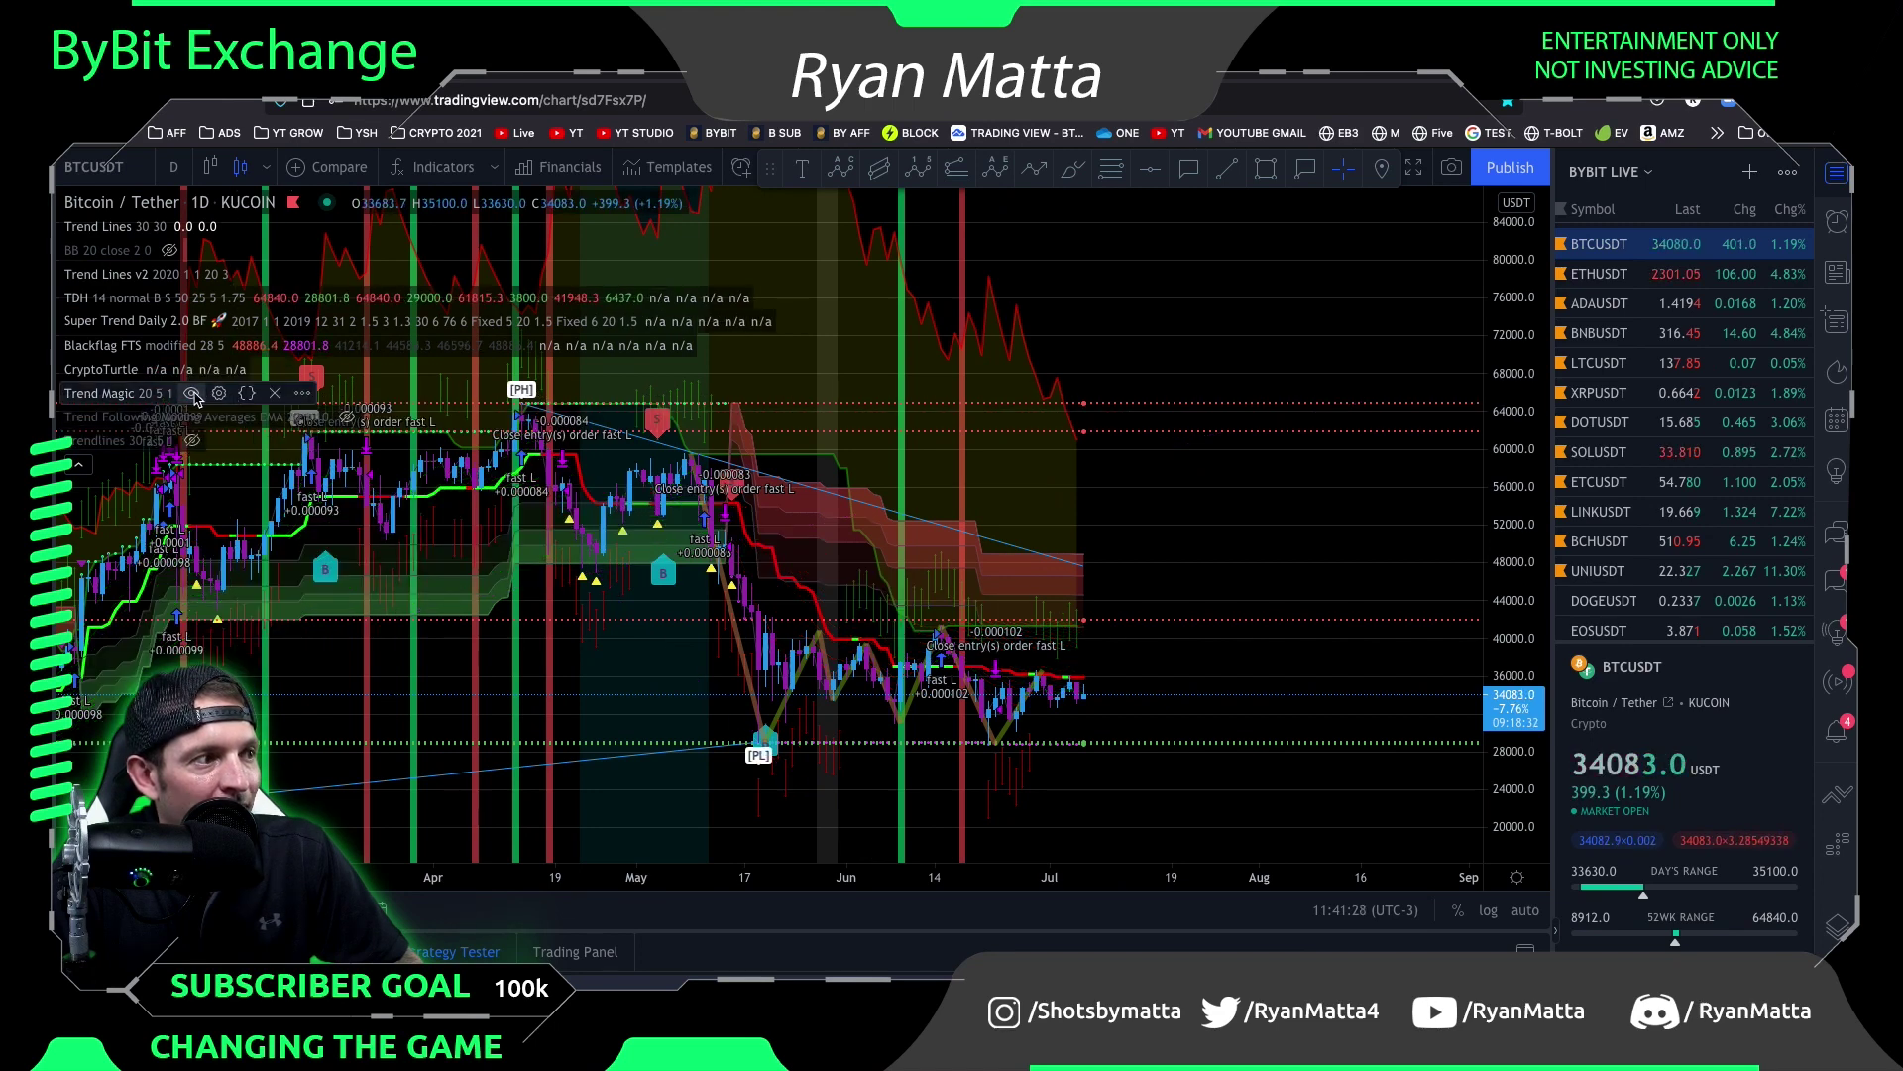
click(194, 395)
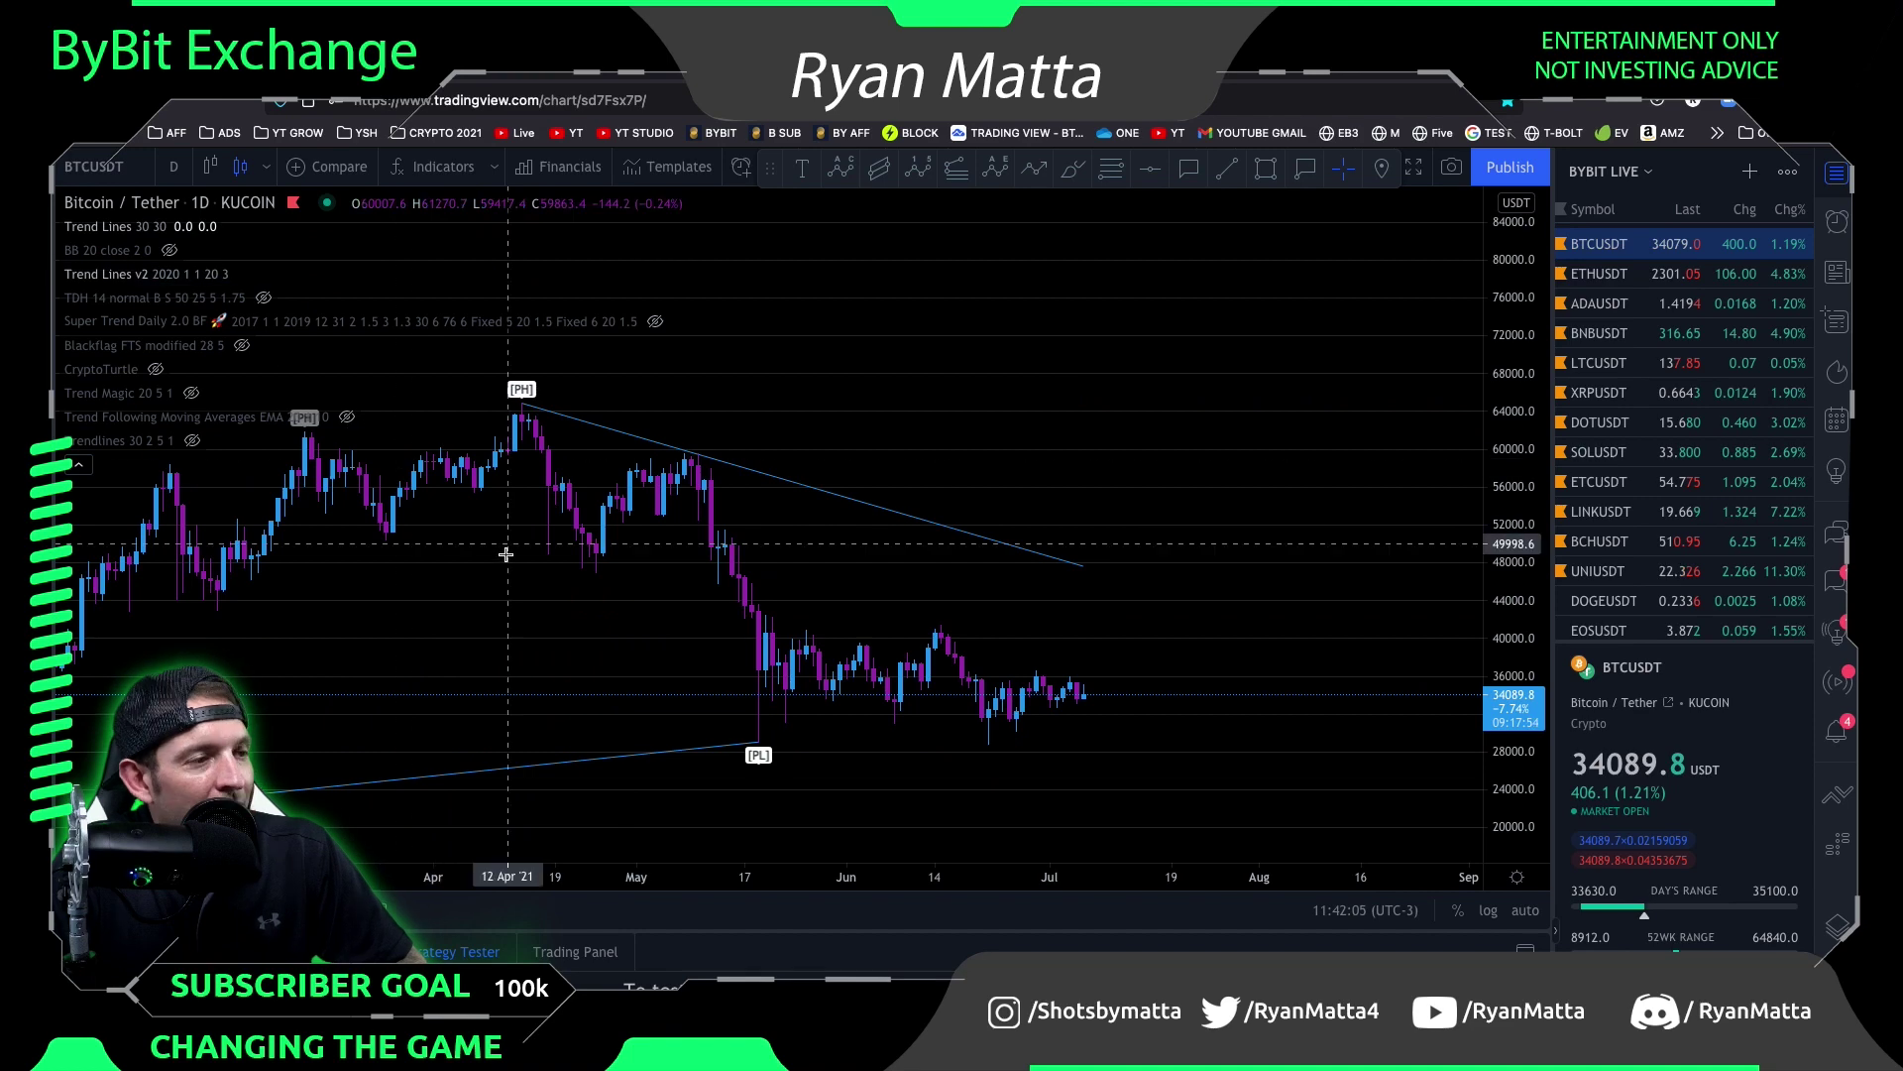
Temporarily hide the Trend Lines v2 and Trend Lines indicators to compare the lines each one plots
scroll(612, 599, down, 5)
drag(794, 531, 654, 518)
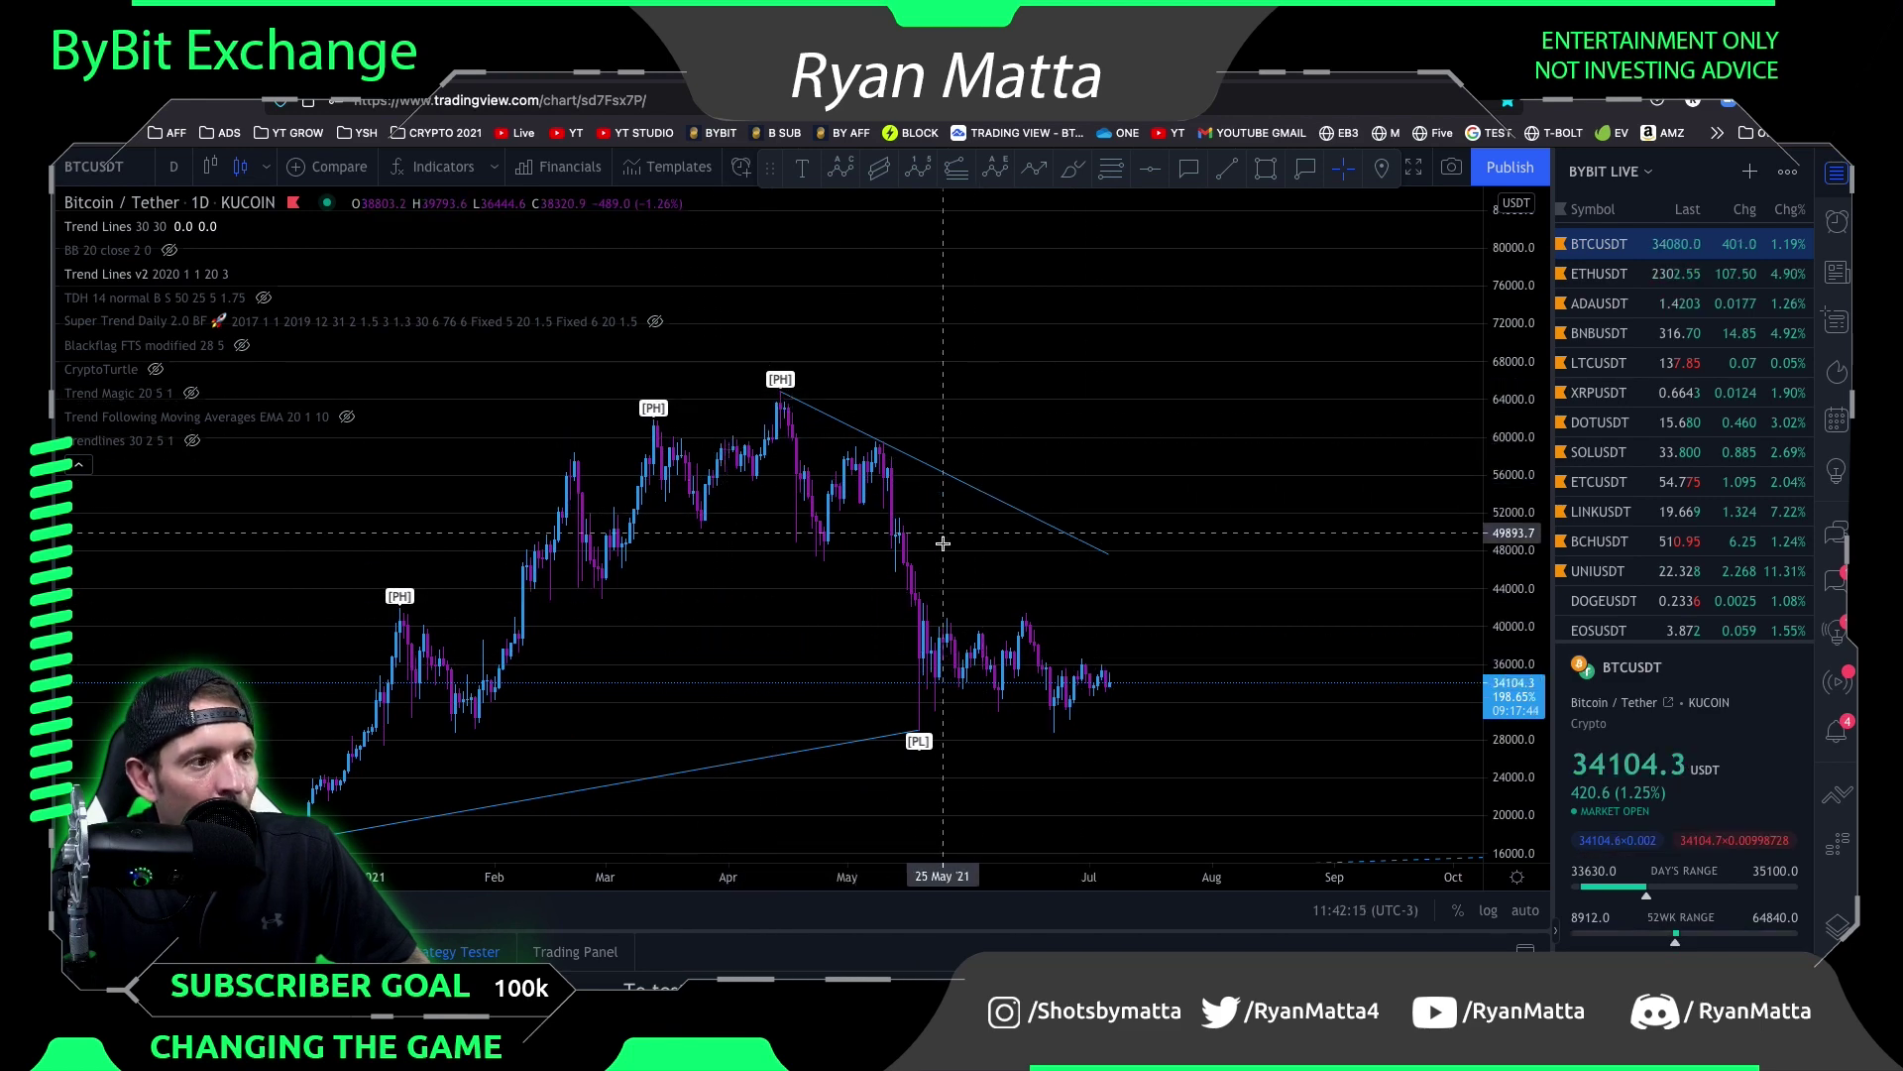
scroll(982, 525, up, 5)
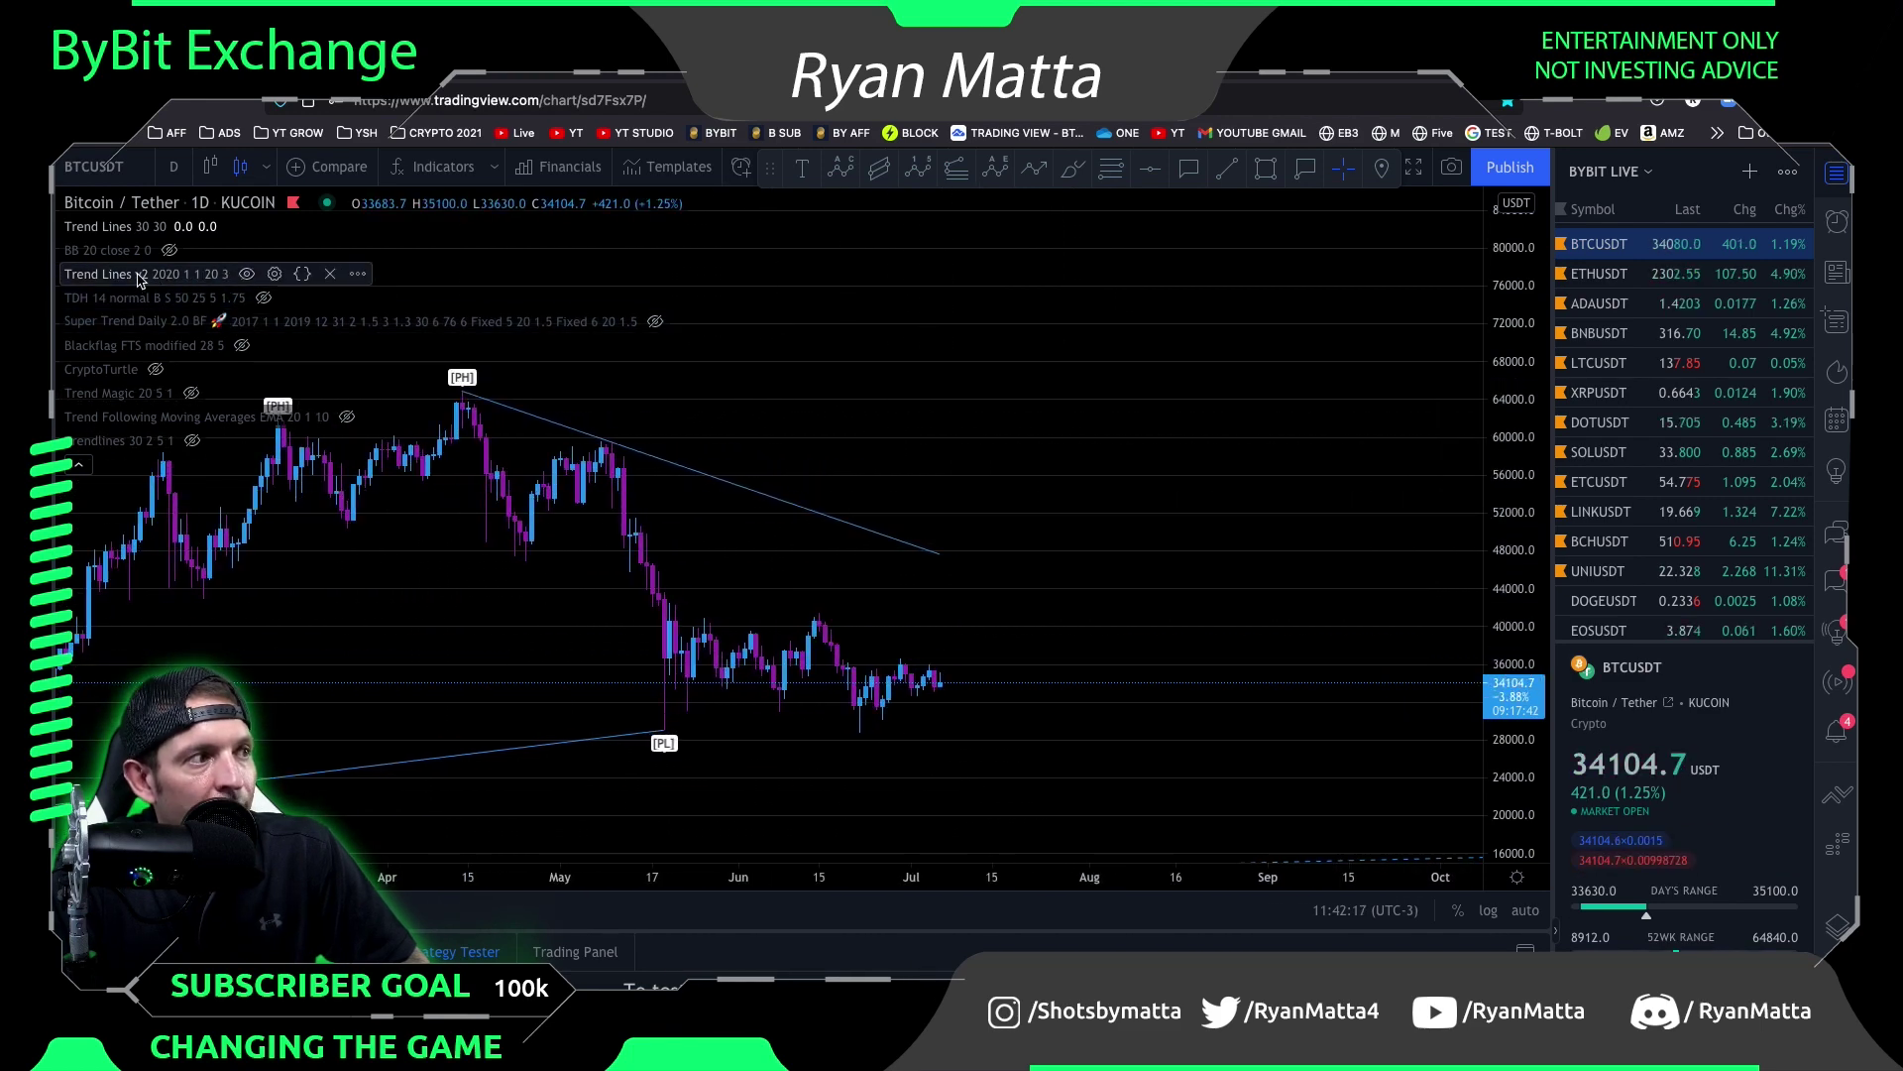
click(247, 275)
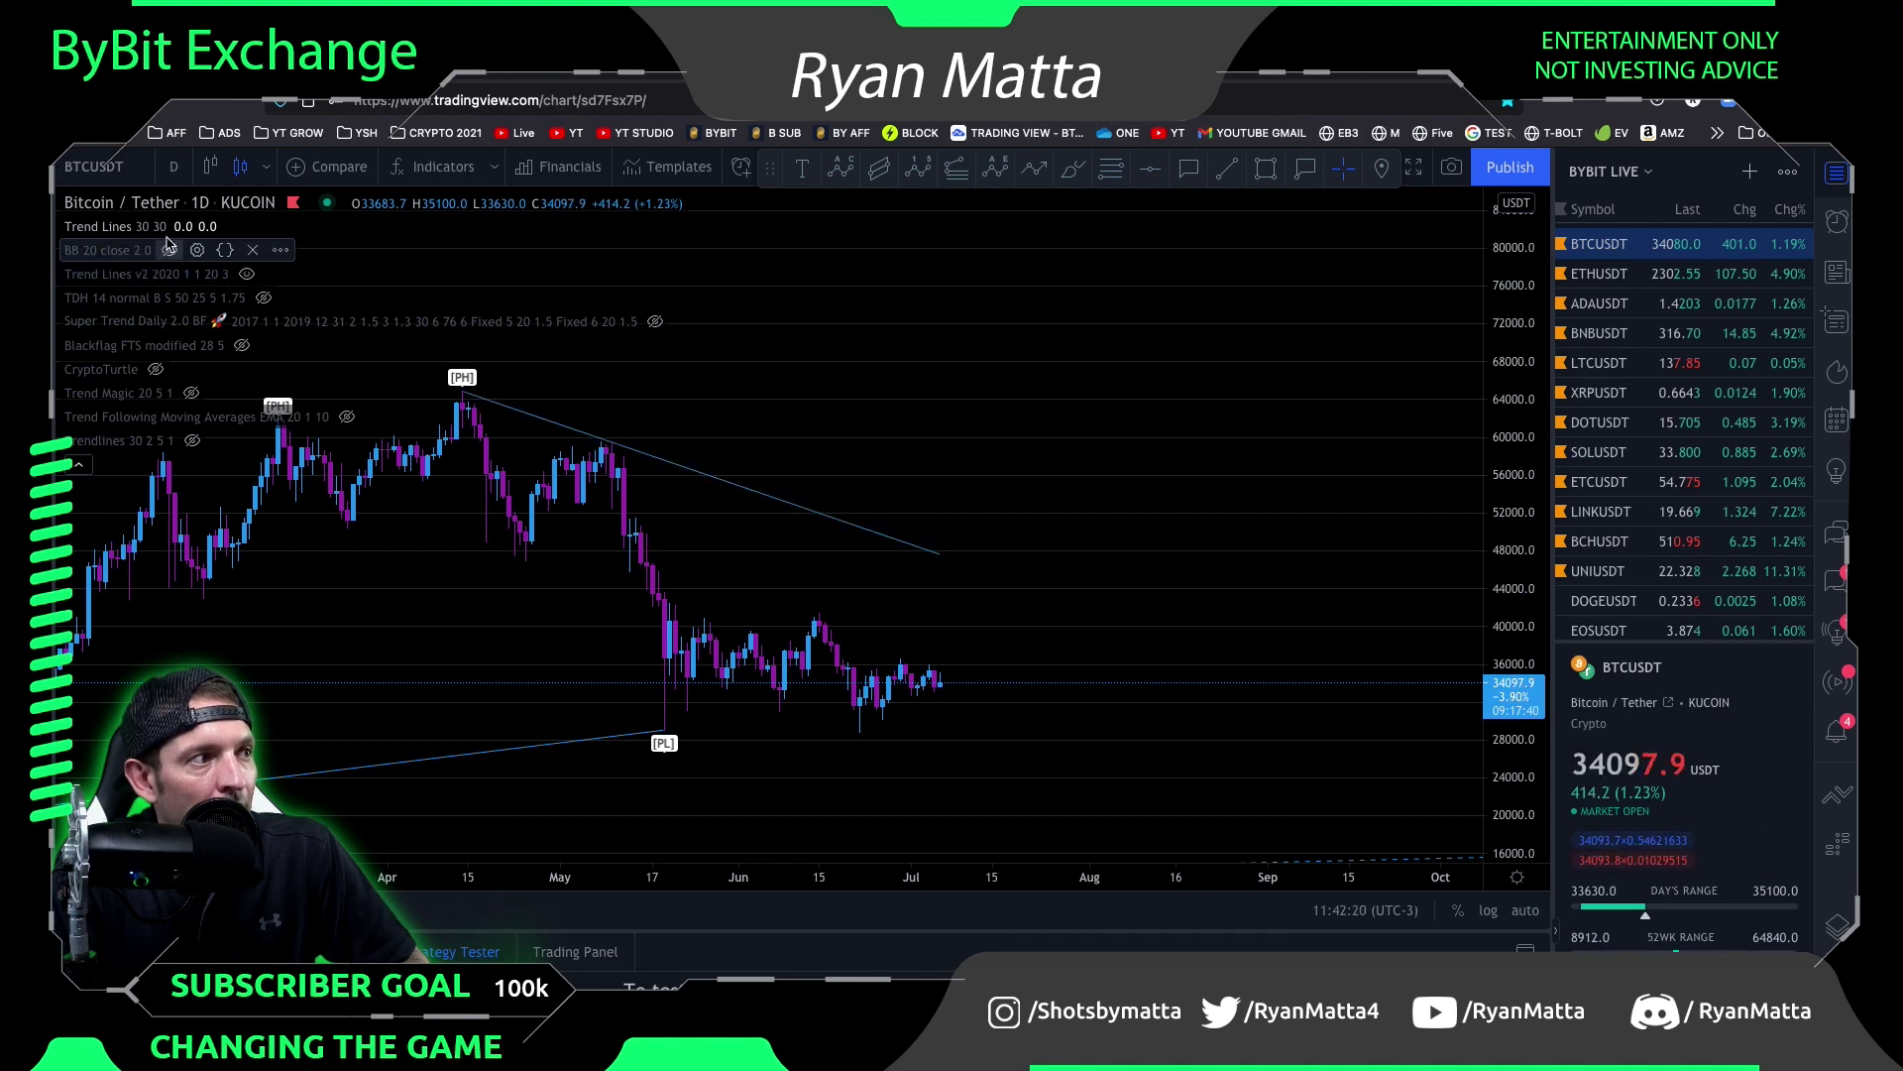
click(183, 227)
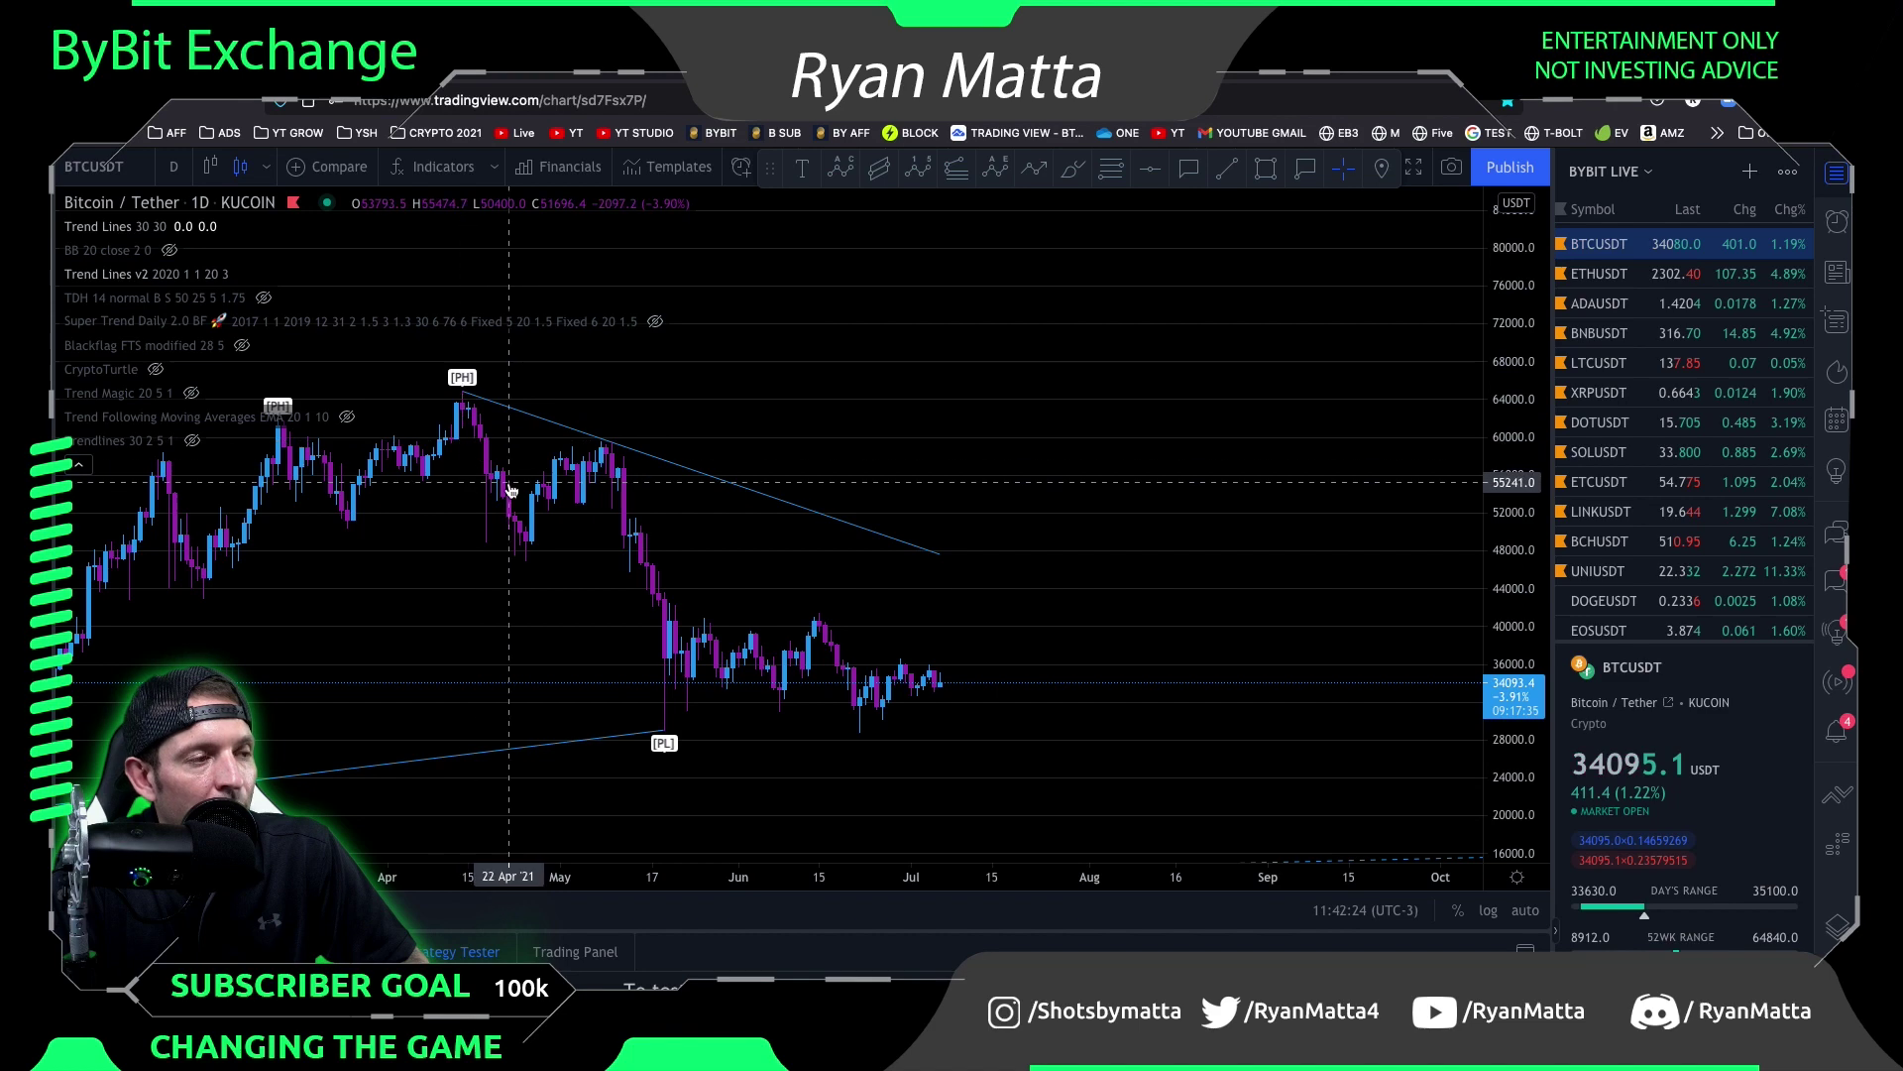
Draw a descending trend line from the 13 Apr '21 peak at about 65,300 to about 35,800 on 01 Sep '21
scroll(684, 570, down, 2)
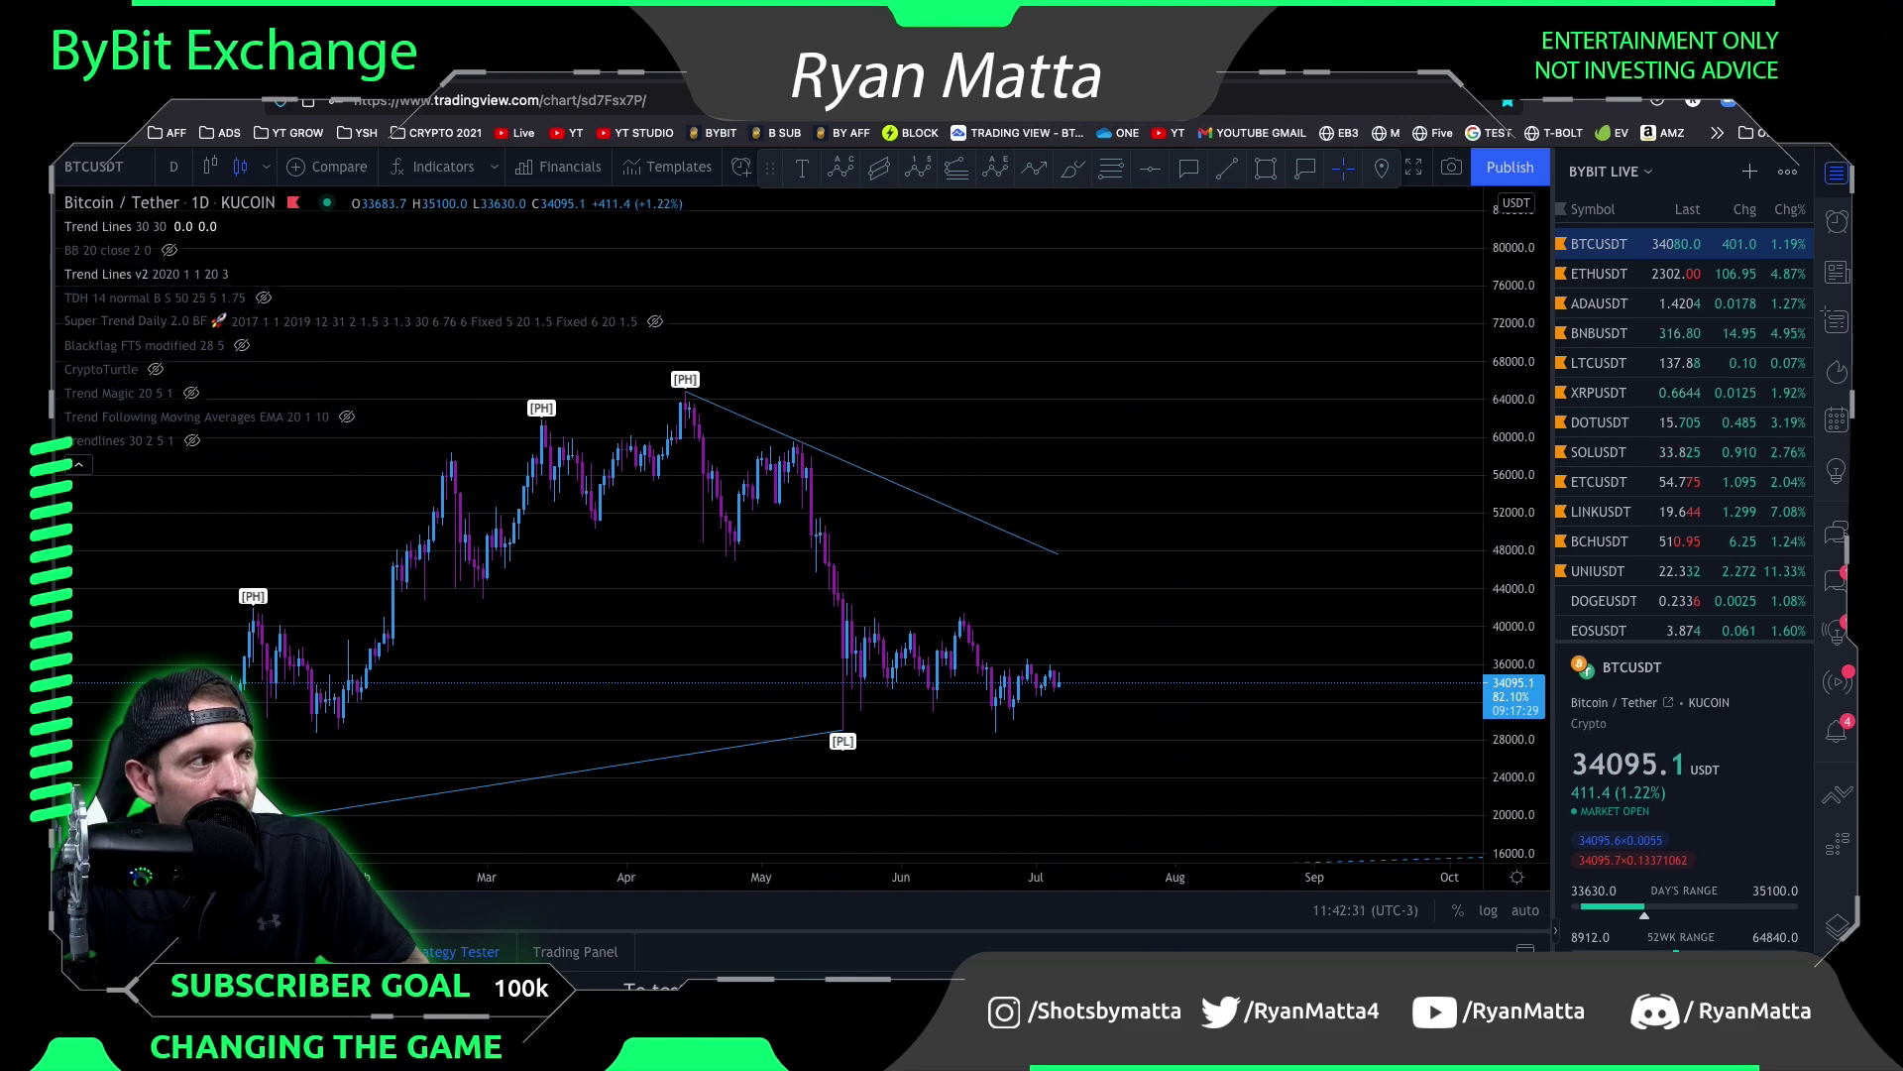
click(1227, 167)
mouse_move(681, 397)
mouse_down()
mouse_move(1232, 599)
mouse_move(1313, 675)
mouse_up()
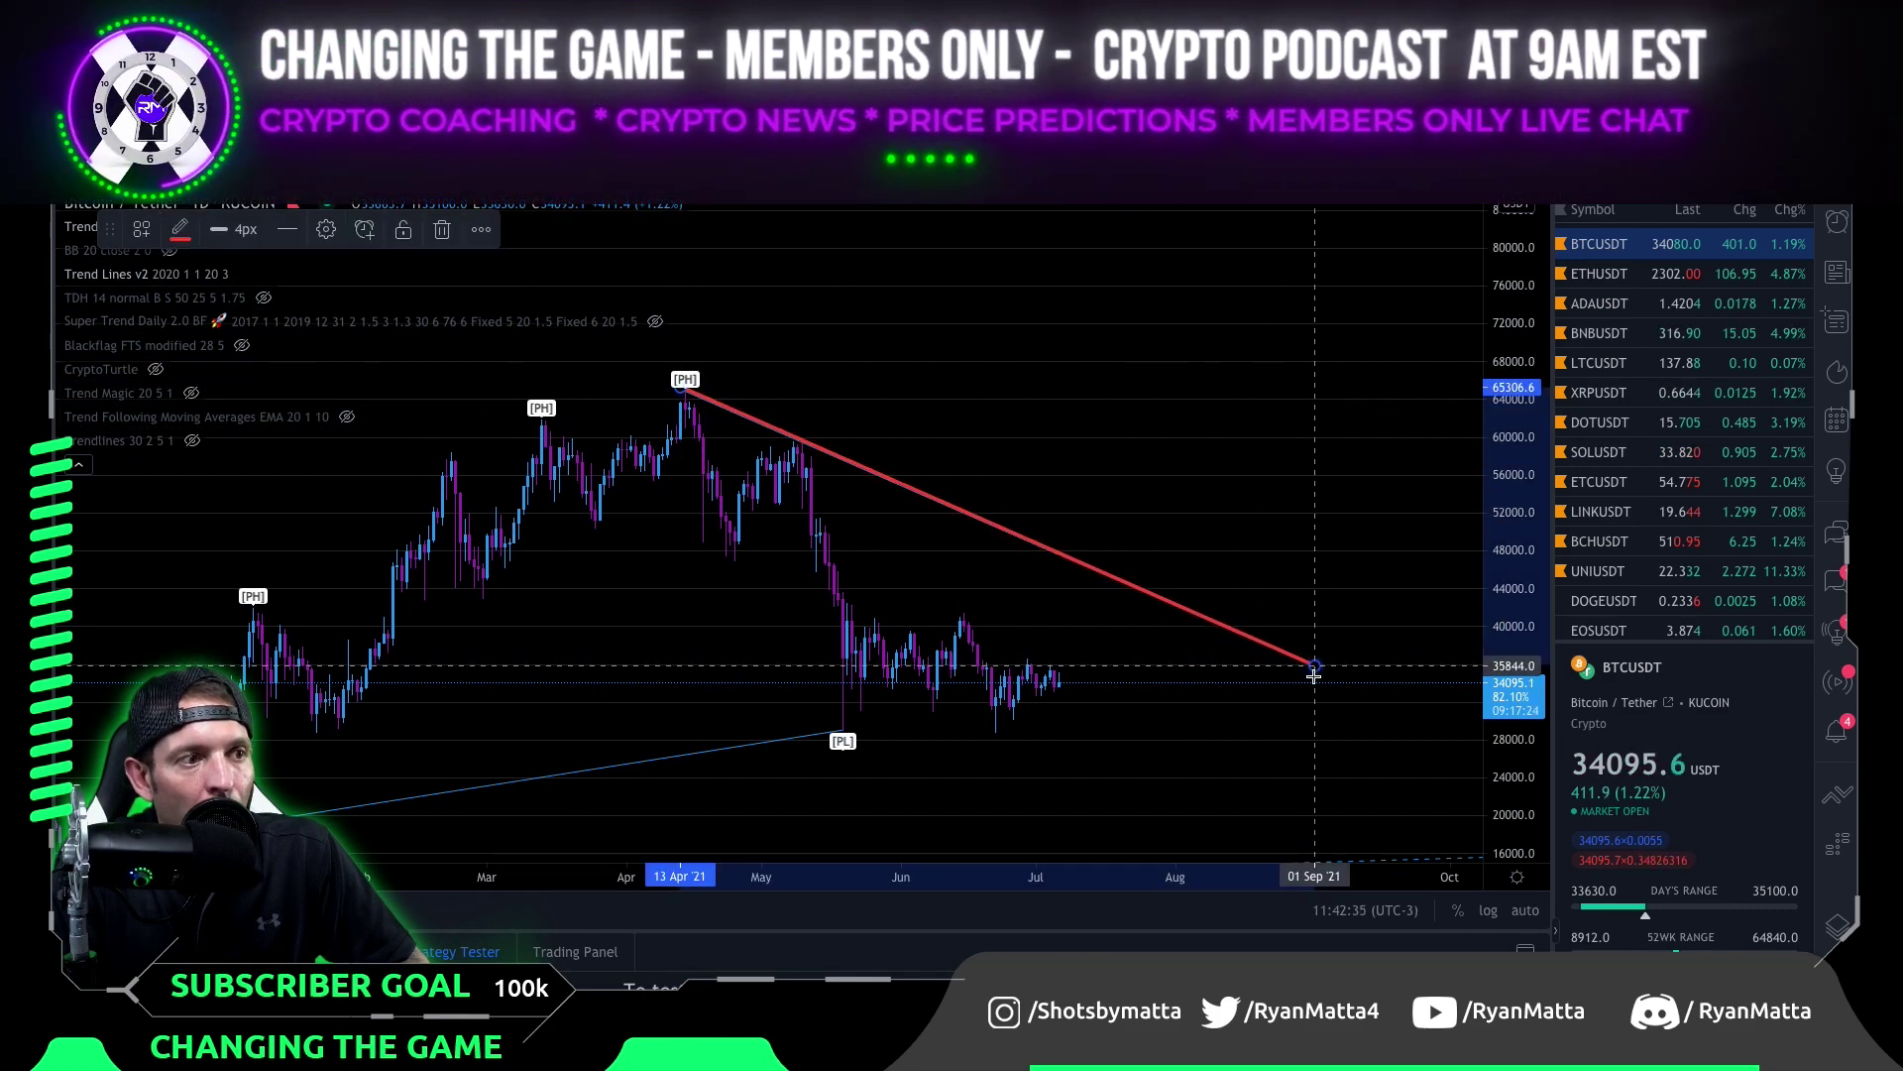
Draw an ascending trend line under the rally from about 17,300 on 14 Dec '20 to about 62,000 on 30 Apr '21
scroll(1086, 729, up, 1)
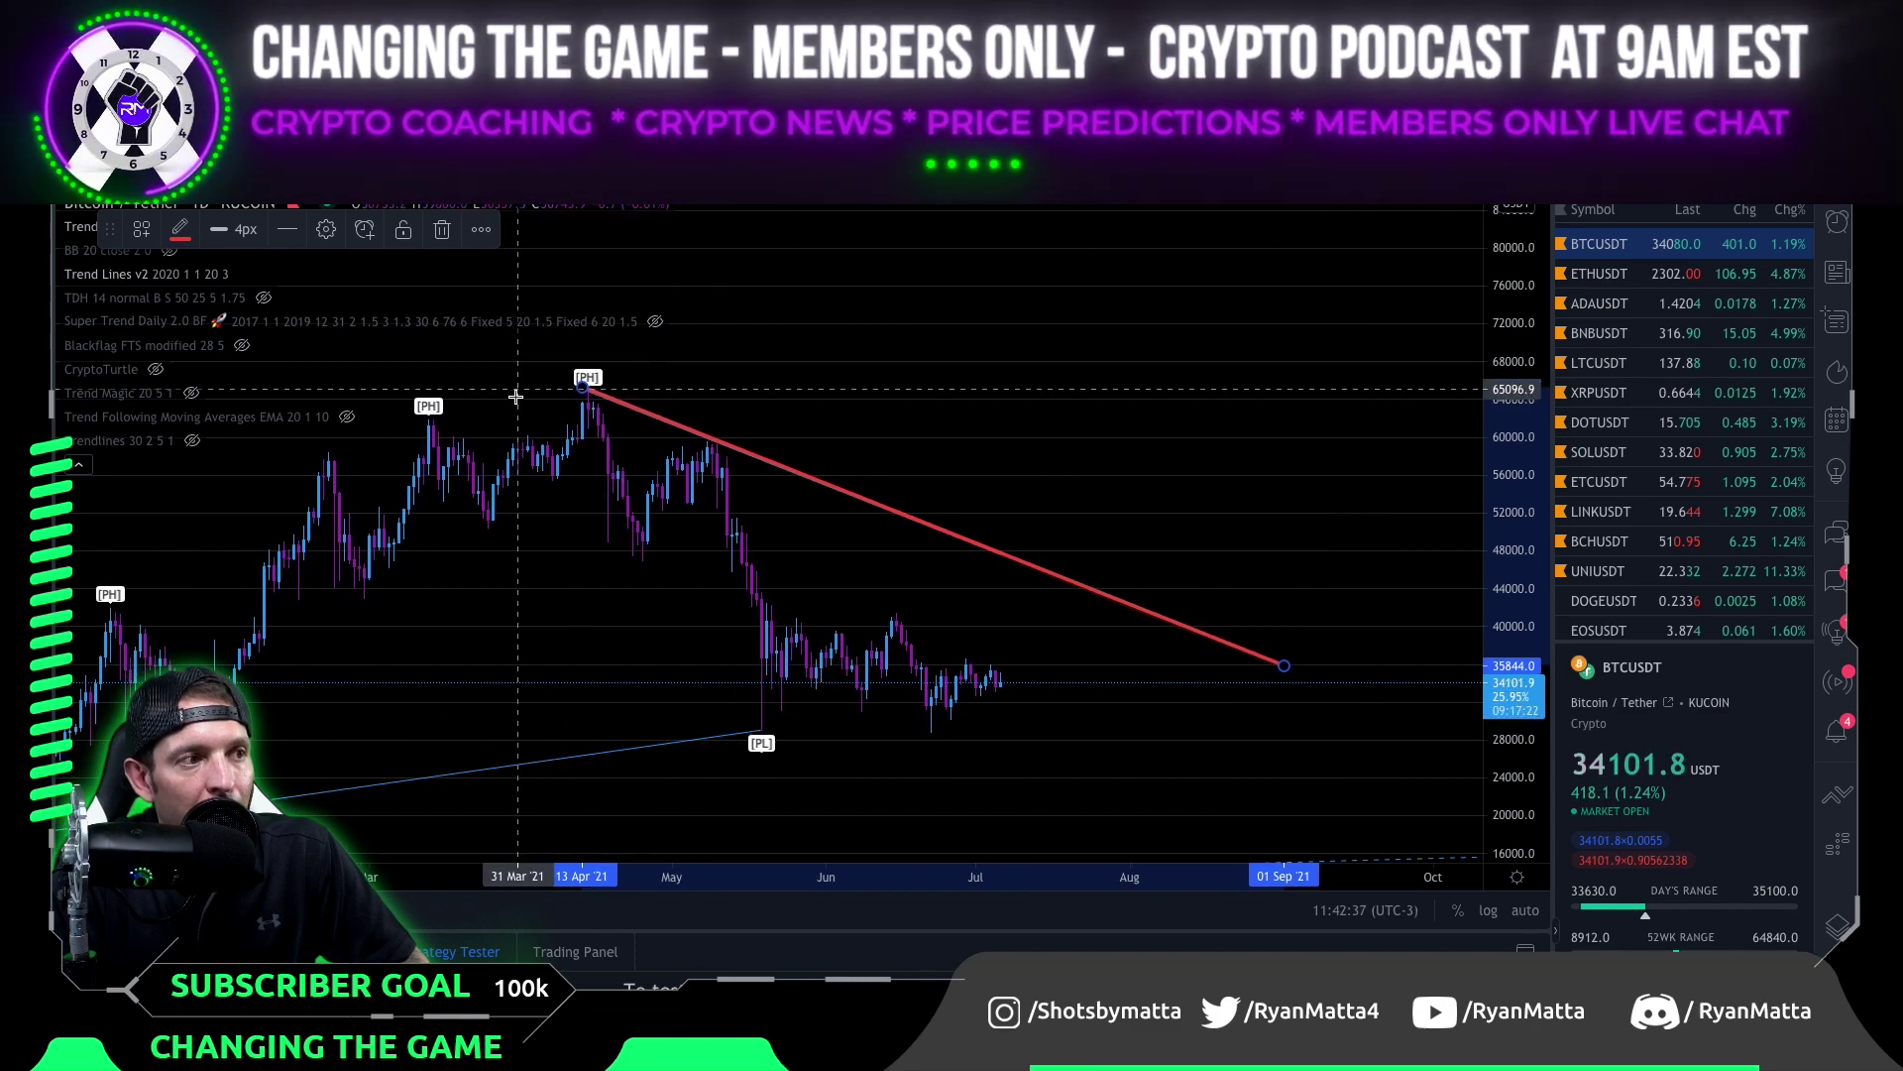
scroll(481, 657, down, 4)
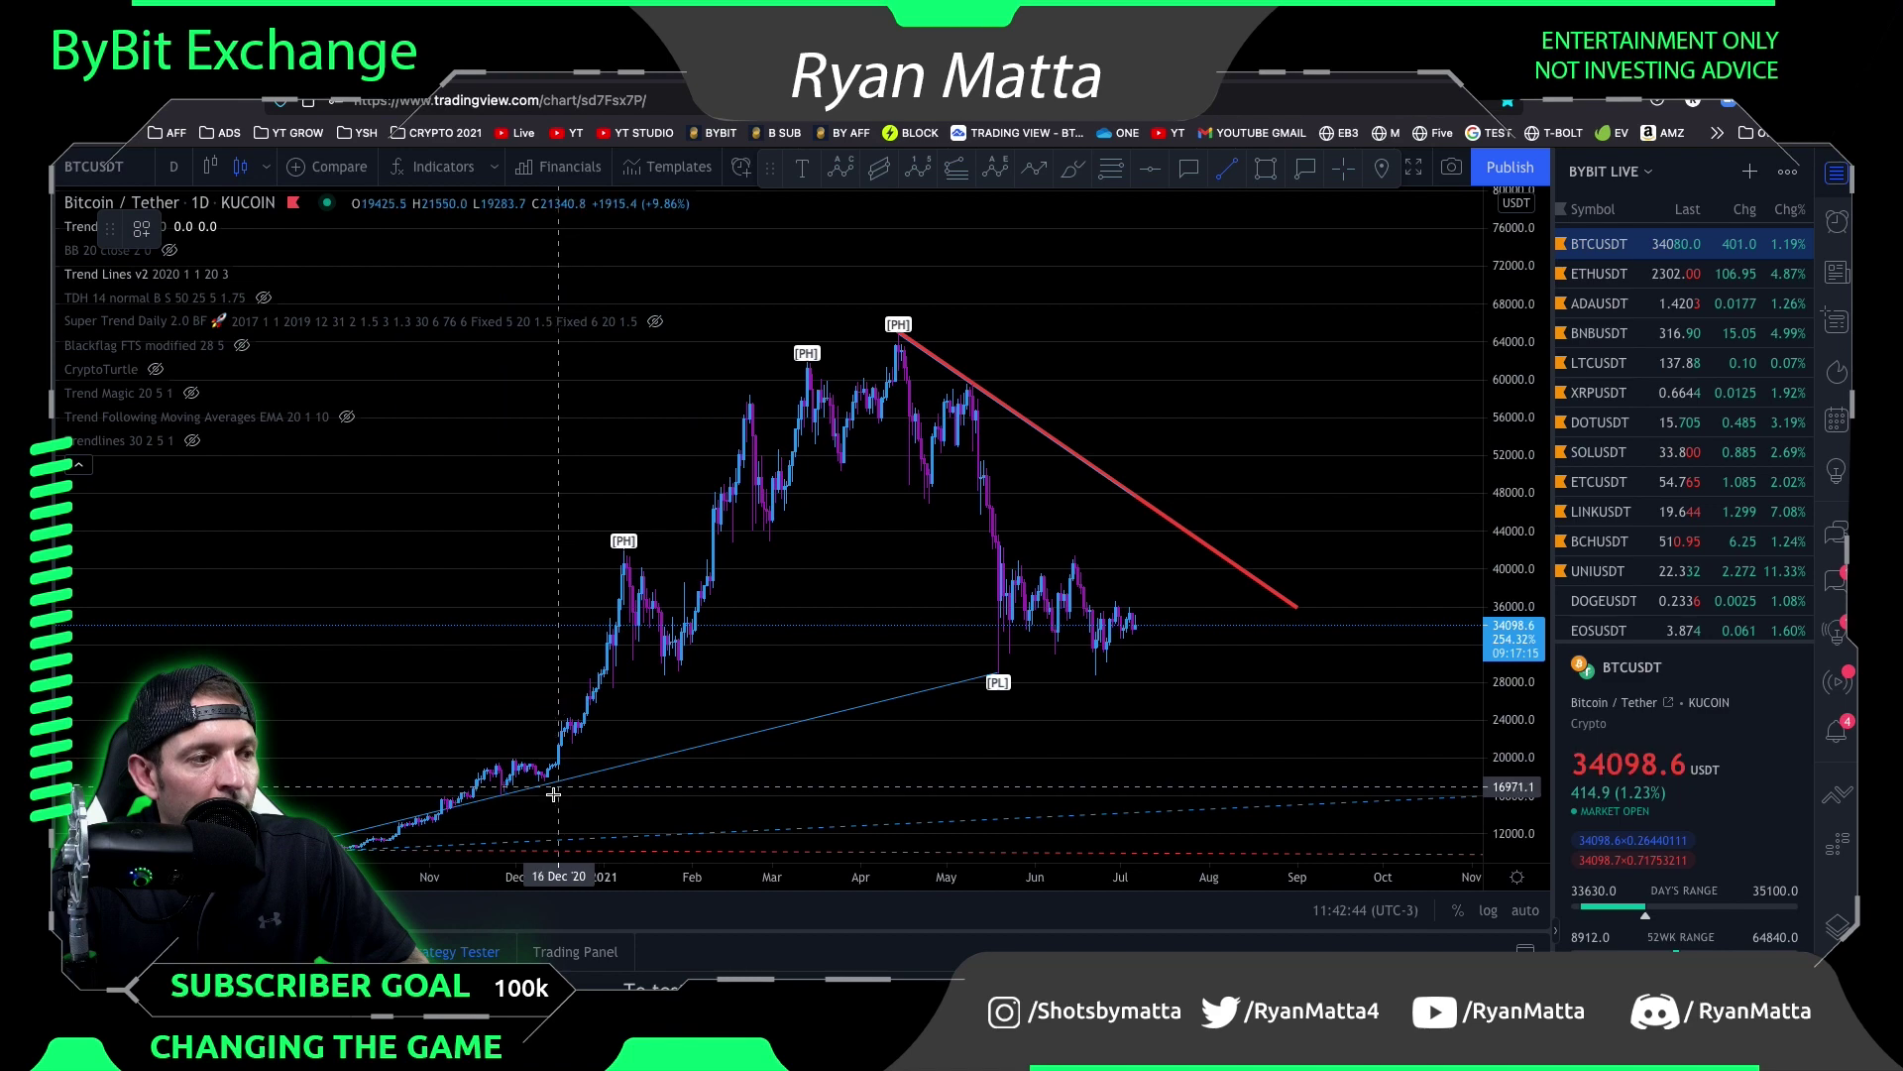
click(552, 783)
click(943, 369)
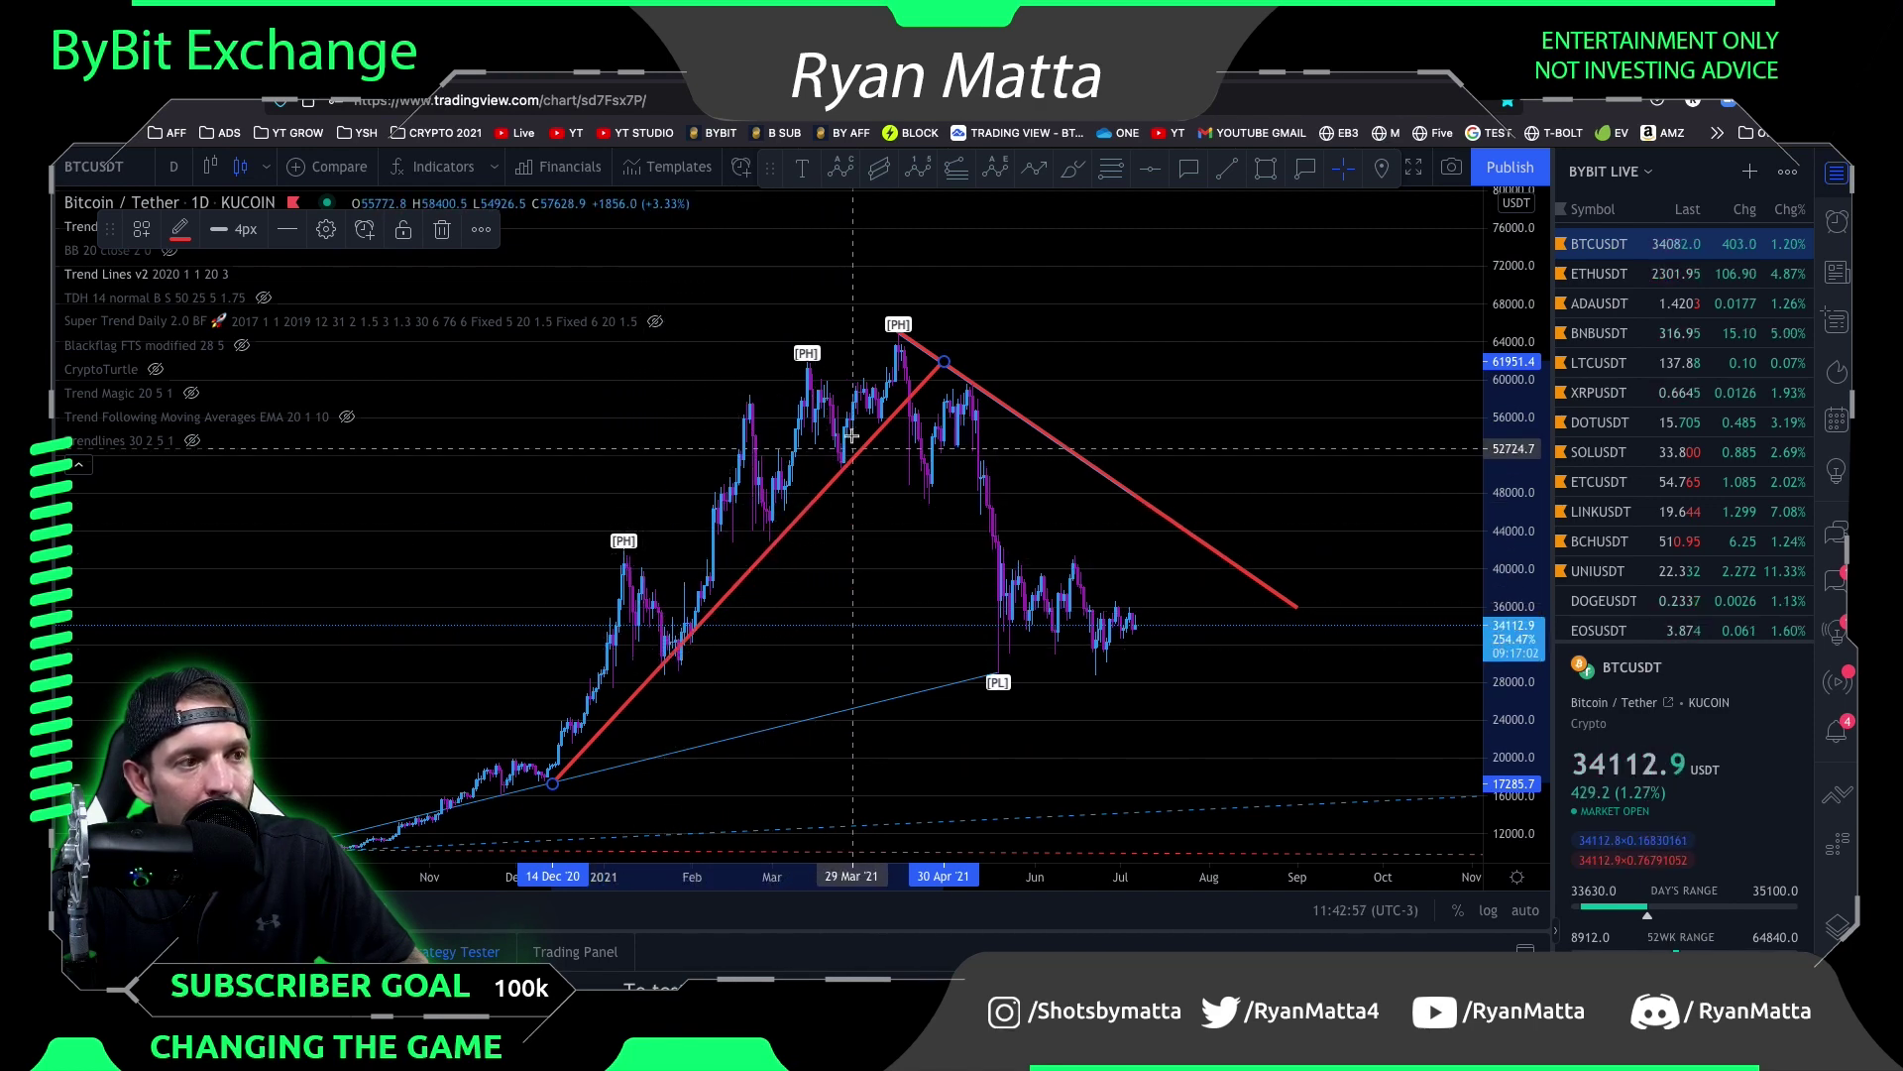
Draw an Elliott impulse wave (0) to (5) along the rally's swings, from about 18,300 on 11 Dec '20 to about 65,800 on 15 Apr '21
scroll(908, 390, up, 1)
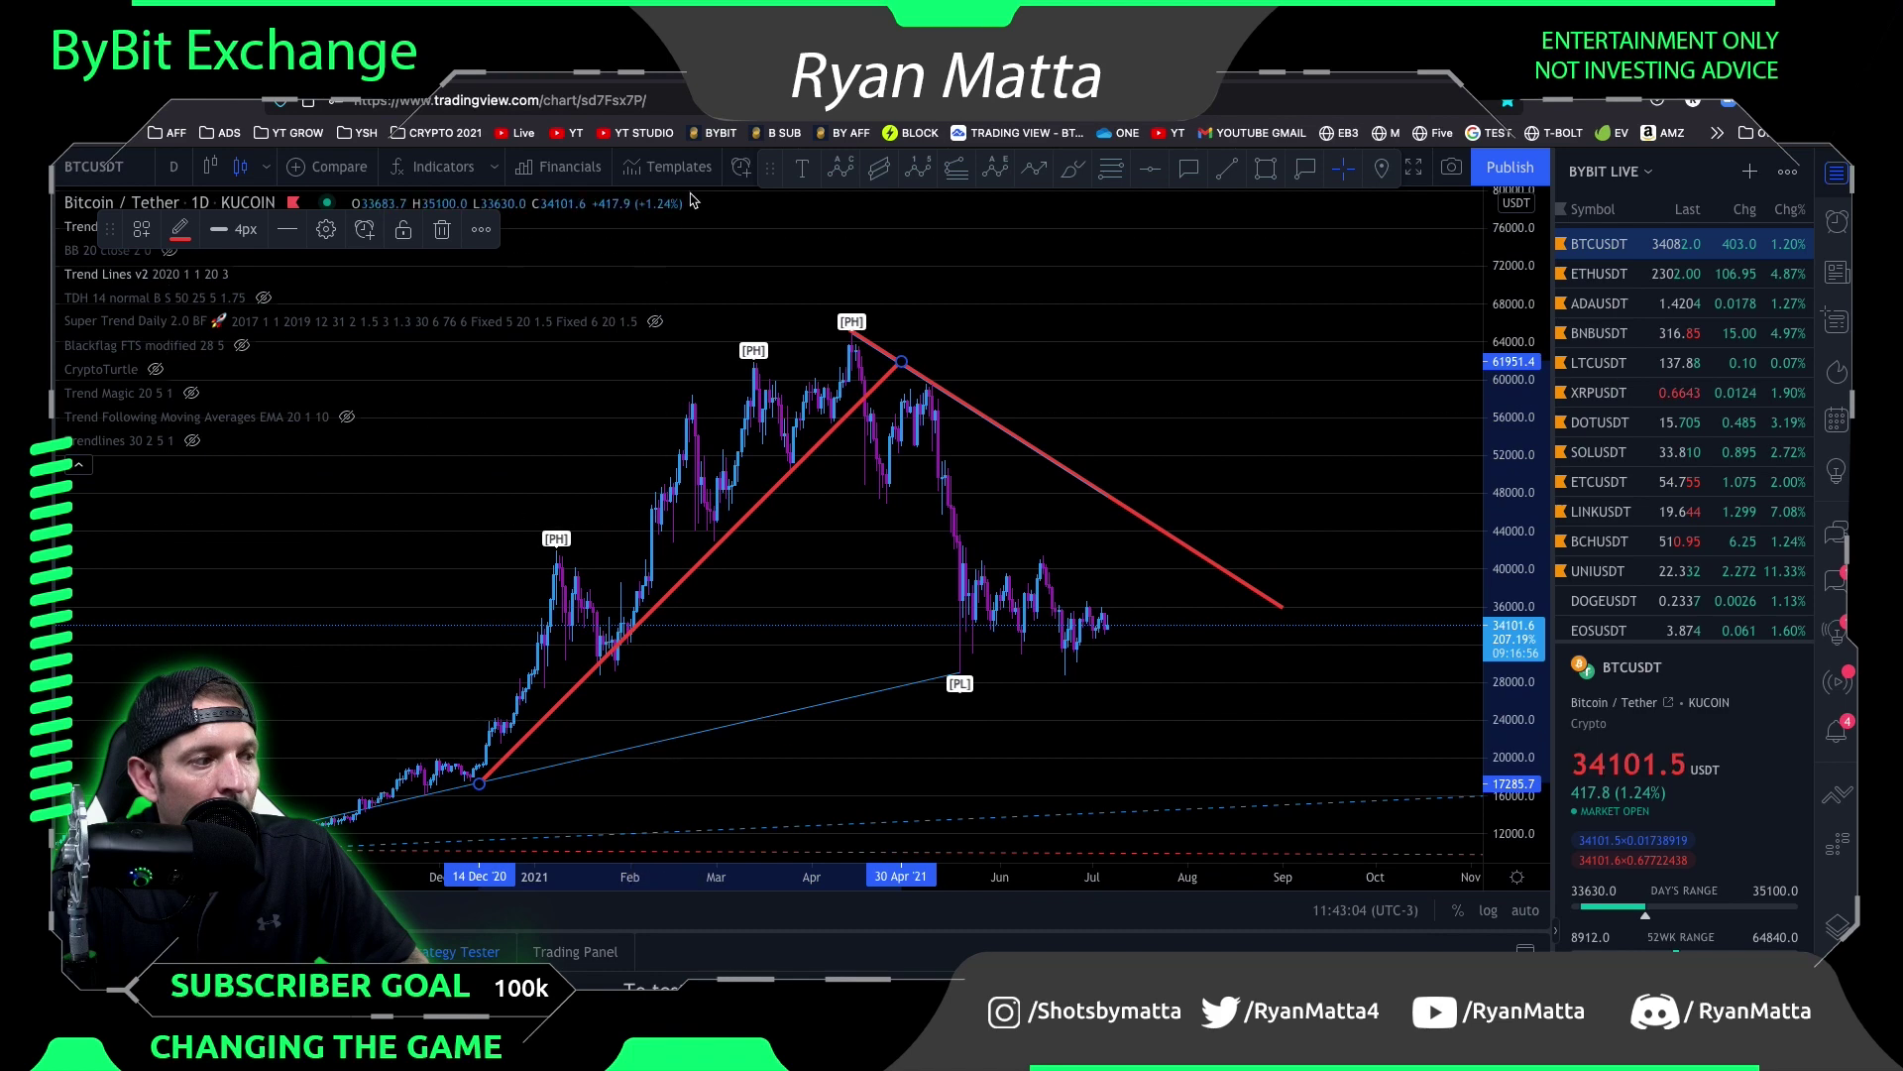
click(918, 166)
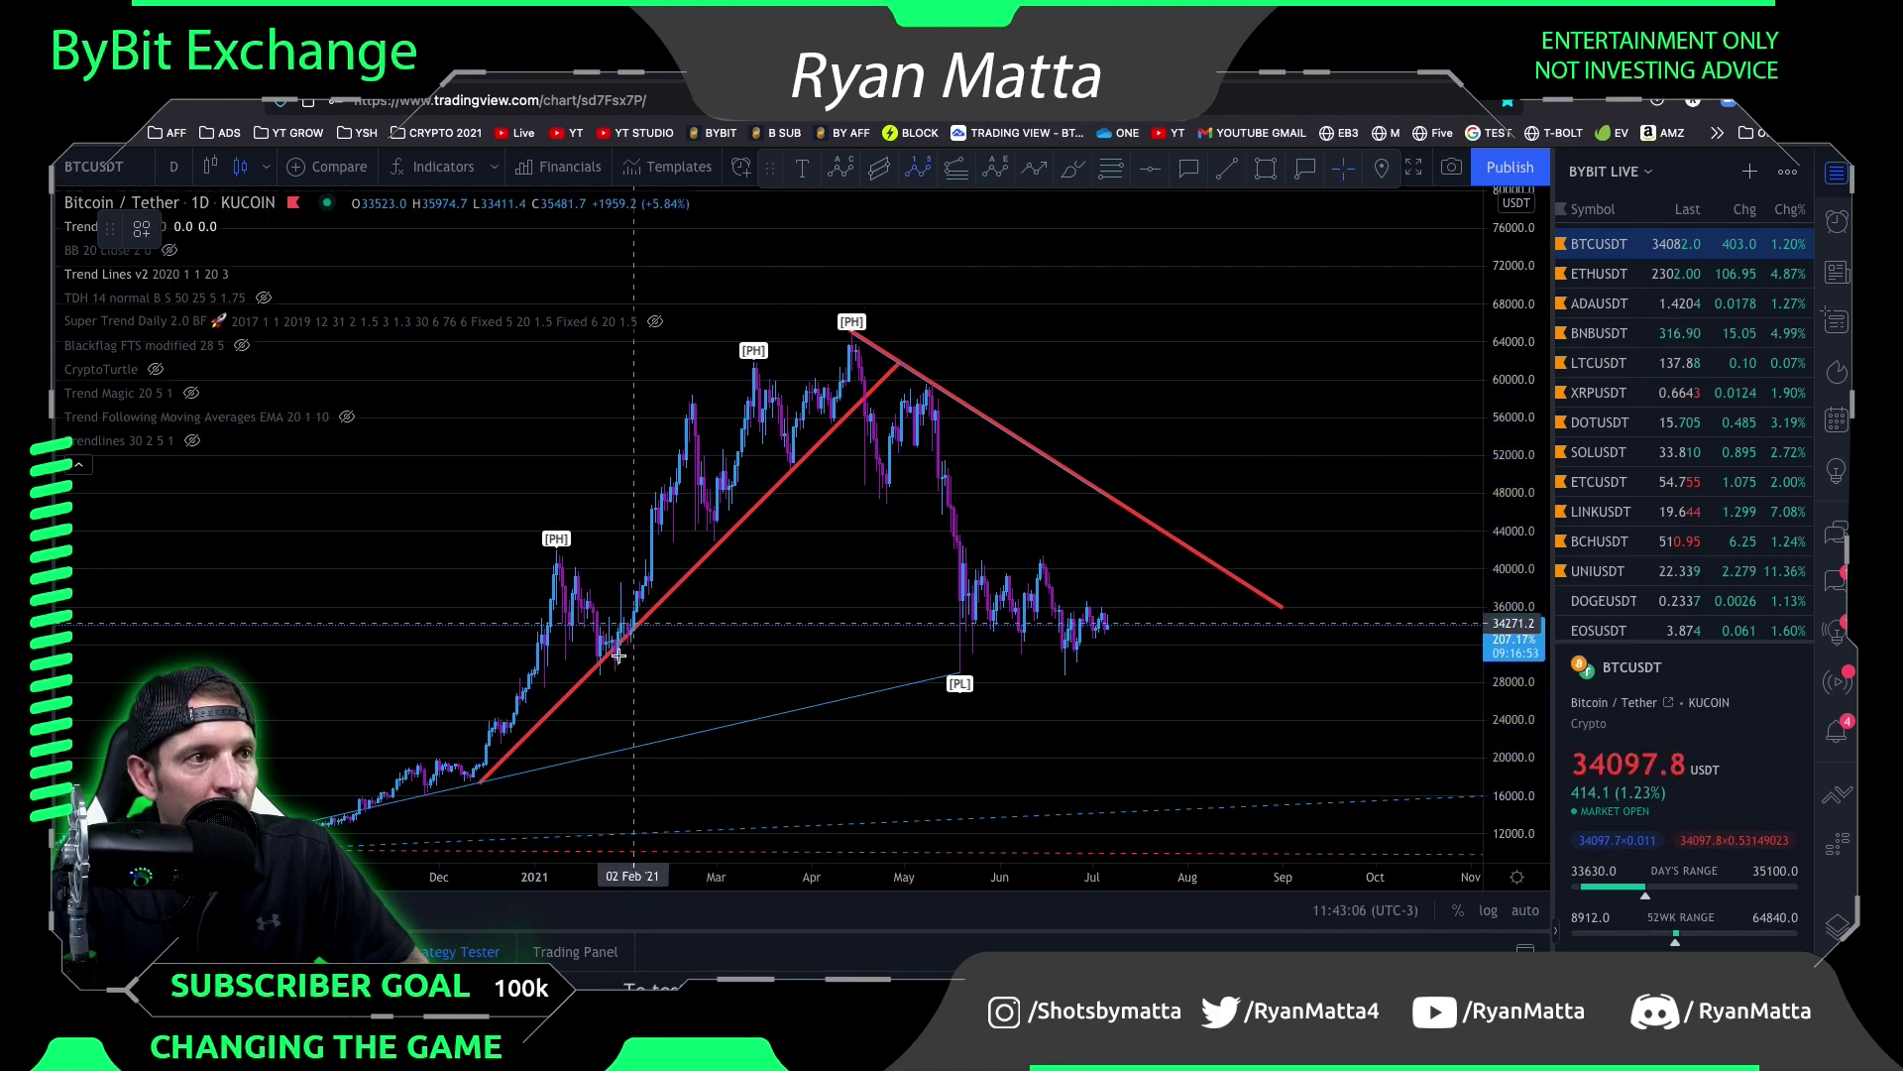
click(468, 783)
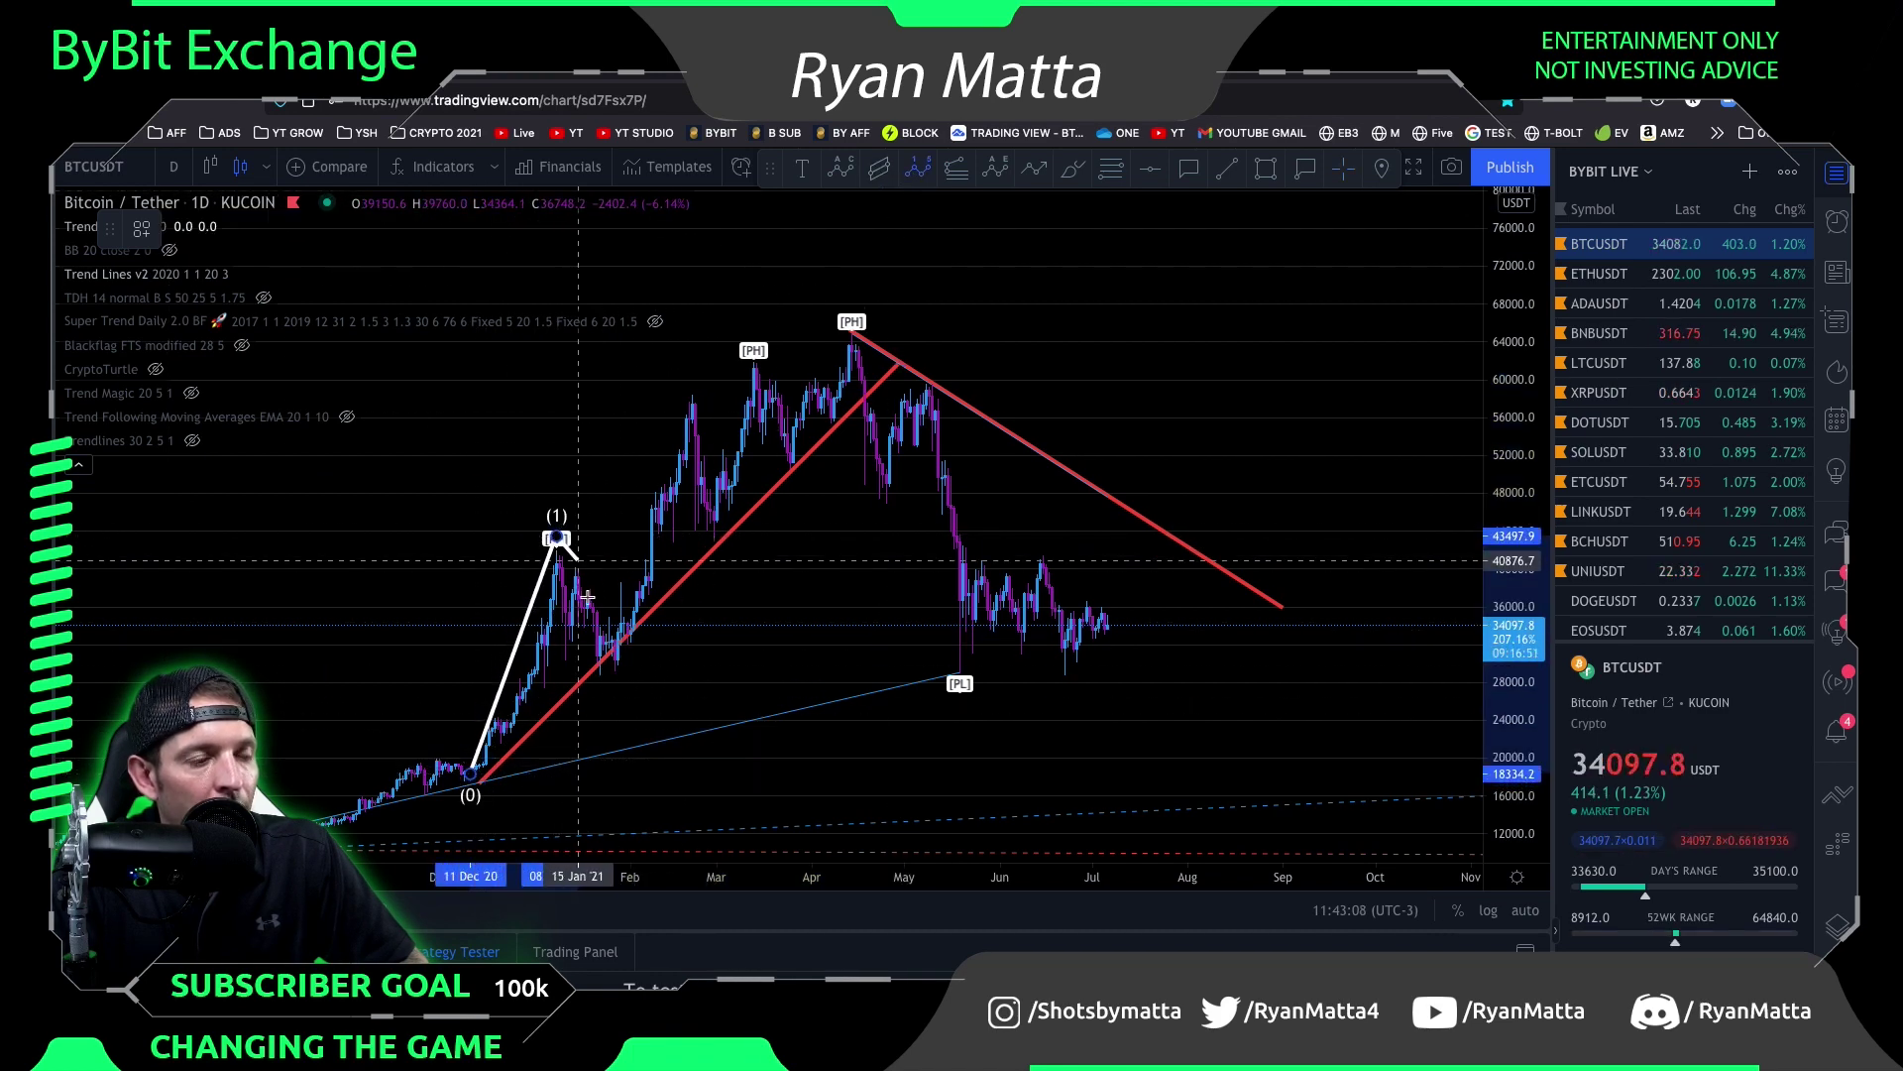
click(614, 664)
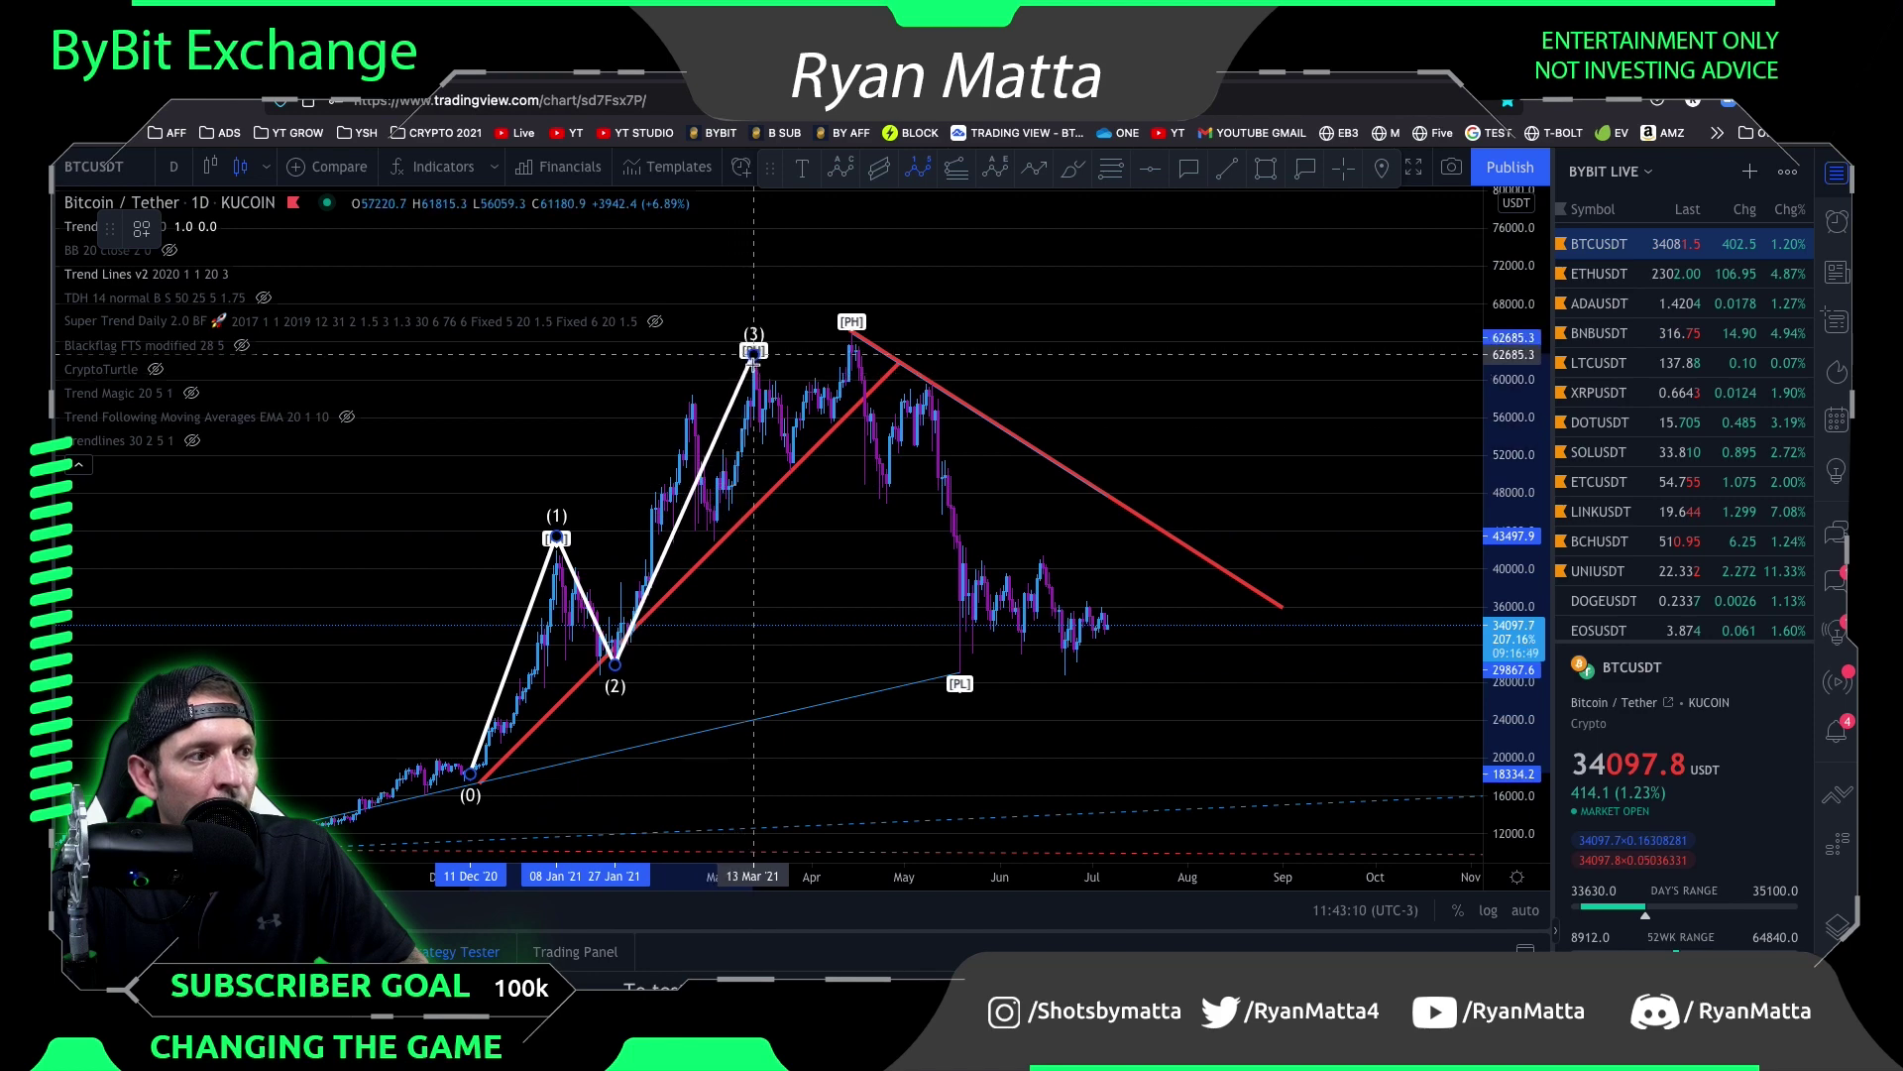
click(754, 354)
click(783, 484)
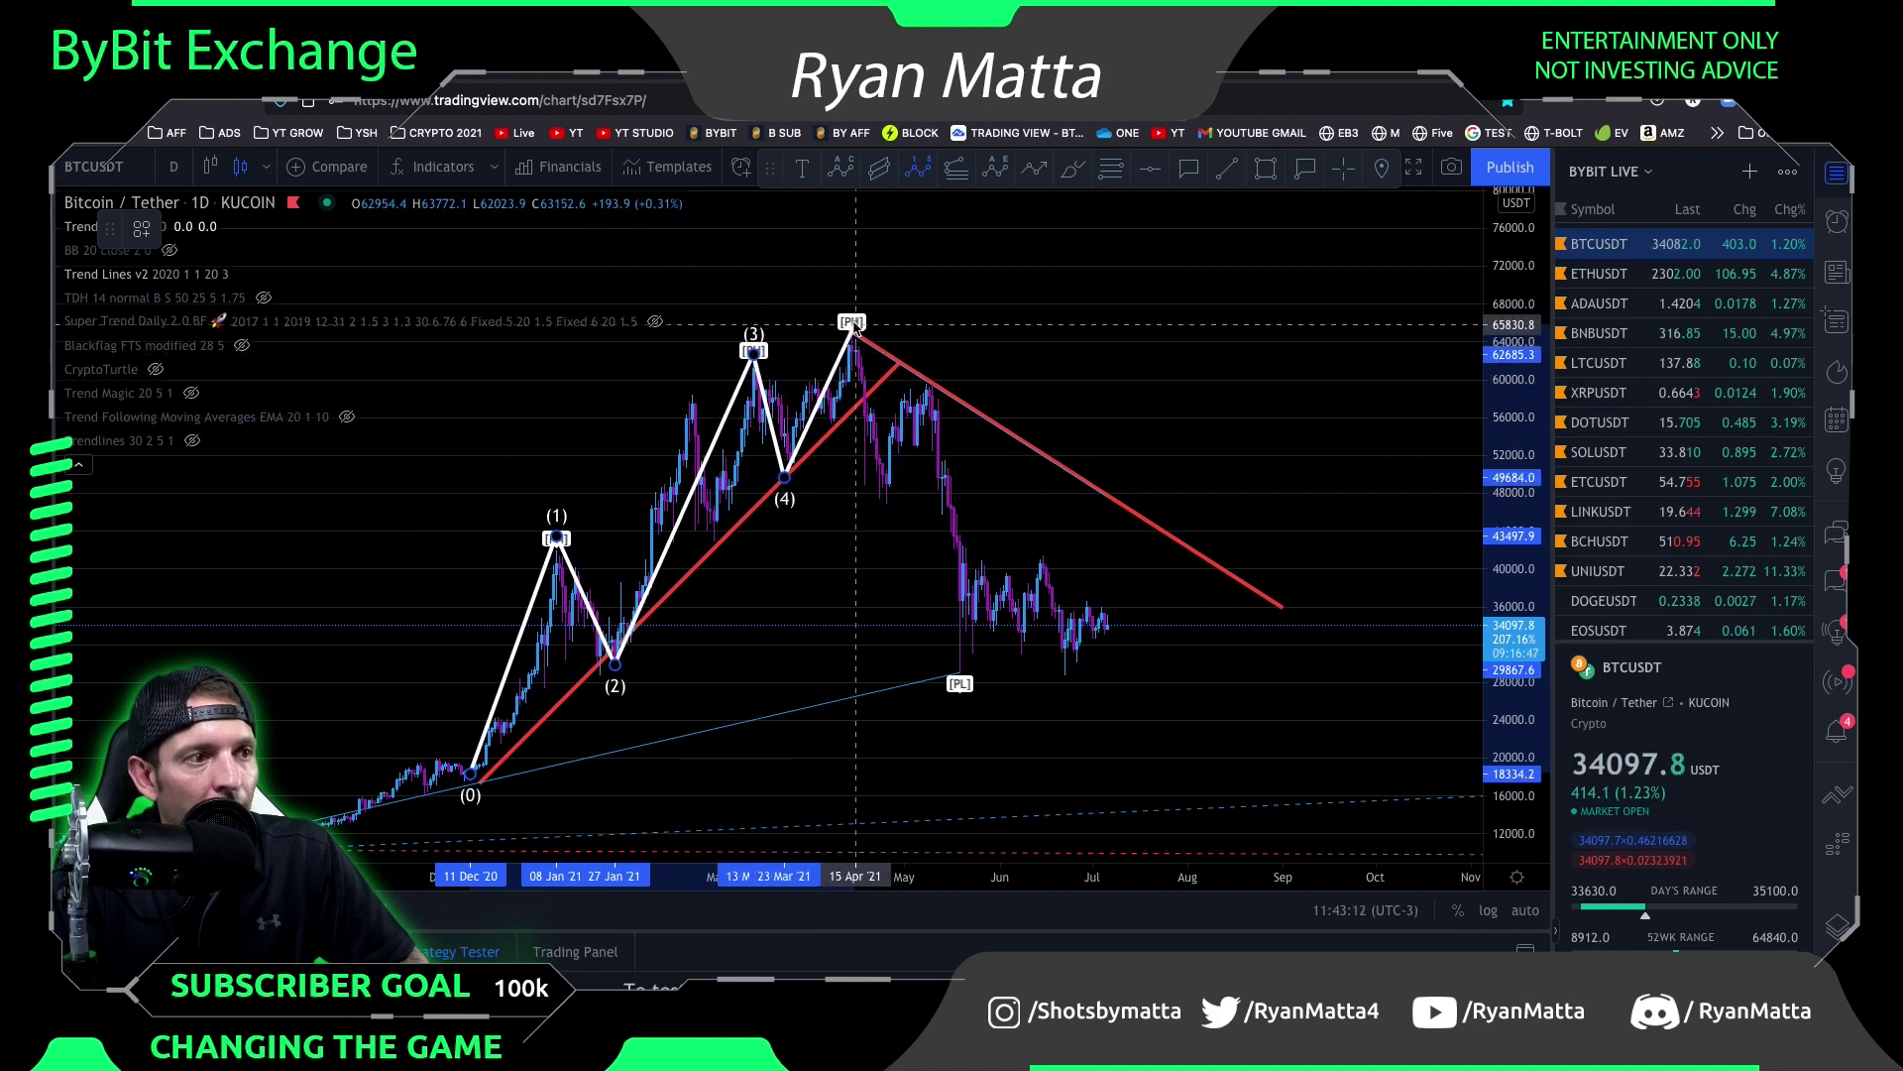
click(852, 324)
Draw an Elliott impulse wave (0) to (5) along the decline's swings, from about 65,200 on 17 Apr '21 down to about 20,500 in late June
scroll(1095, 604, down, 3)
scroll(1095, 604, up, 3)
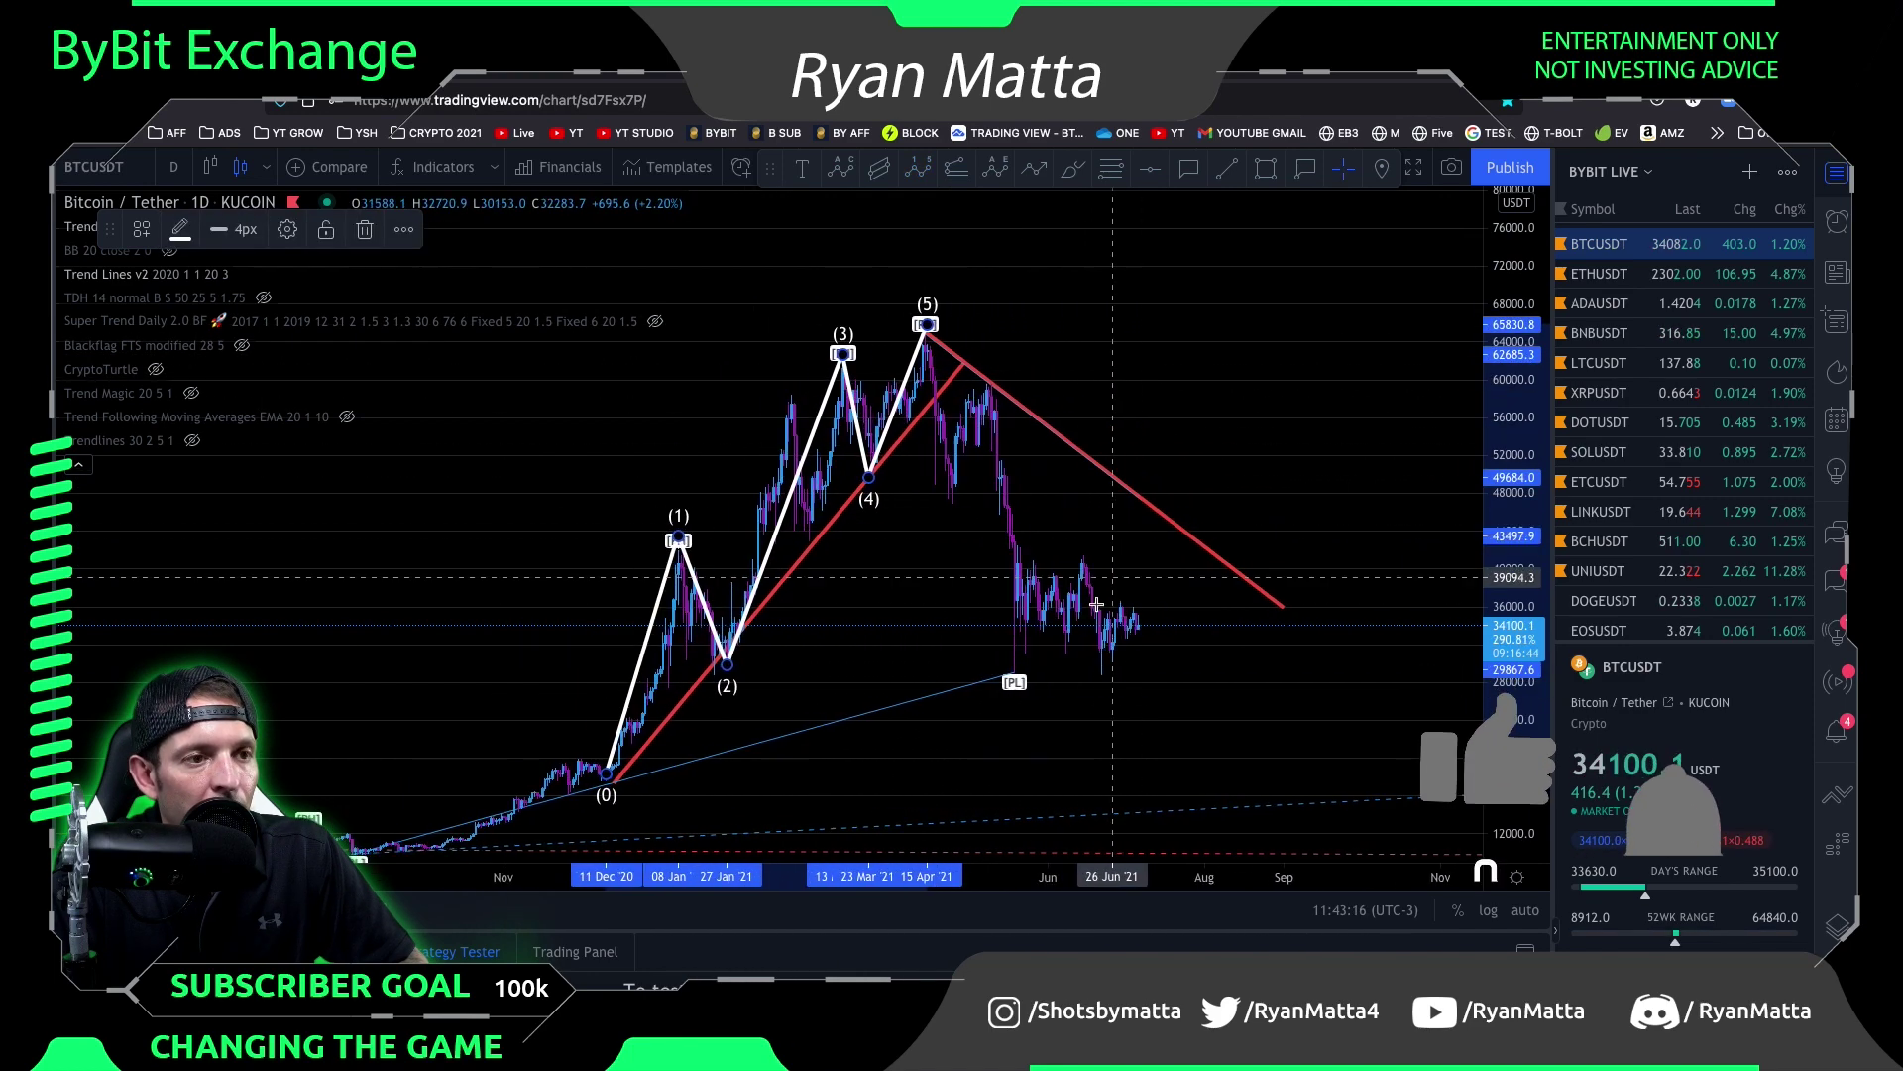
scroll(1097, 604, up, 2)
drag(999, 551, 866, 582)
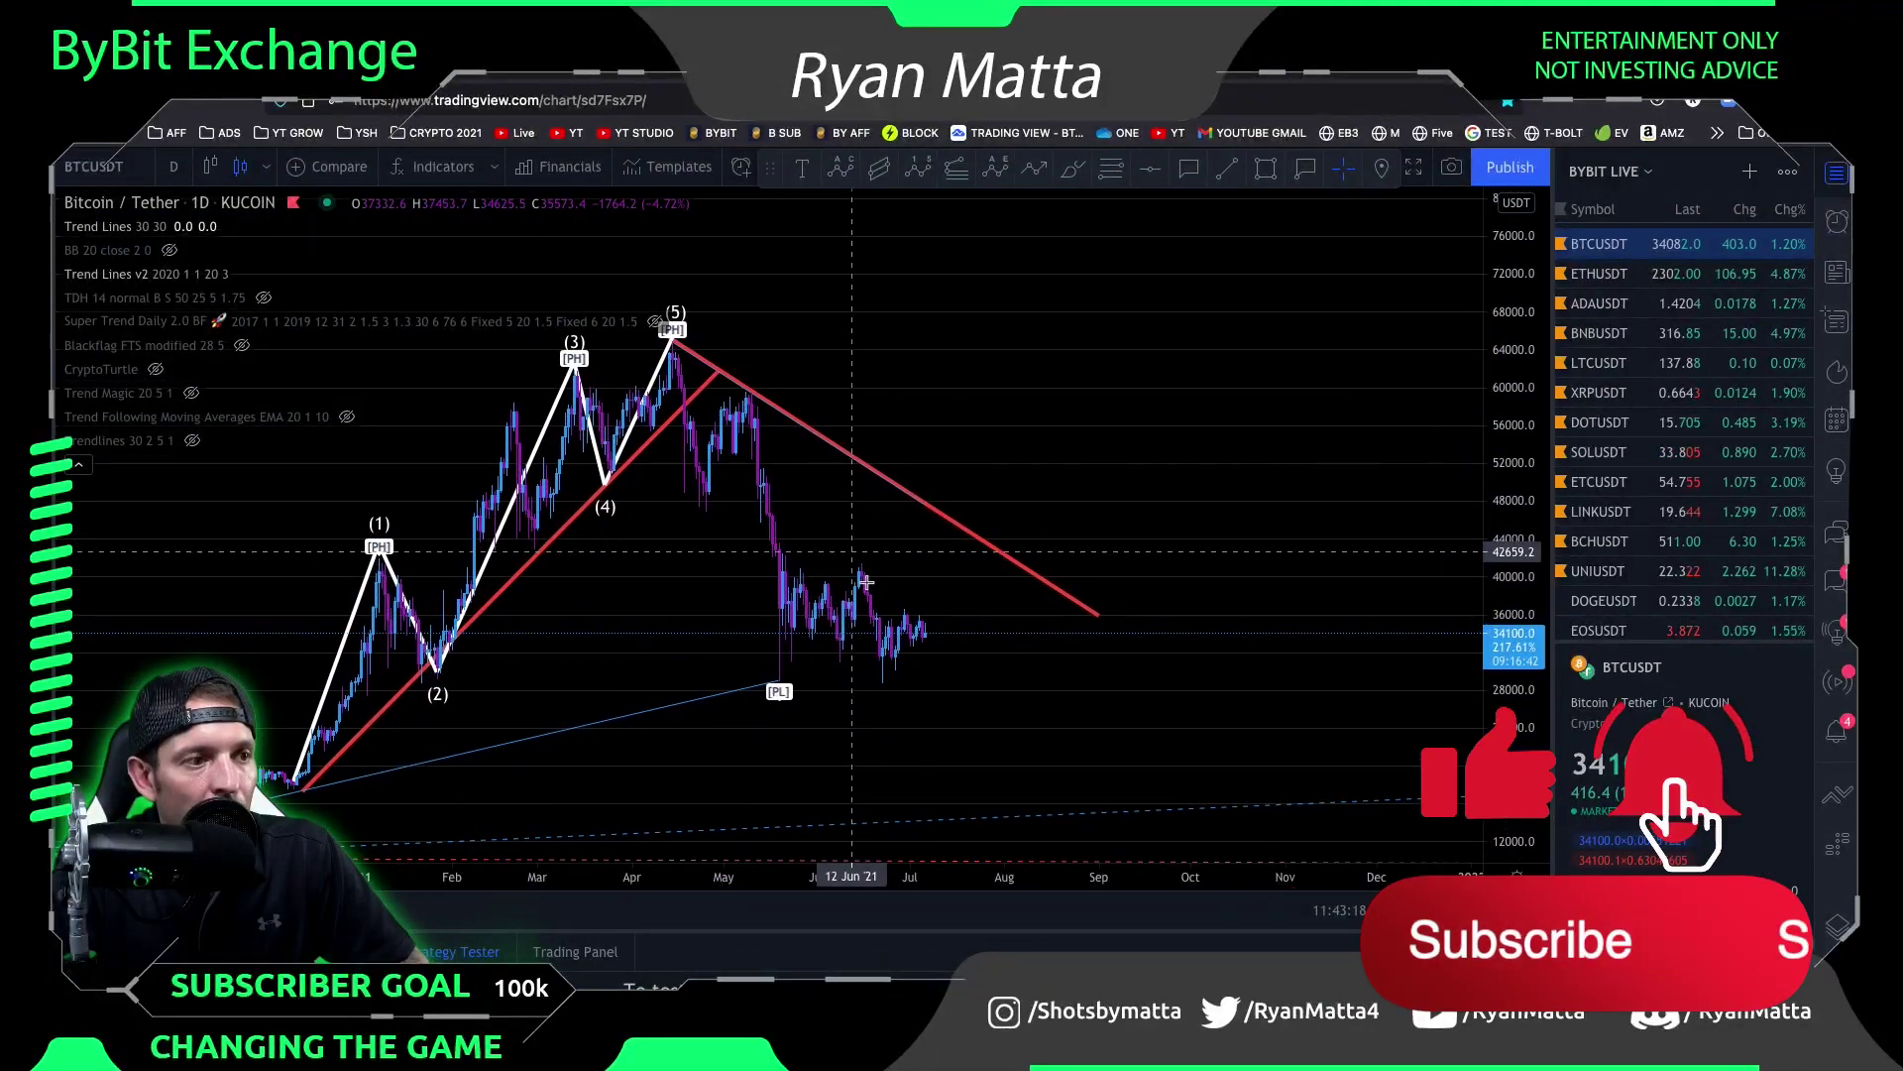
click(918, 166)
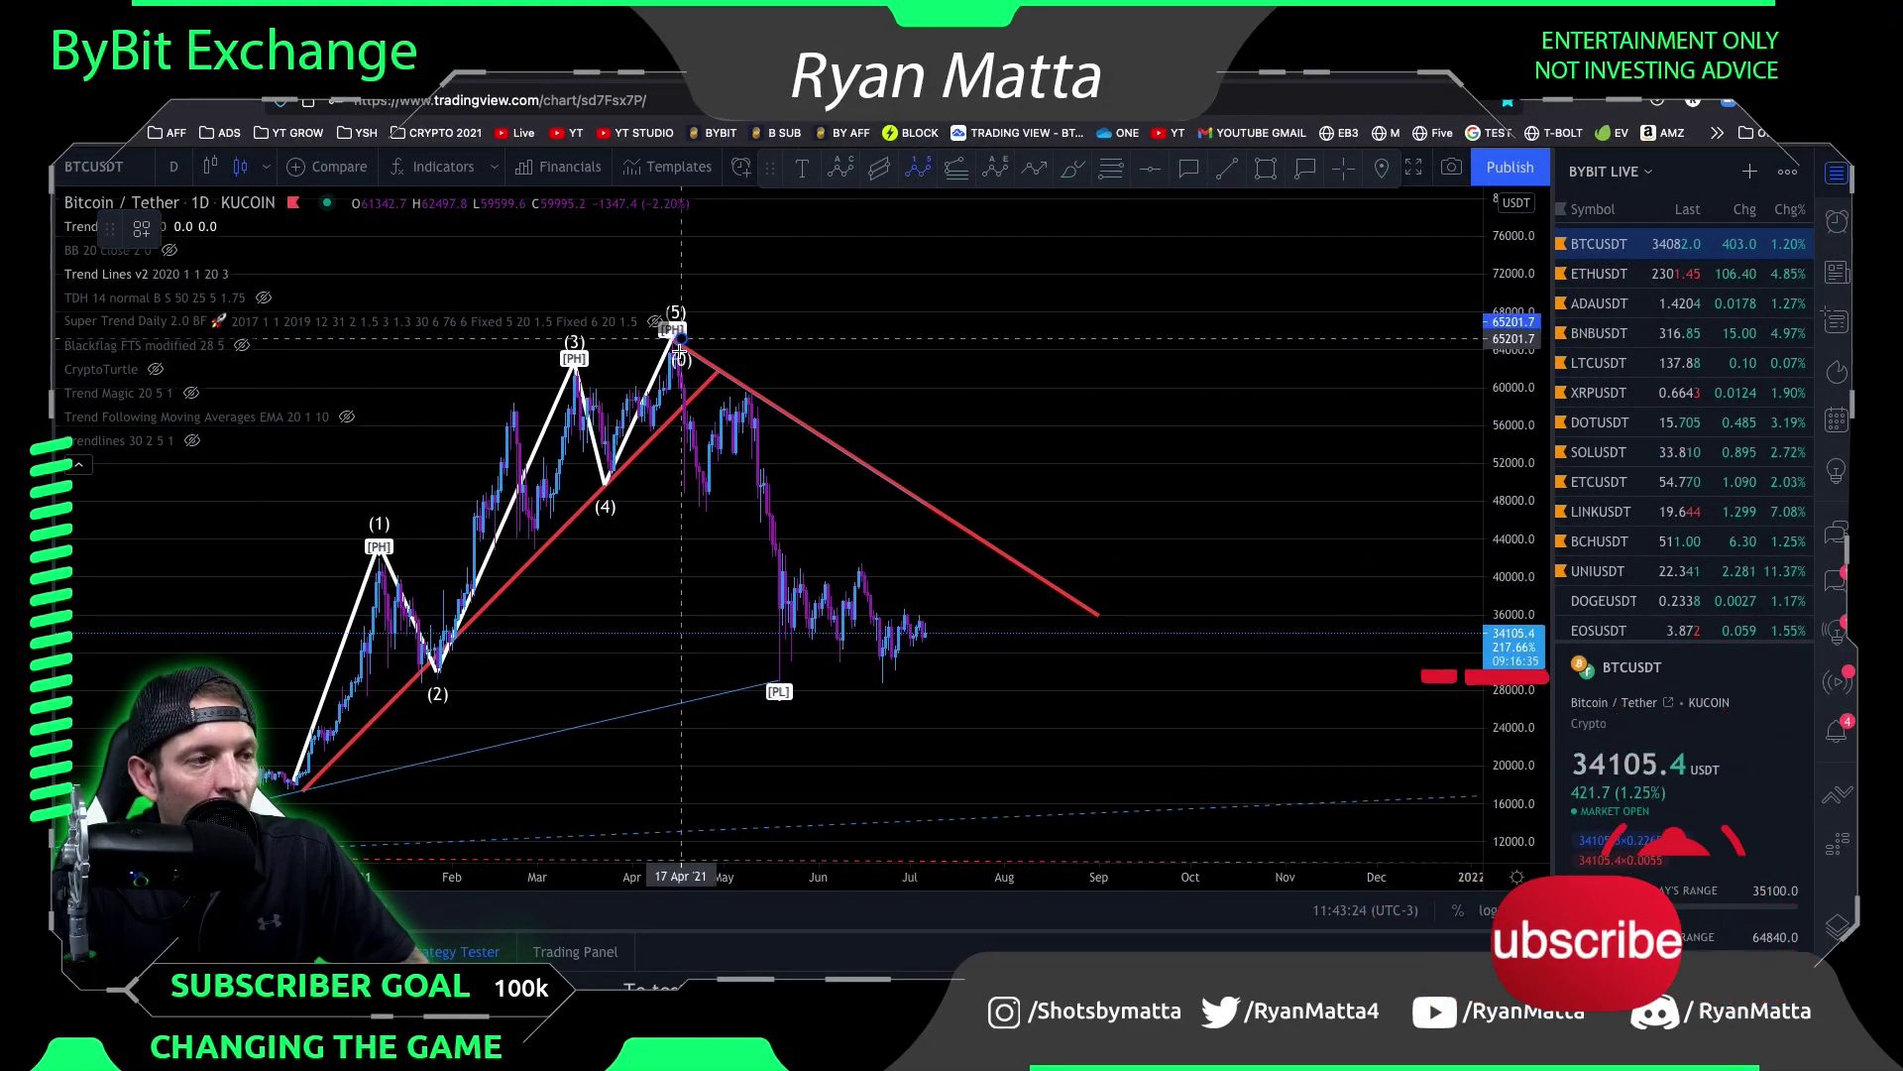
click(677, 340)
click(714, 508)
click(749, 390)
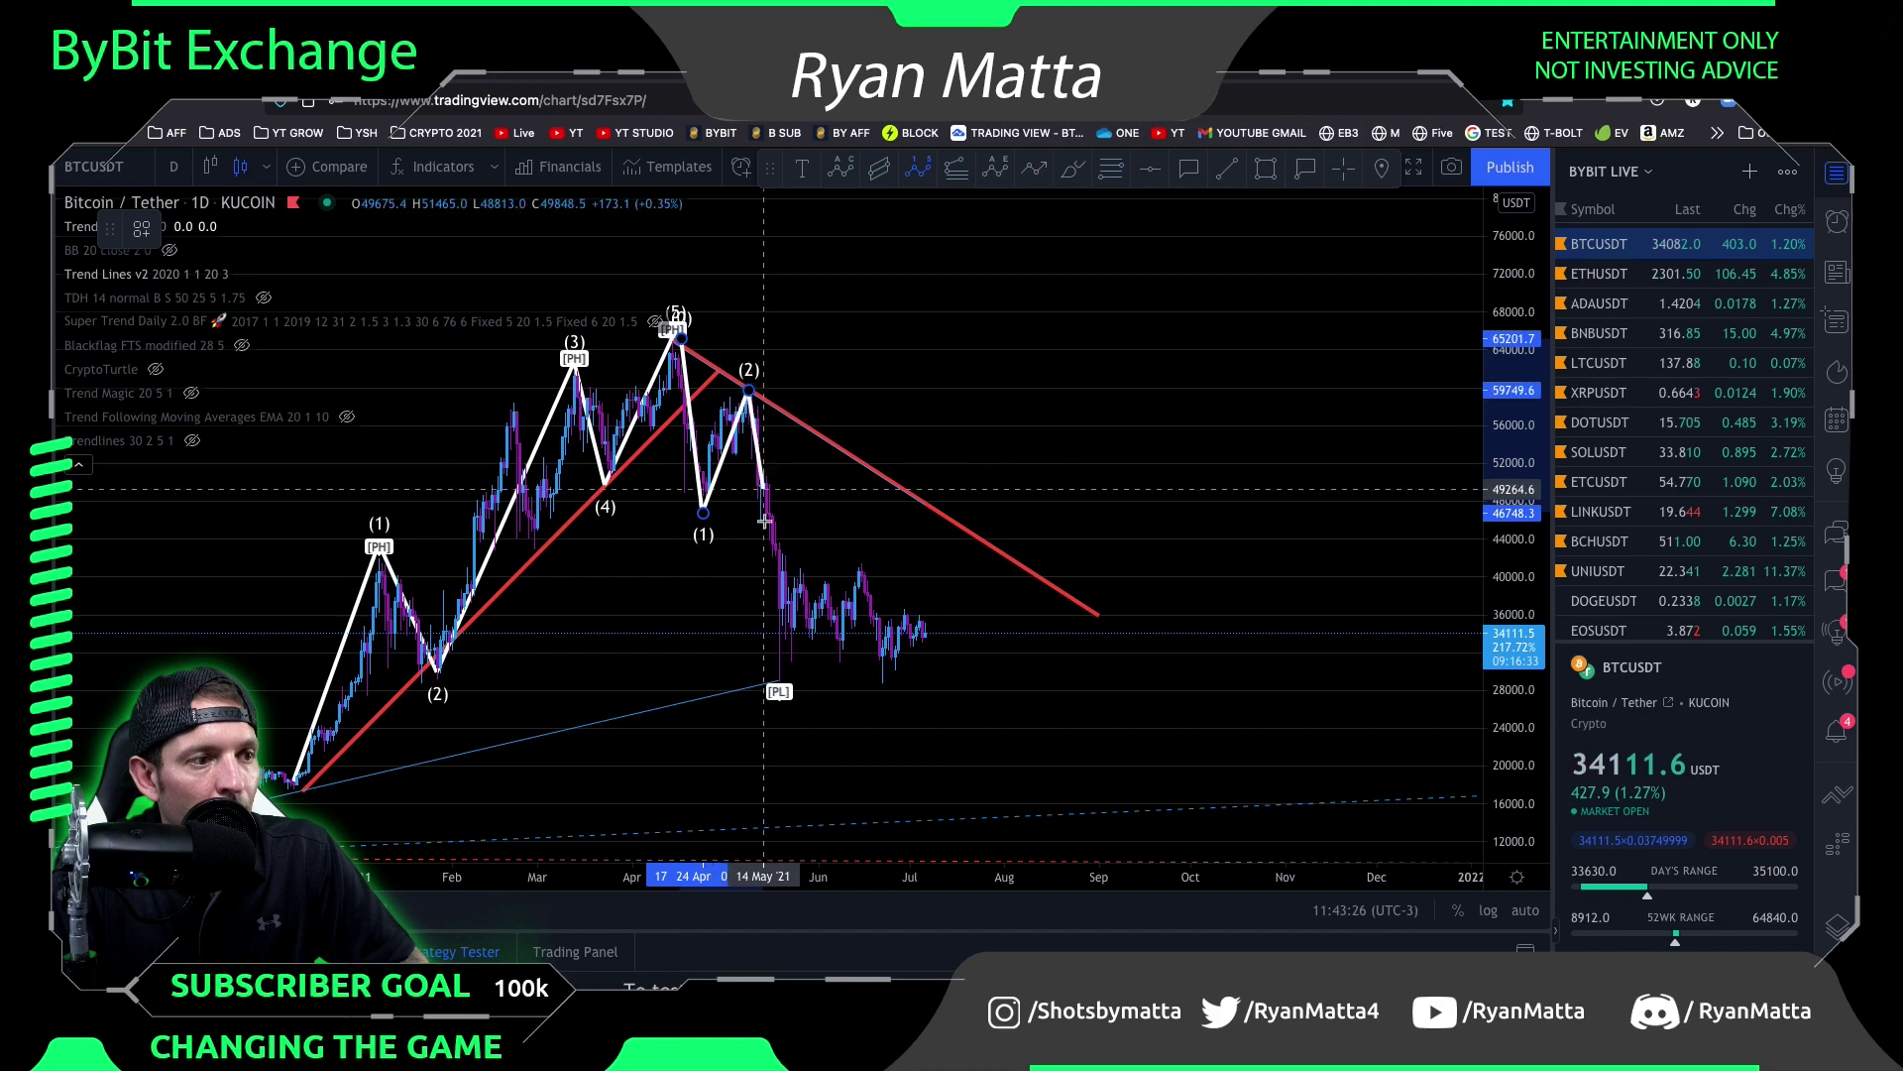
click(790, 703)
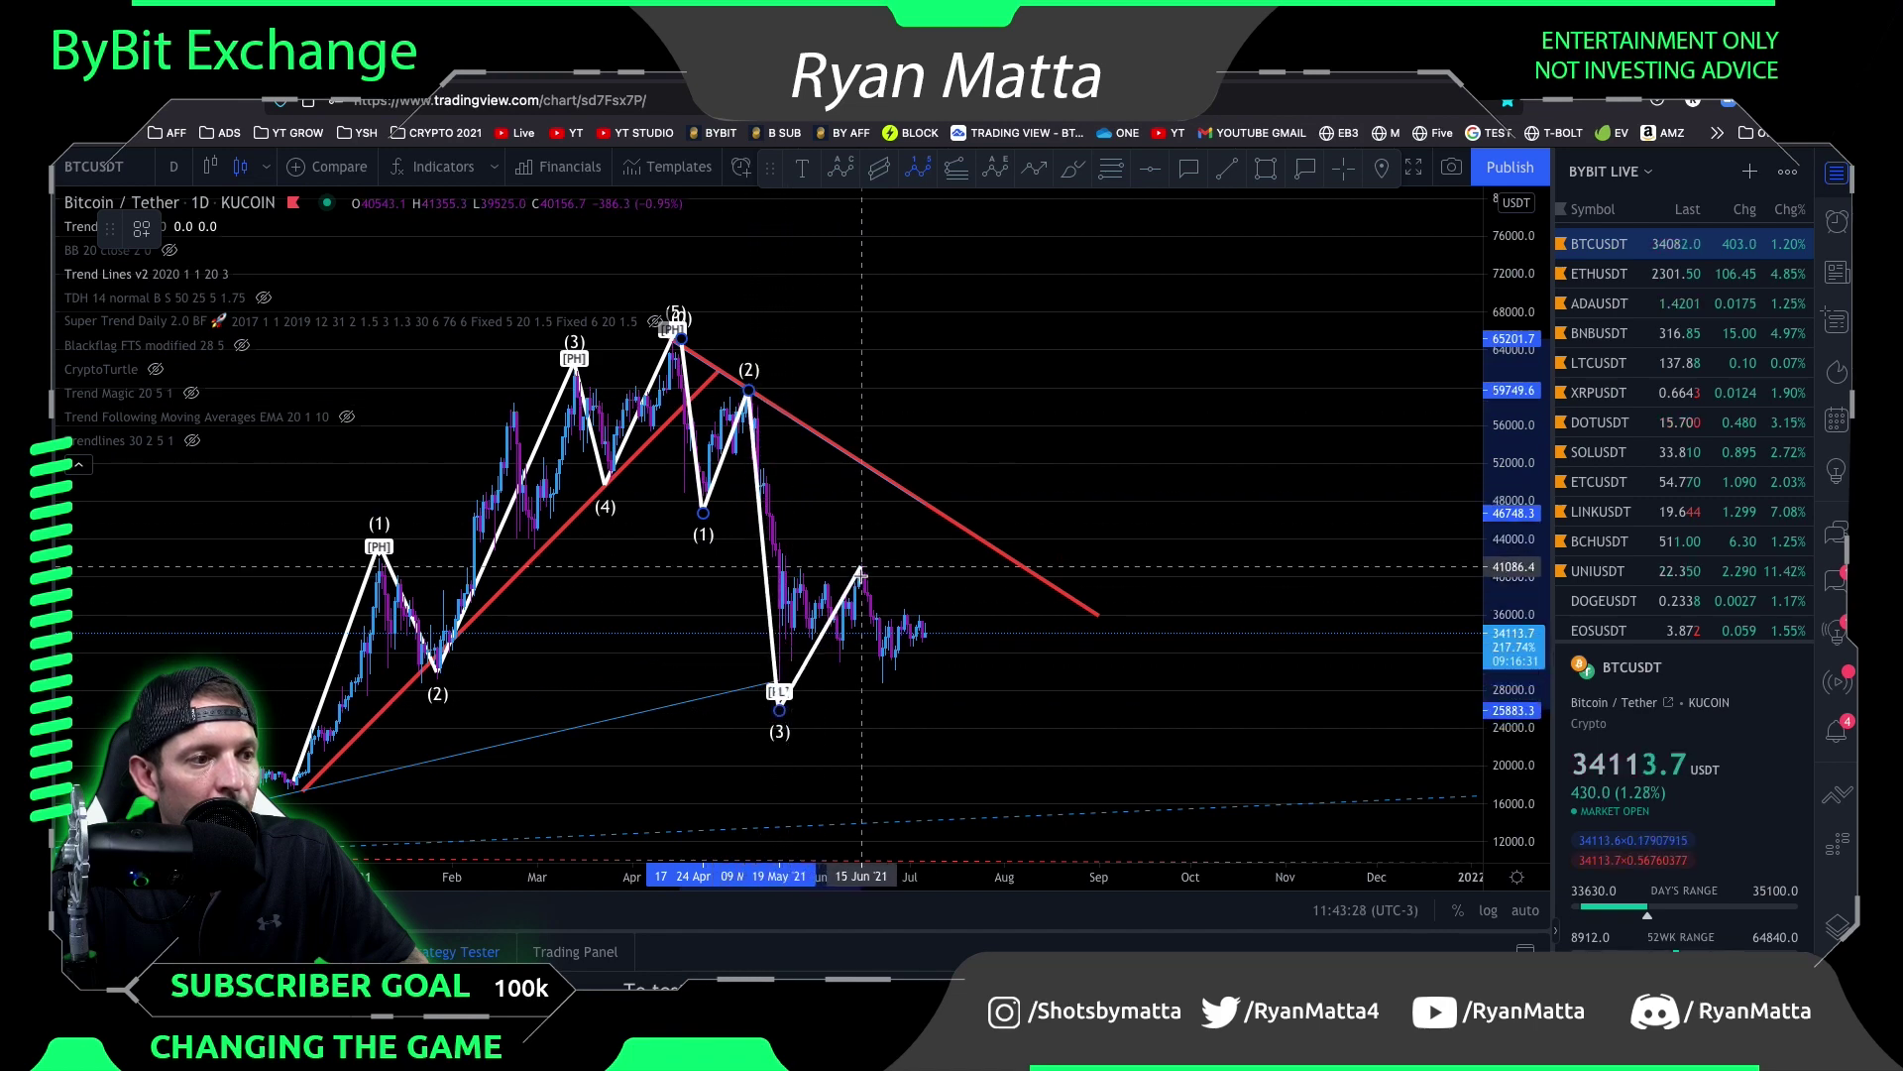
click(861, 565)
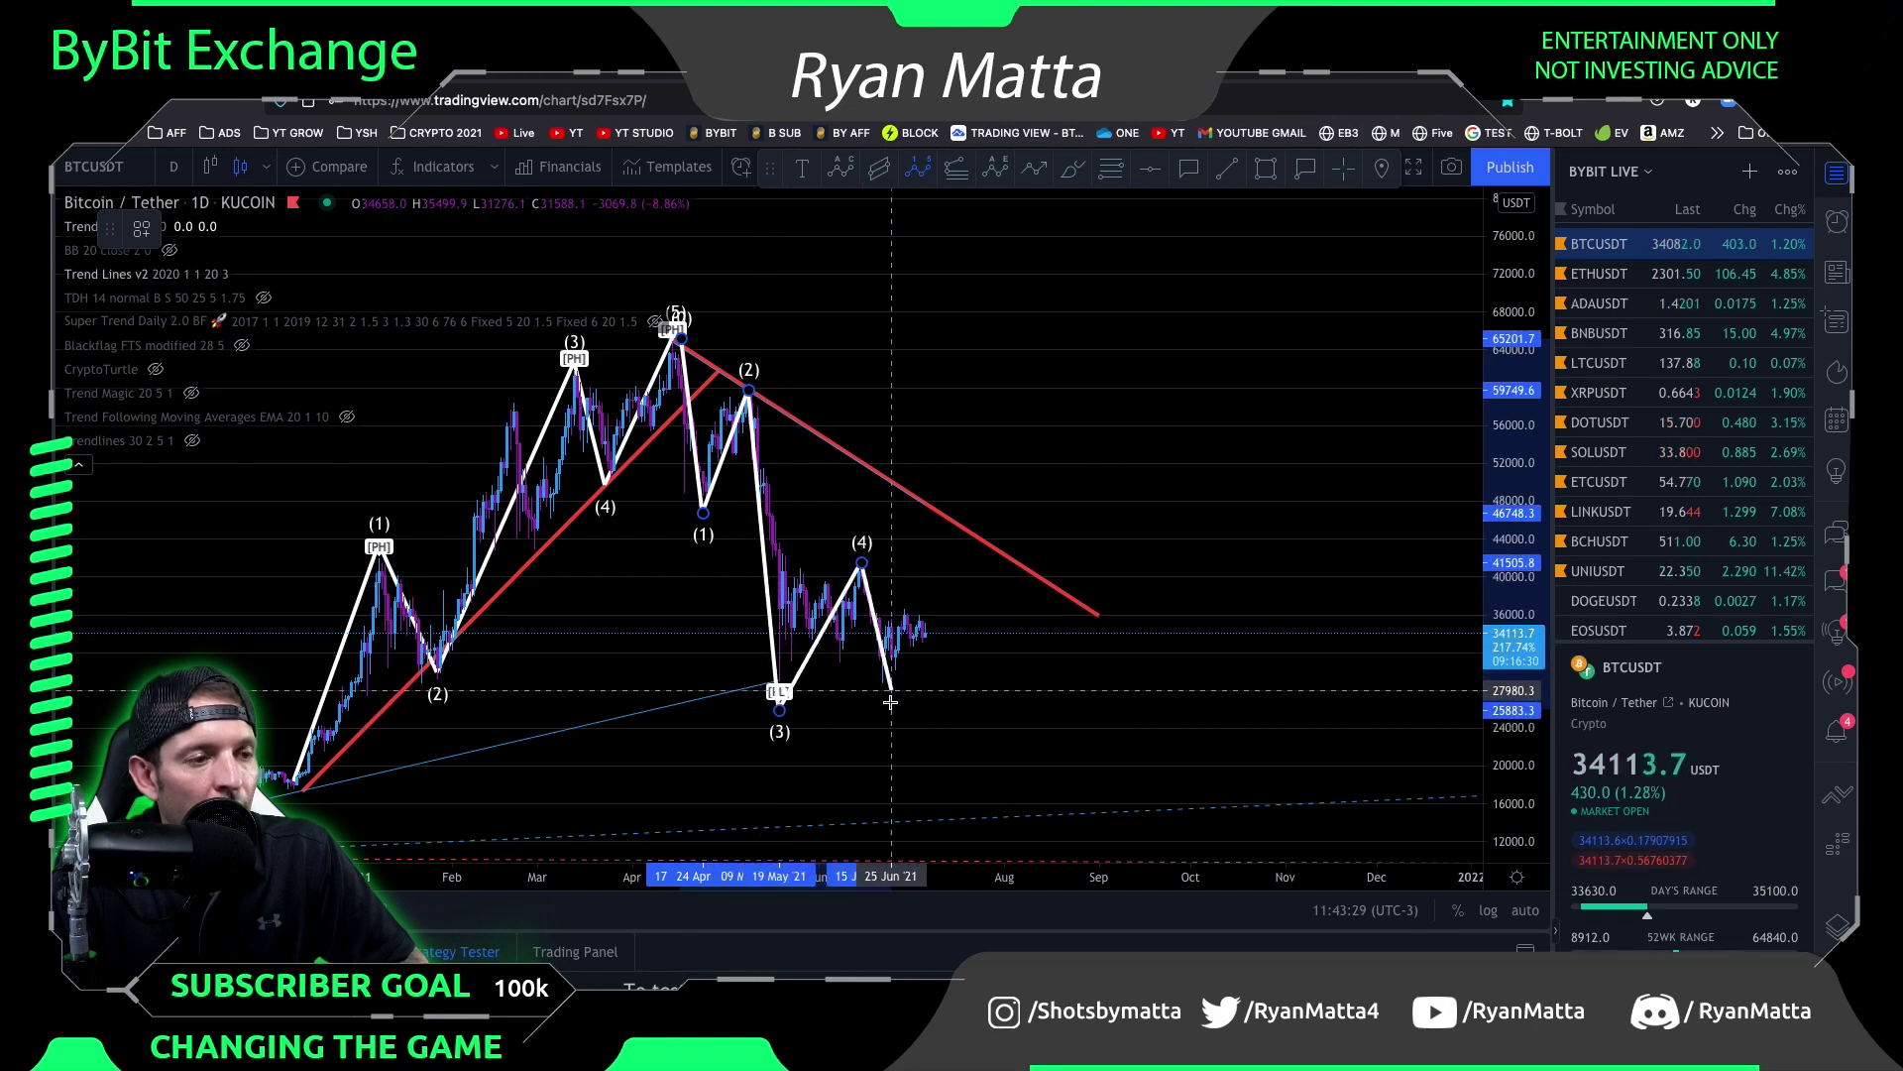
click(897, 770)
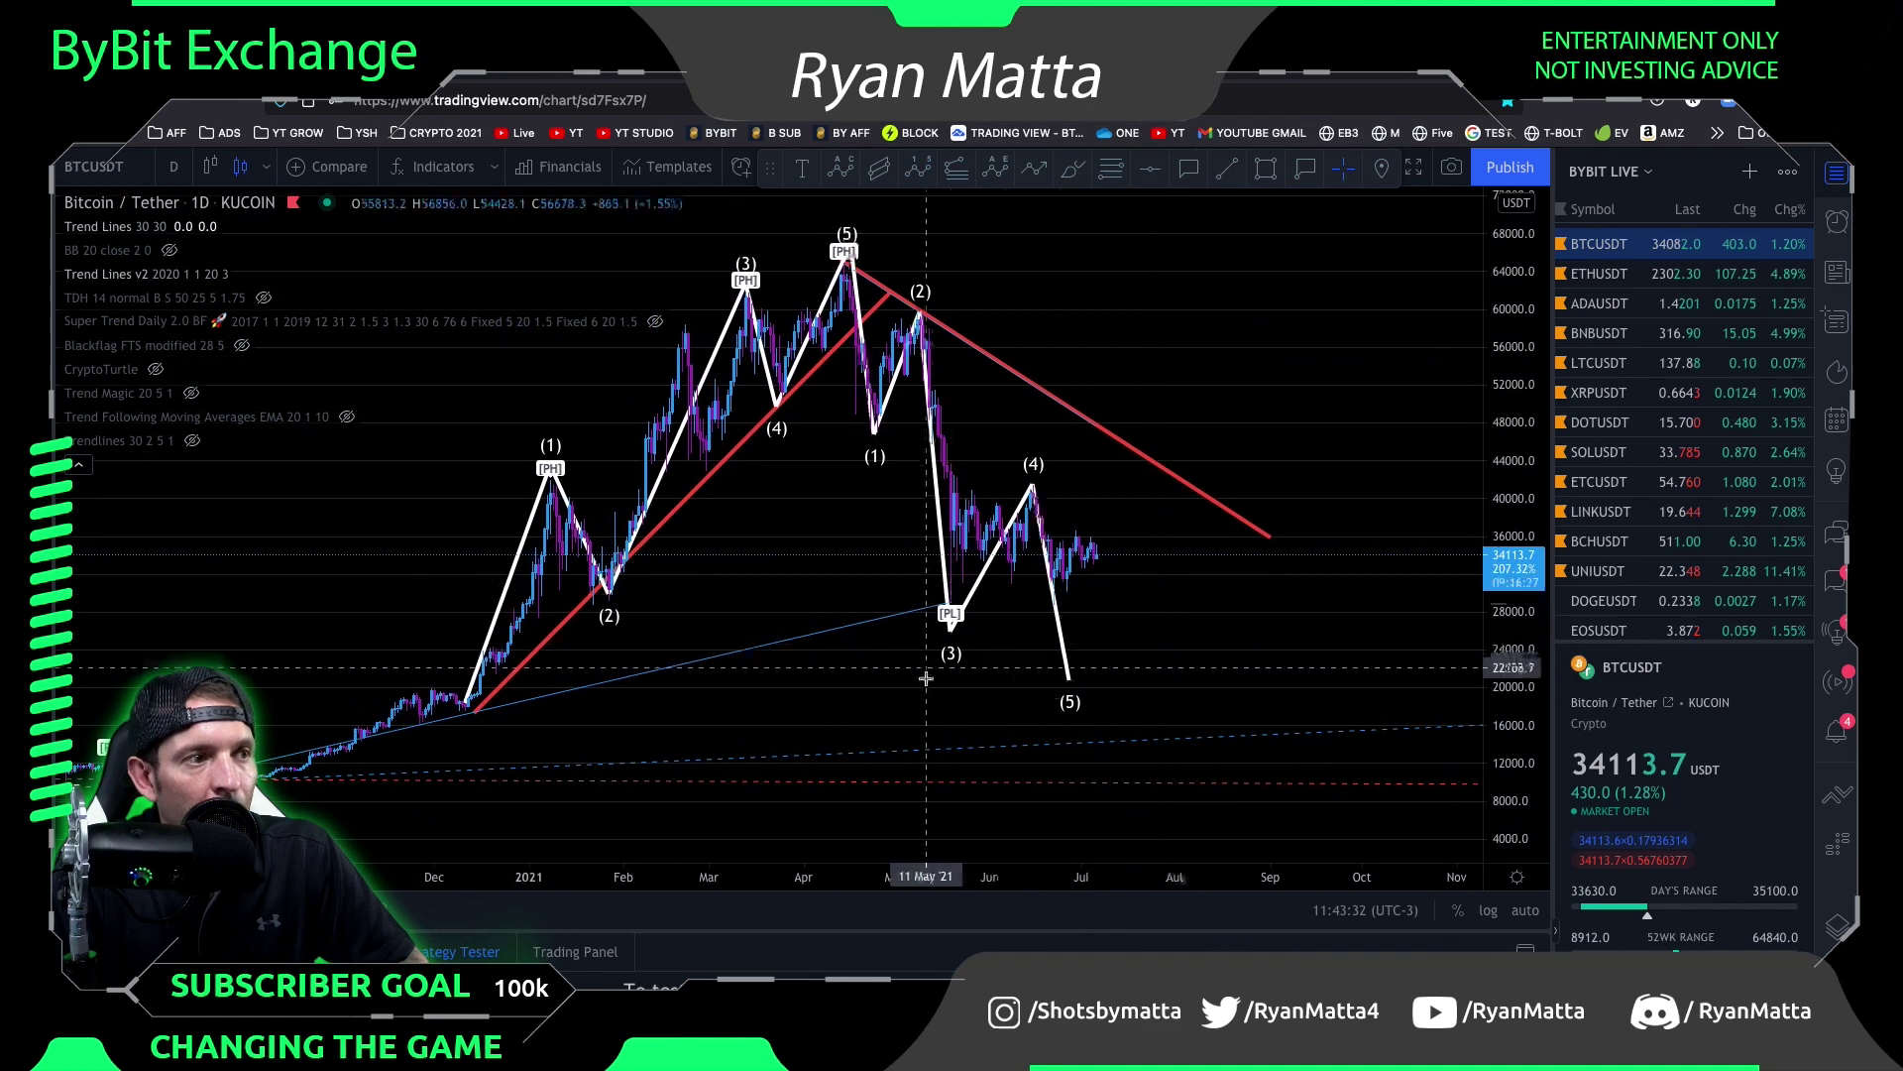
Raise the endpoint of wave (5) on the decline's Elliott wave to about 24,500 on 25 Jun '21
scroll(926, 678, down, 3)
scroll(1189, 613, up, 1)
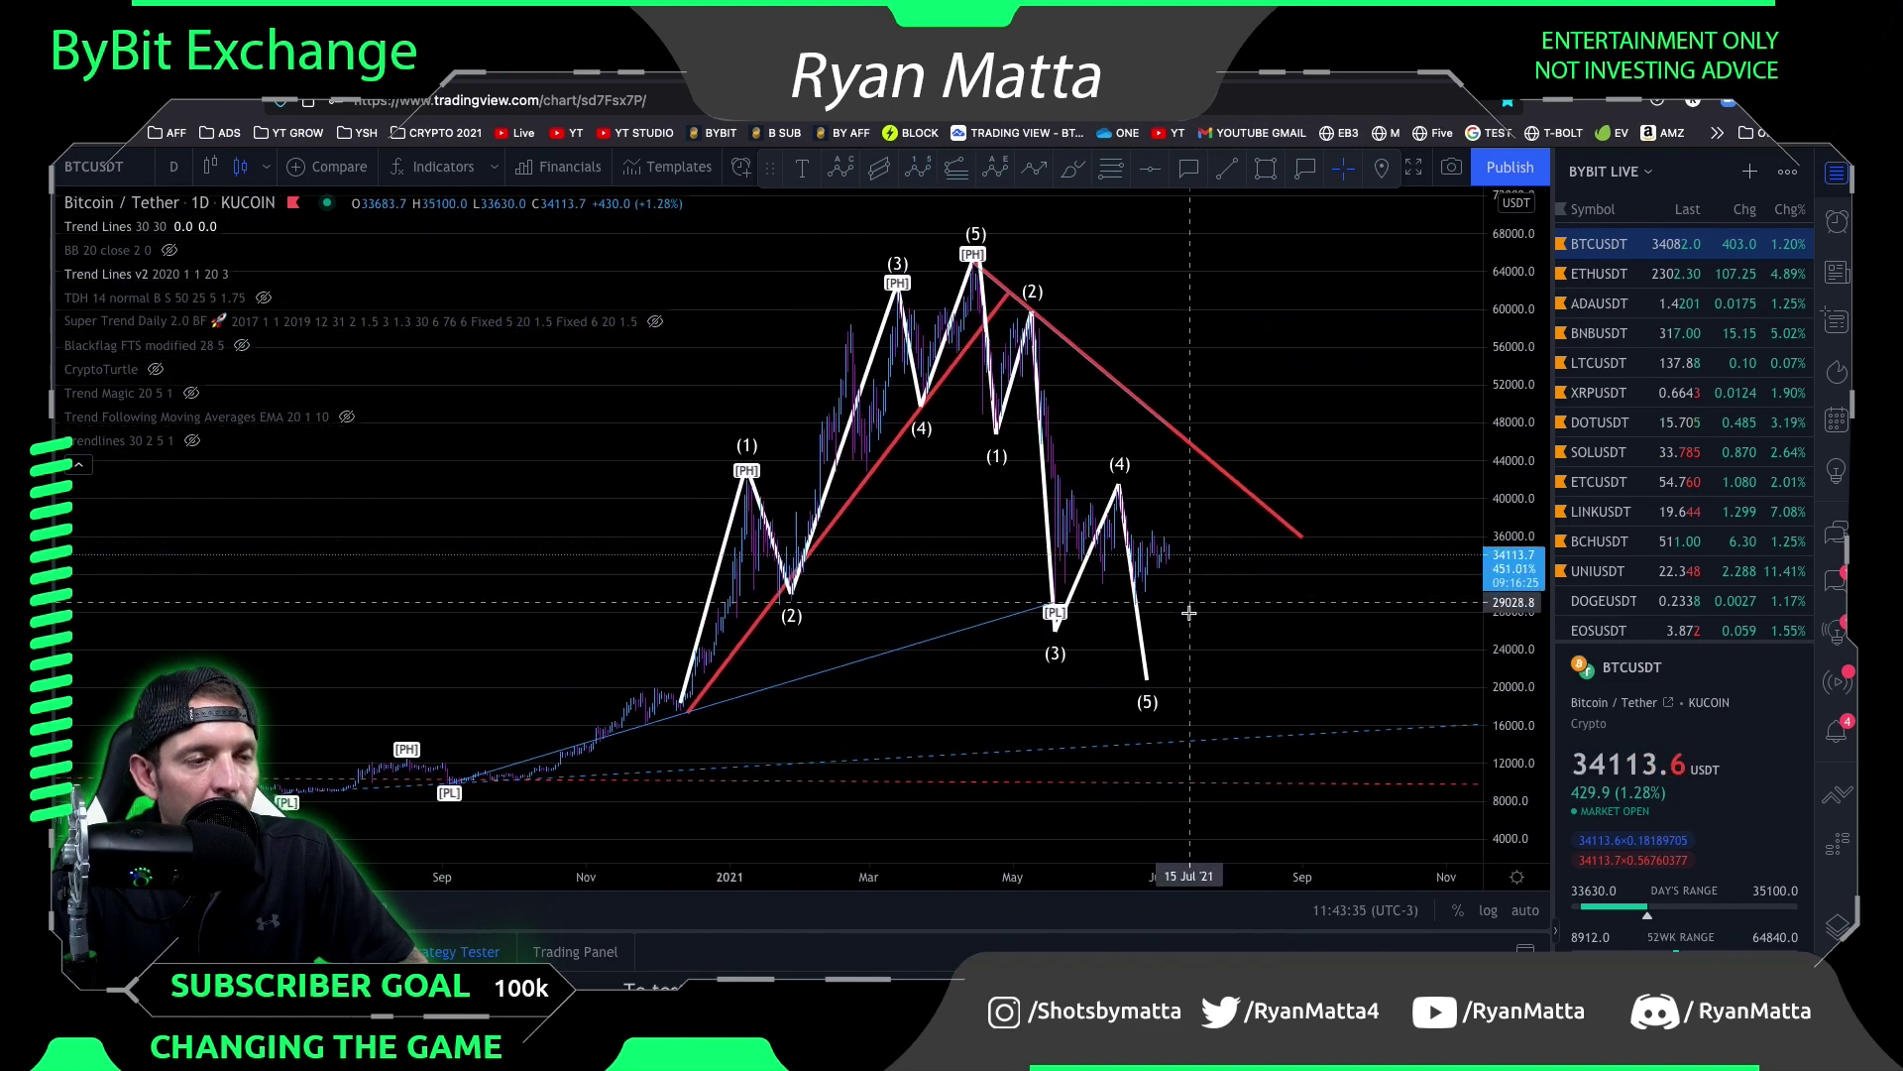
scroll(1140, 640, up, 2)
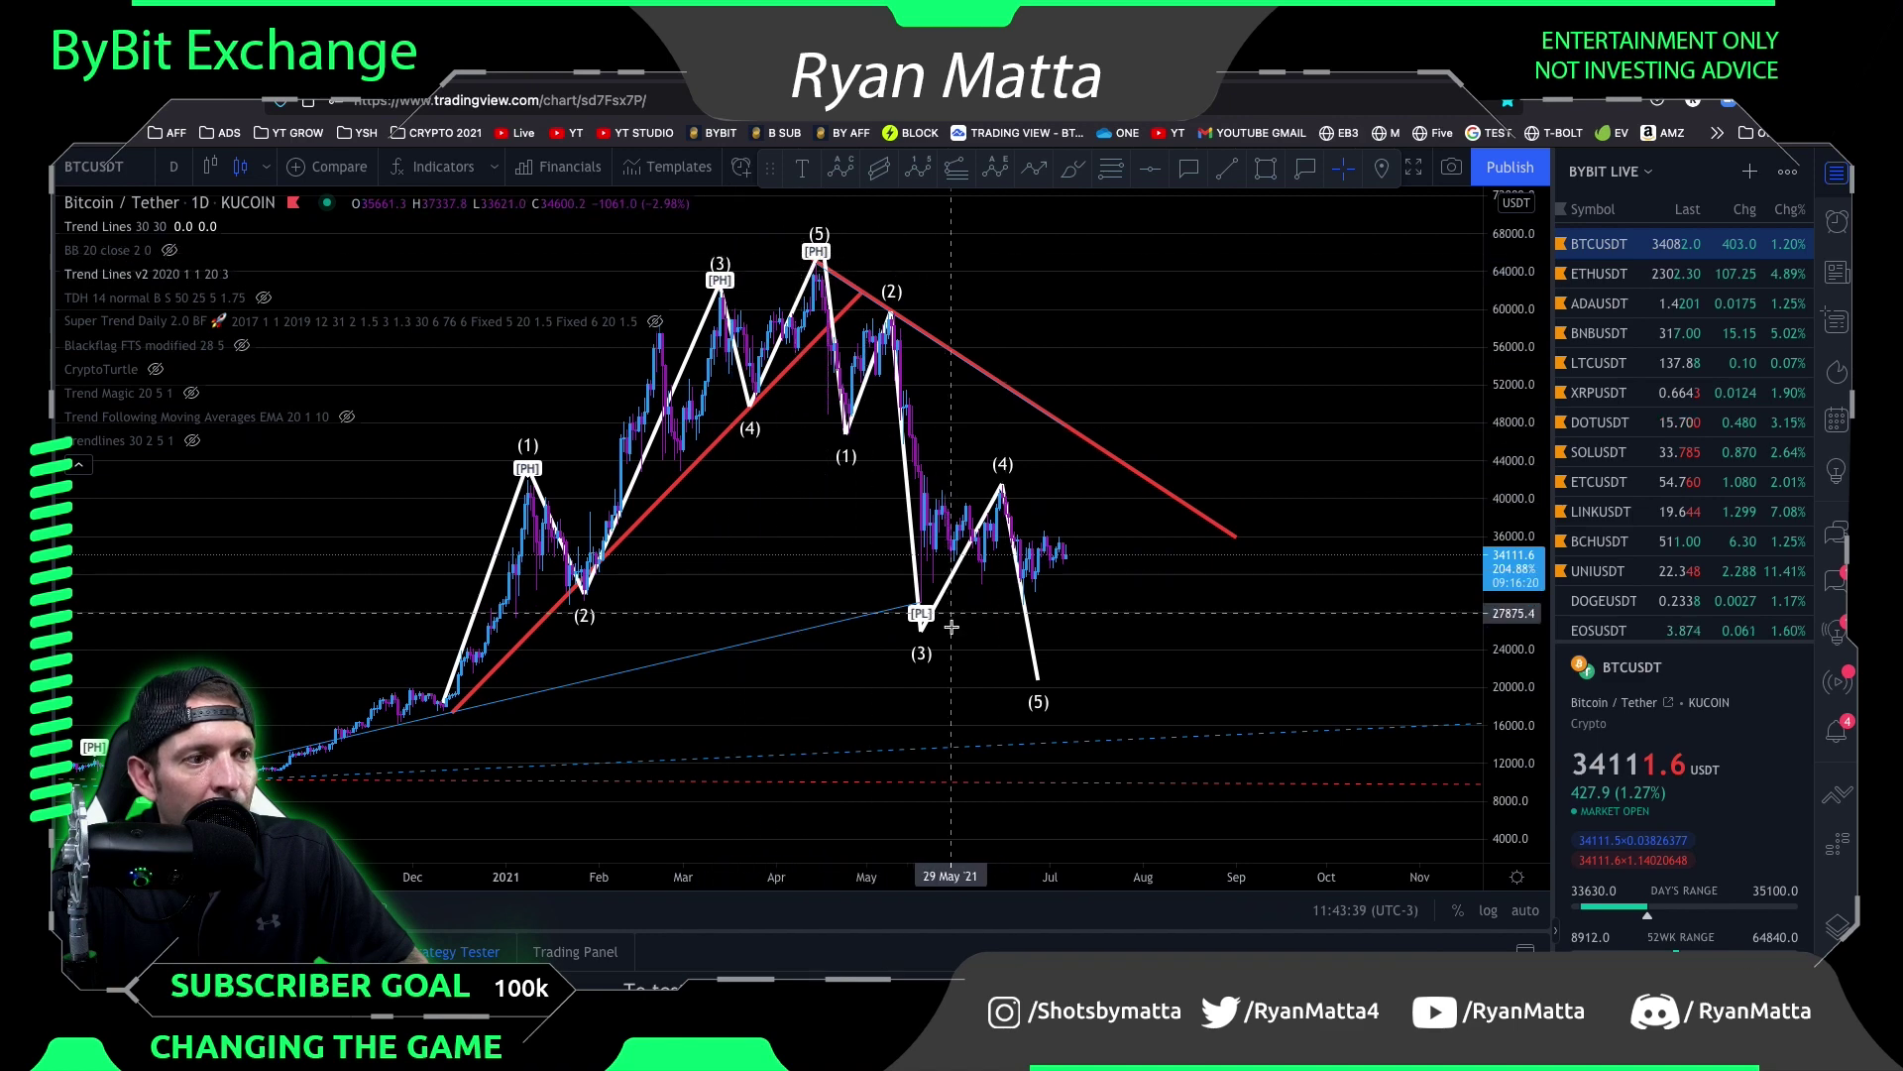
drag(1040, 682, 1032, 645)
scroll(997, 666, down, 3)
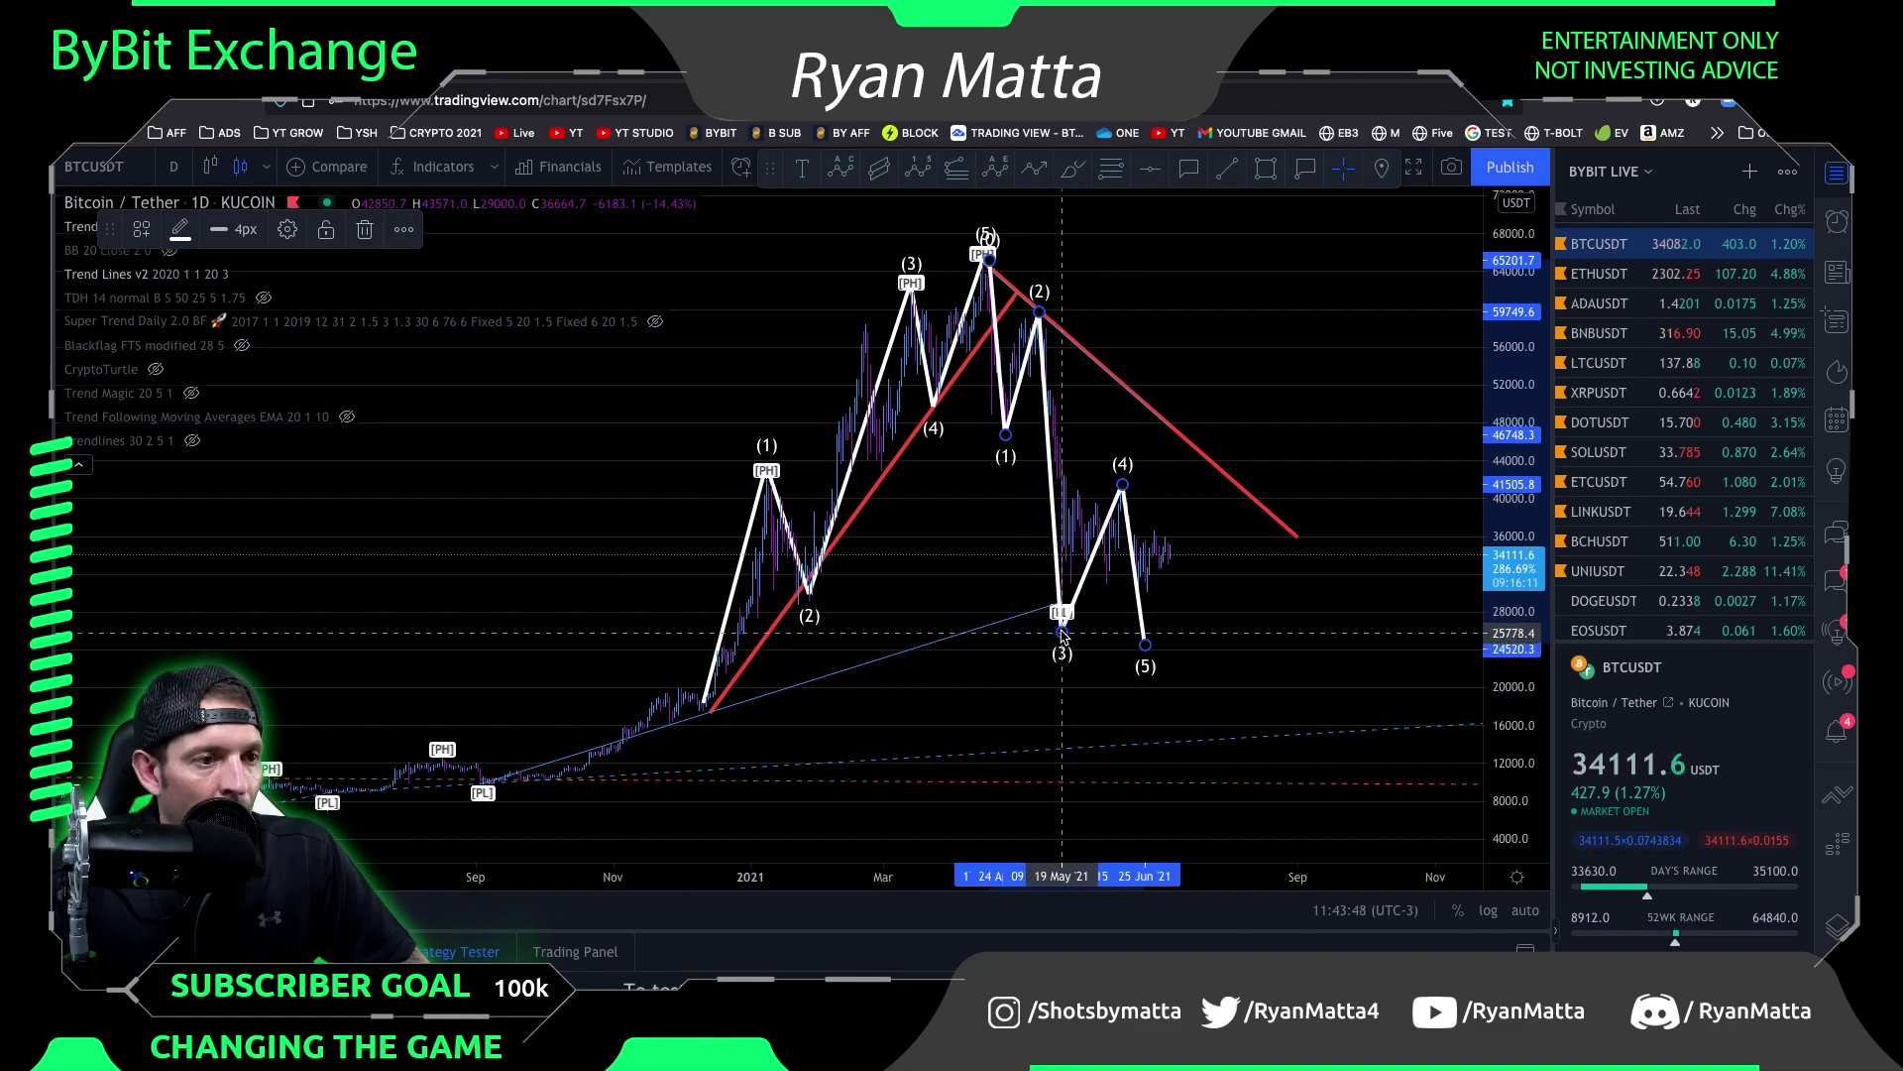
Project a Fib extension through the decline's swings at about 59,850, 27,140 and 40,980, and add price labels at 24,834.8 and 20,955.4
drag(1059, 635, 1146, 655)
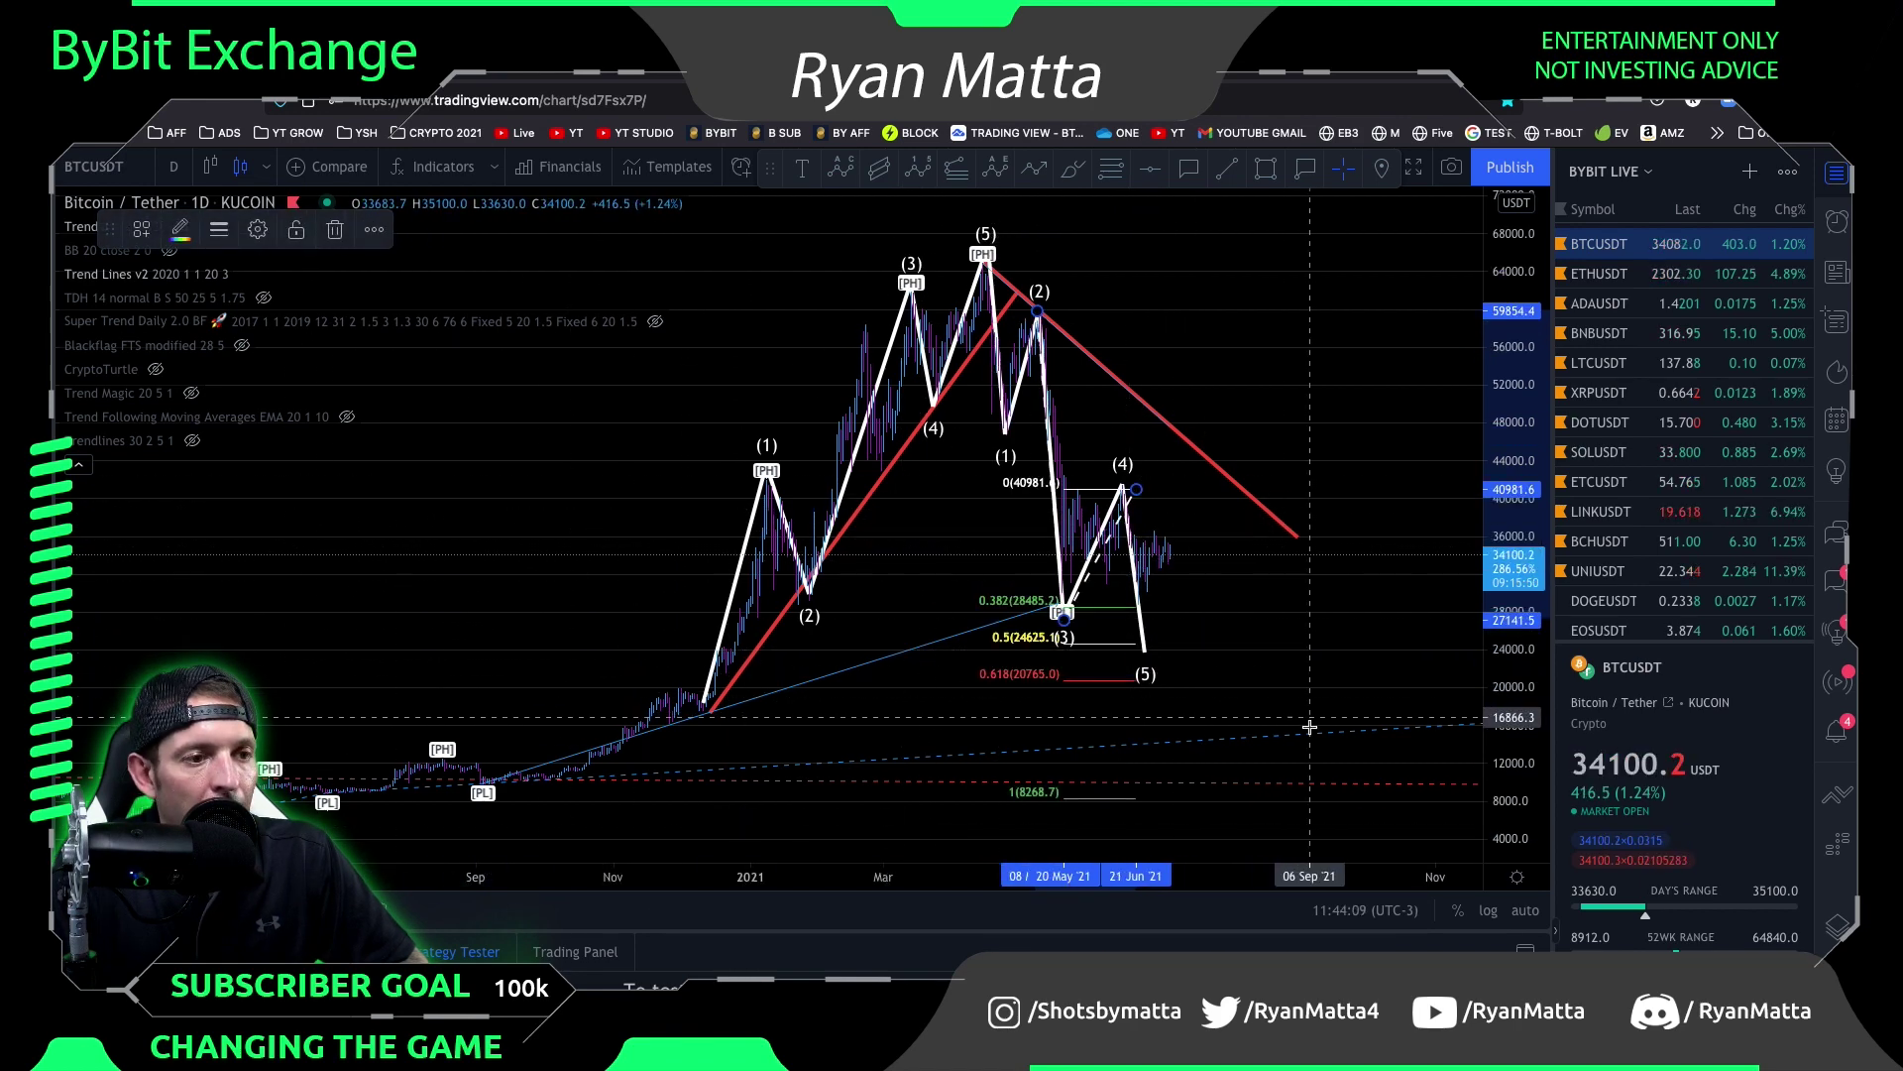
mouse_move(1251, 762)
mouse_down()
mouse_move(1130, 740)
mouse_move(1058, 678)
mouse_up()
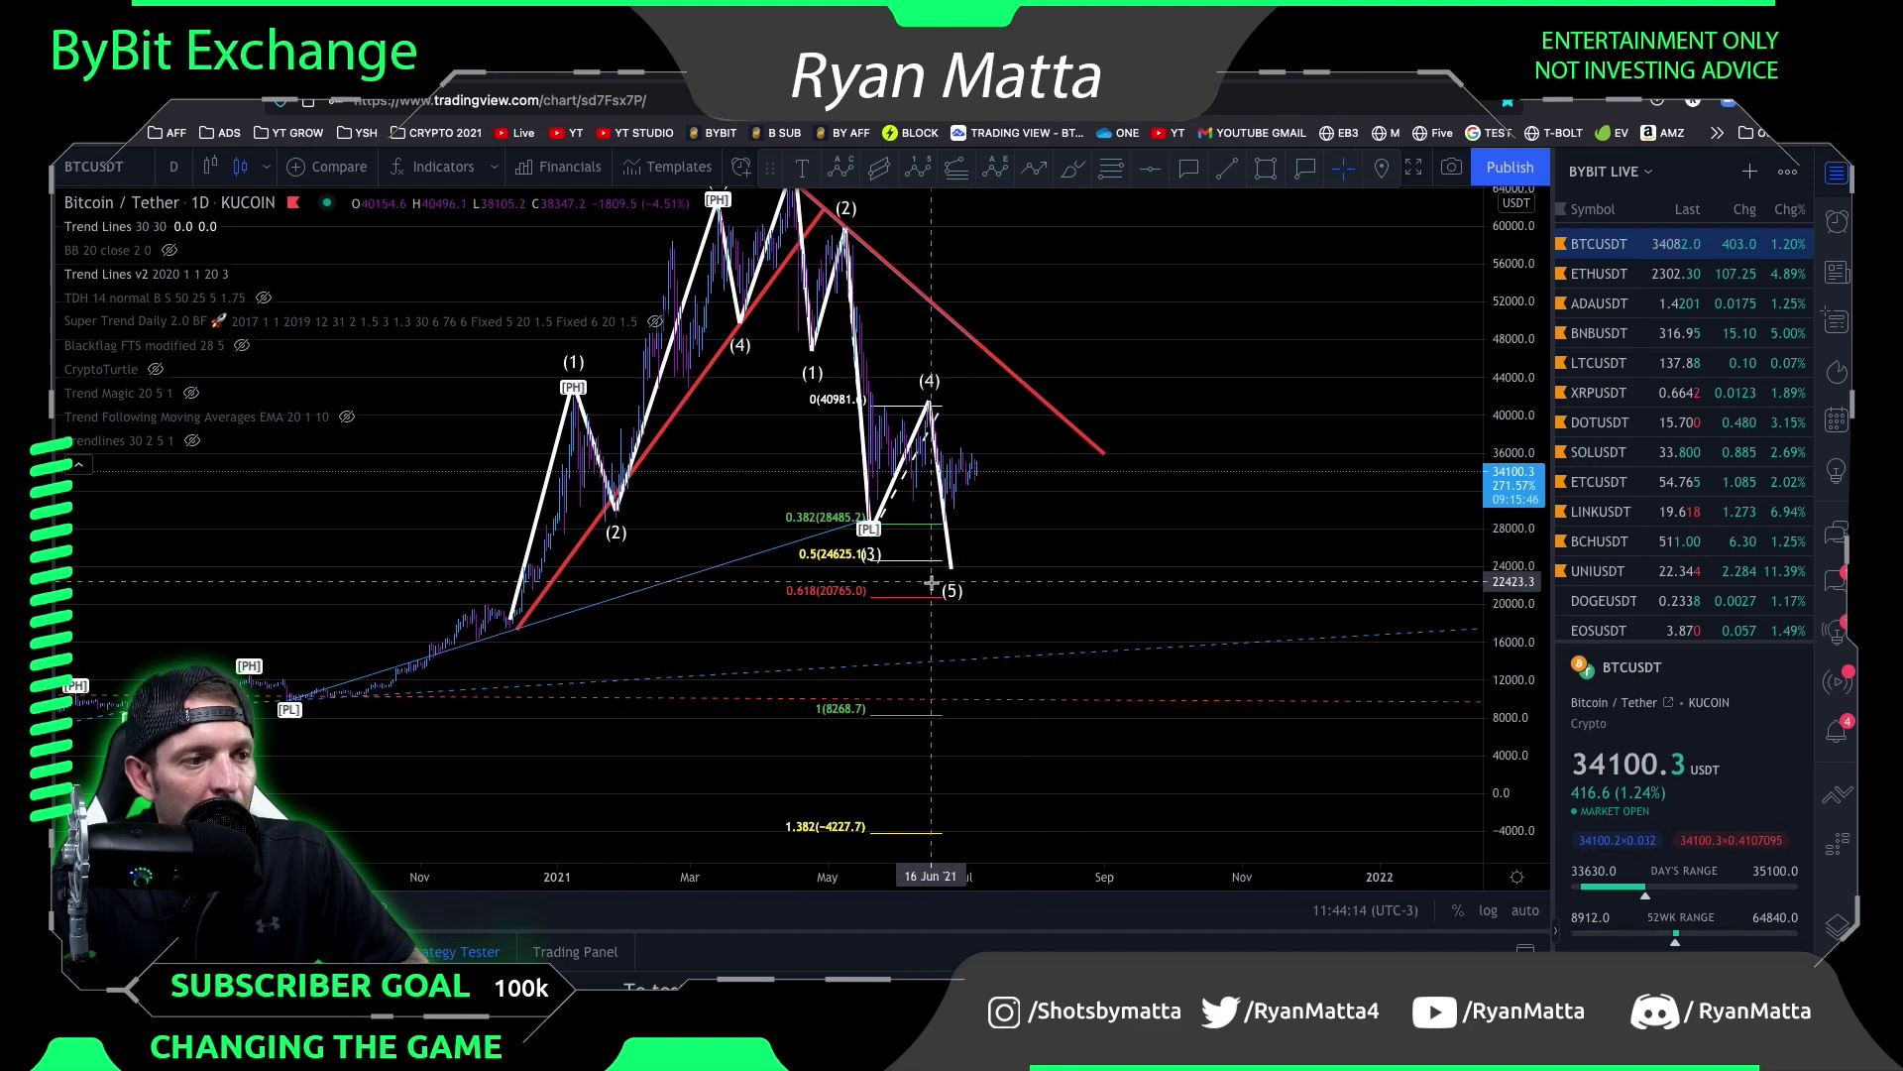
drag(951, 567, 936, 593)
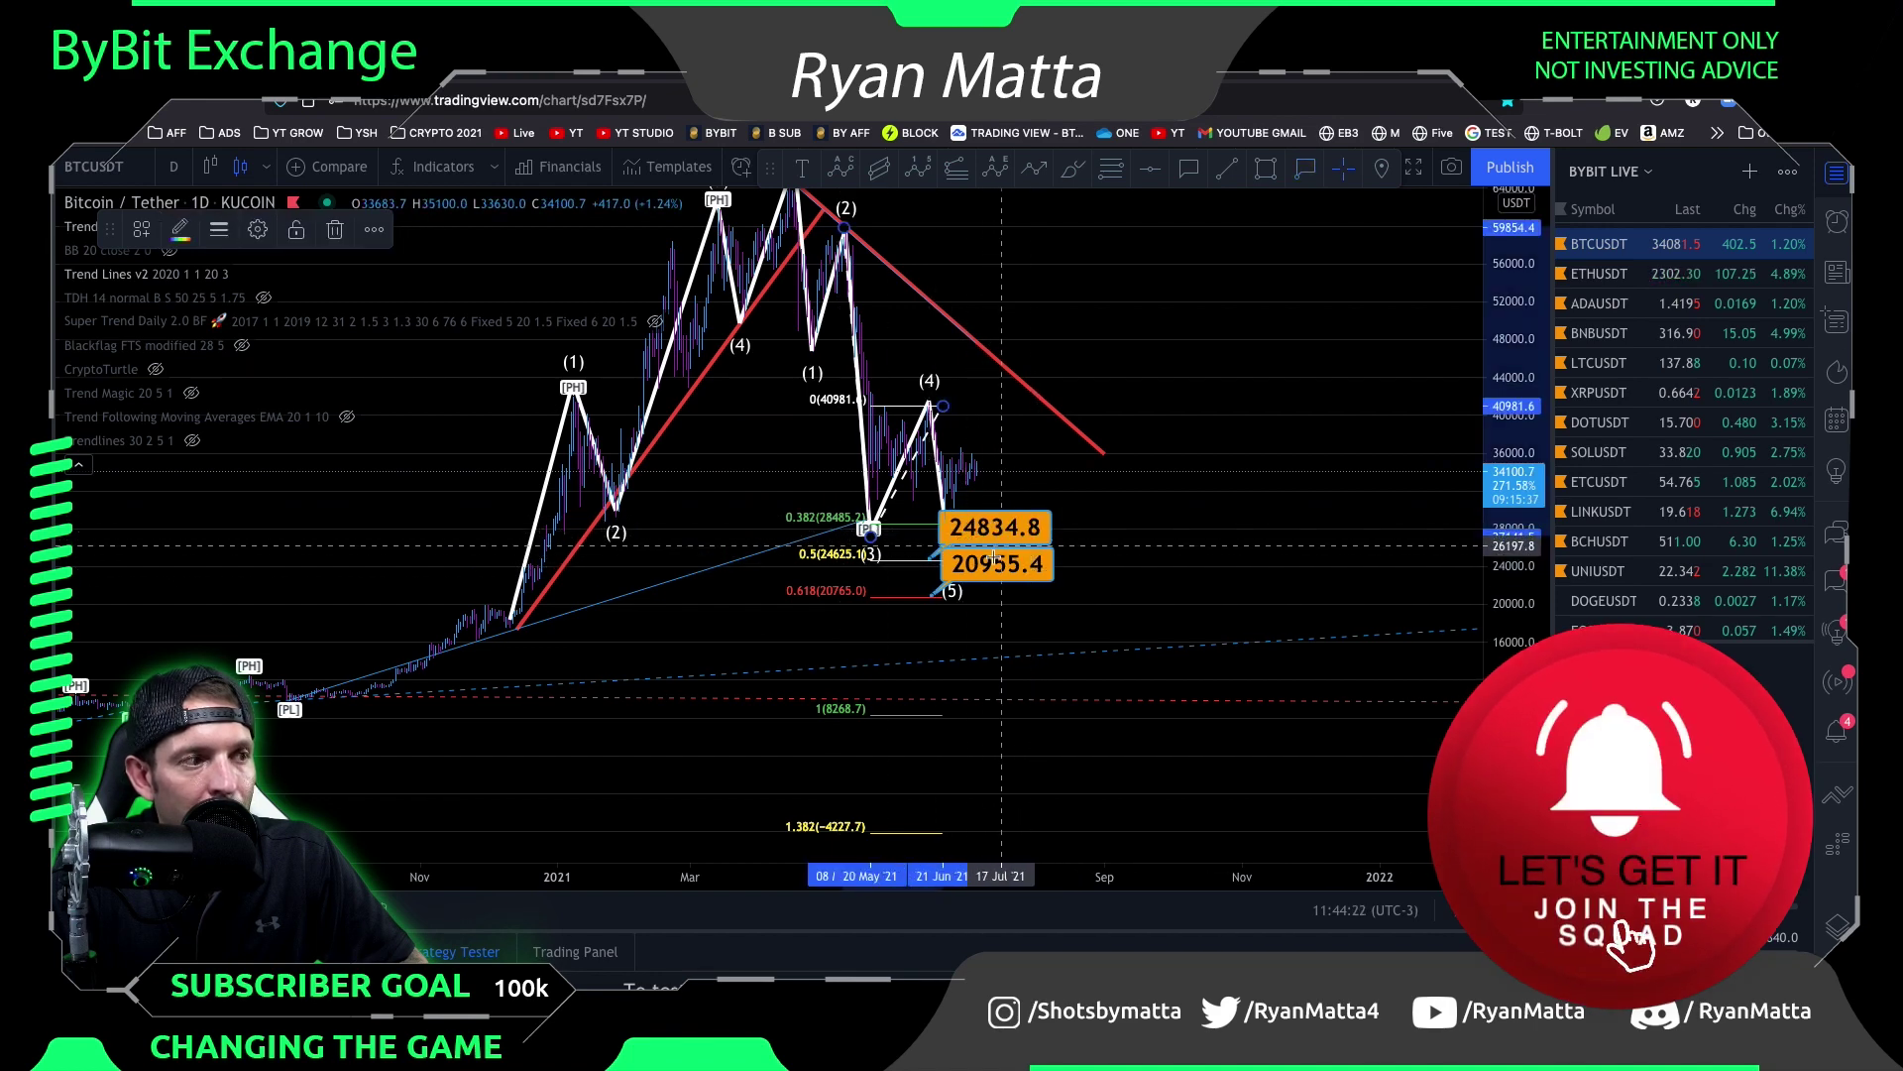
scroll(960, 404, up, 3)
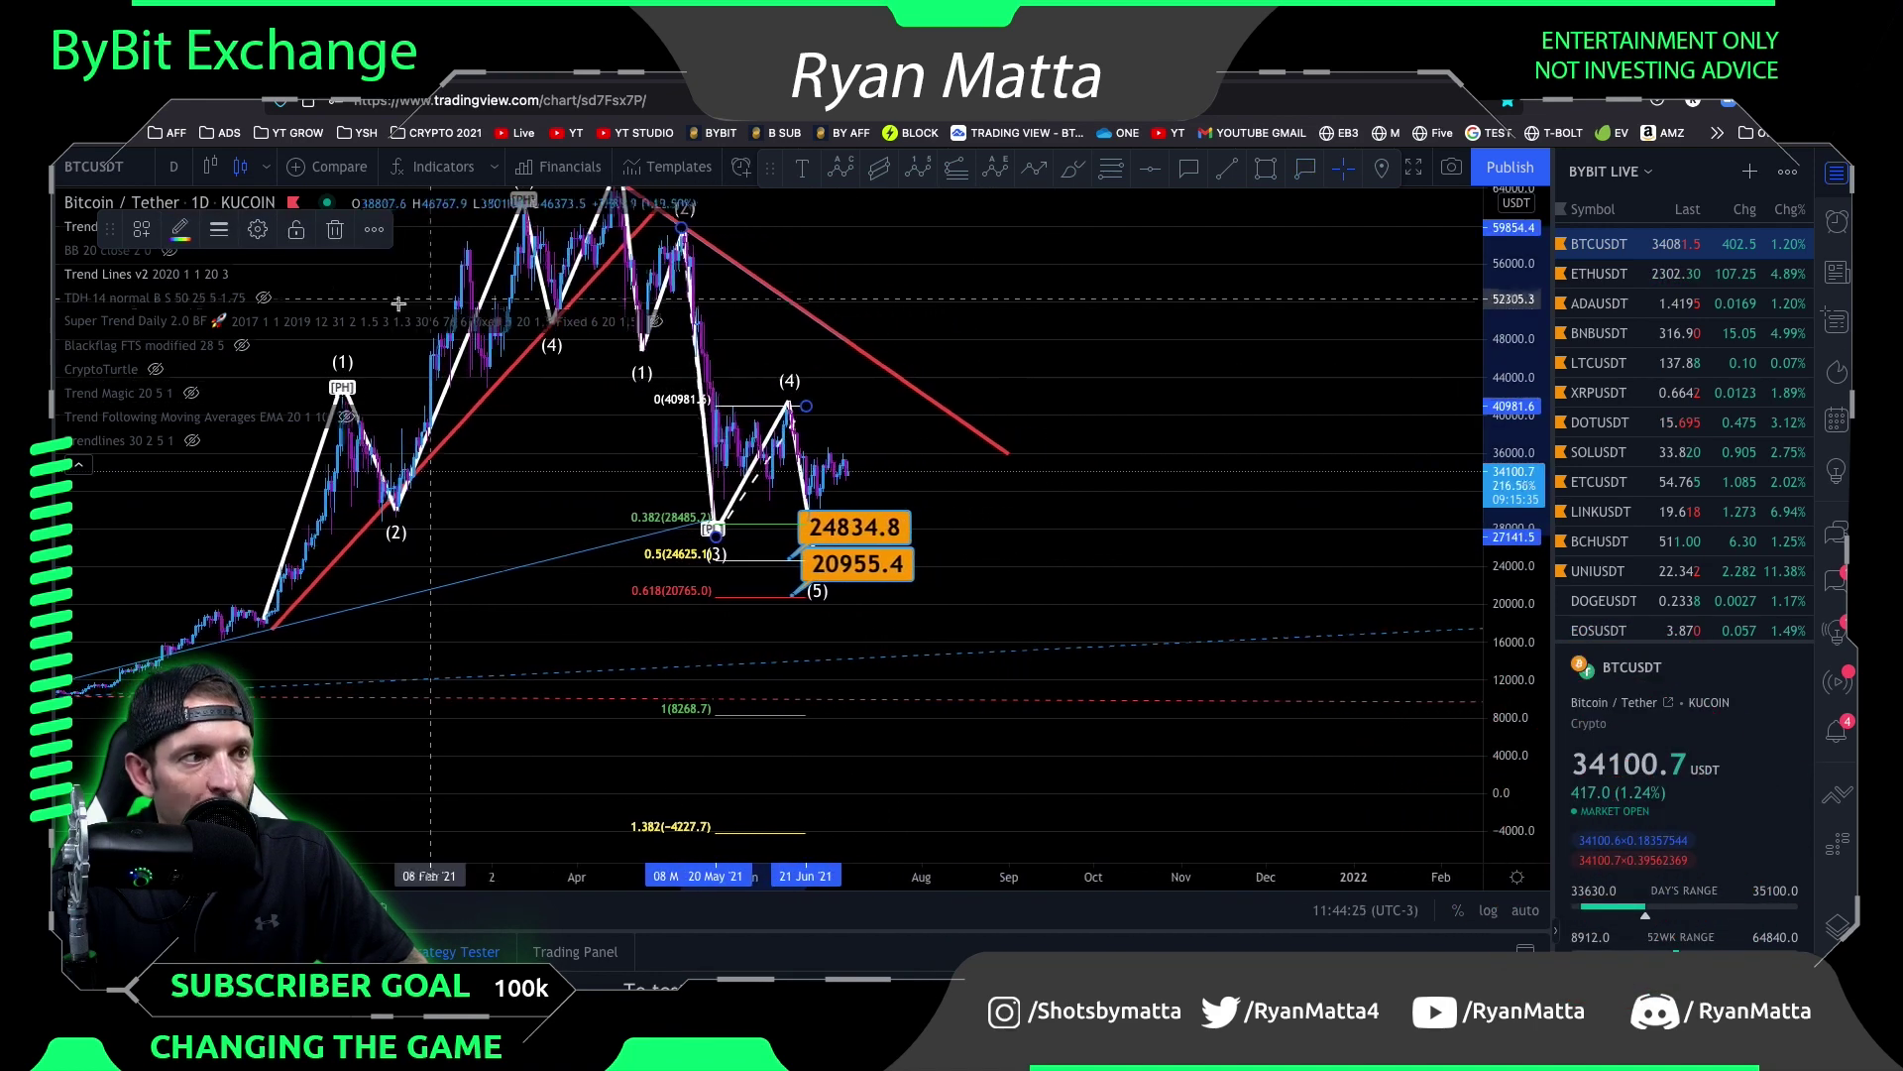
drag(911, 331, 1070, 477)
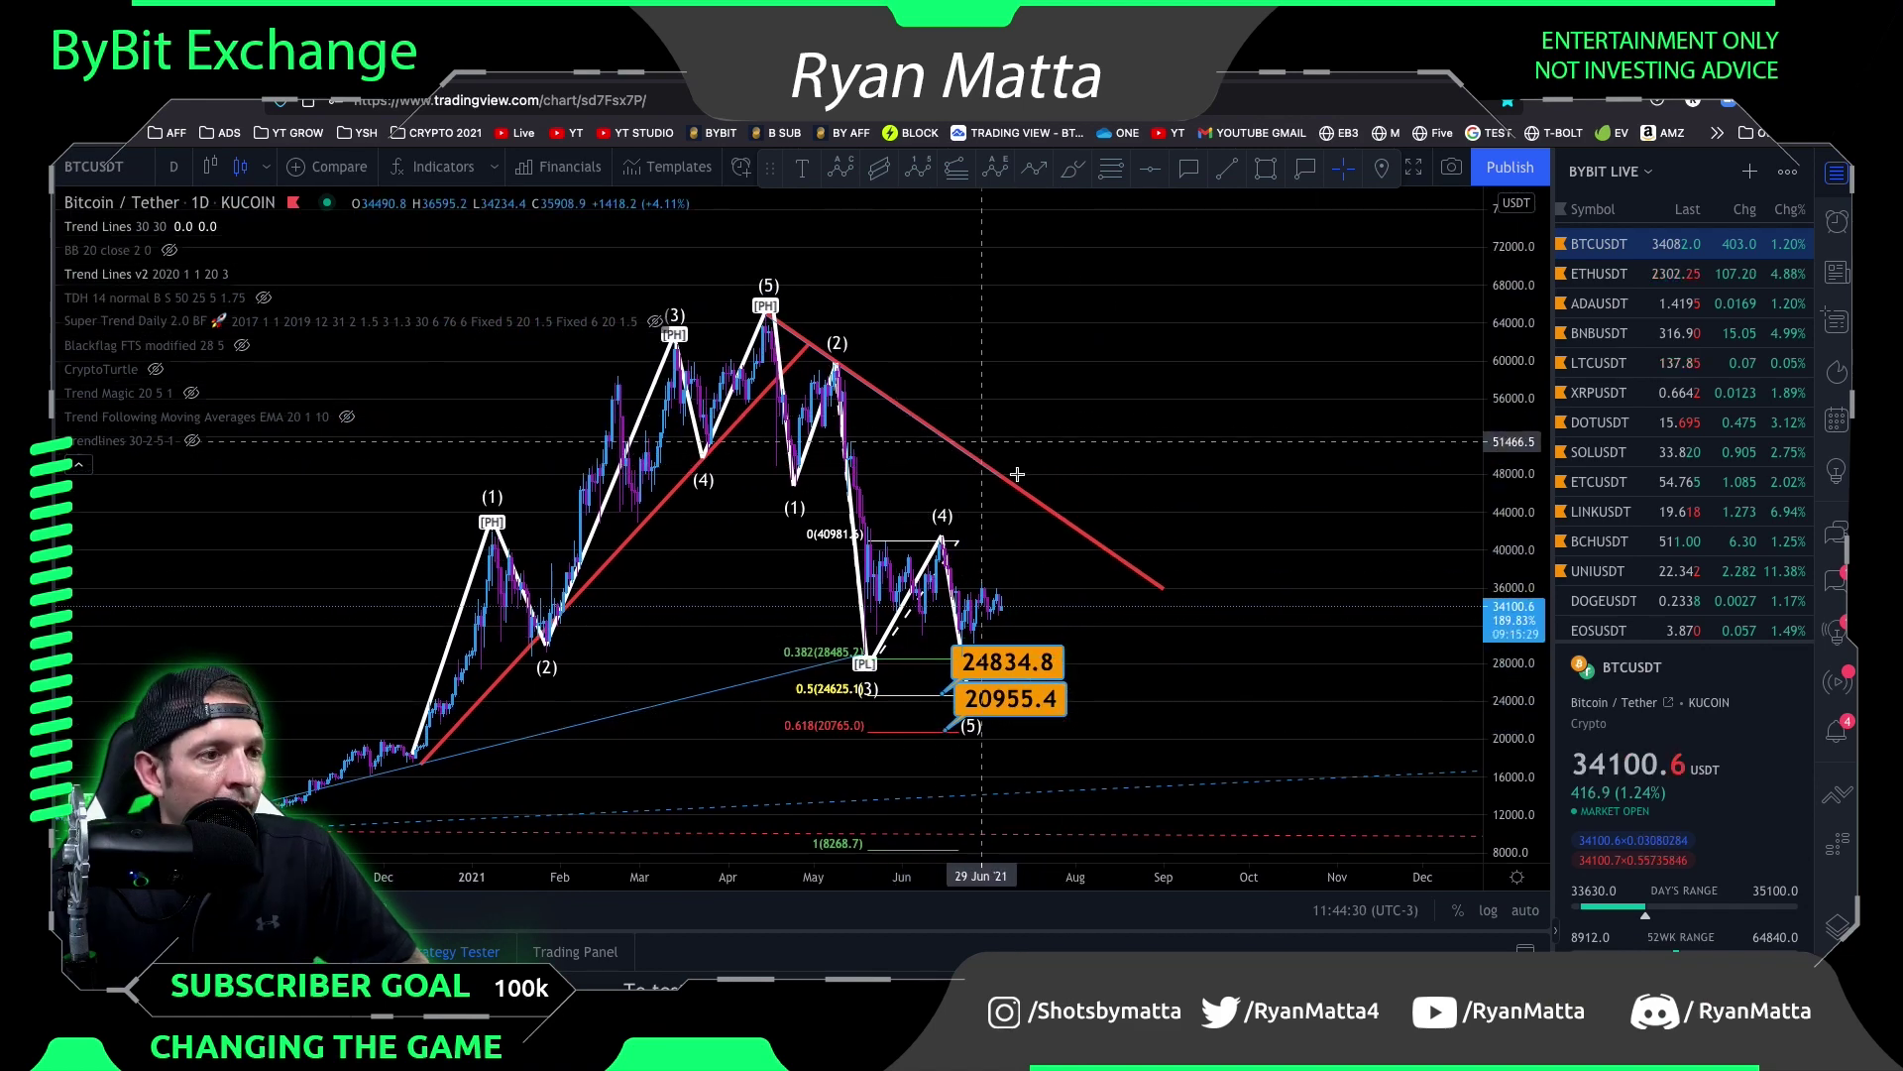
Clear the manual drawings from the chart and switch it to the 4-hour interval
scroll(1012, 580, up, 2)
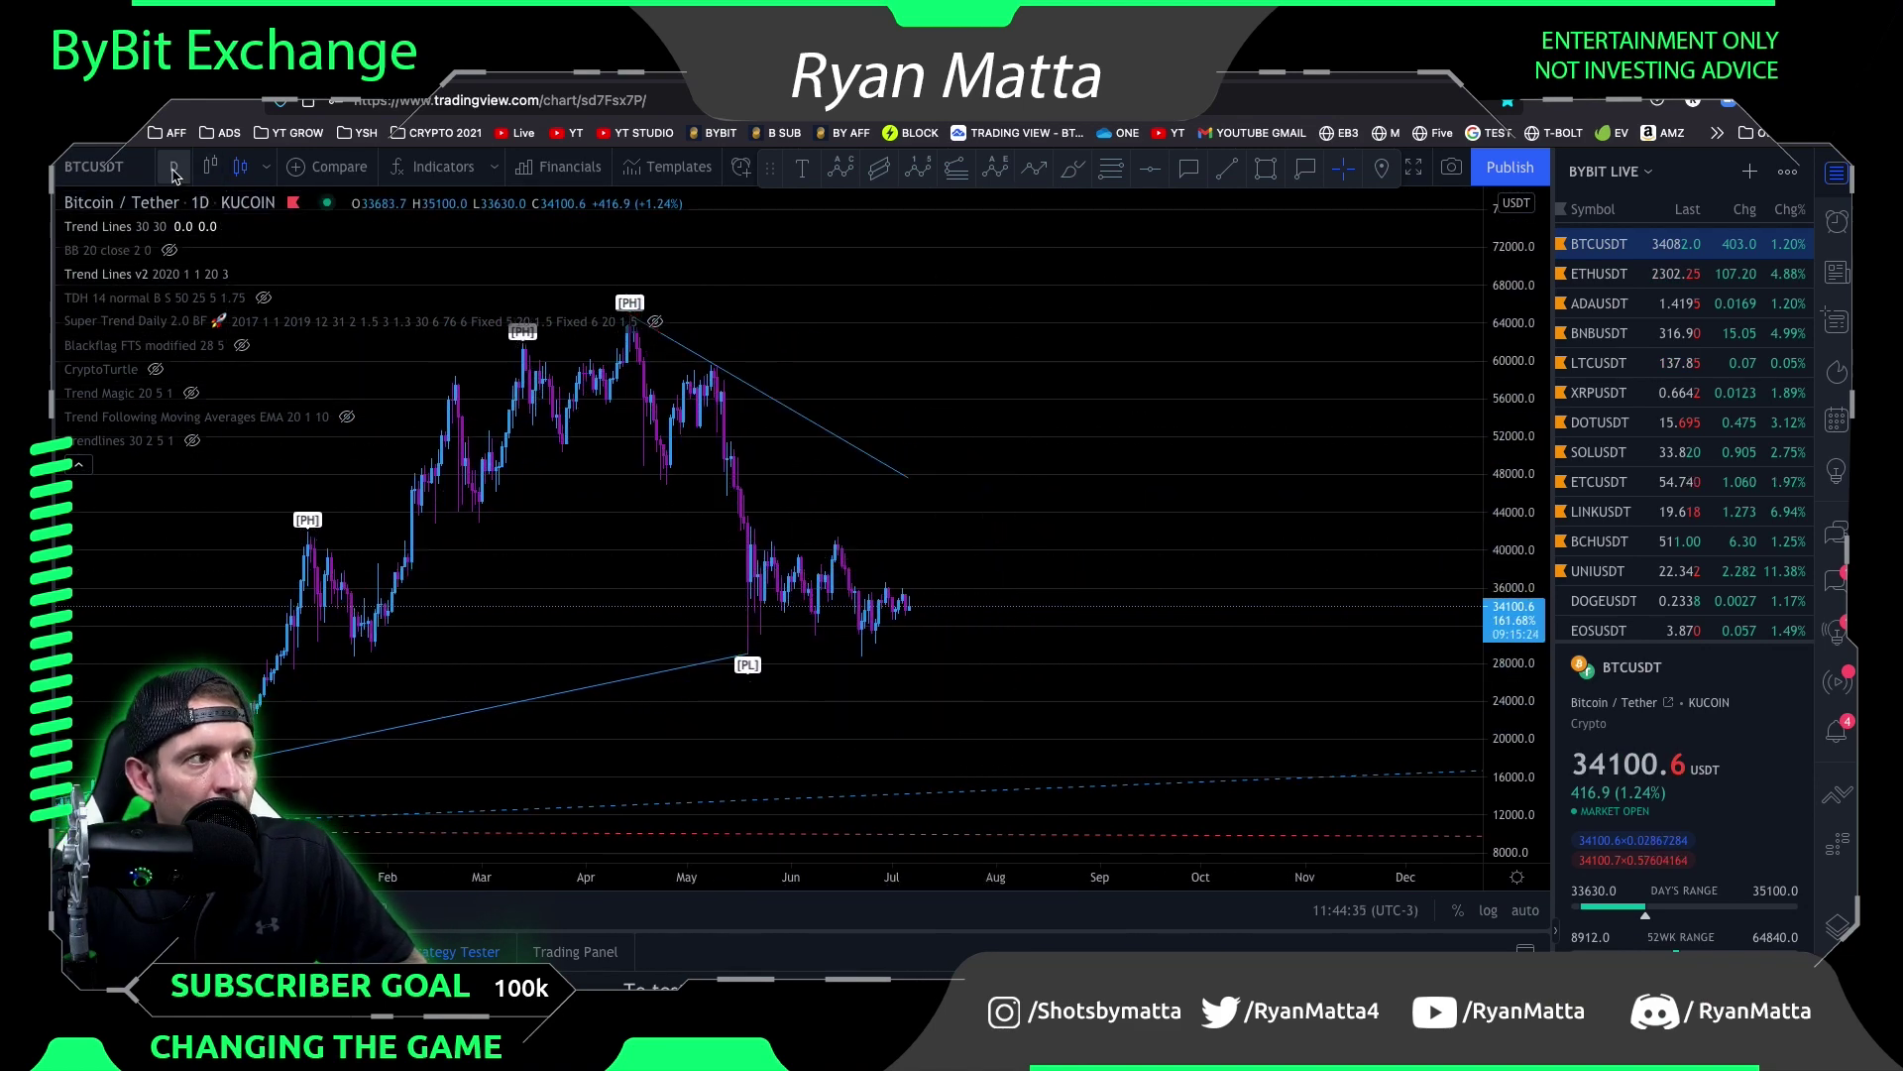
click(173, 169)
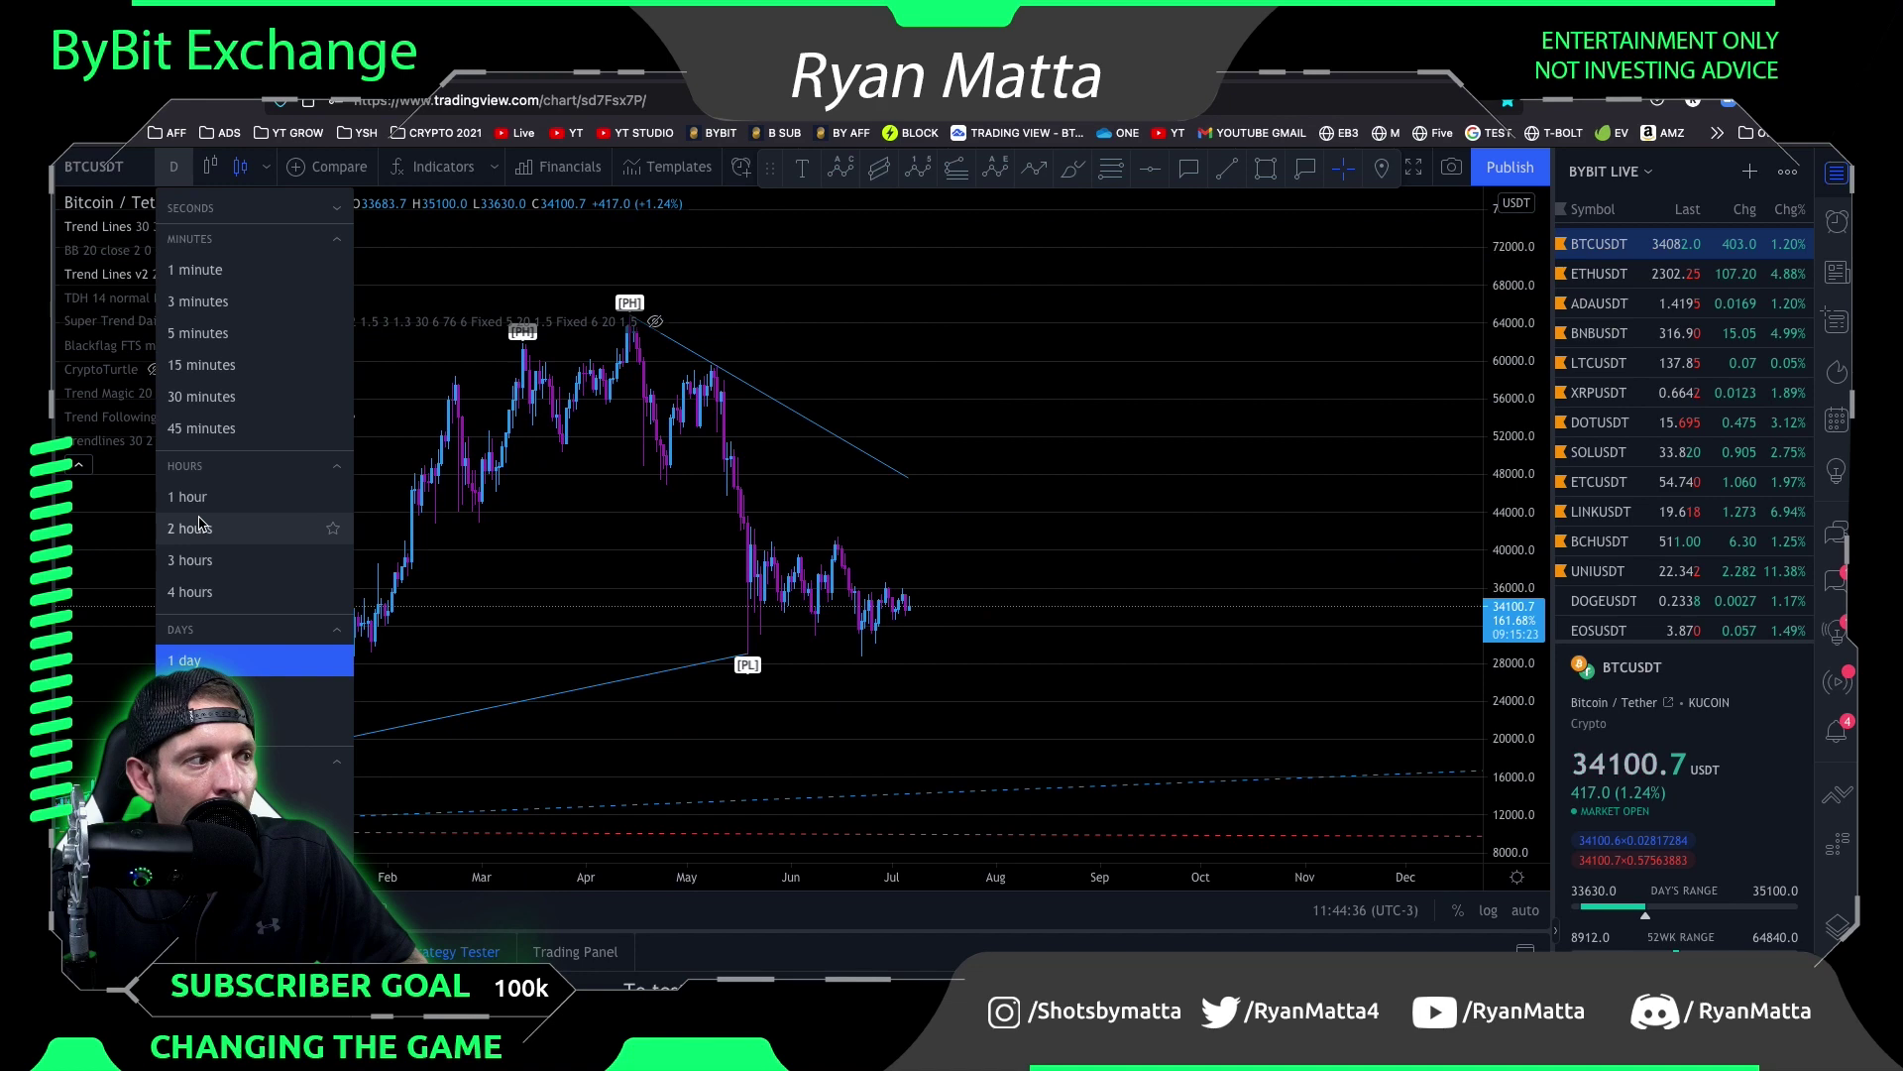
click(190, 592)
Examine the automatic trend lines converging on the June and early July price action of the 4-hour chart
scroll(829, 495, up, 3)
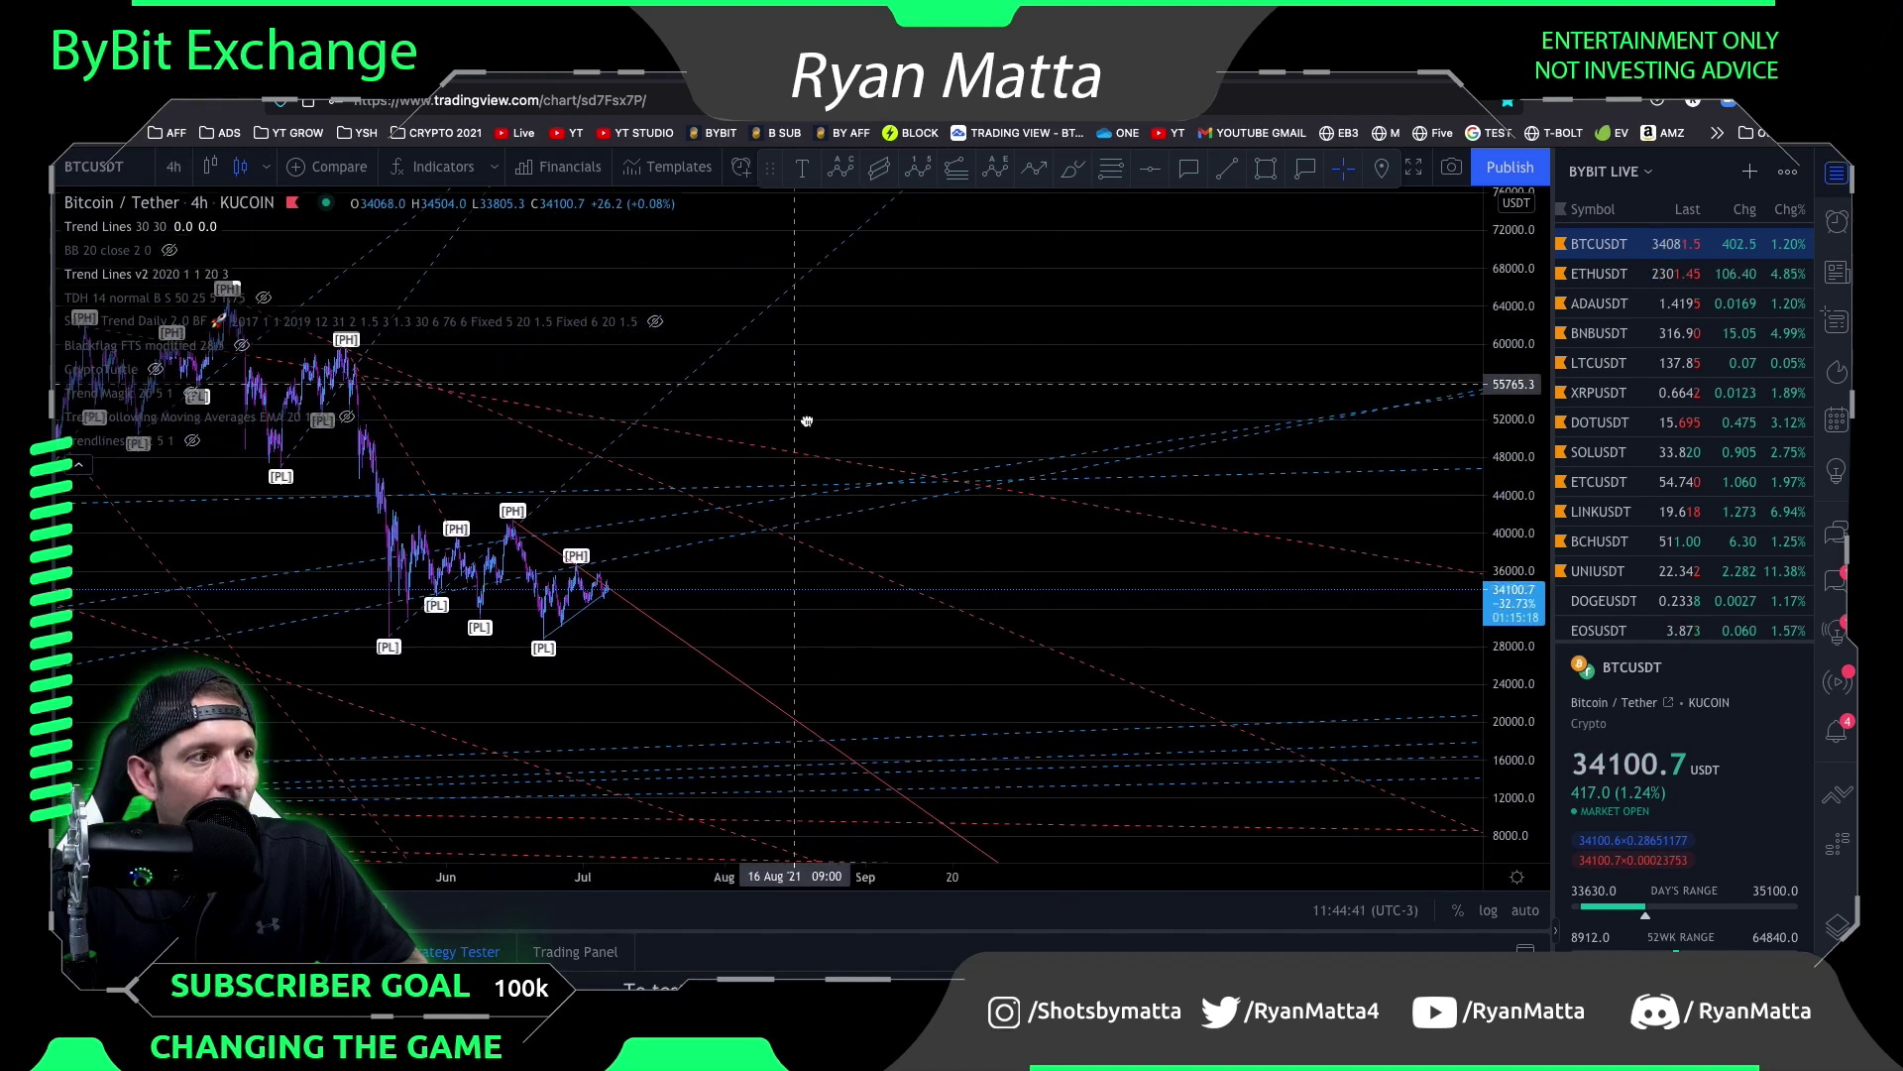
drag(496, 411, 990, 507)
scroll(1053, 687, up, 2)
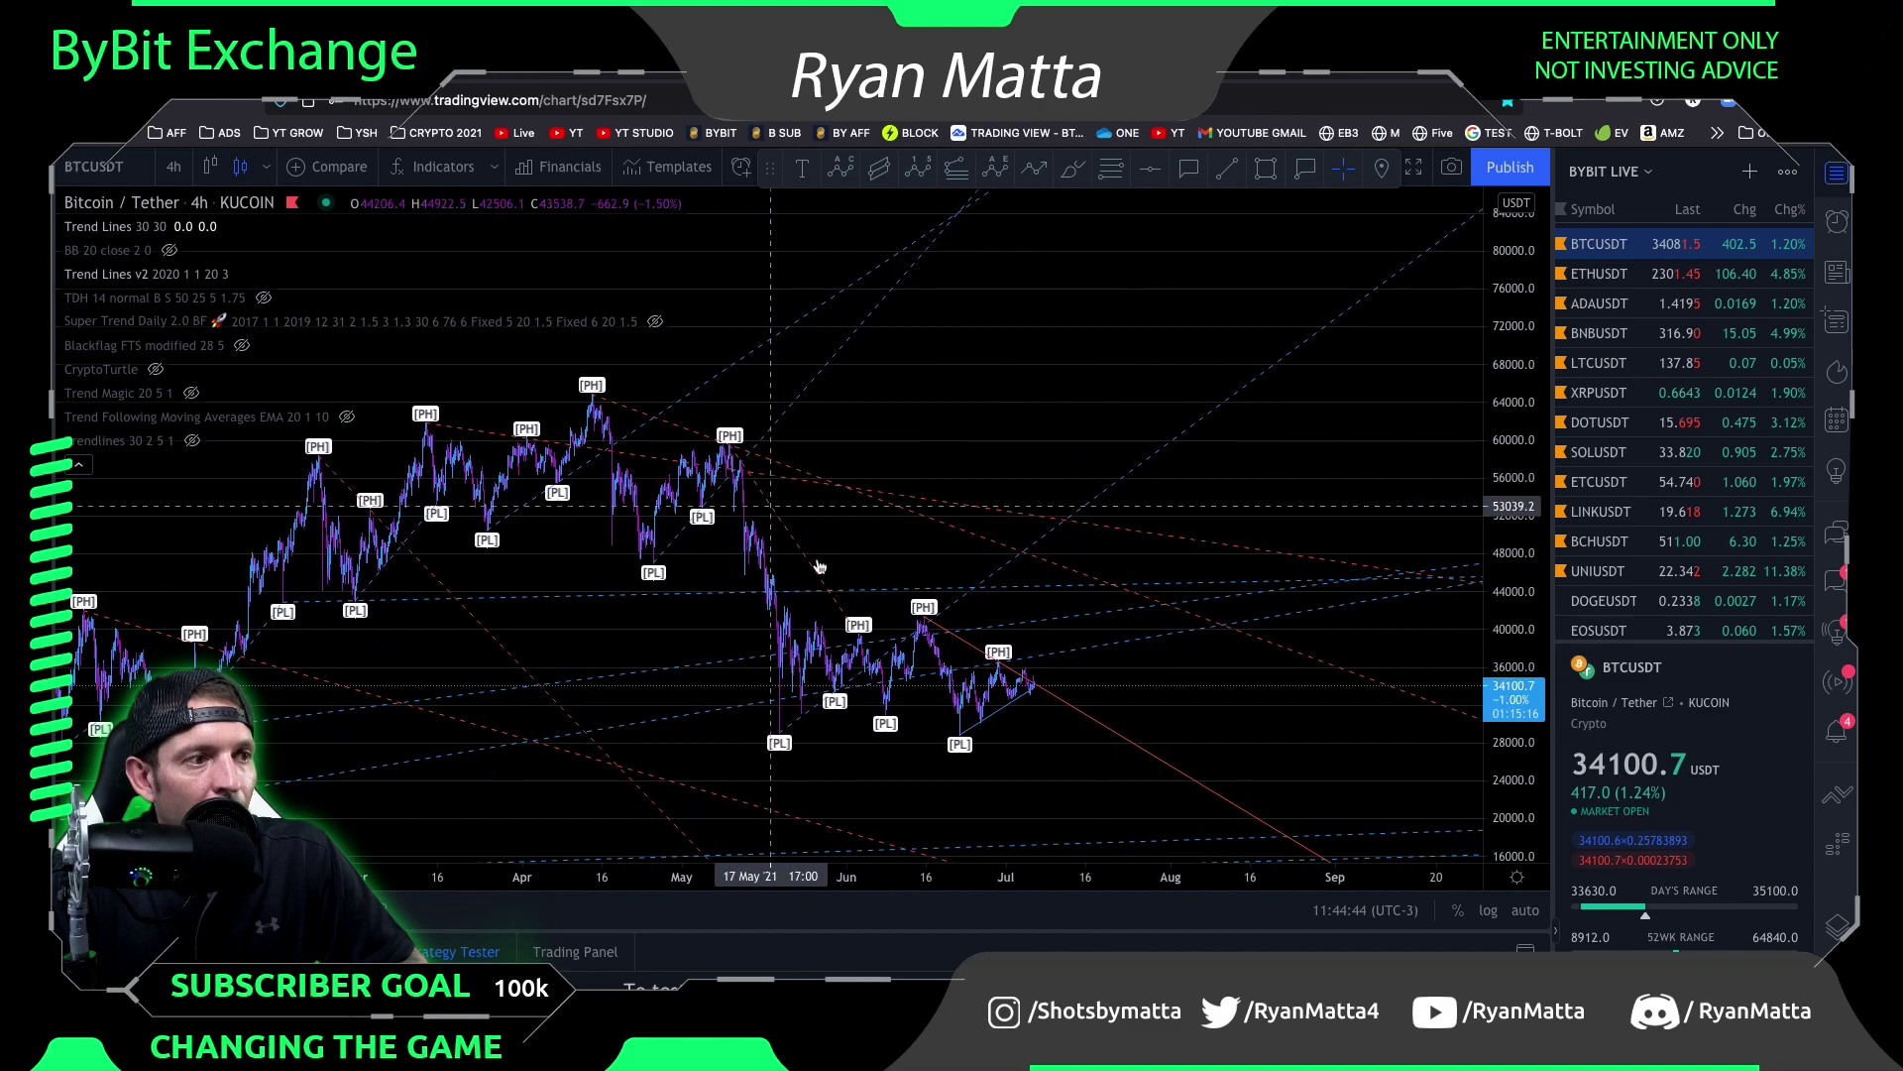
scroll(1005, 682, up, 1)
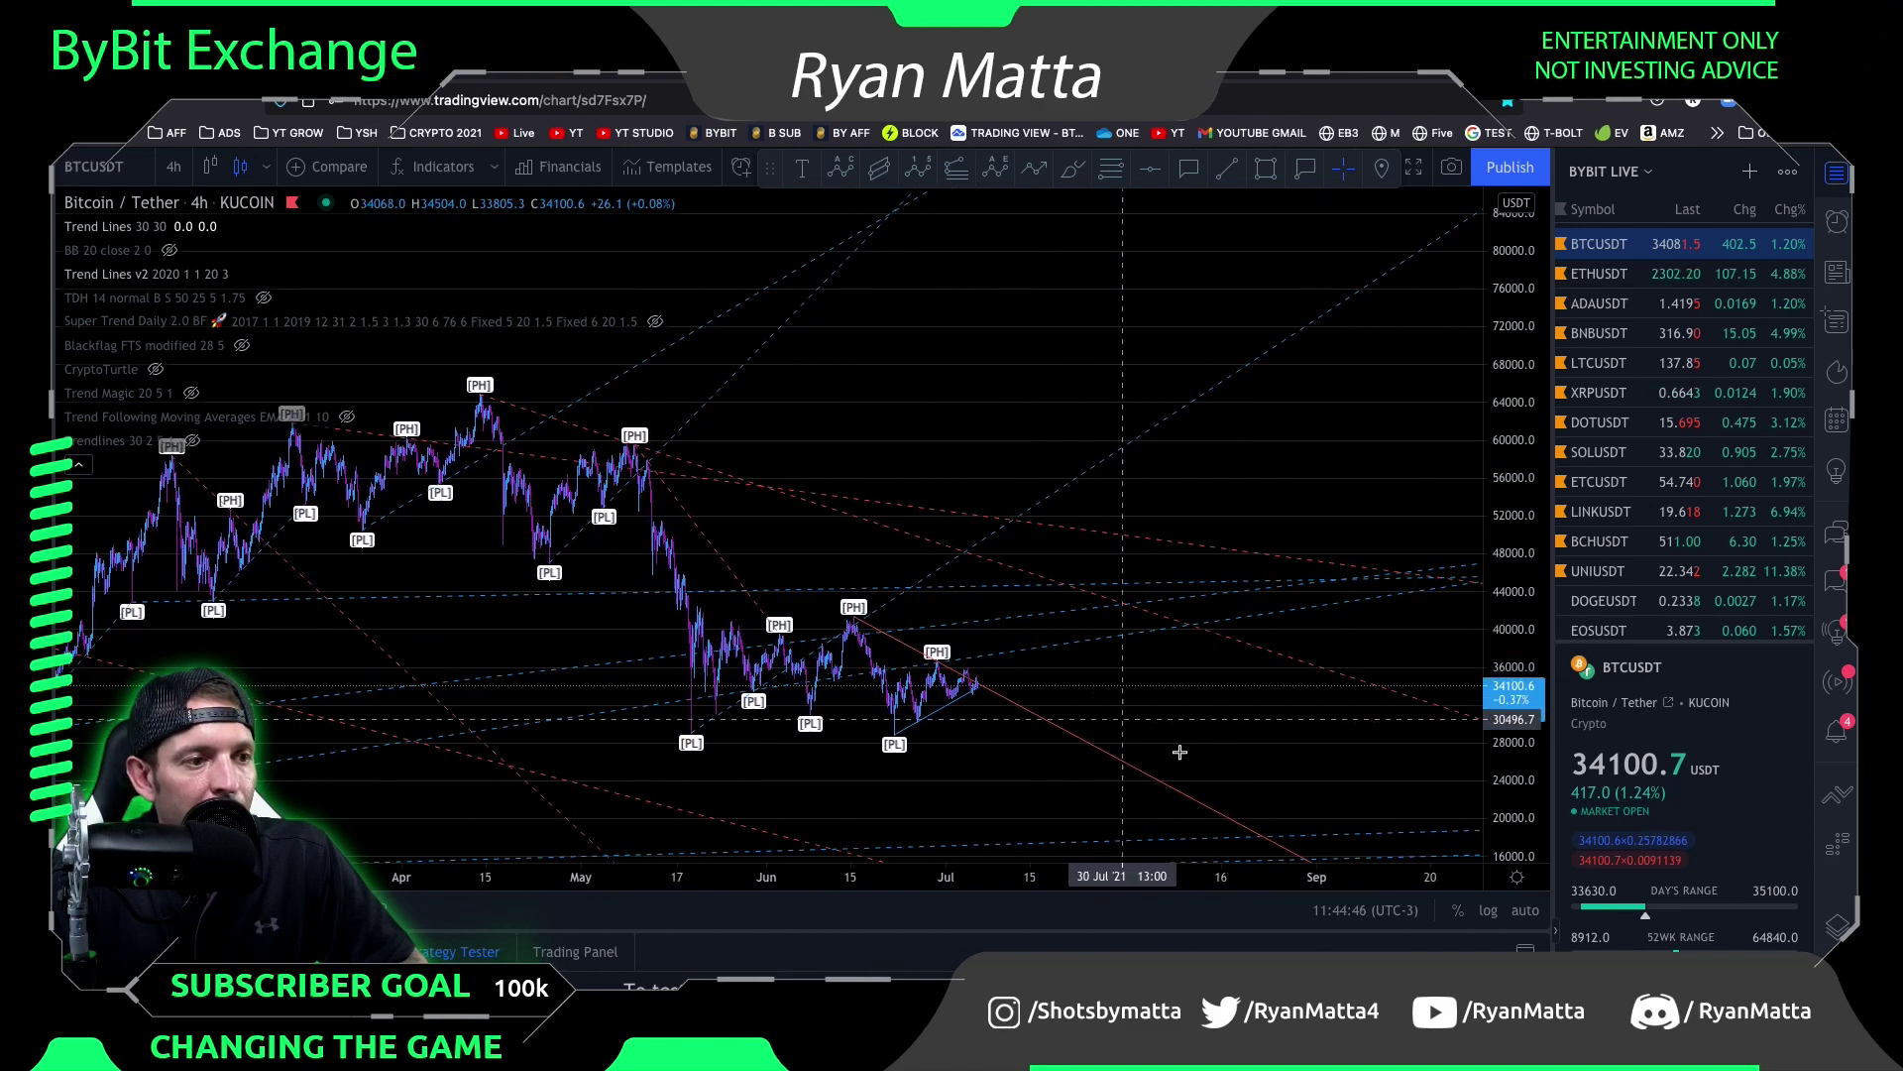
scroll(957, 689, up, 1)
drag(957, 690, 1016, 620)
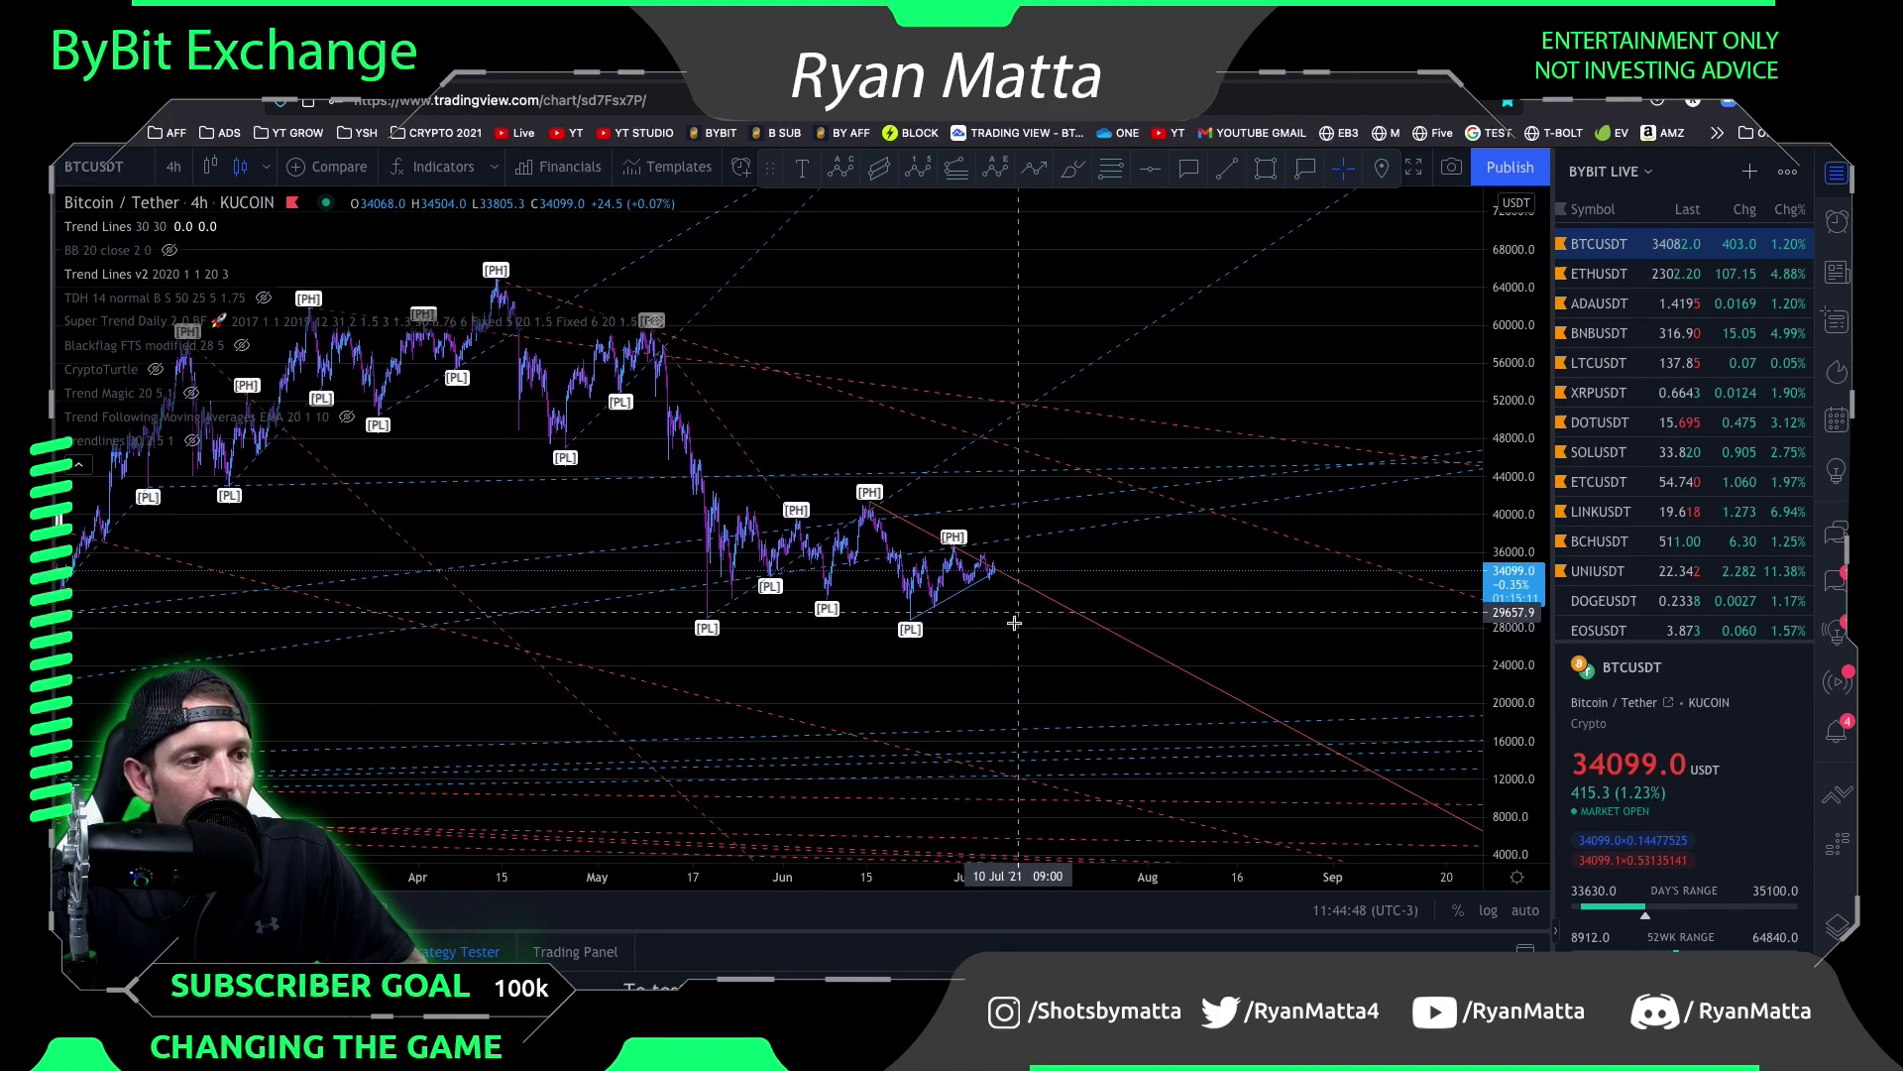
scroll(1015, 620, up, 3)
drag(1512, 751, 1533, 506)
drag(679, 654, 1125, 691)
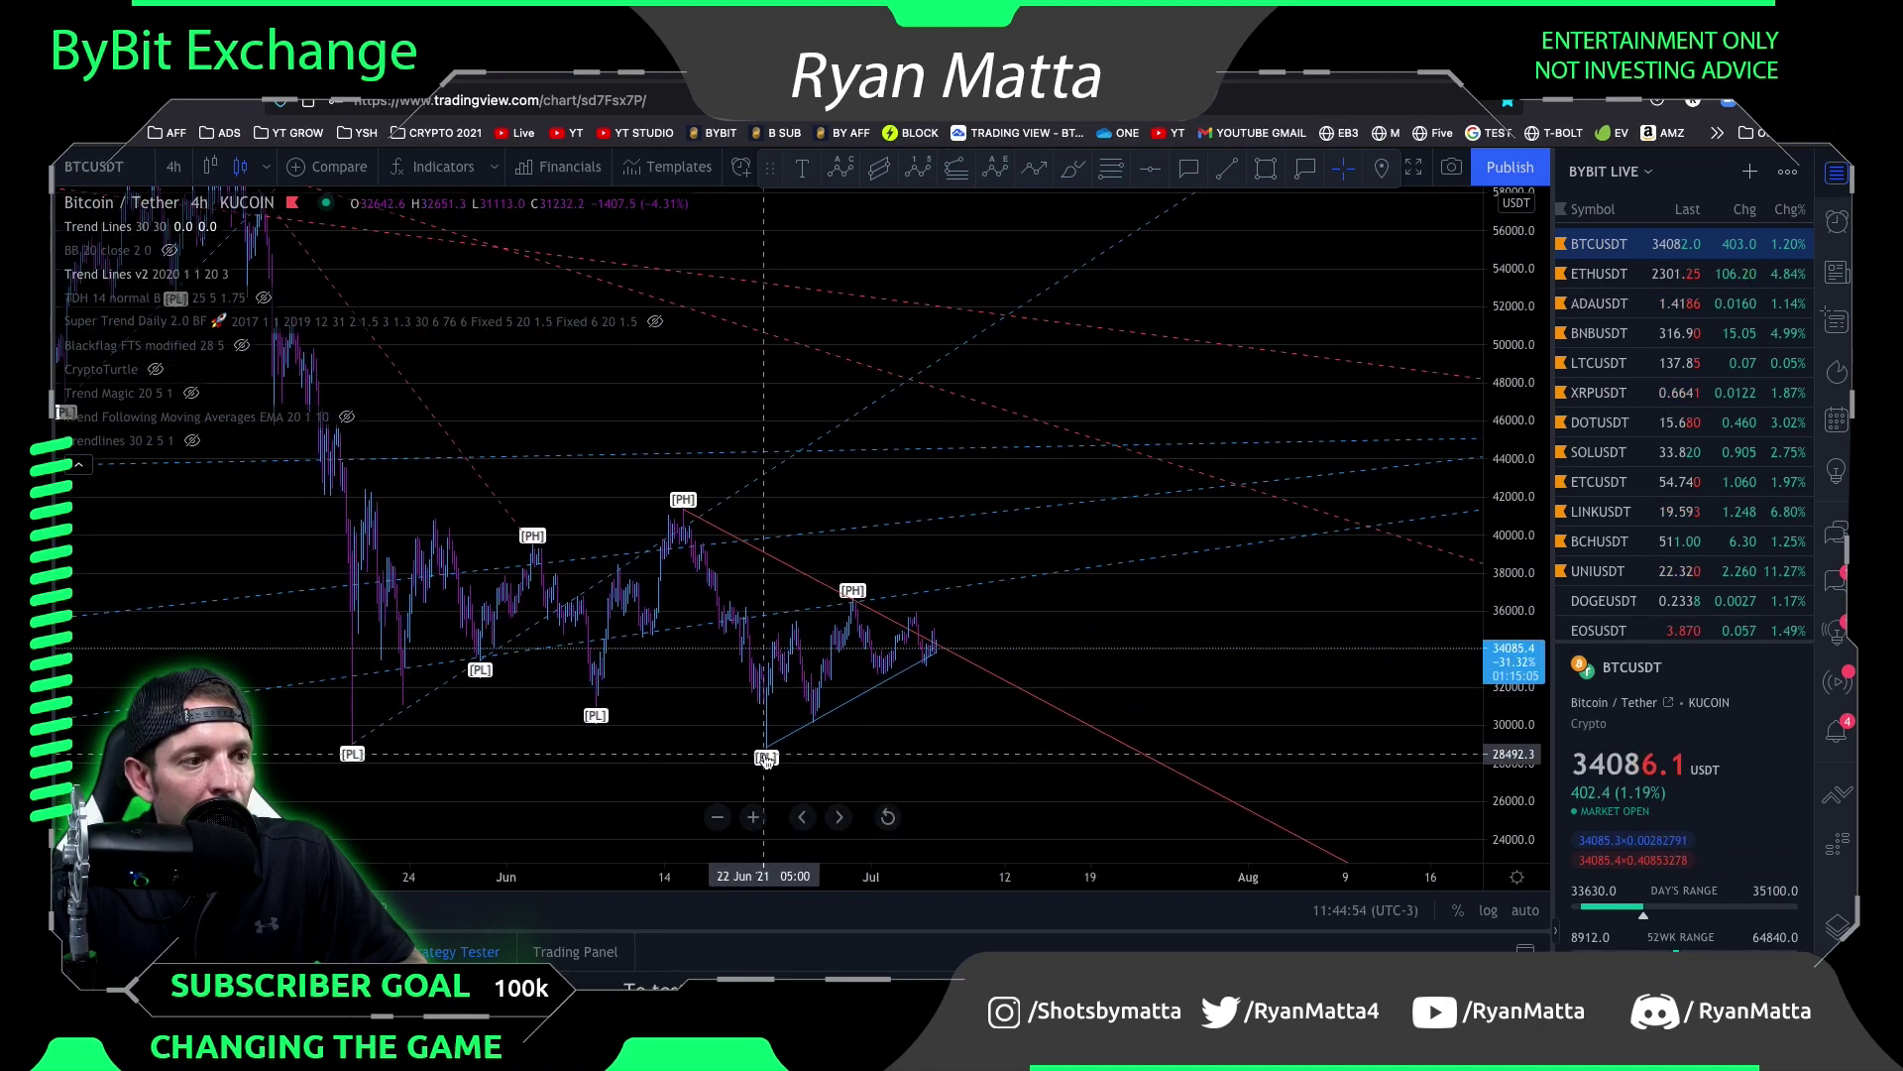
scroll(827, 577, up, 3)
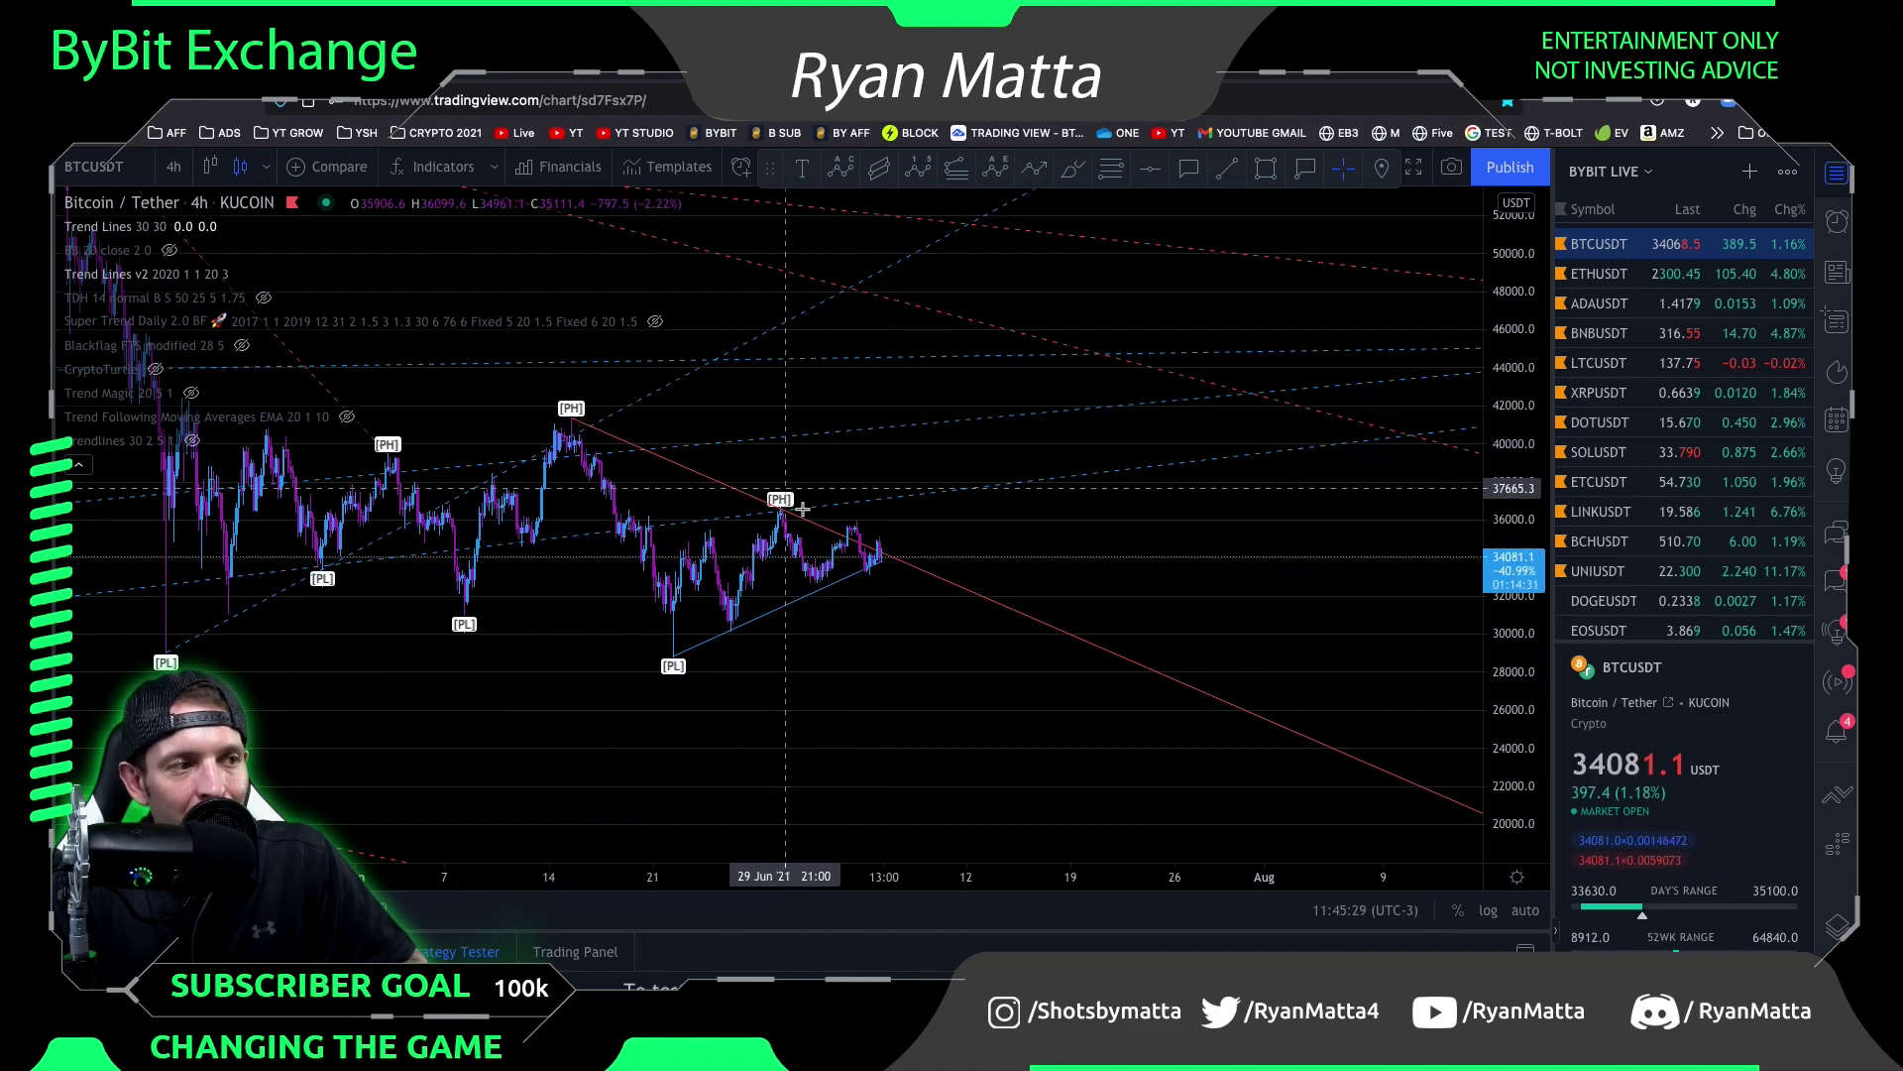
drag(1532, 764, 1526, 404)
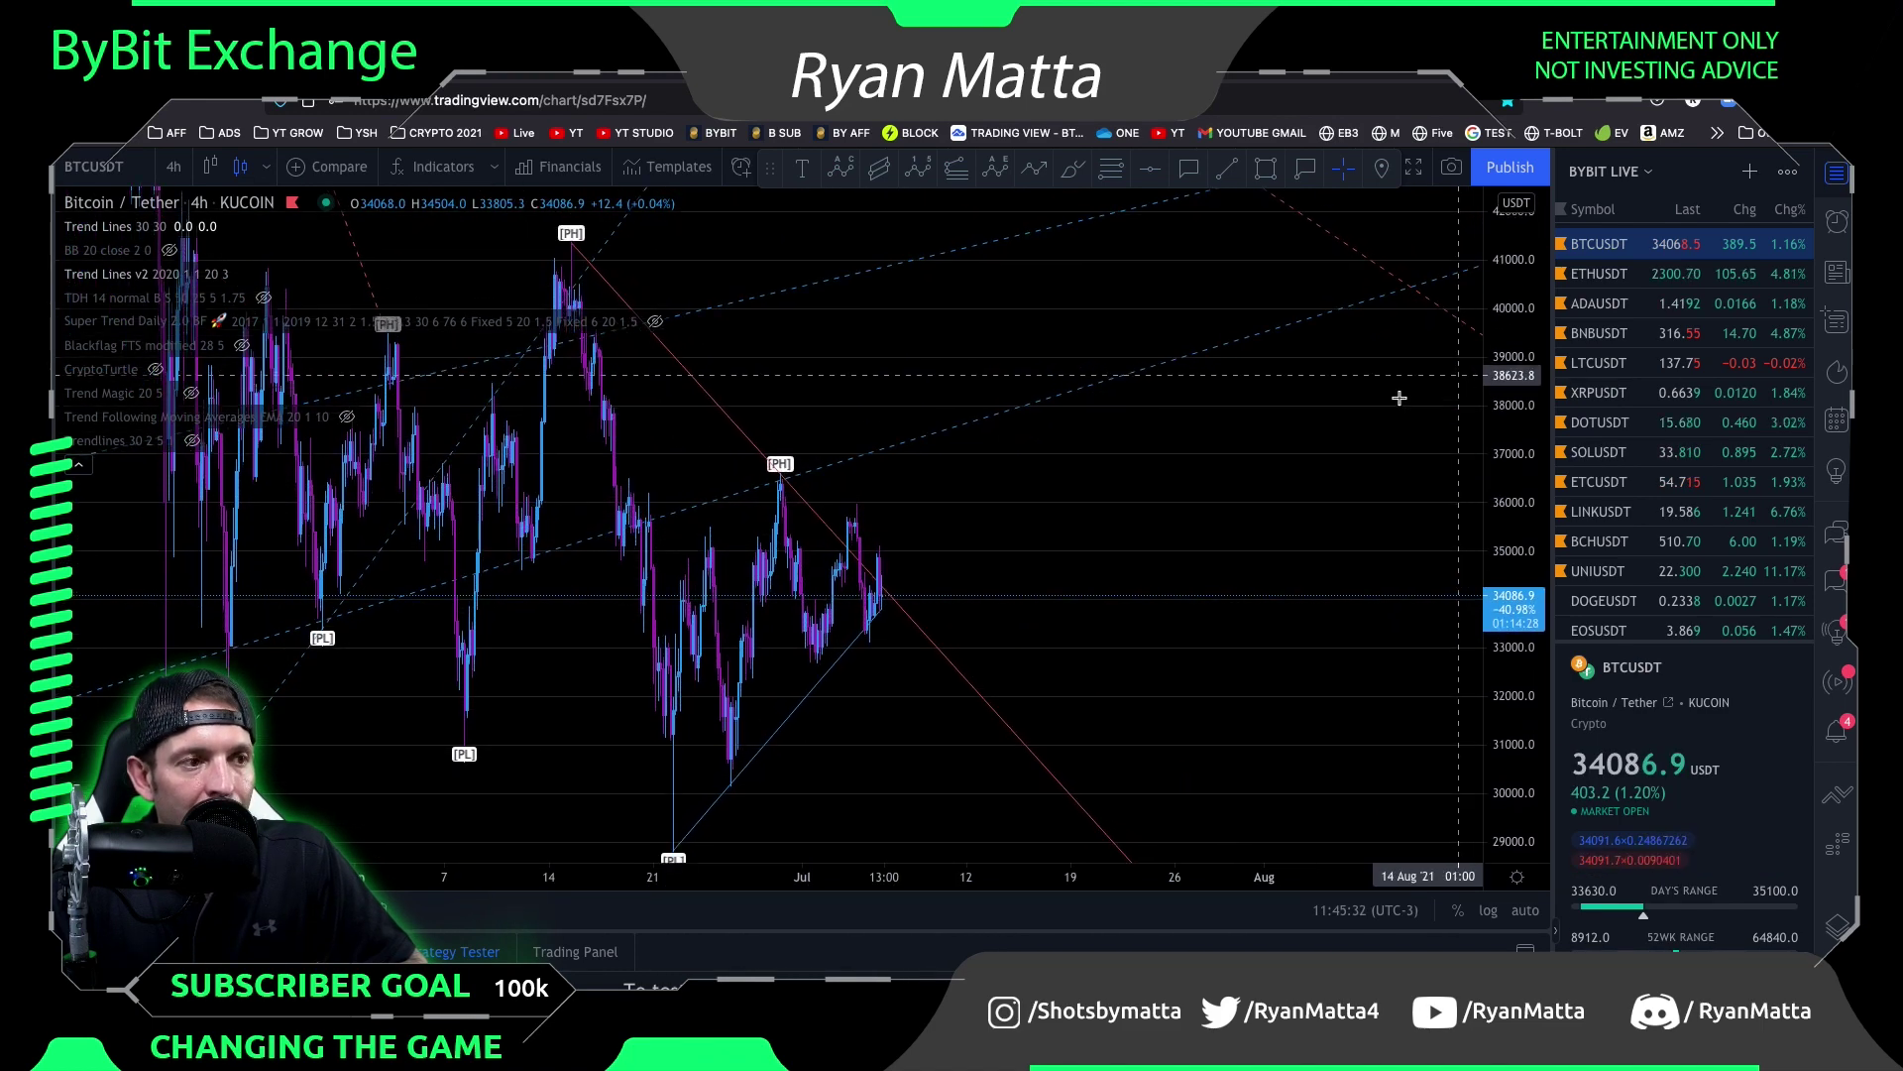
scroll(975, 569, up, 4)
drag(828, 545, 1405, 585)
scroll(1169, 628, up, 2)
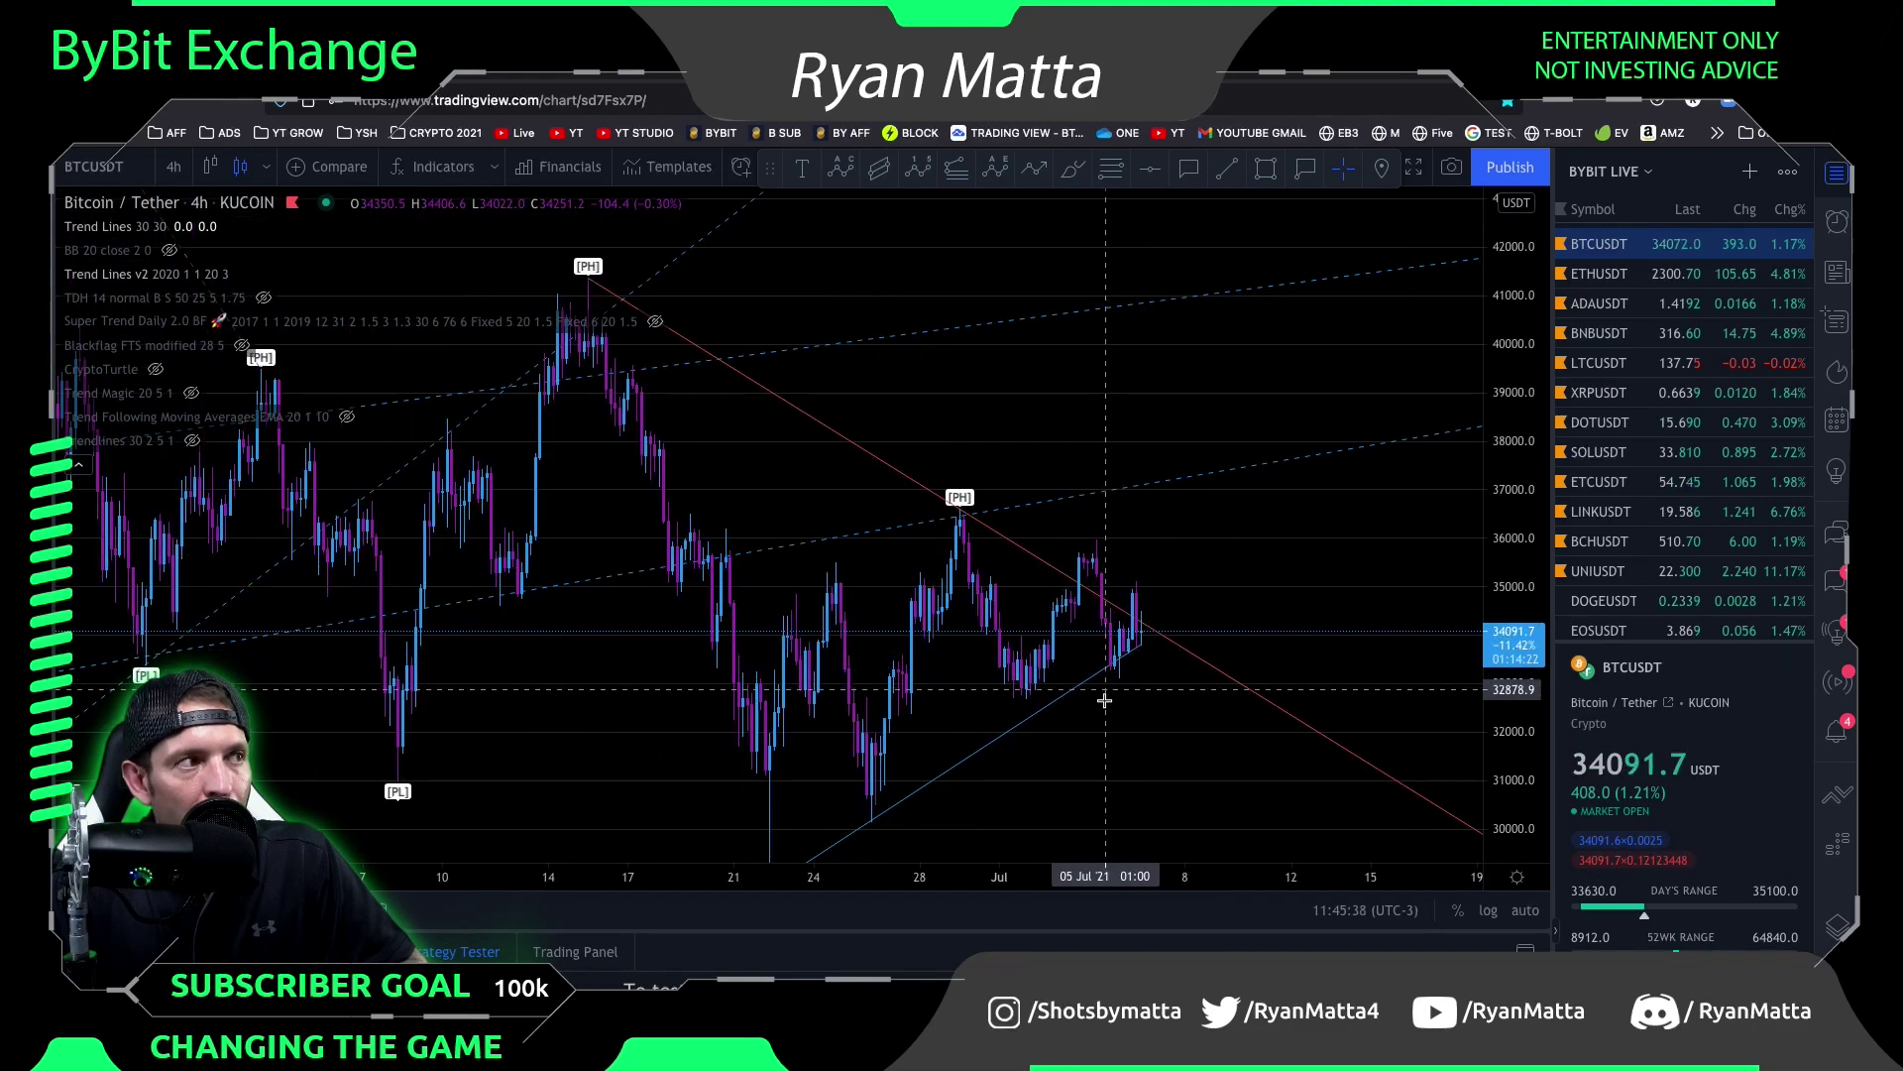
Switch the chart to the 1-hour interval
click(177, 167)
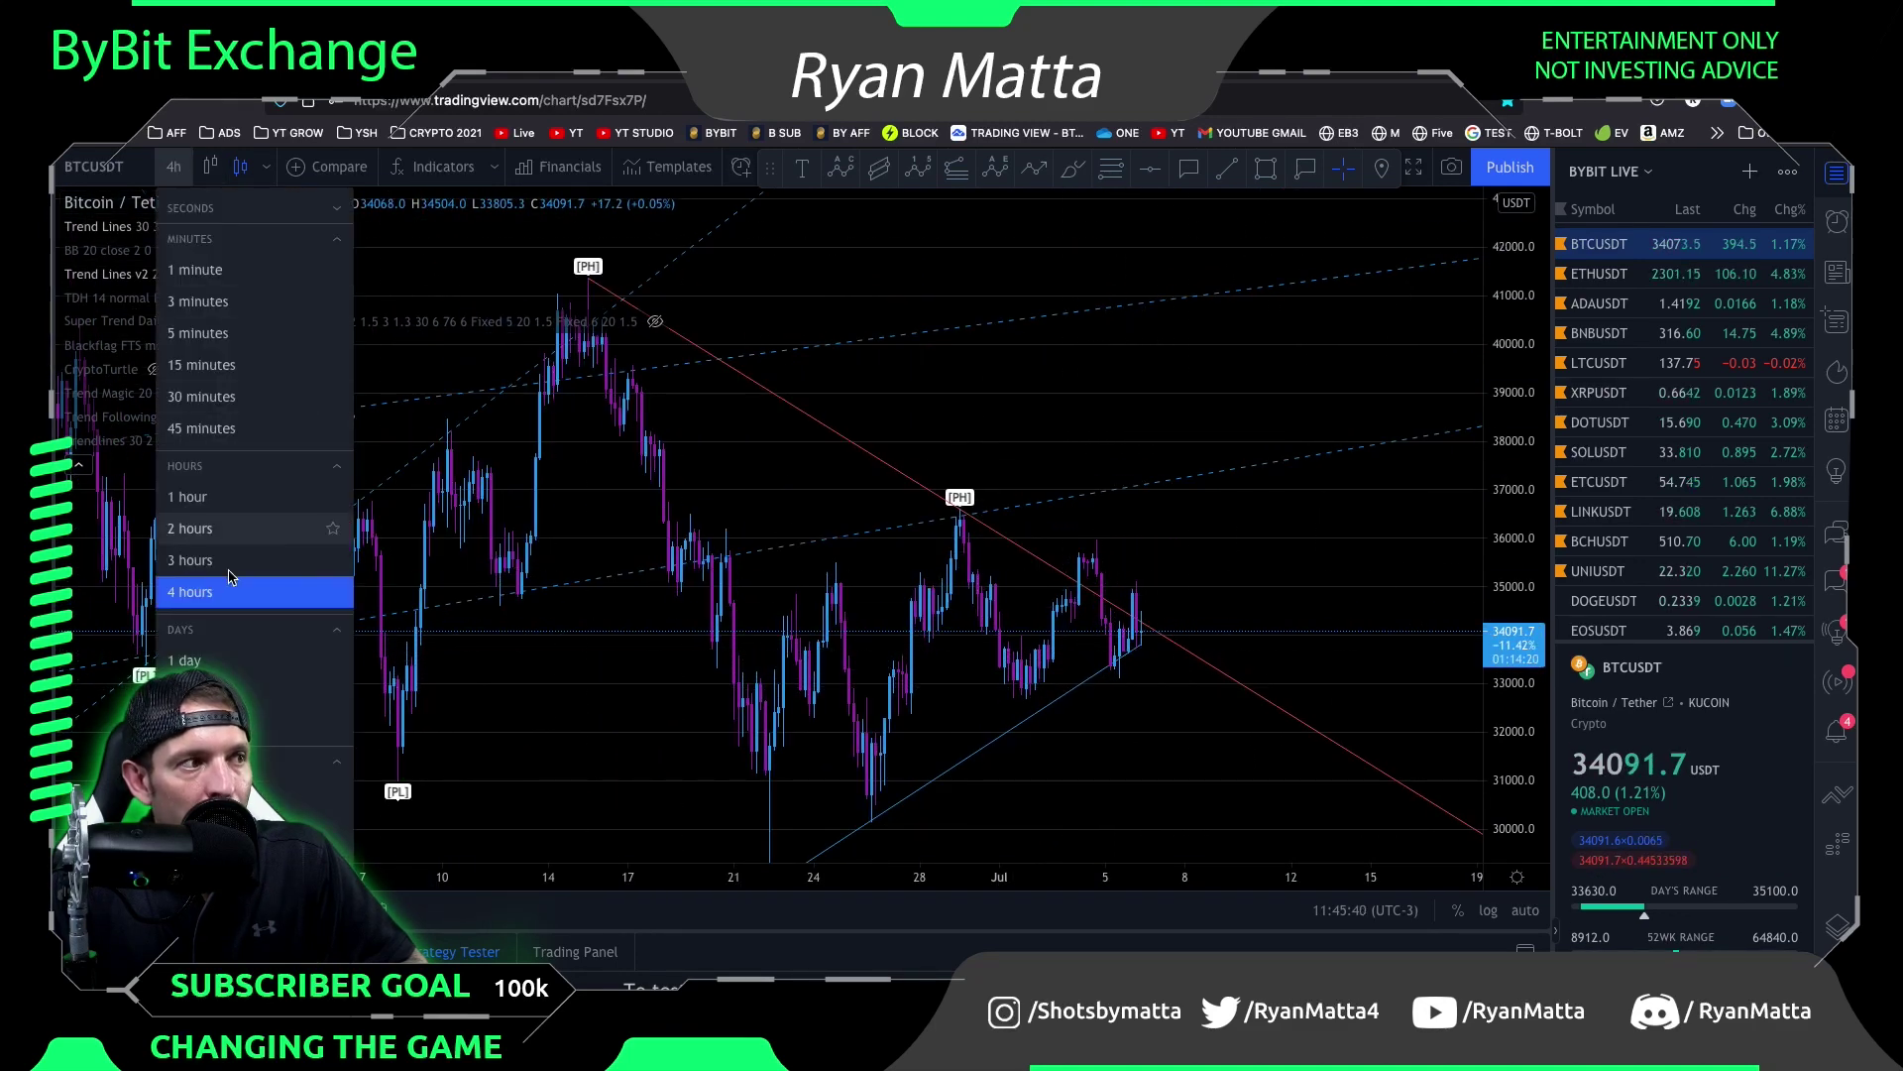
click(216, 498)
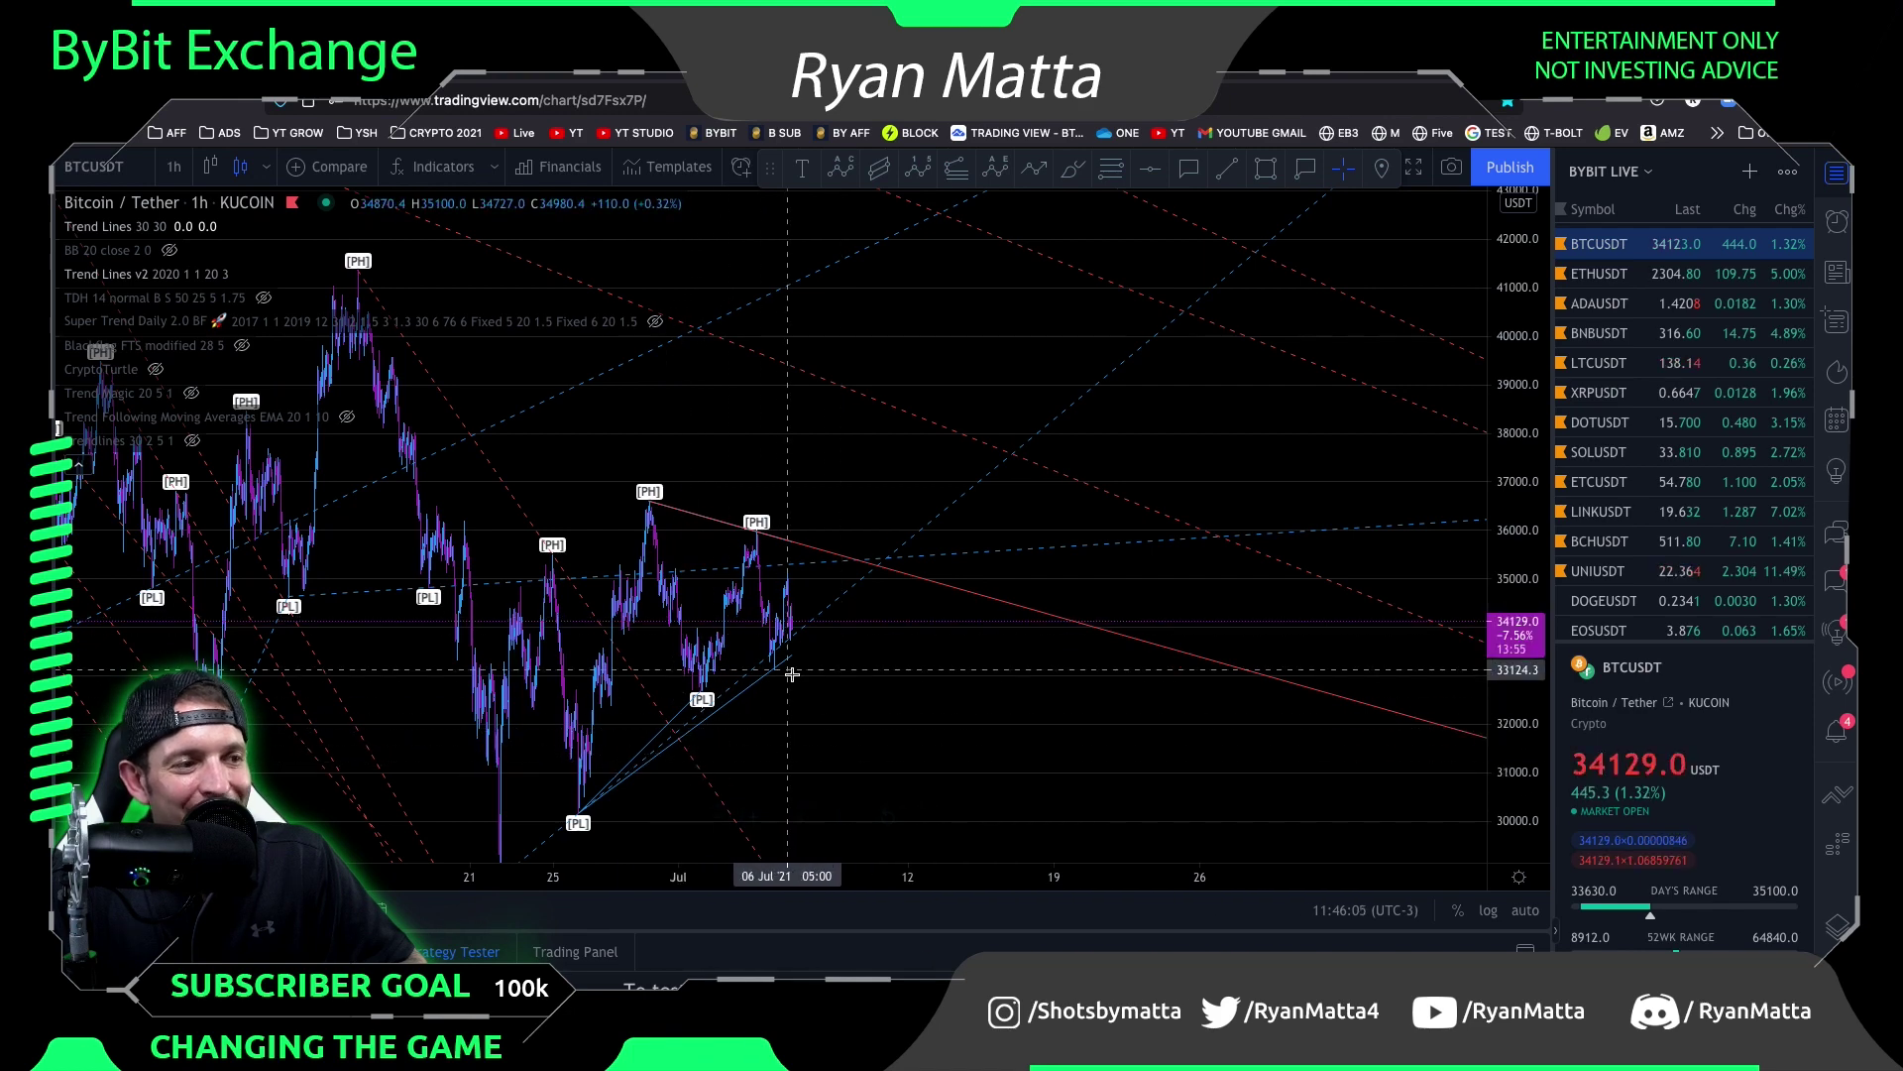
scroll(856, 676, up, 1)
drag(855, 676, 1075, 673)
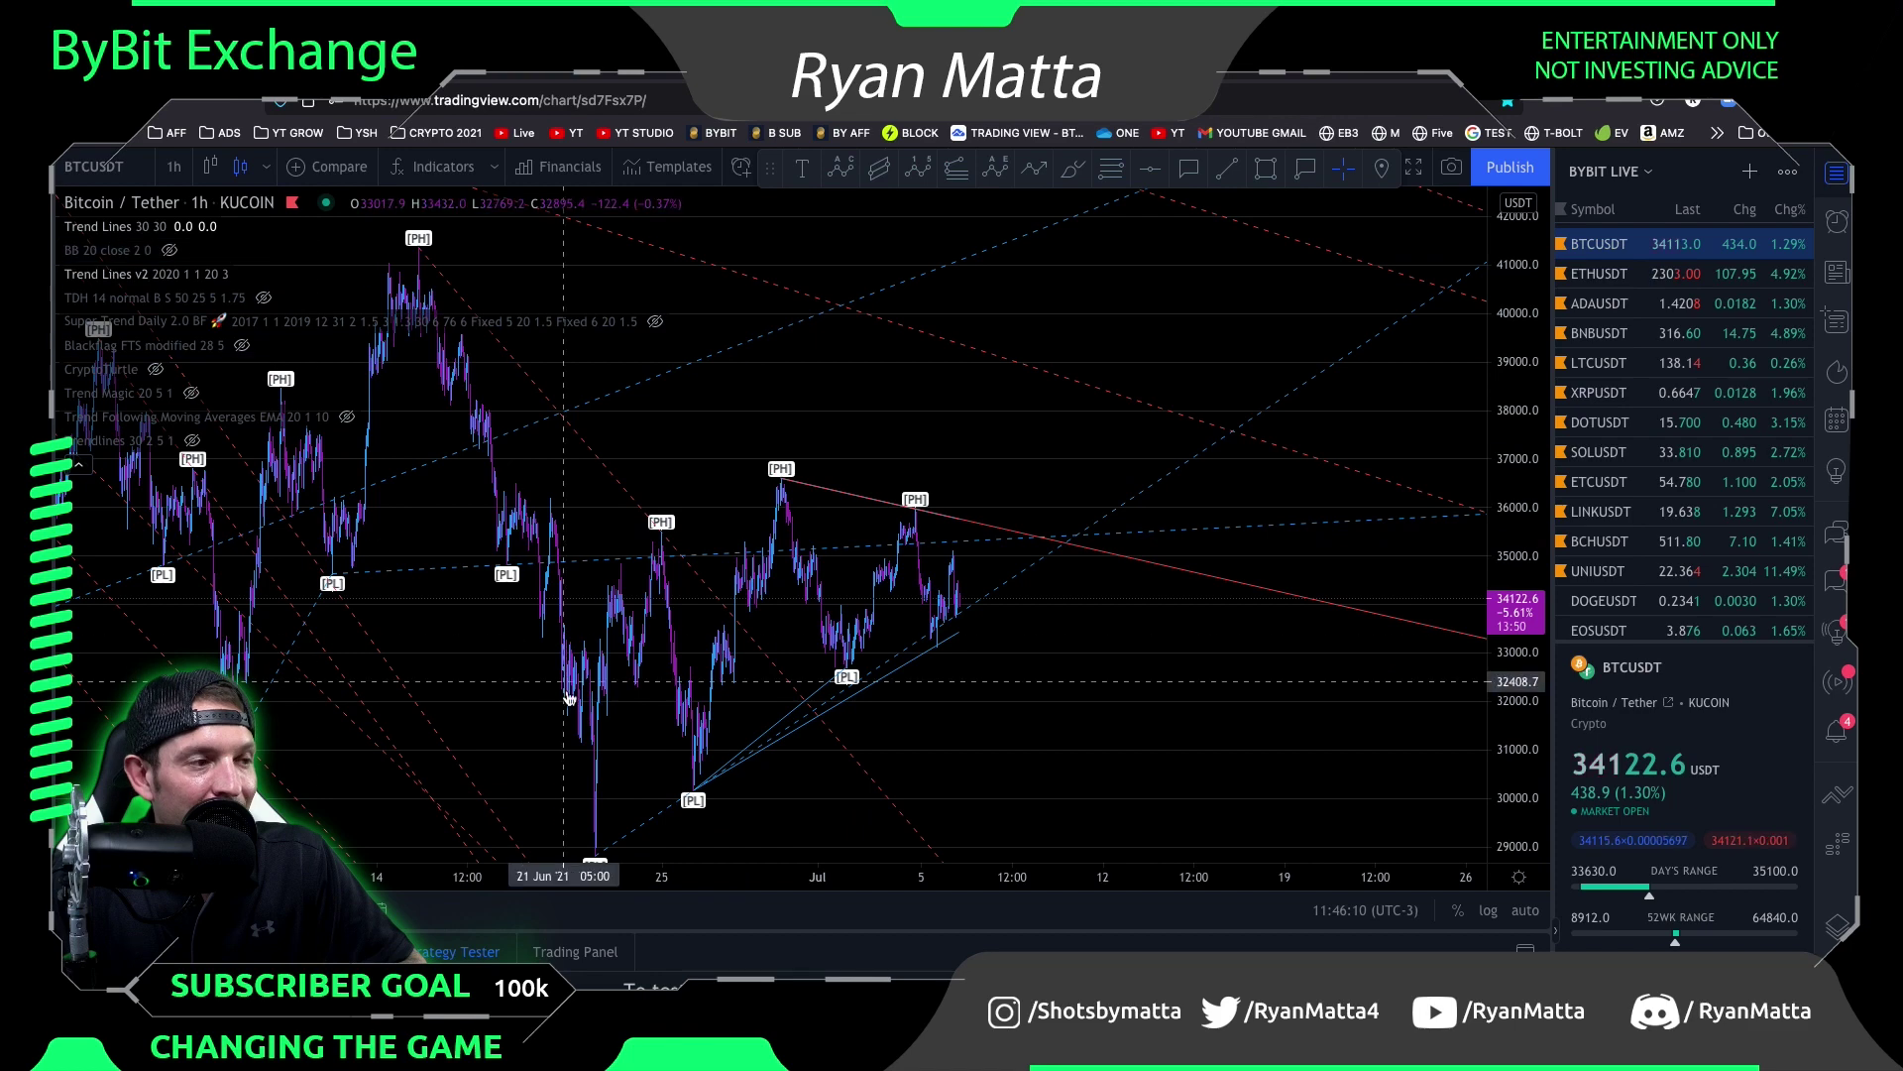
Draw horizontal lines at about 36,600 on the late June pivot high and about 32,675 near the early July pivot low
click(1147, 174)
click(773, 477)
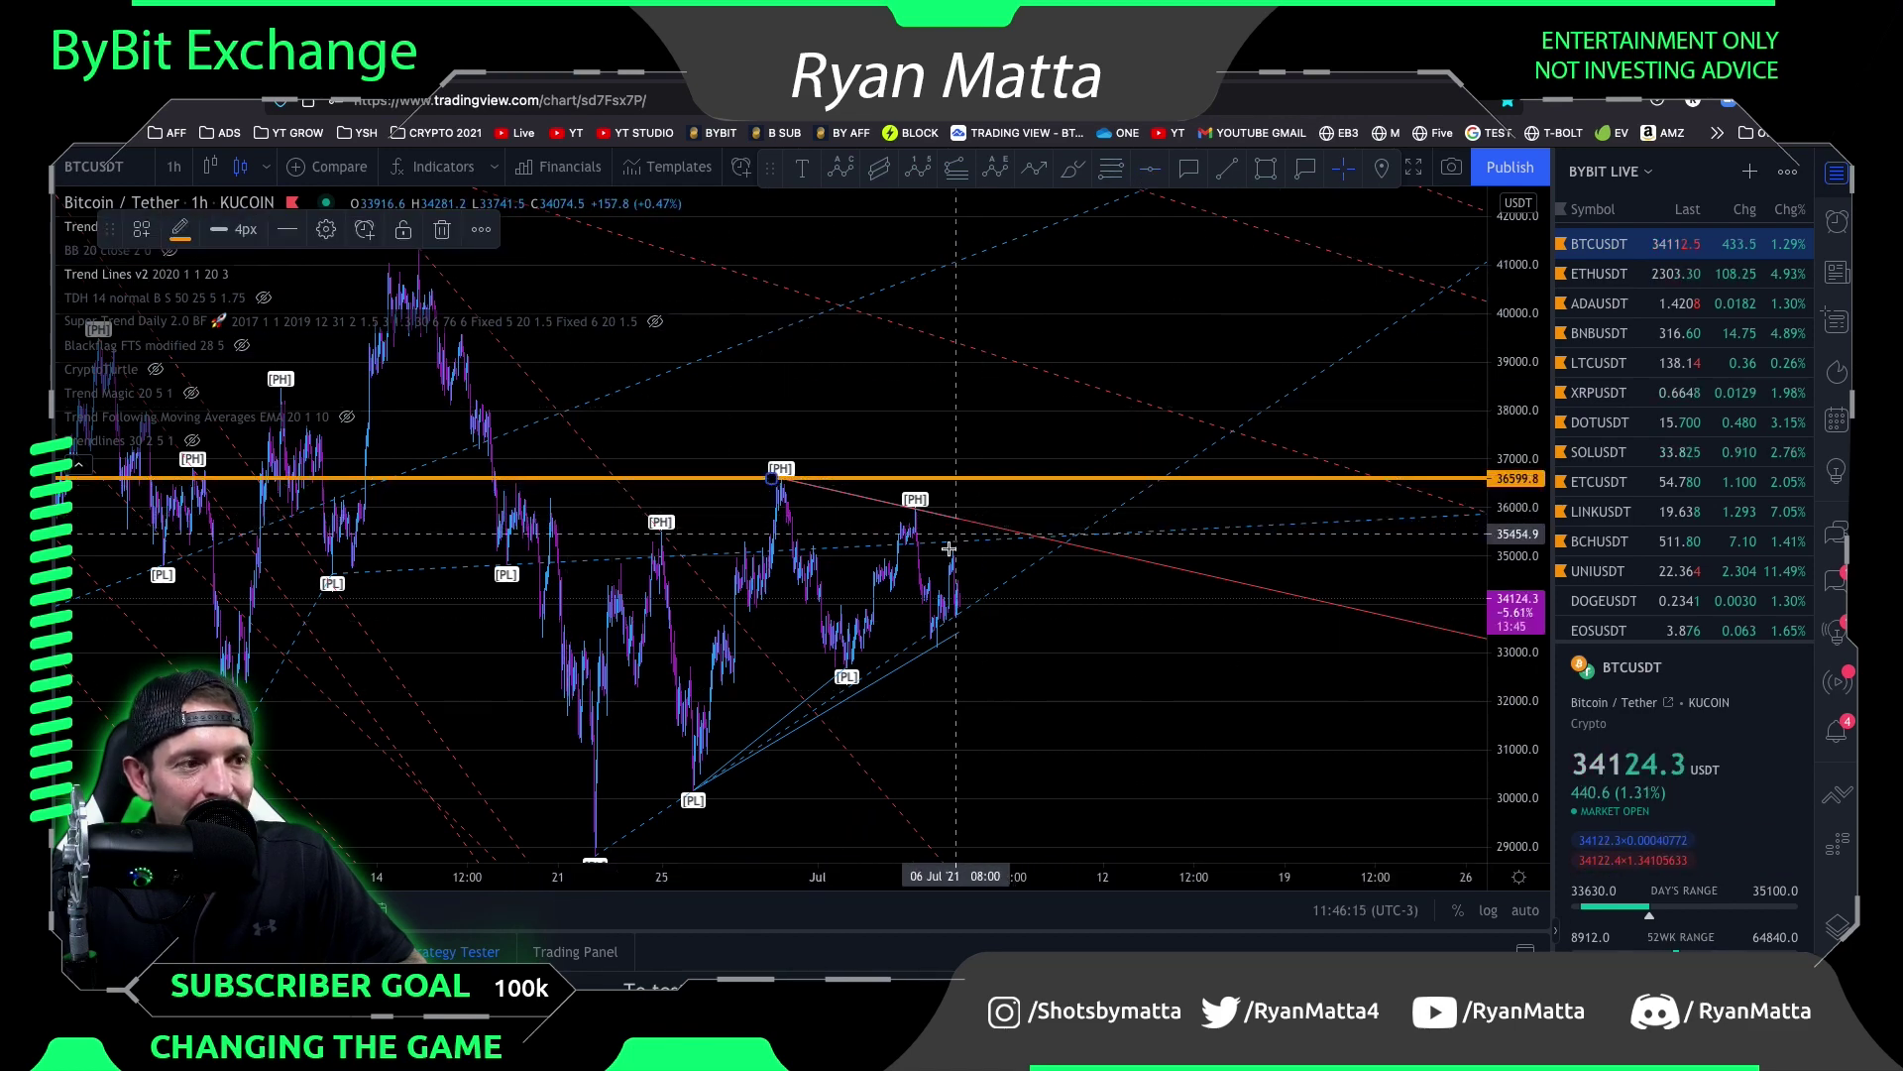
click(1147, 174)
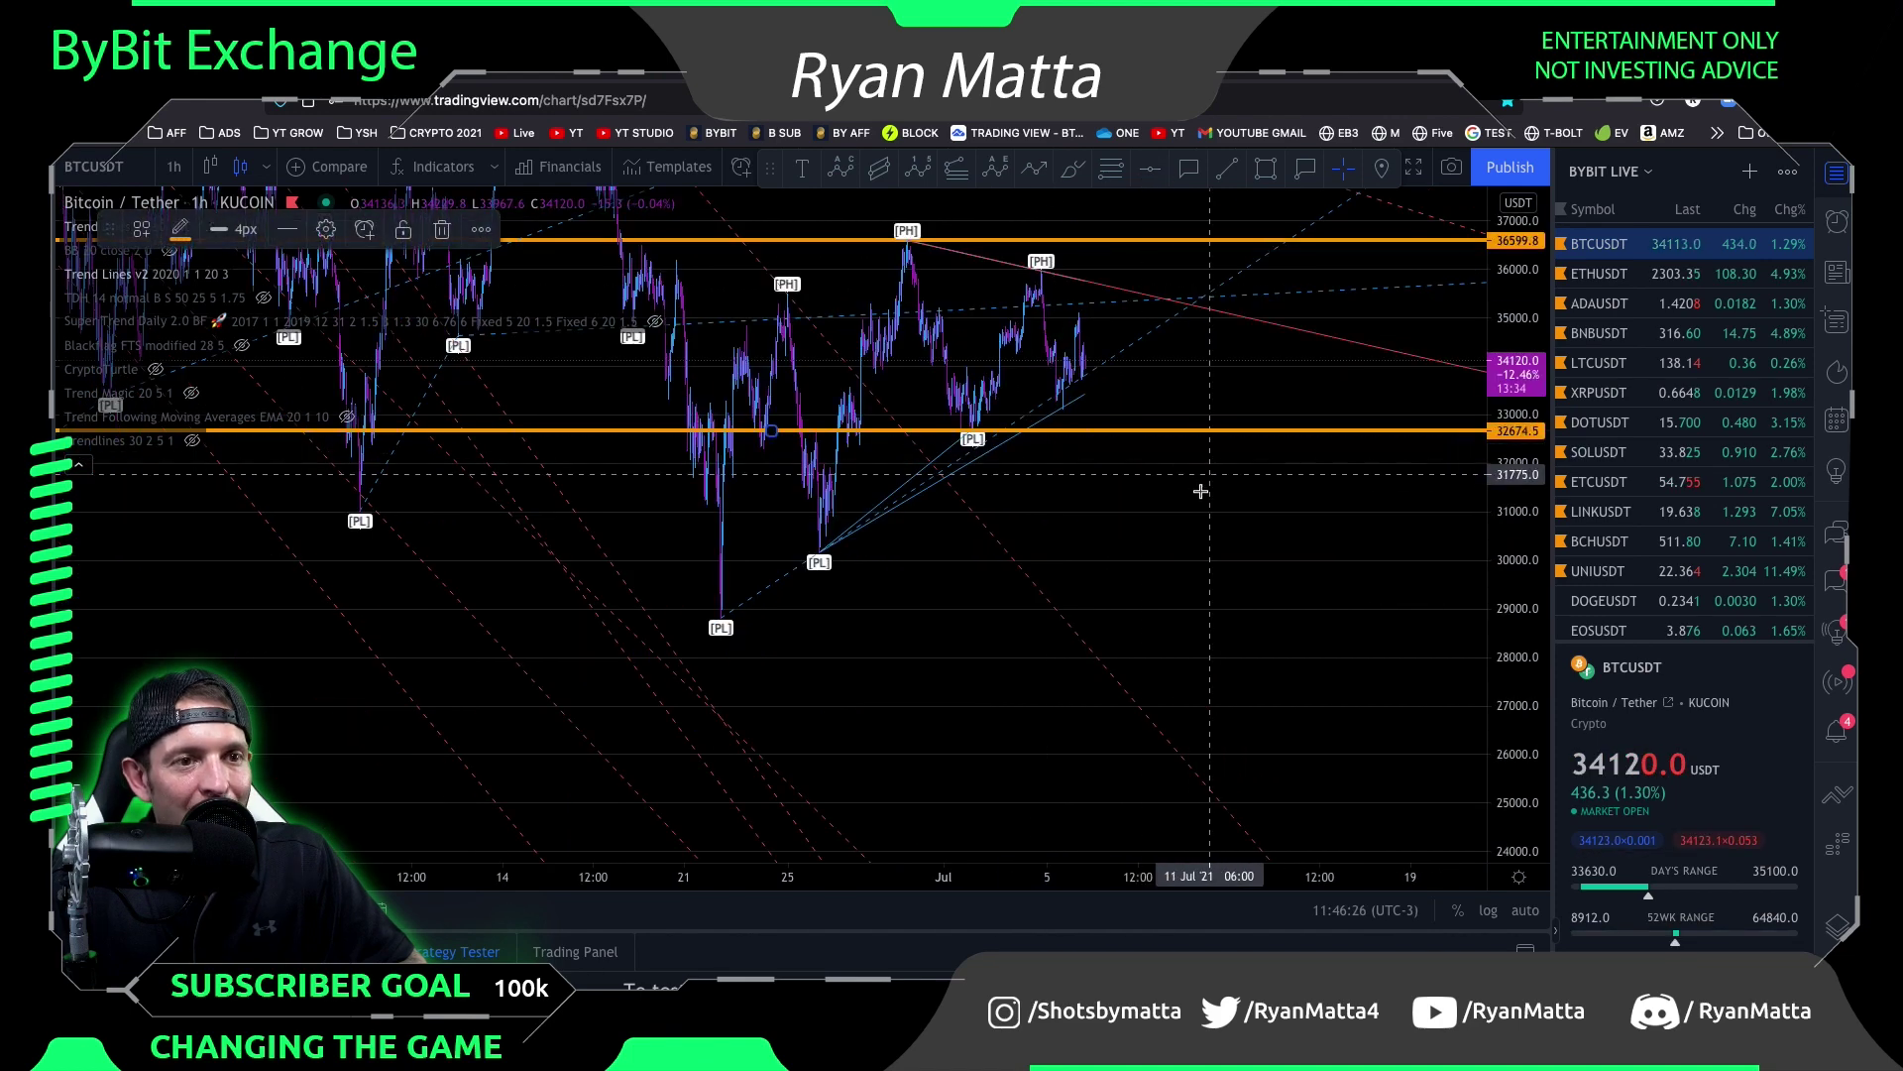
Examine the 1-hour price action around the two horizontal levels back to mid-May, and look over the rest of the watchlist
drag(1134, 541, 1046, 651)
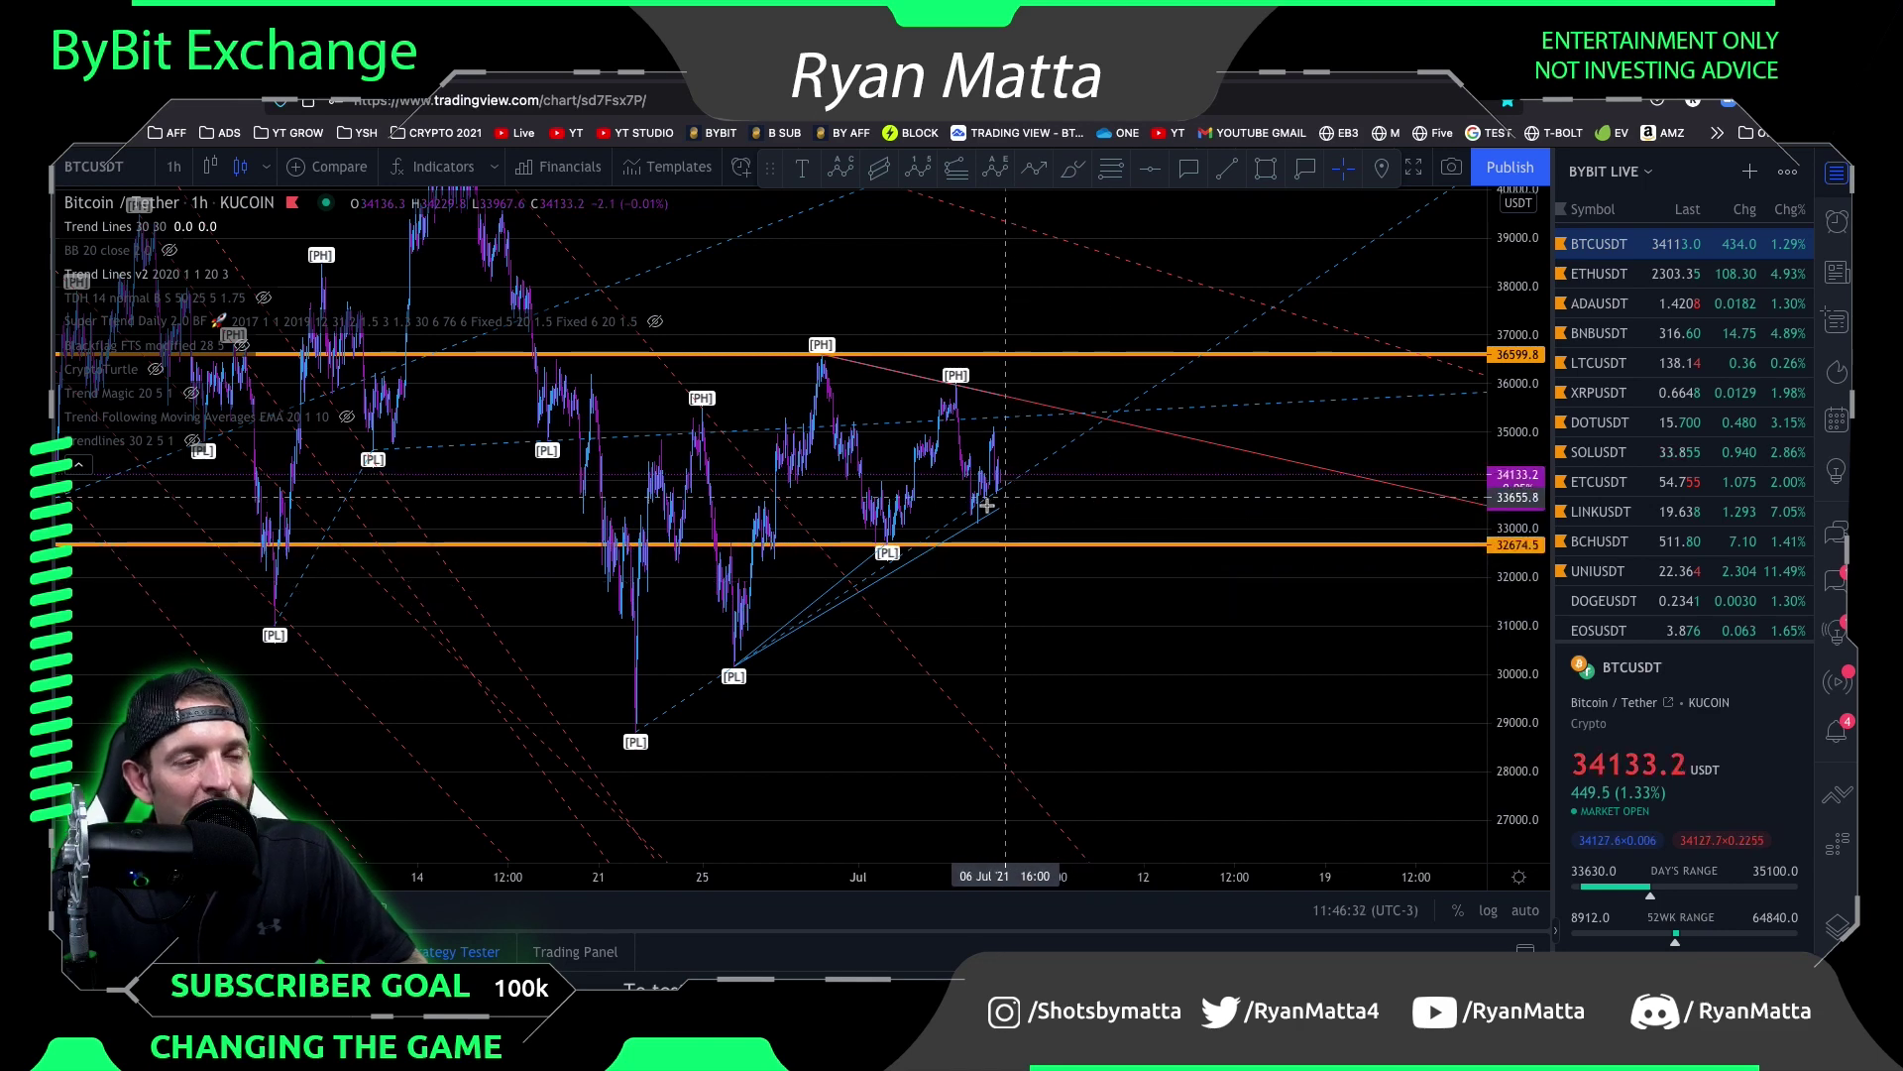
scroll(1169, 535, up, 2)
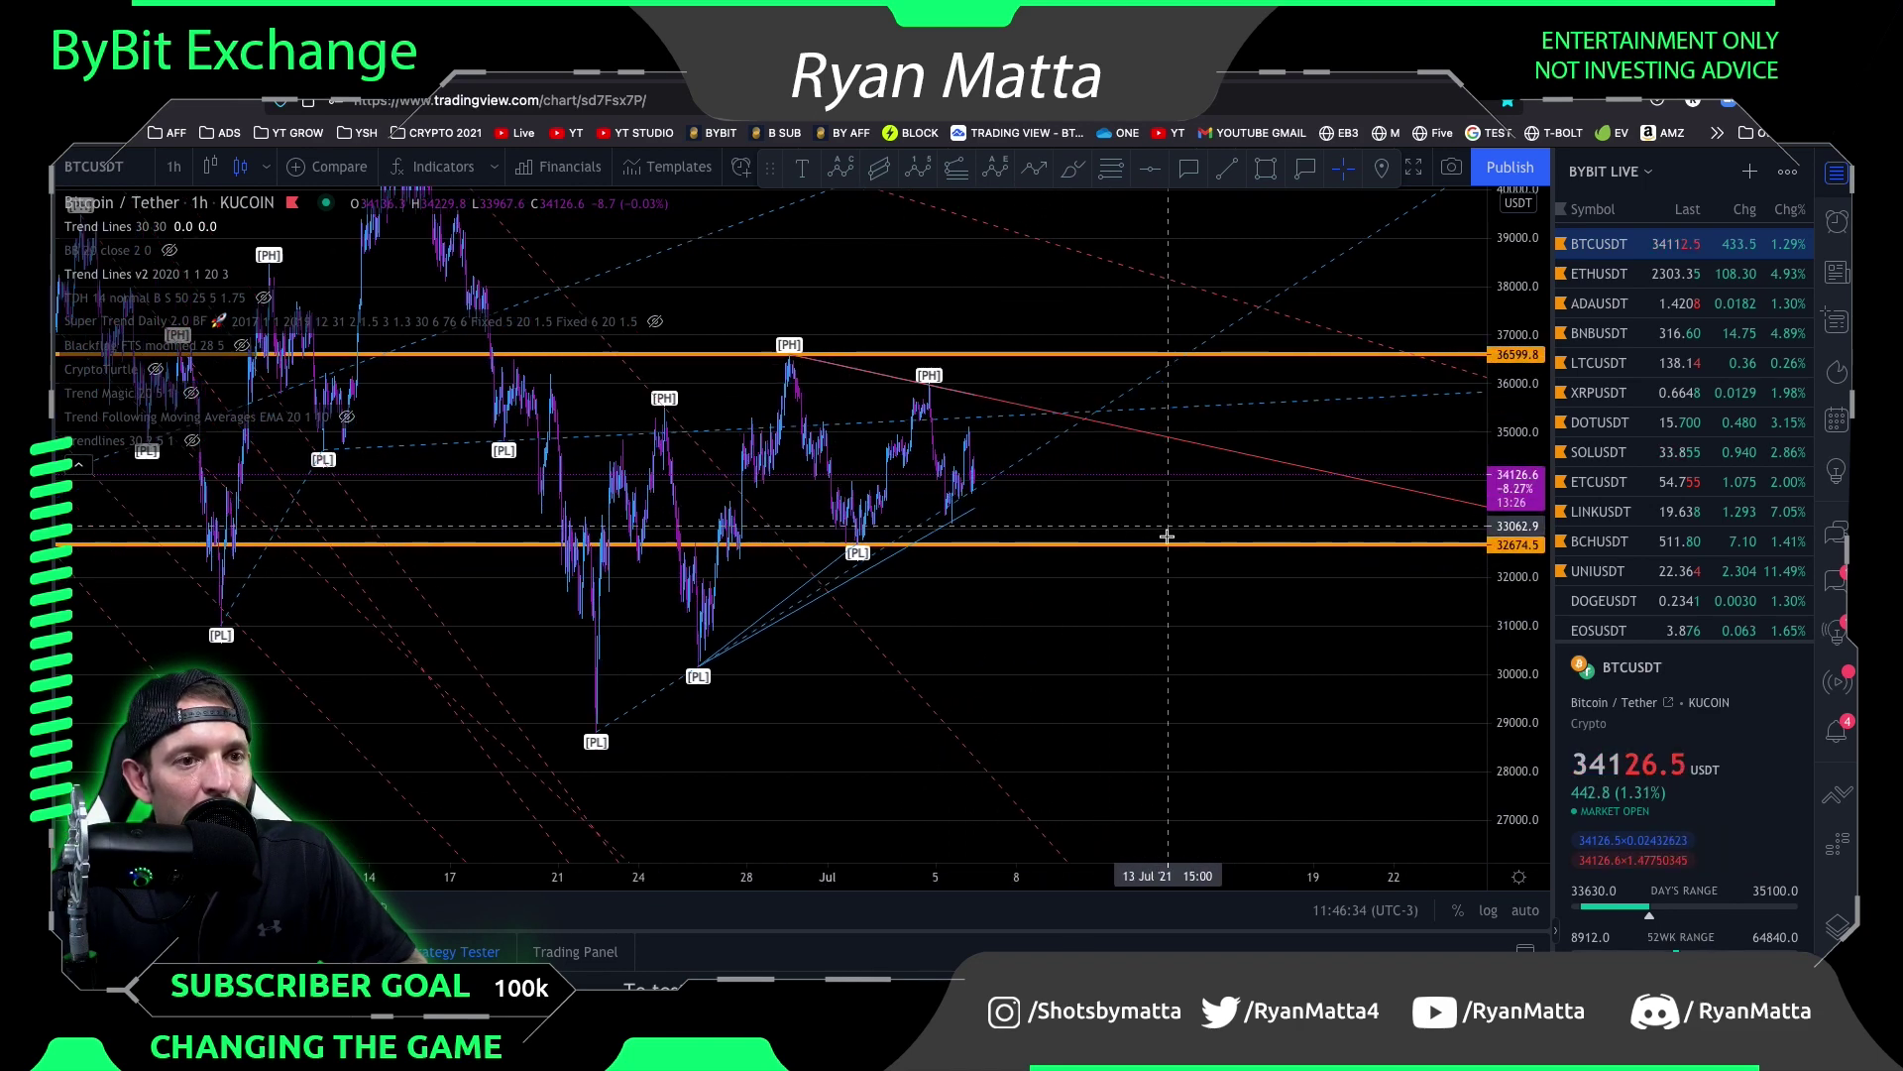
drag(1245, 463, 1050, 552)
scroll(1742, 563, down, 3)
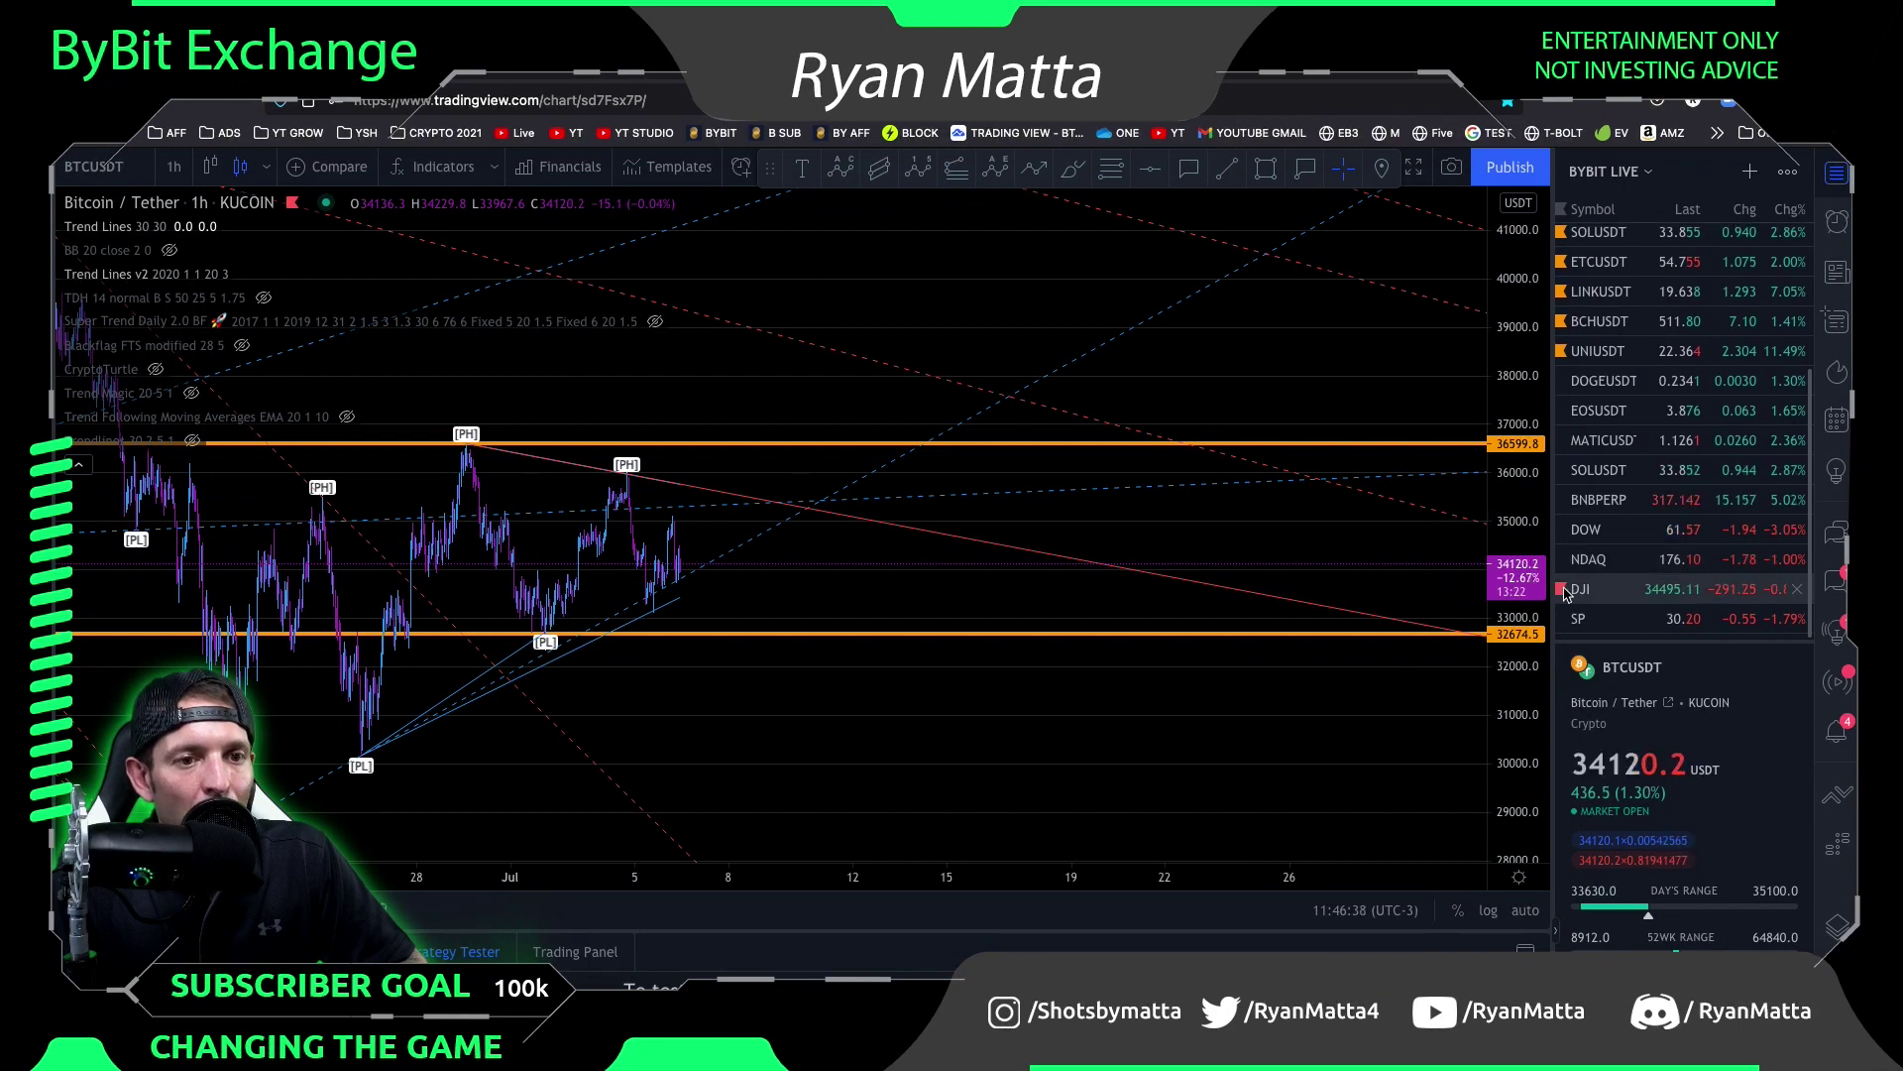
scroll(1366, 603, down, 3)
scroll(1366, 602, down, 3)
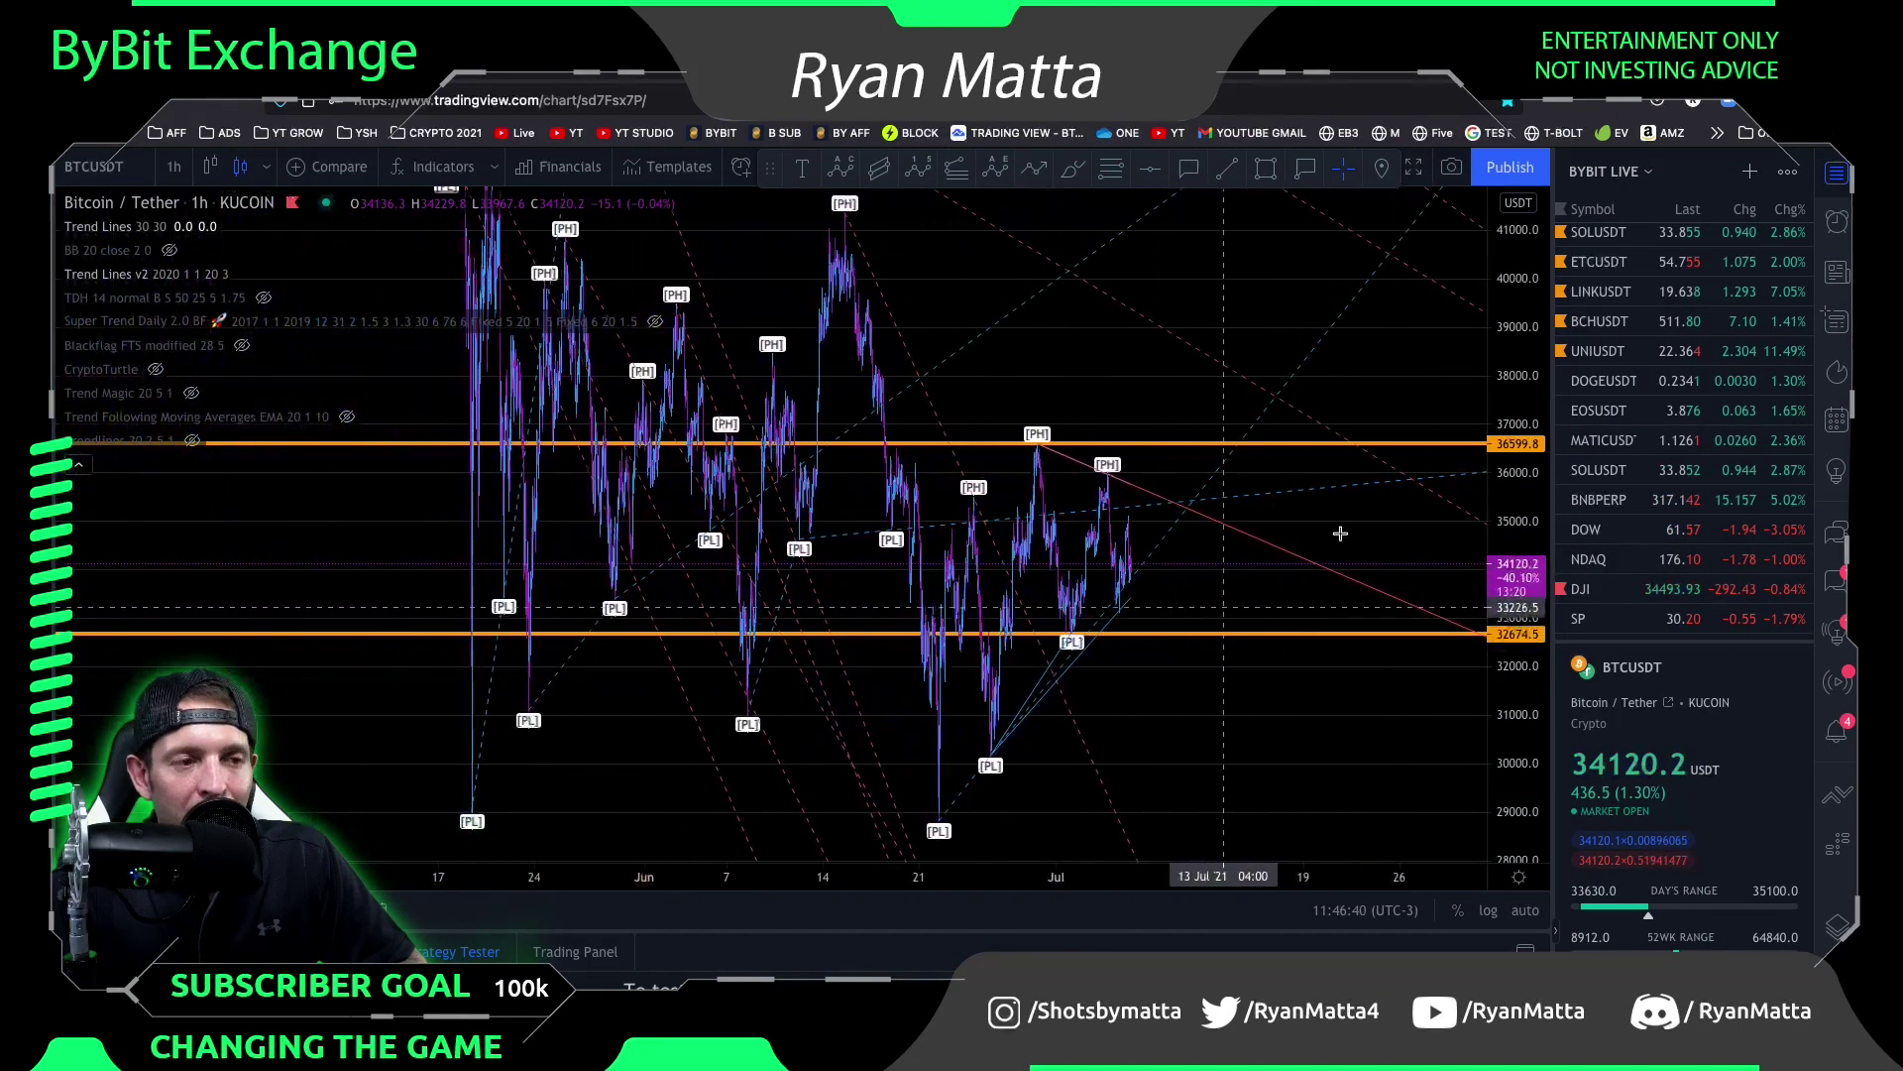
drag(1503, 395, 1502, 615)
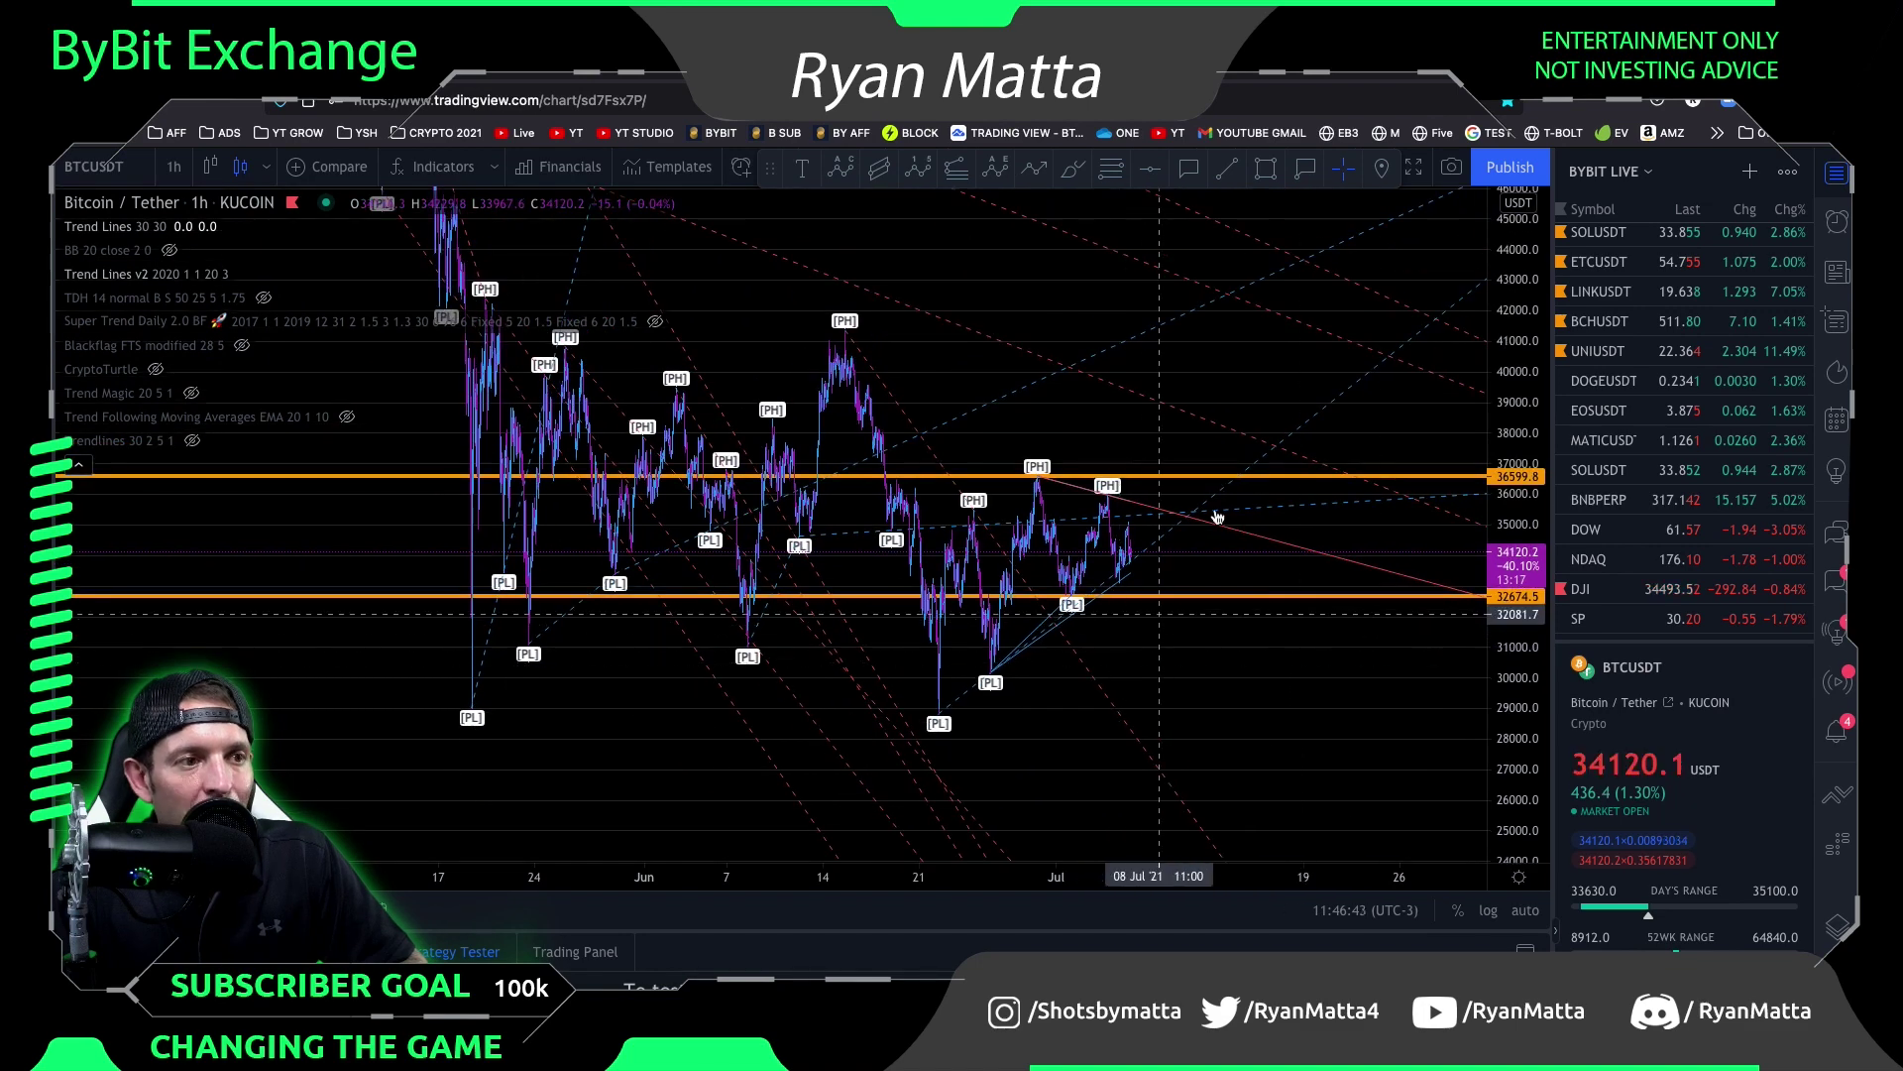
Hide the Trend Lines v2 and Trend Lines indicators on the 1-hour chart
scroll(1220, 484, up, 2)
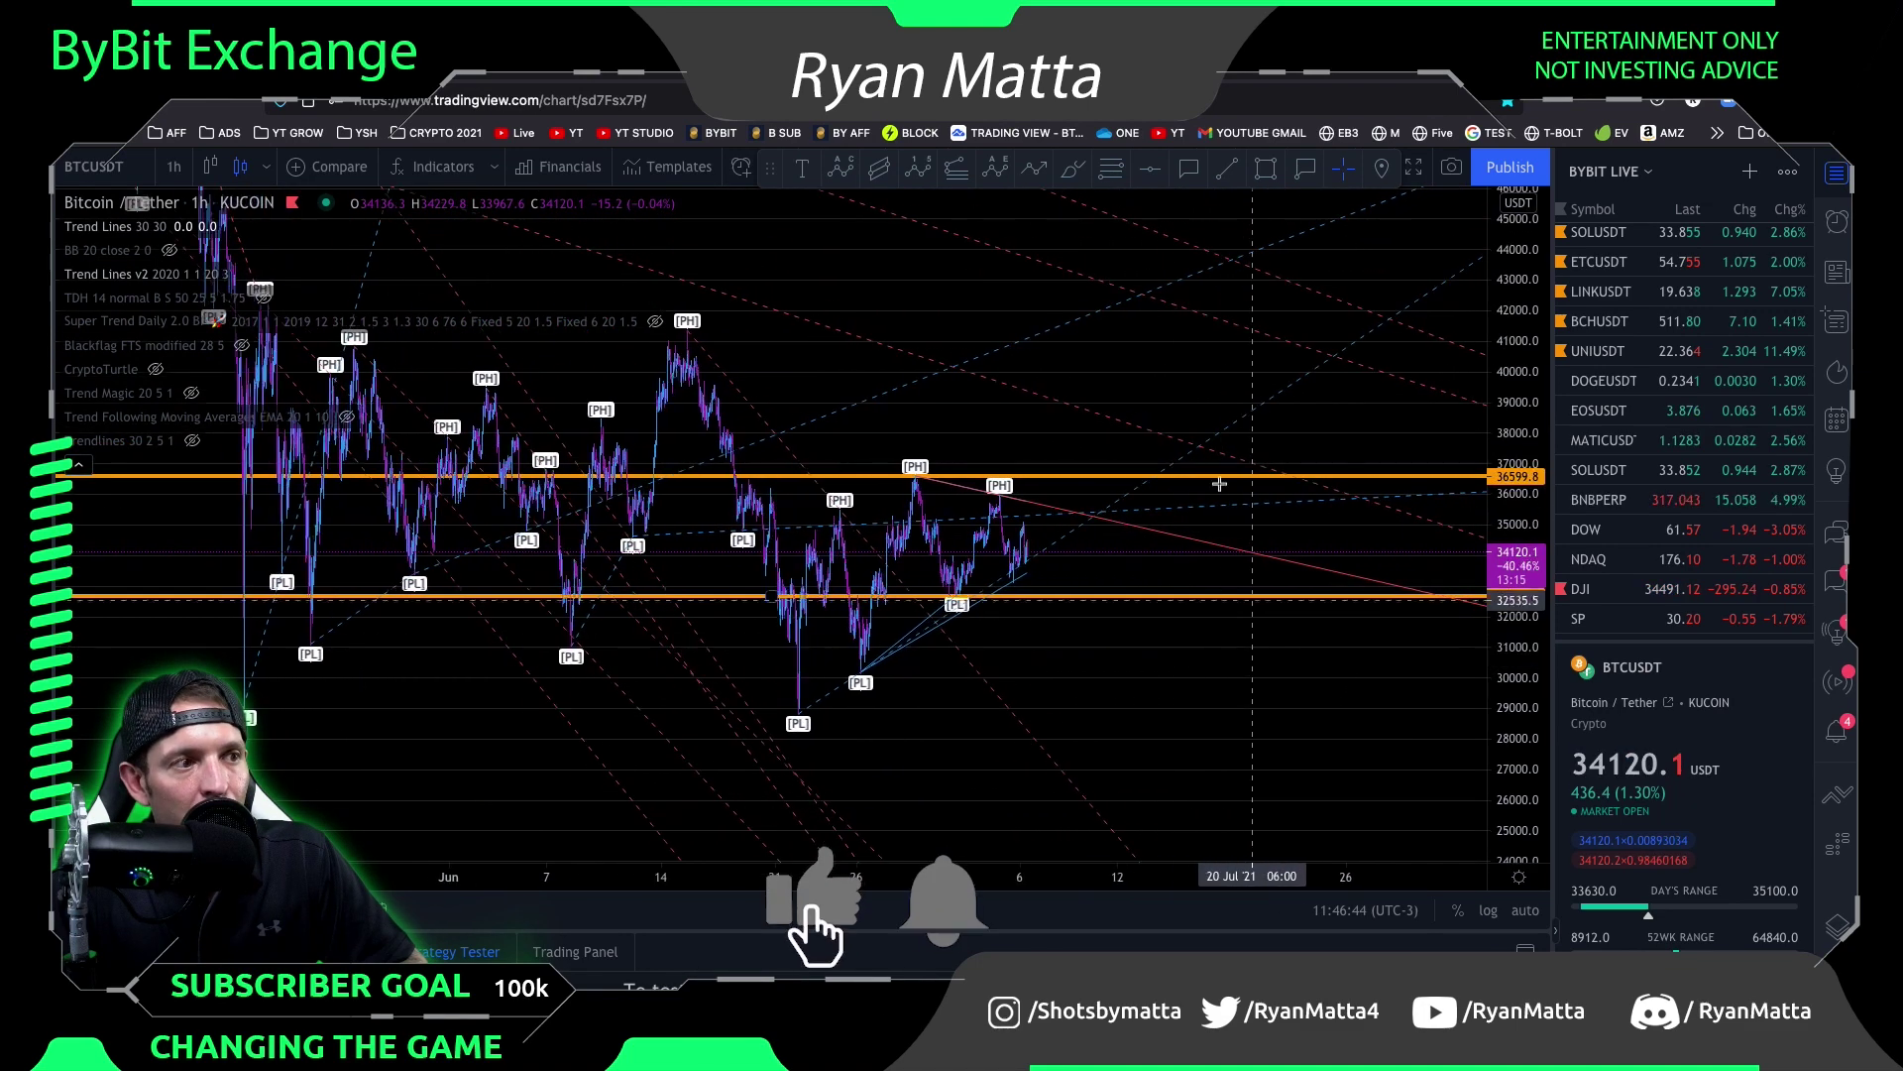
drag(1219, 484, 1376, 499)
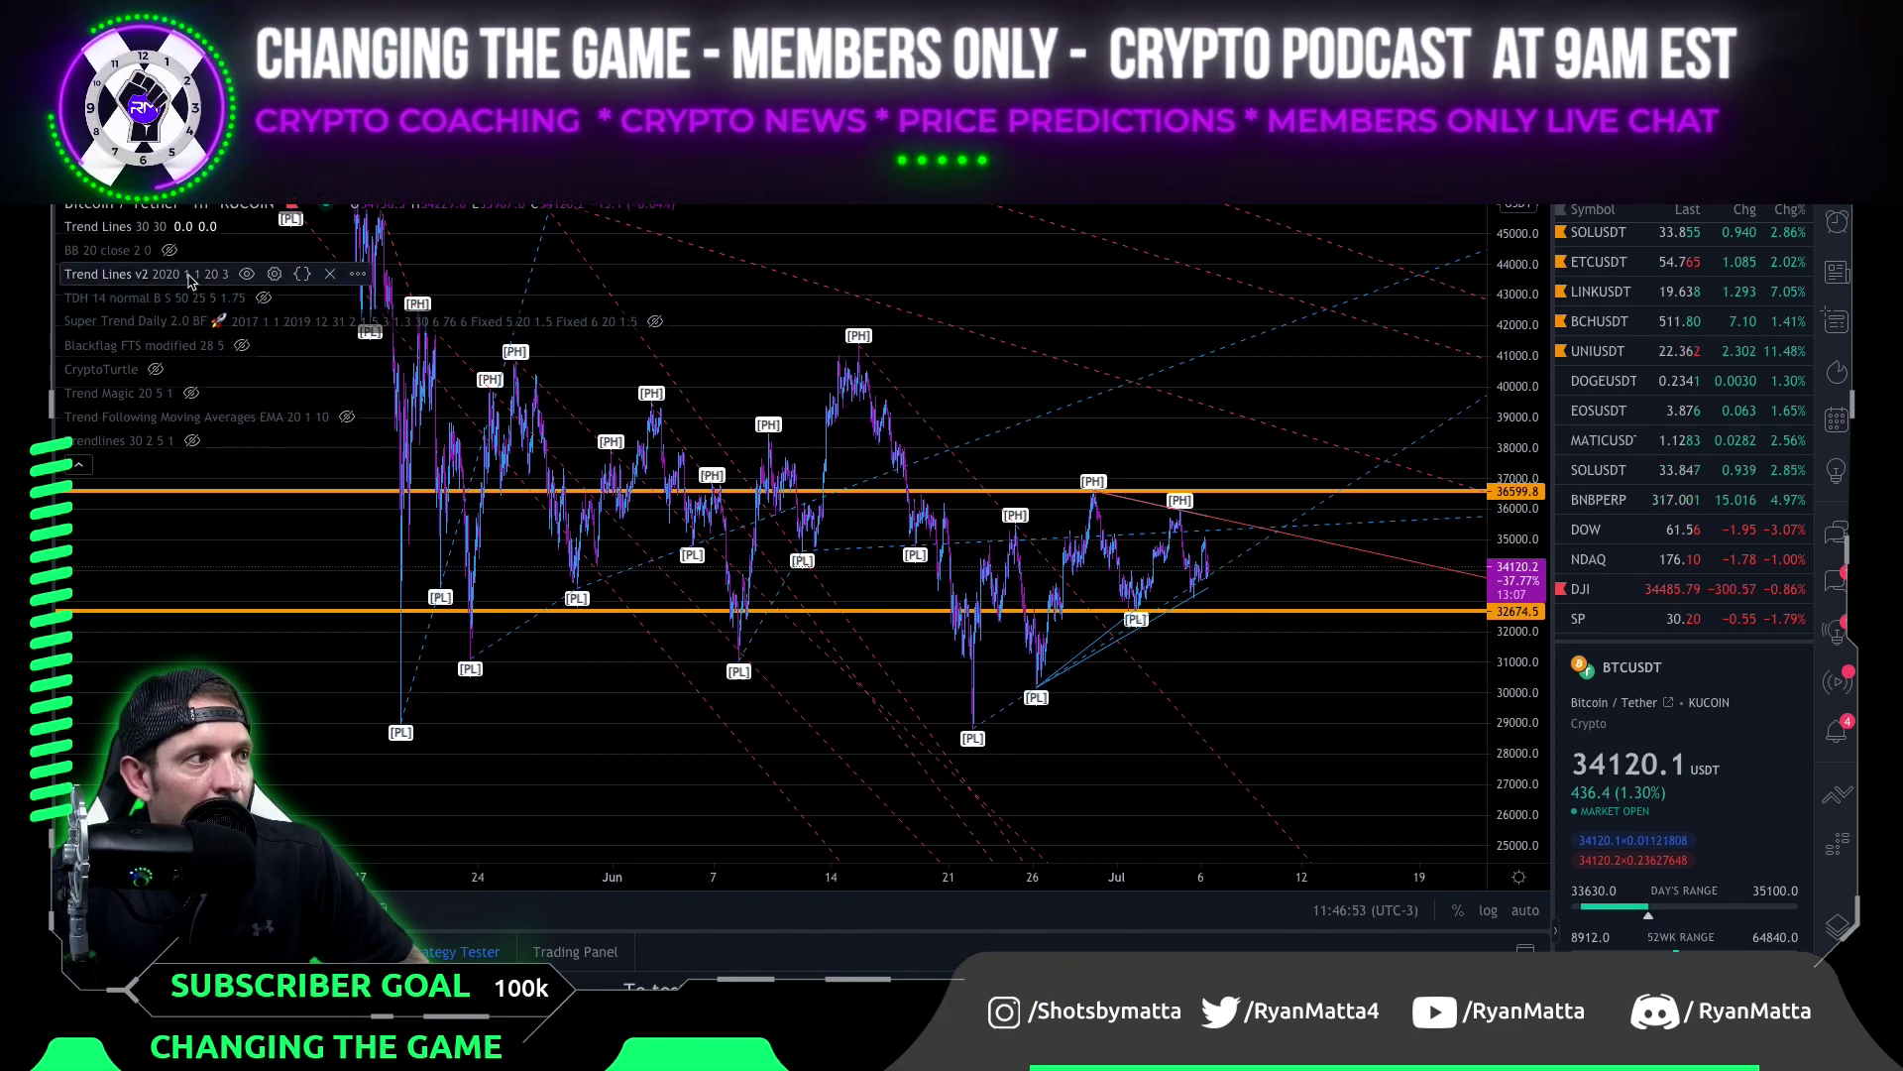
click(246, 273)
click(185, 226)
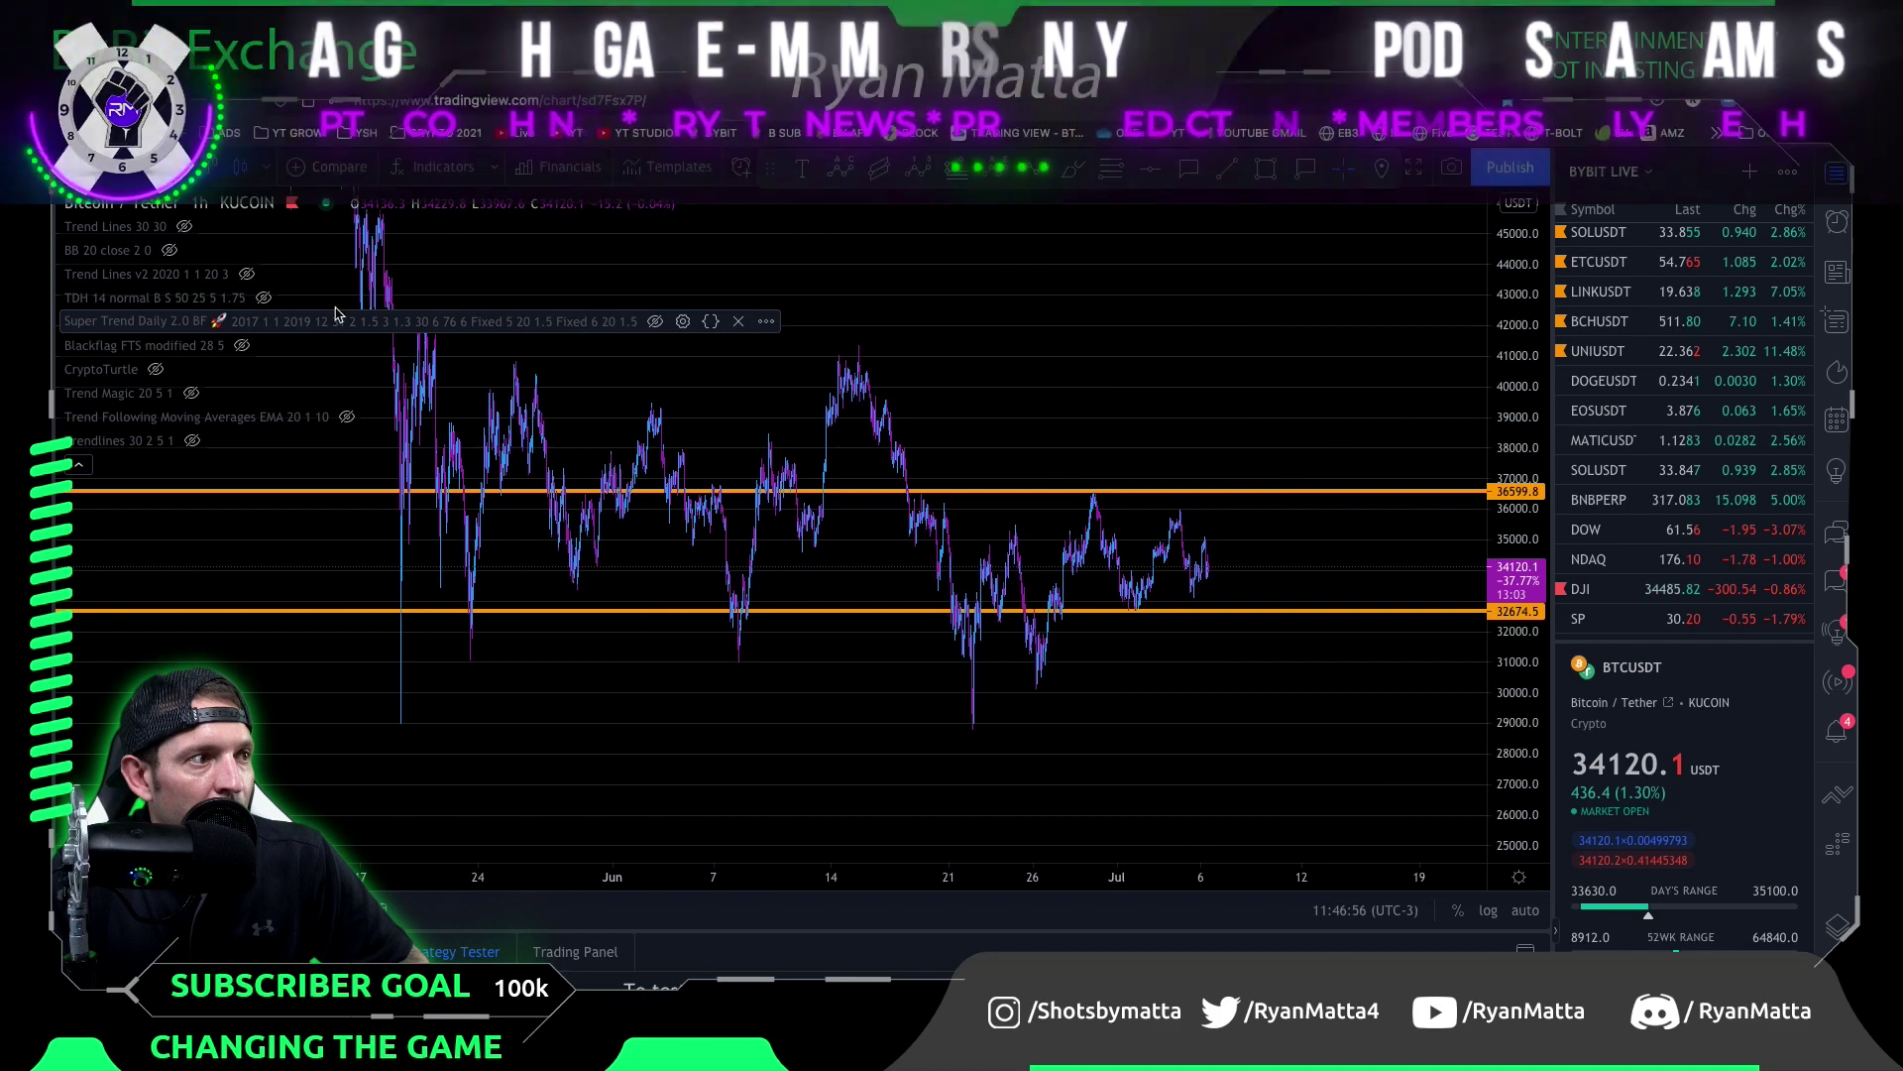
Show the TDH indicator and examine its buy and sell signals around the two horizontal levels in late June and early July
click(263, 297)
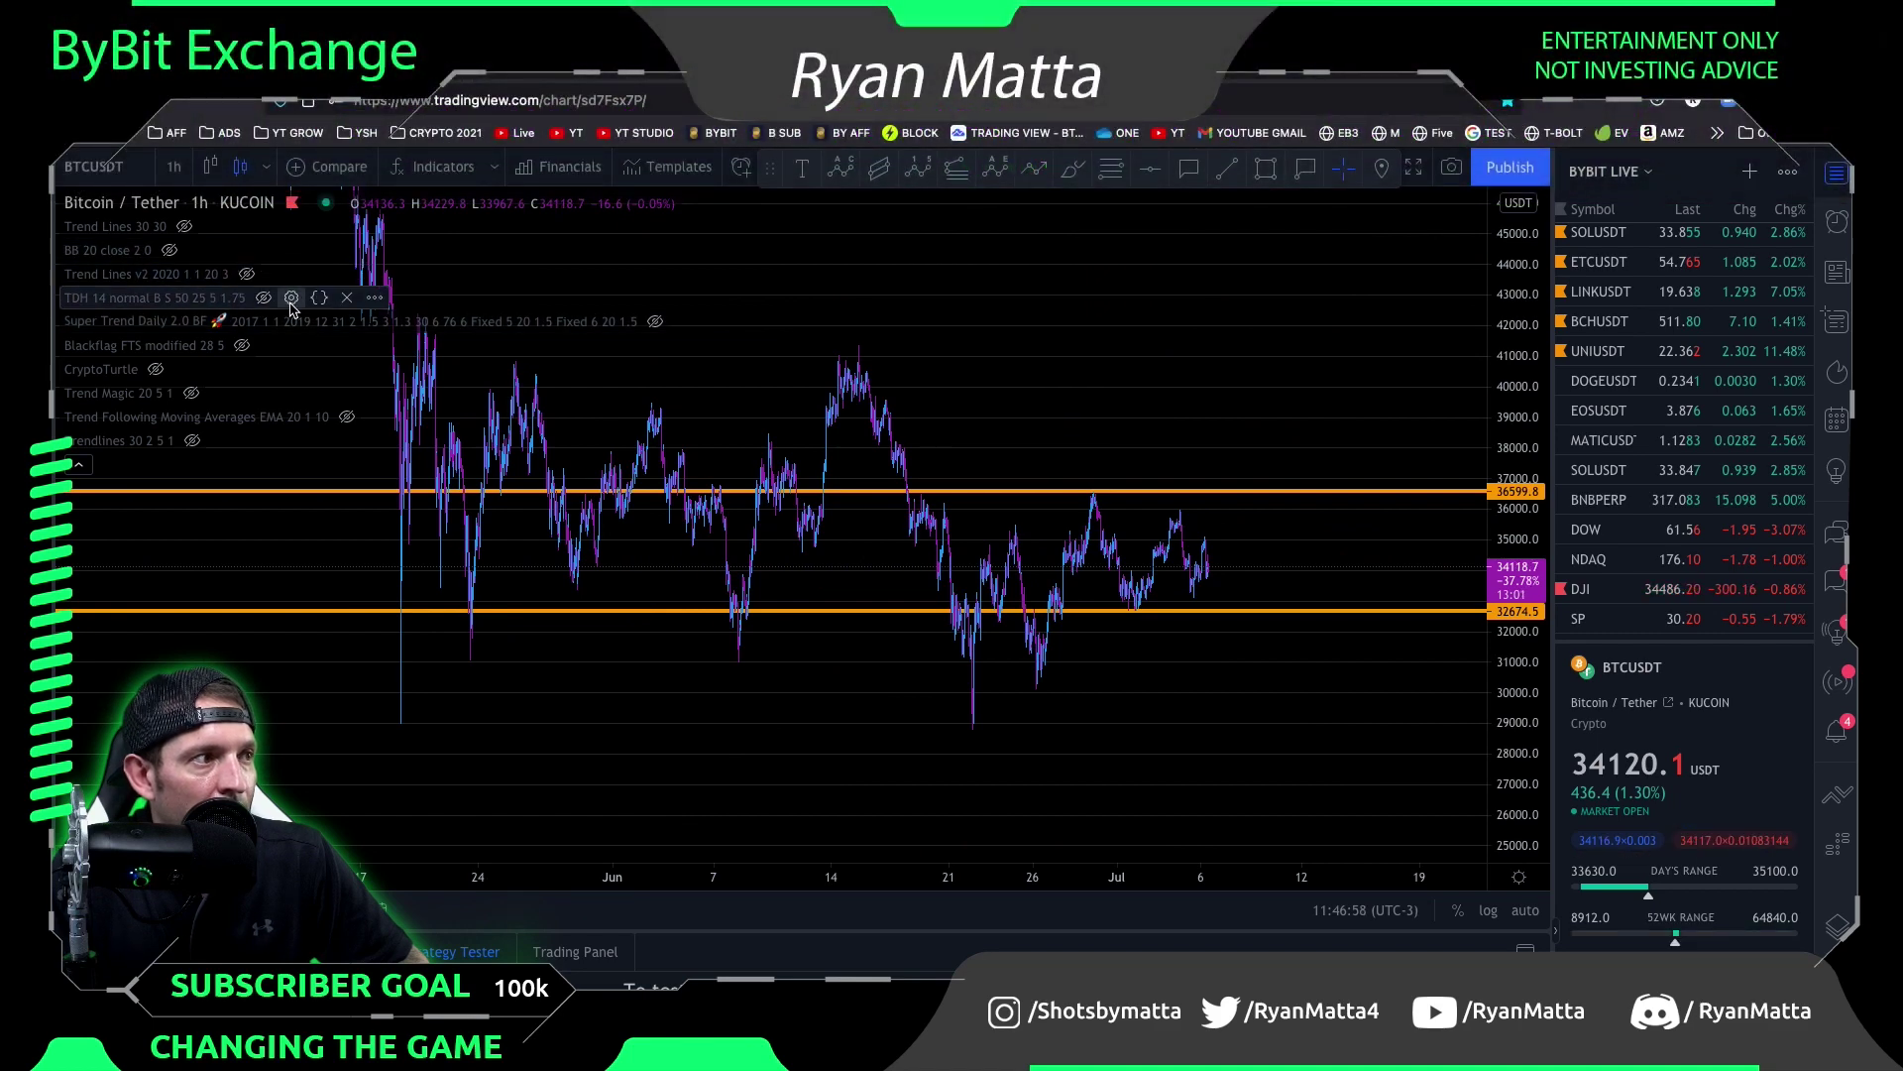
scroll(1035, 483, up, 4)
drag(1035, 483, 1090, 495)
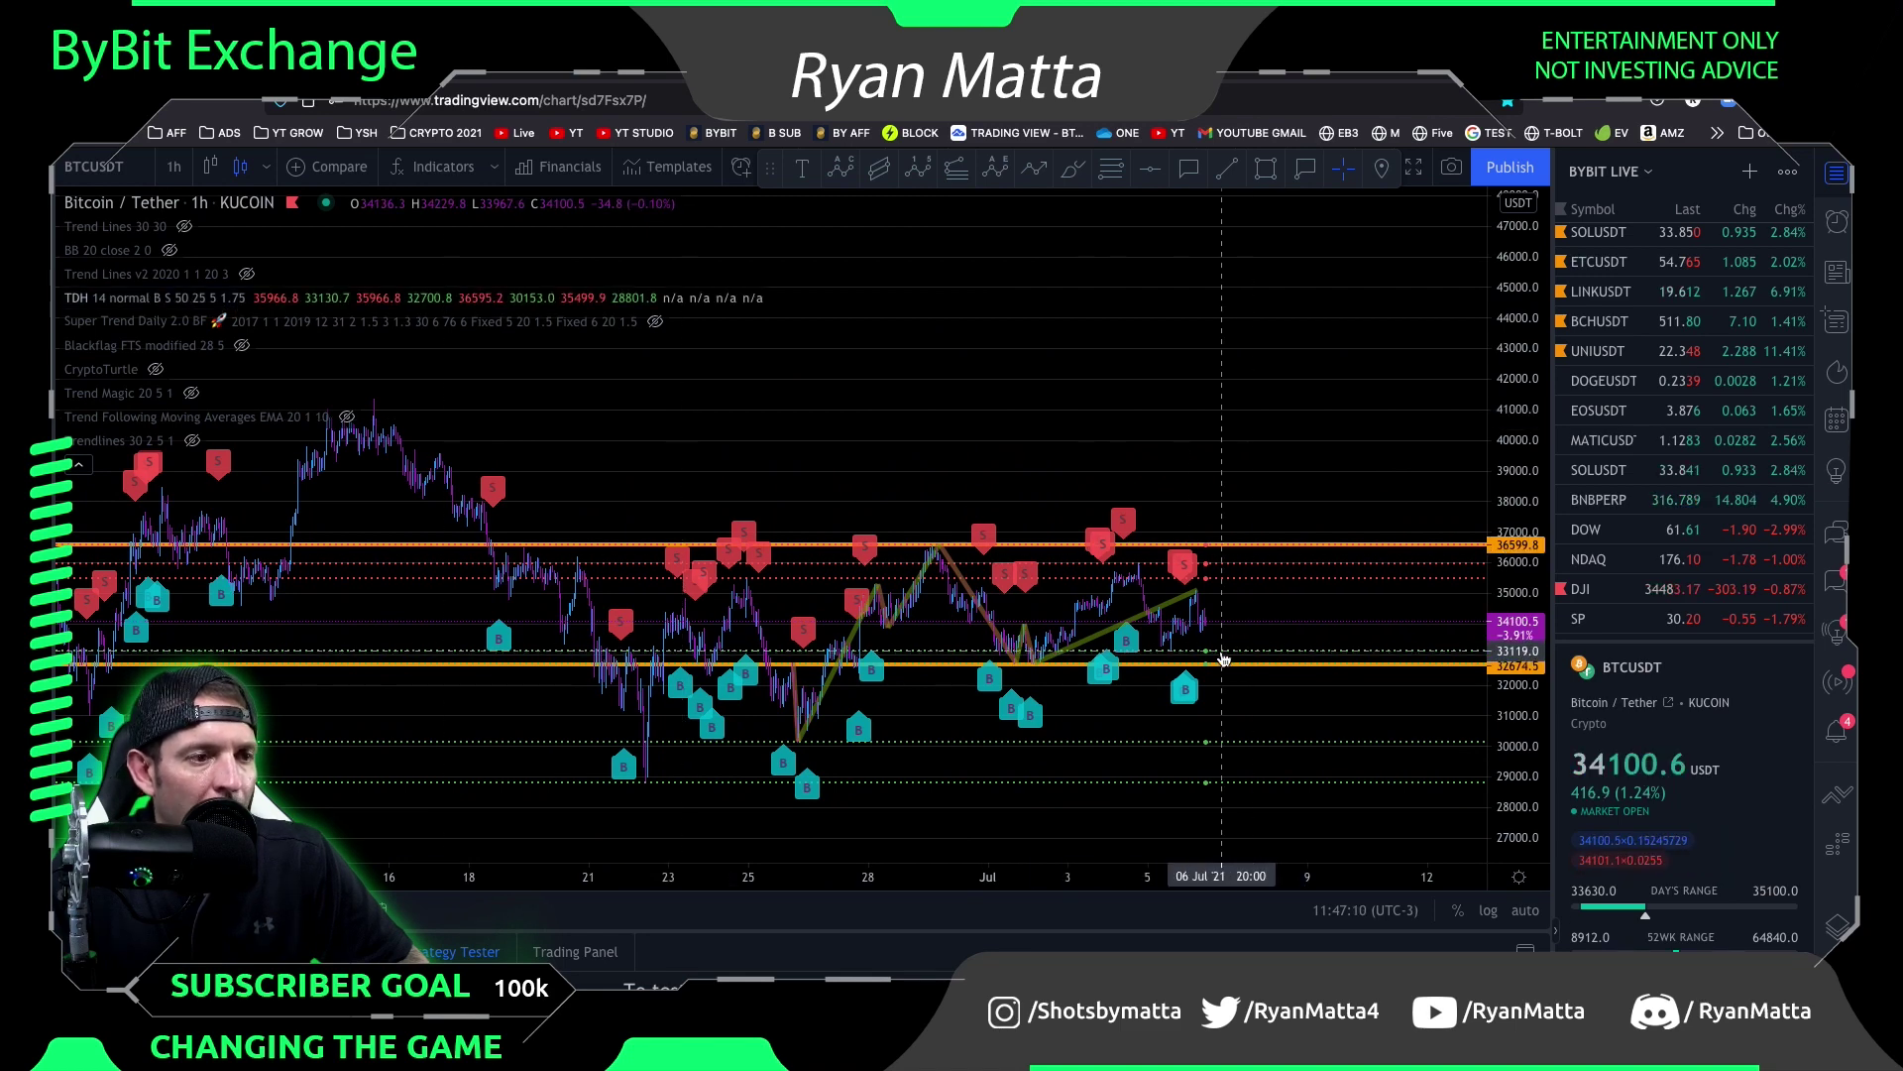
scroll(1293, 615, up, 4)
drag(1519, 732, 1420, 408)
drag(1080, 509, 1338, 364)
scroll(1340, 390, up, 2)
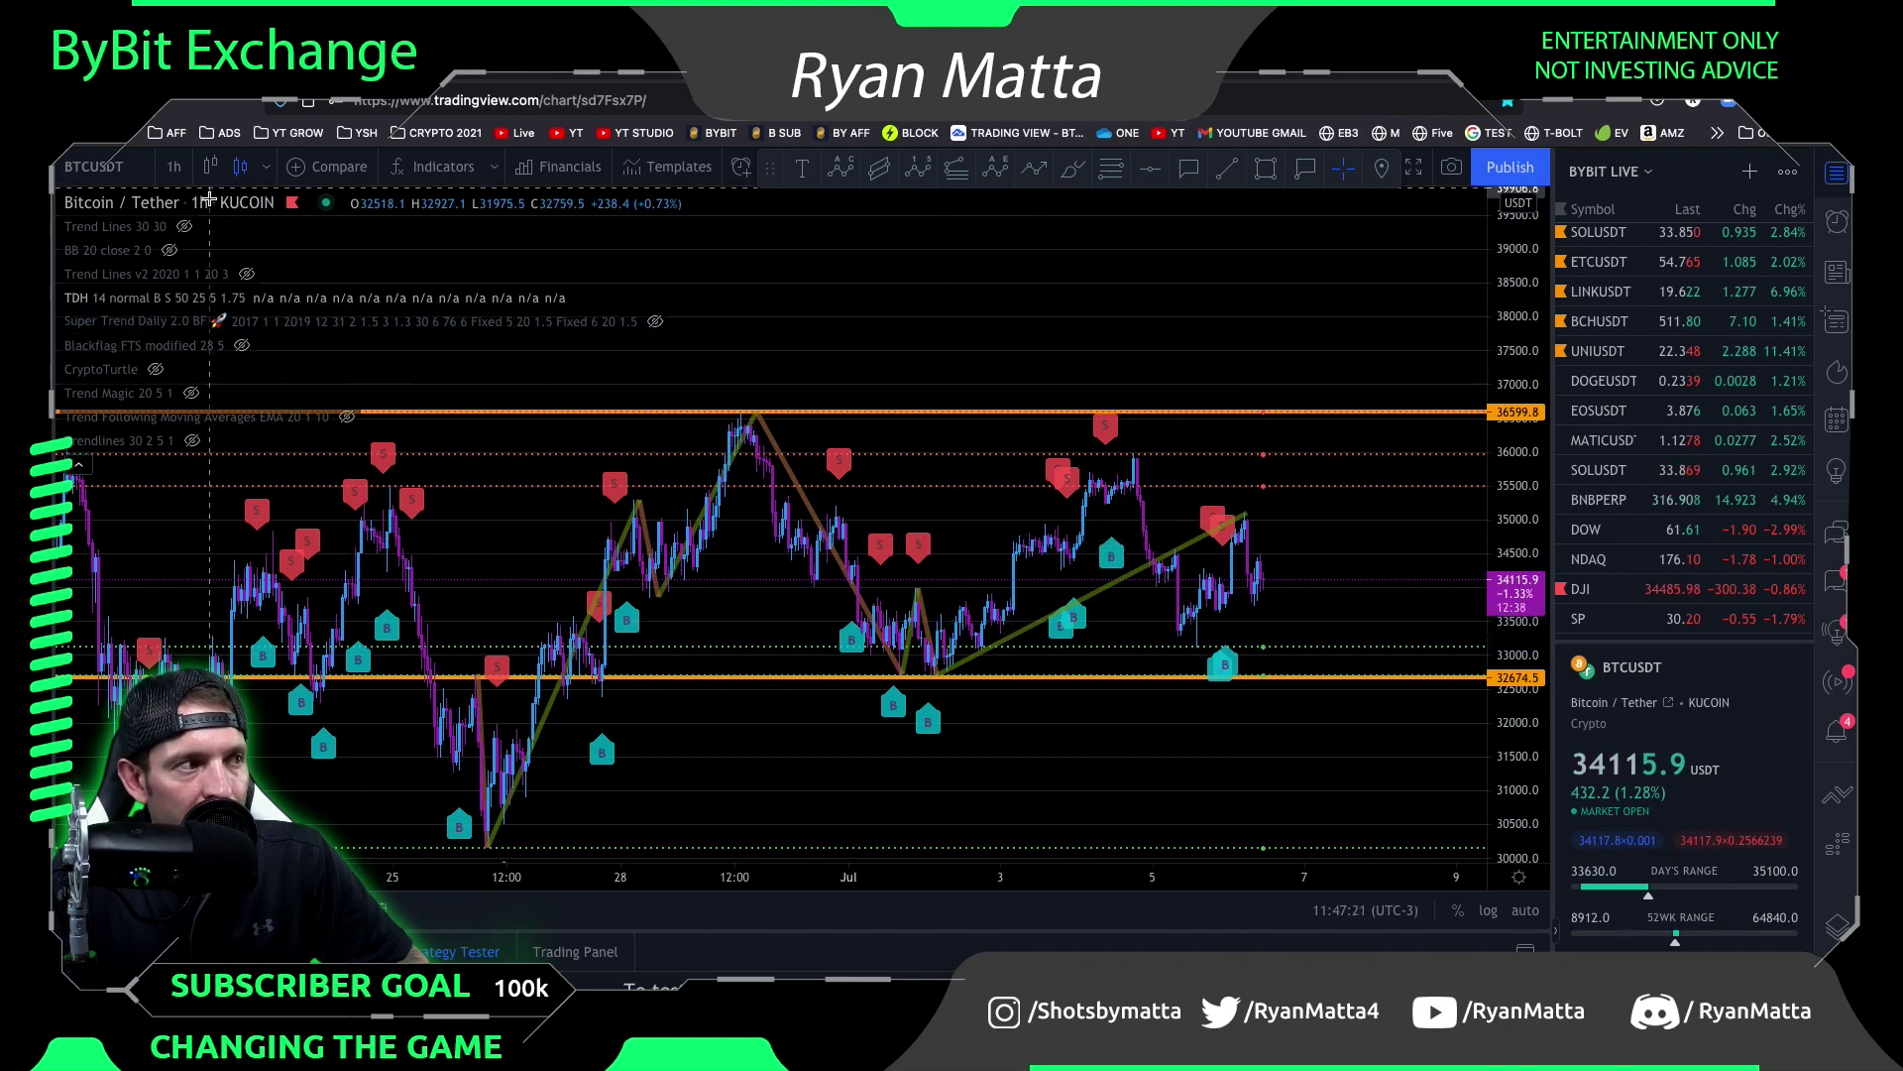
Switch the chart to the 1-day interval and examine the TDH signals around the 2021 peak, the May drop and the following range
click(173, 166)
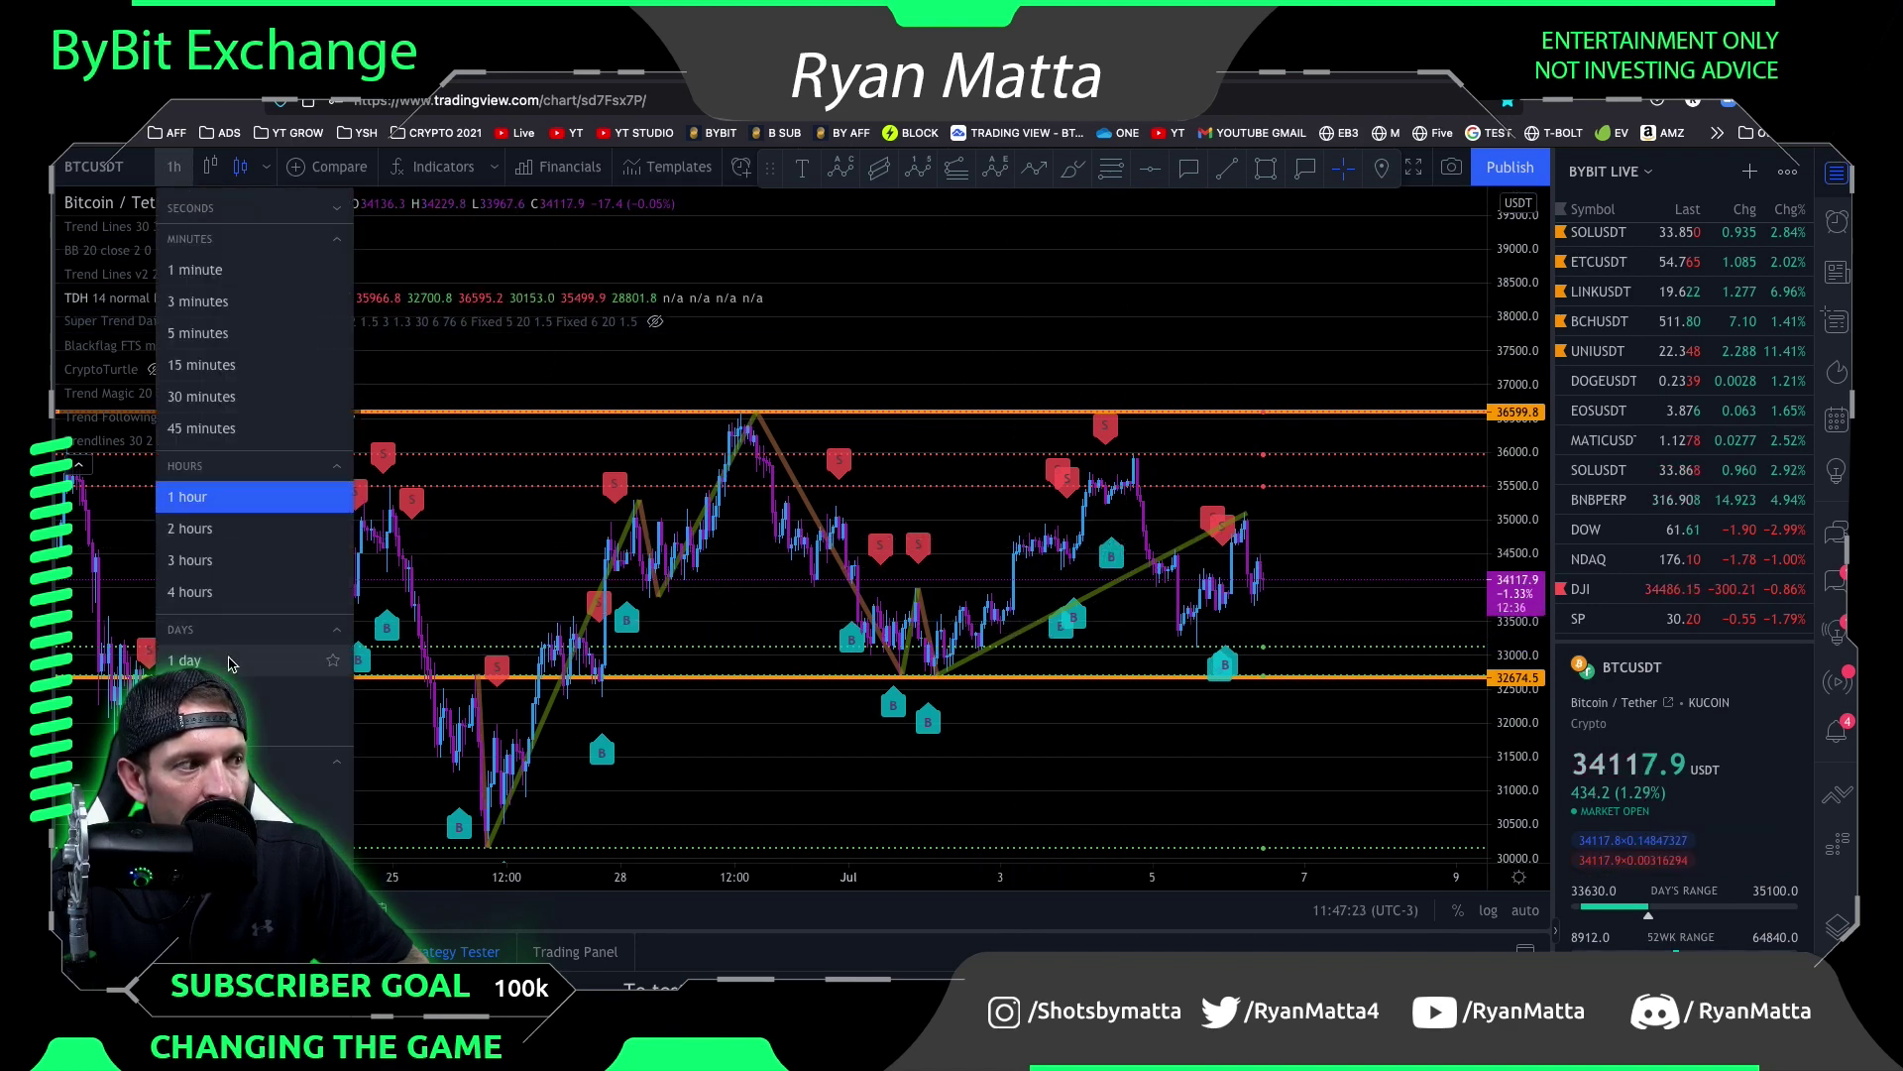
click(184, 660)
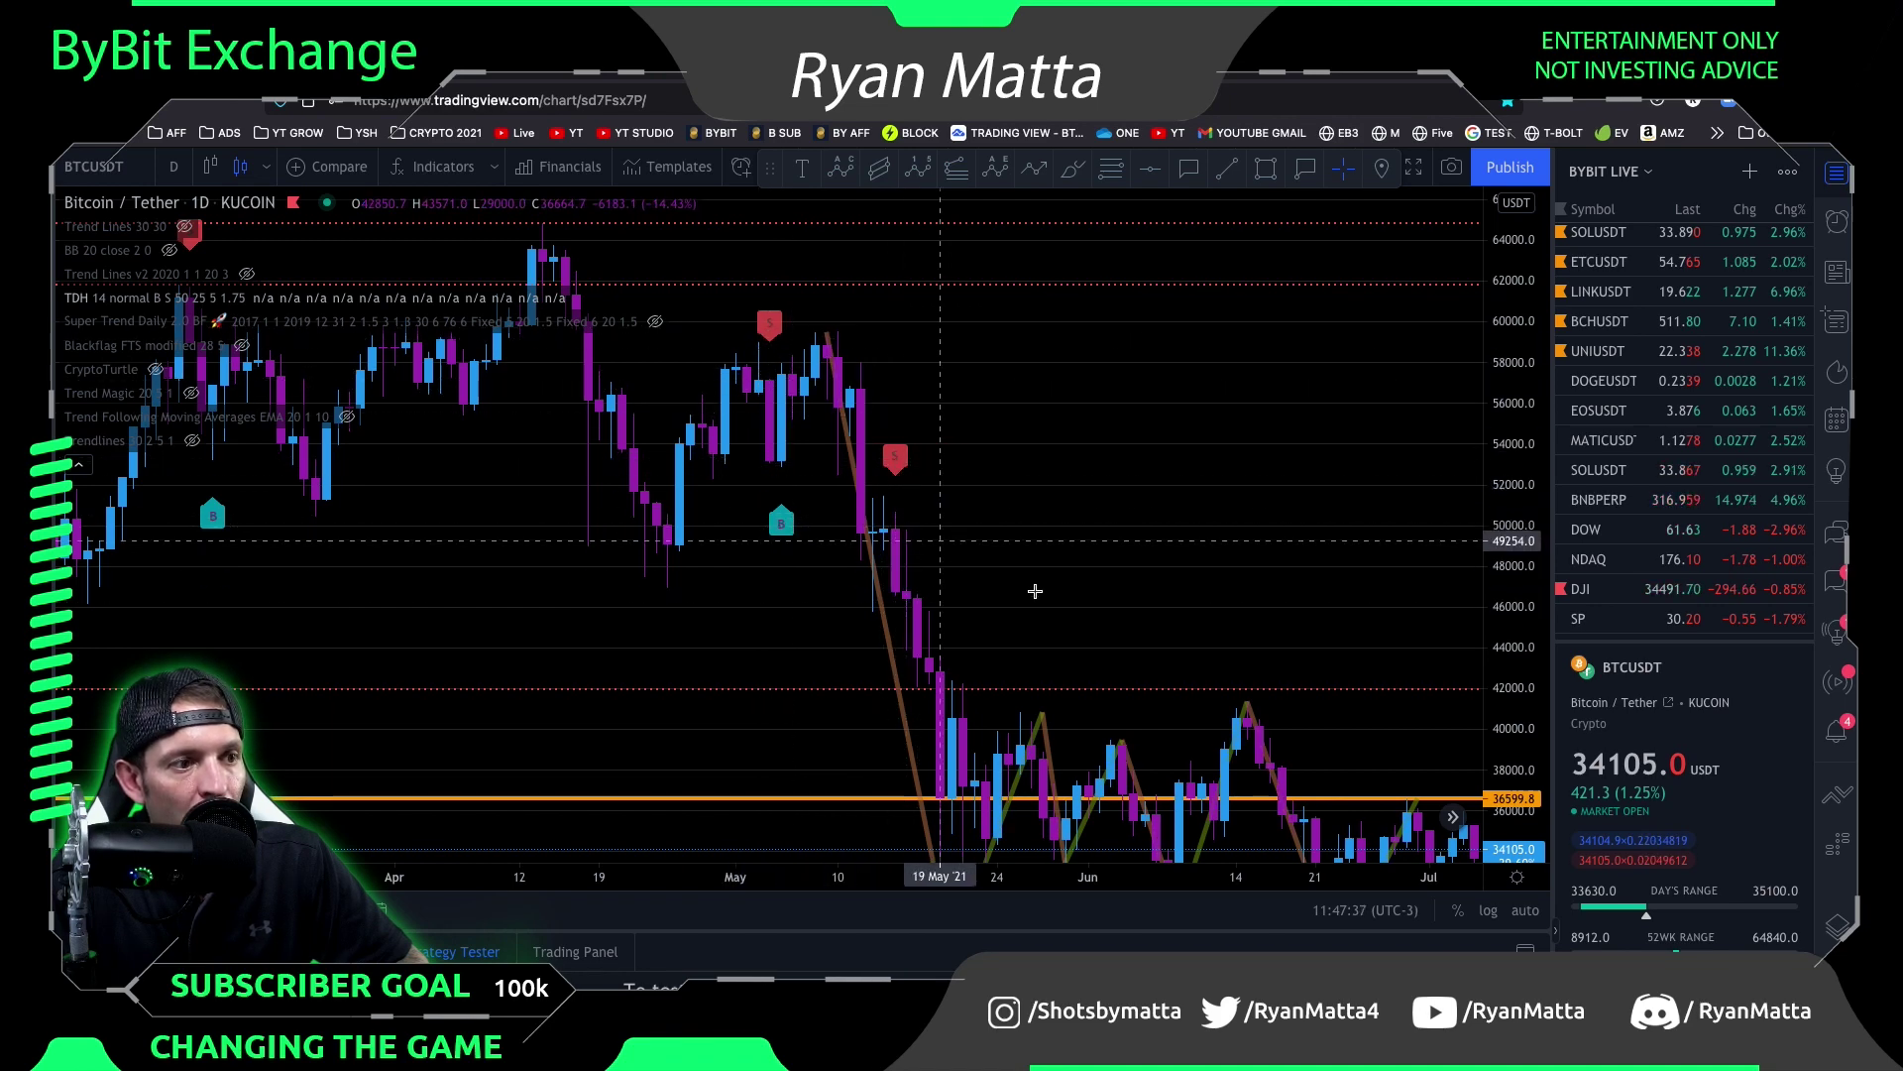
drag(1071, 600, 973, 345)
drag(1511, 361, 1512, 560)
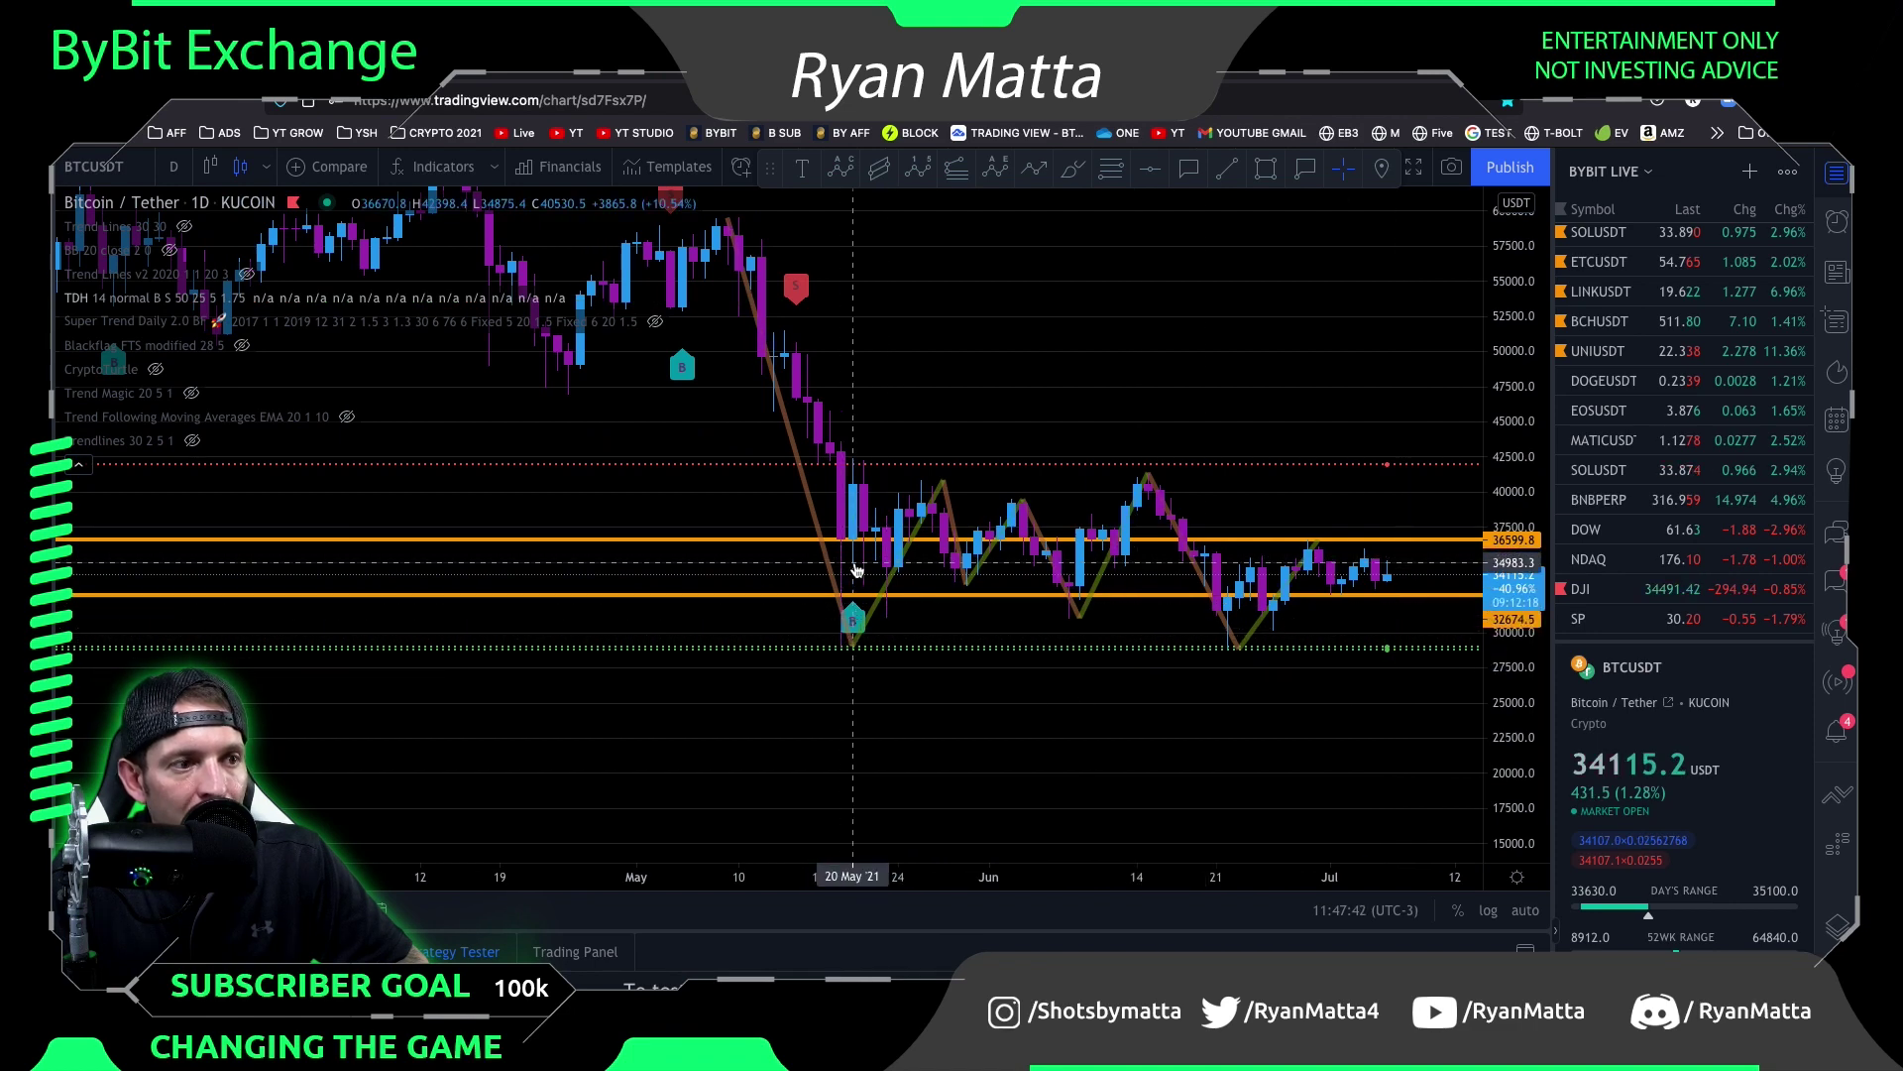
scroll(1189, 446, down, 5)
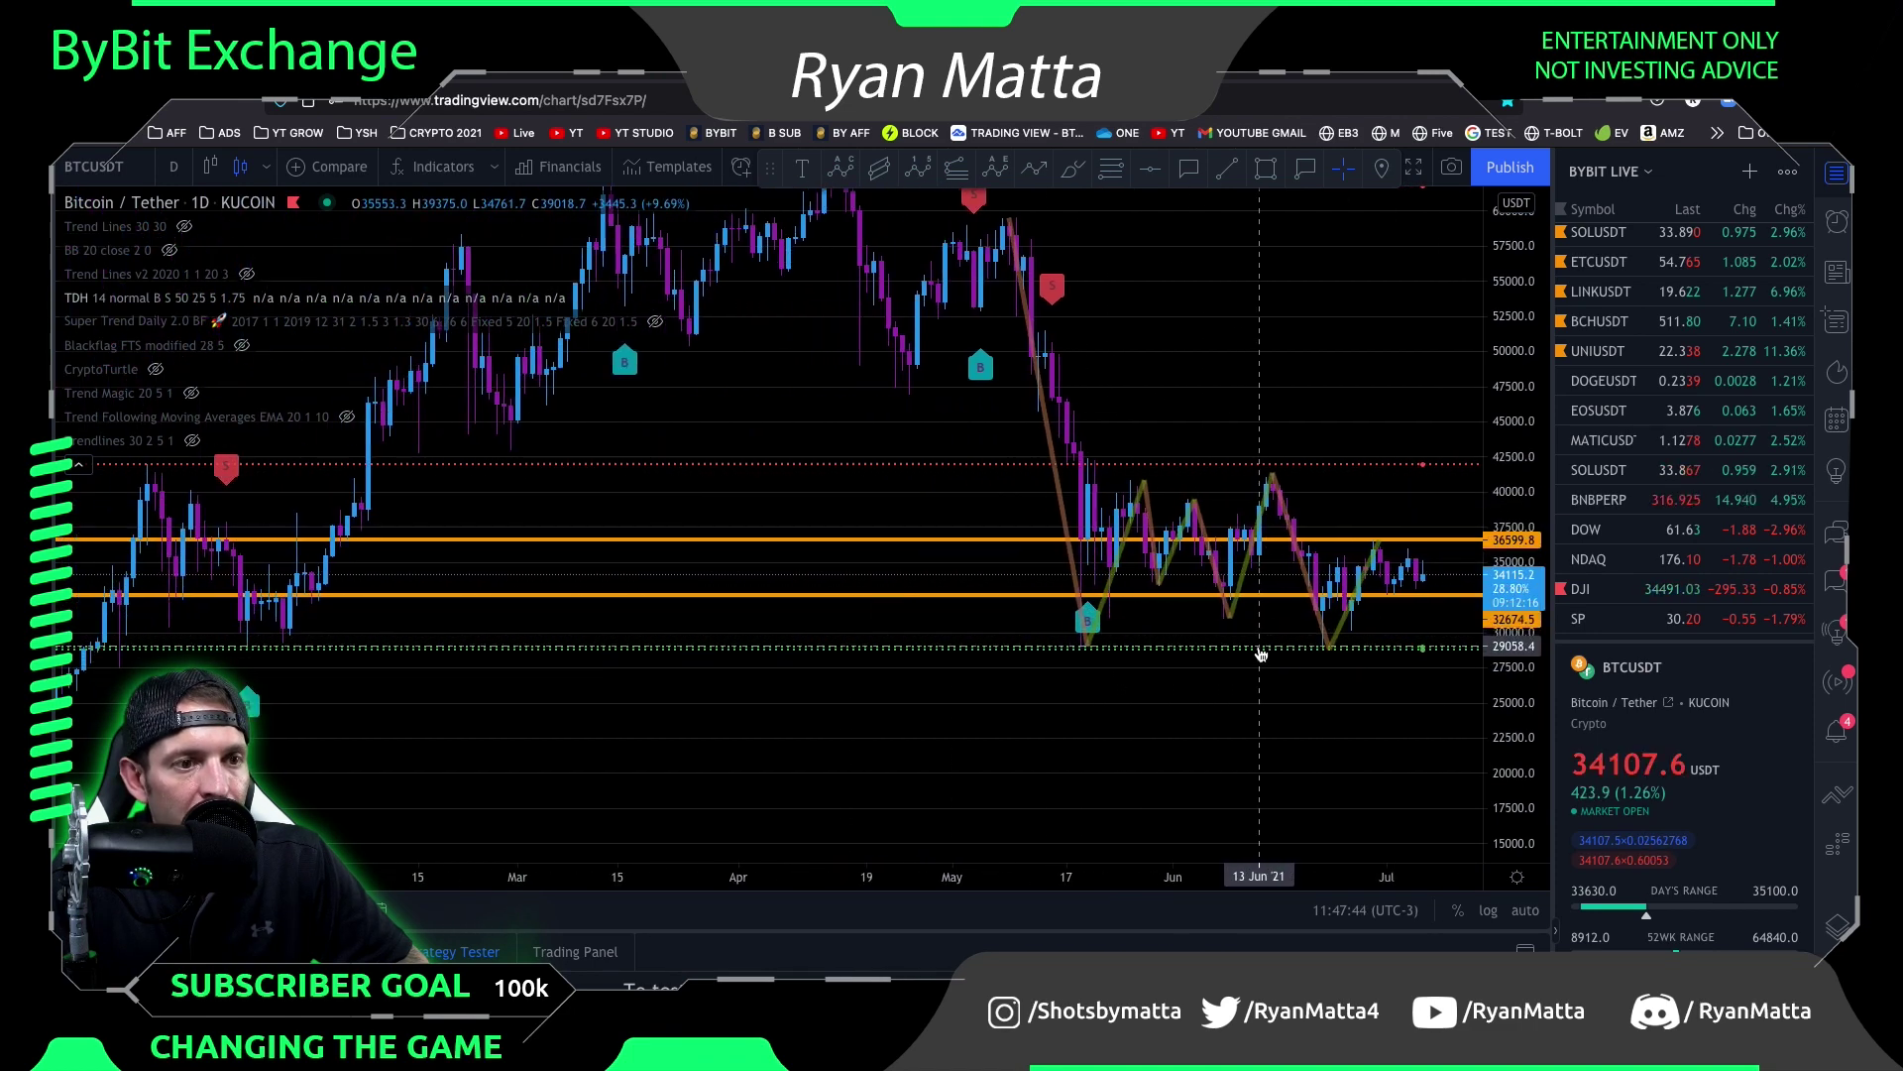
drag(1372, 388, 1360, 393)
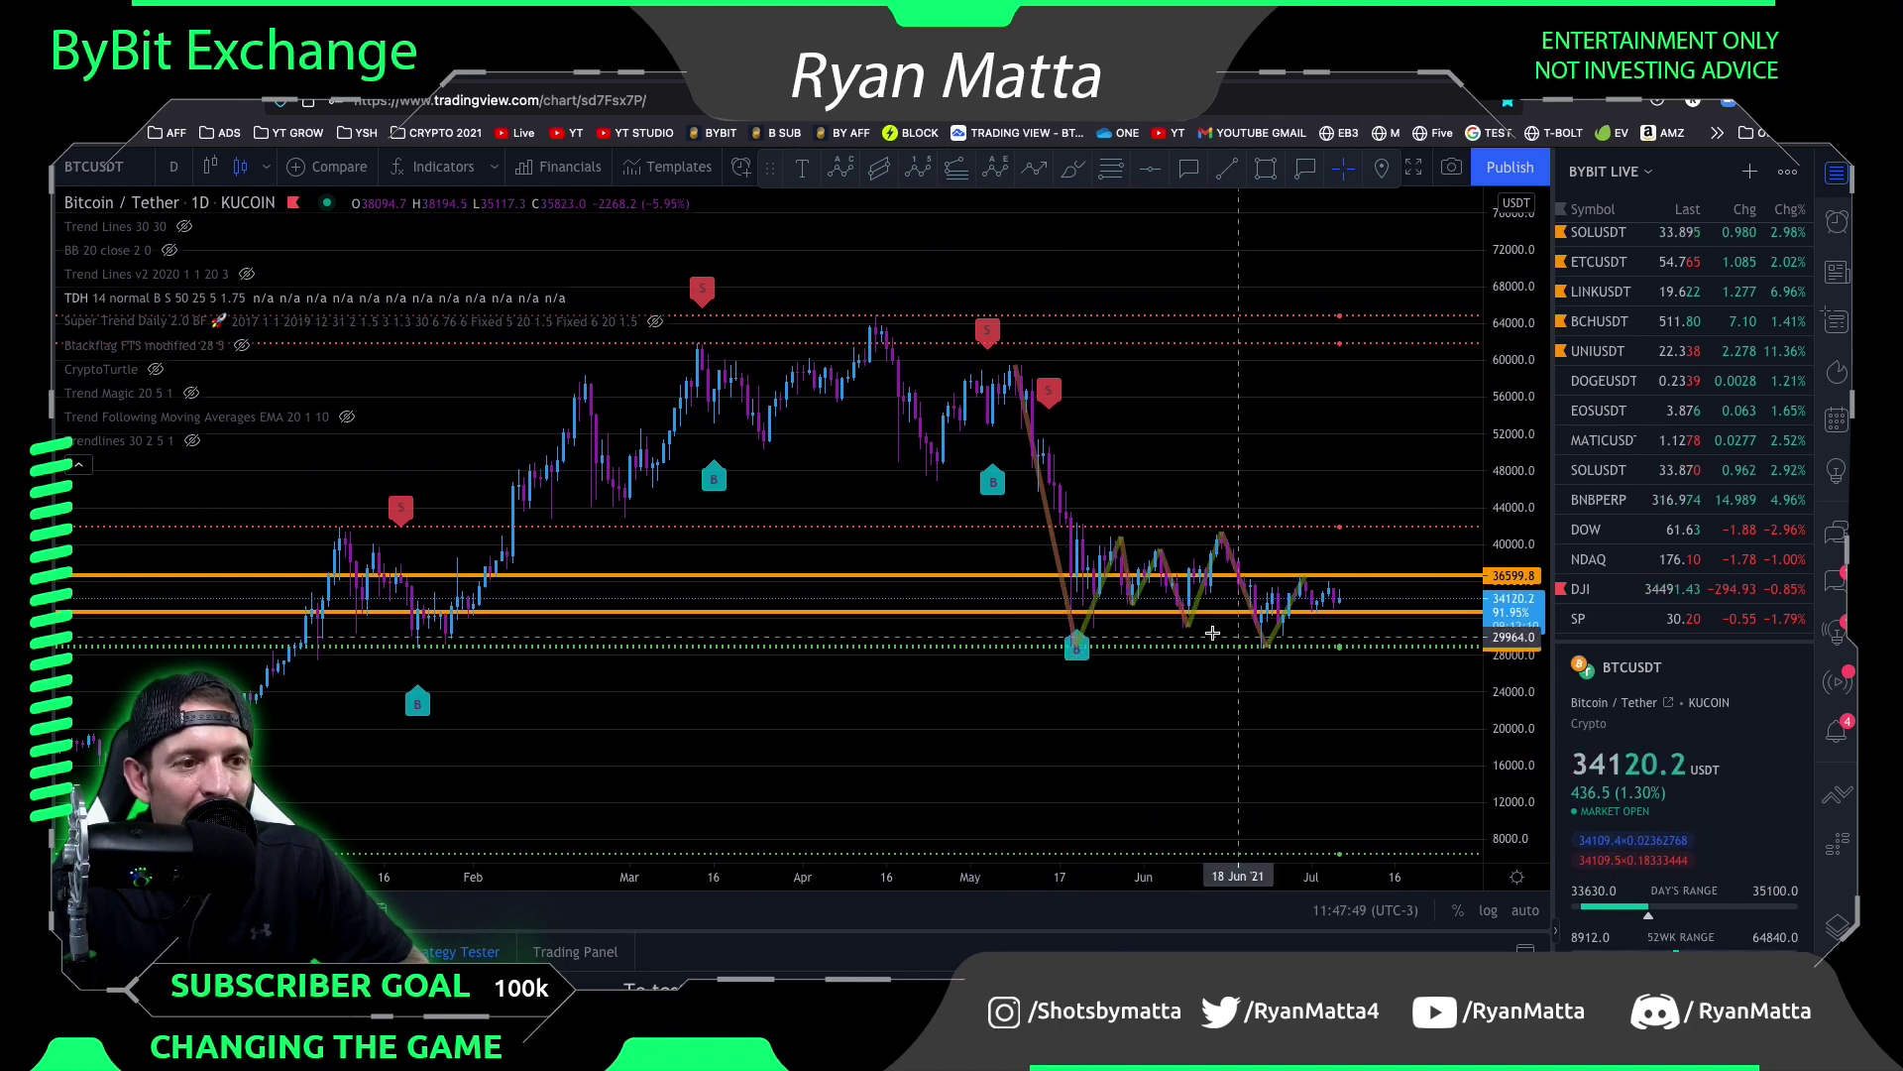
scroll(1150, 585, down, 3)
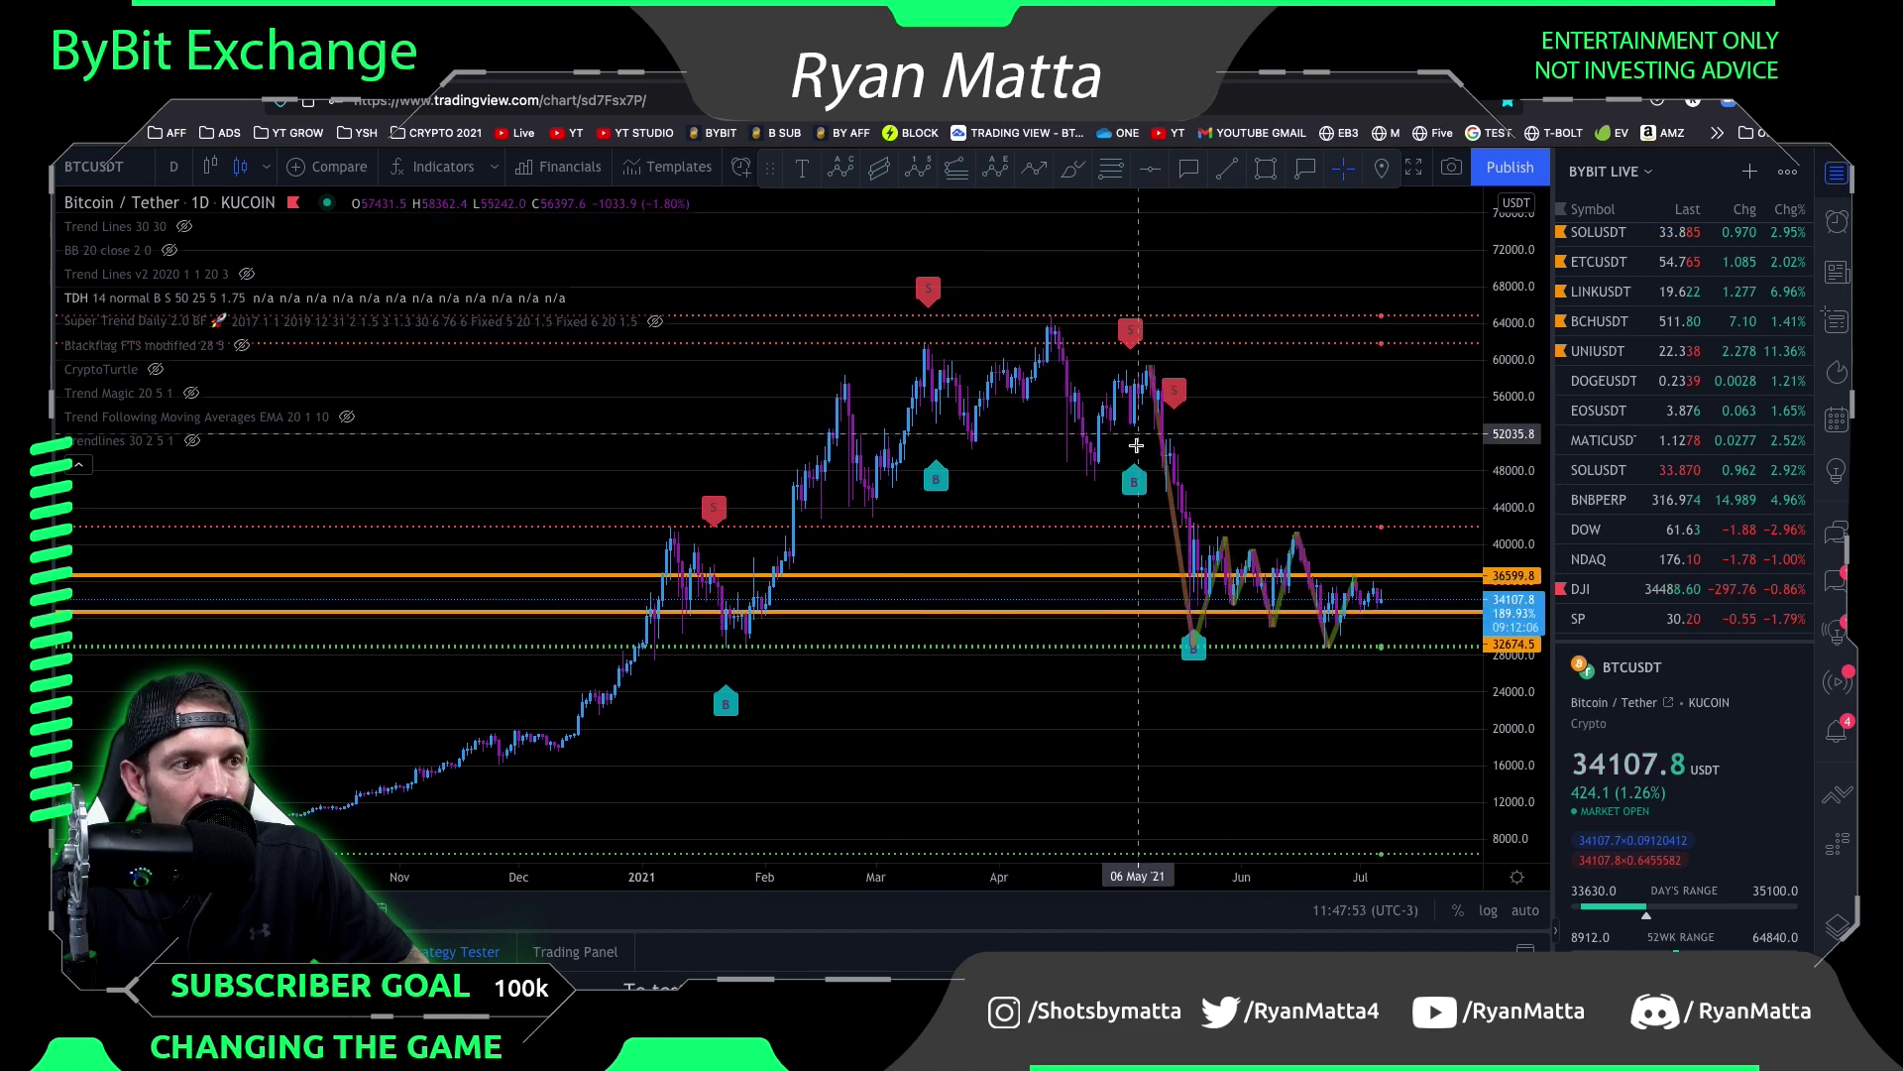
scroll(1140, 575, up, 2)
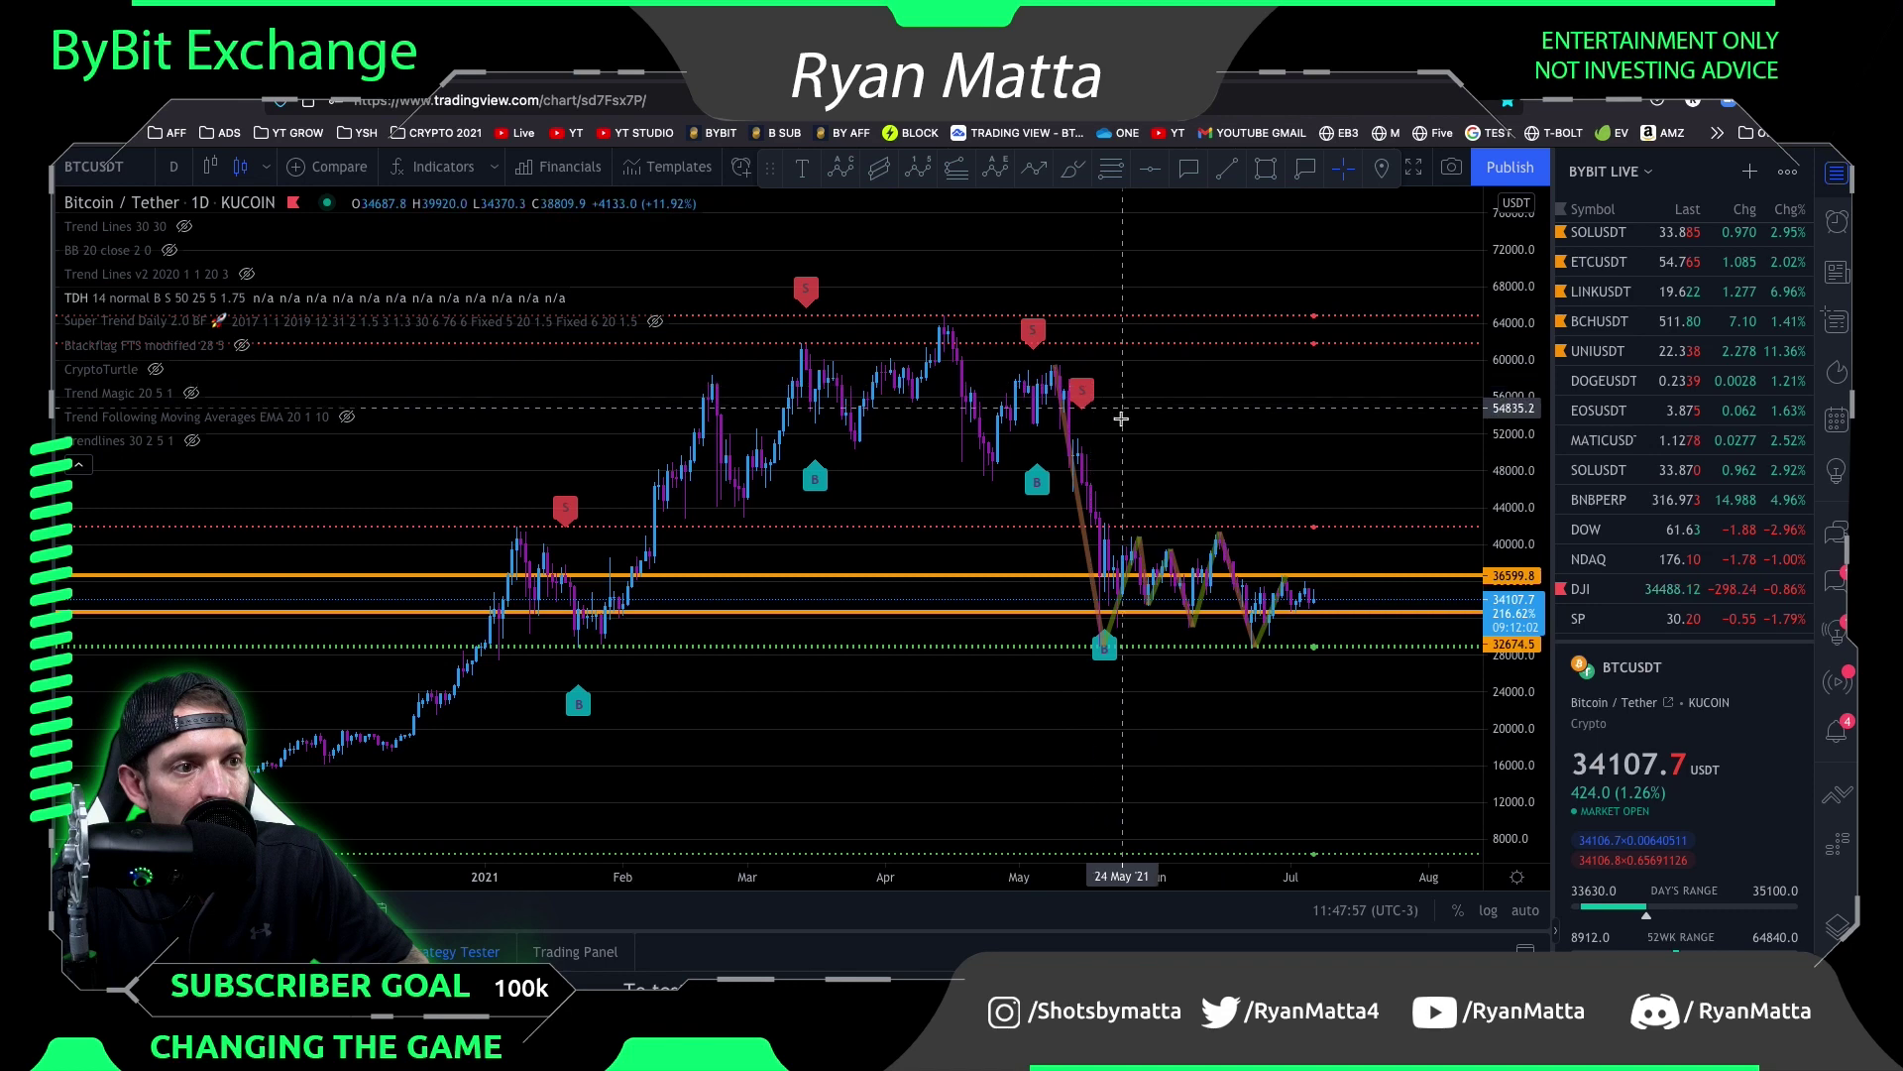
scroll(1107, 449, up, 3)
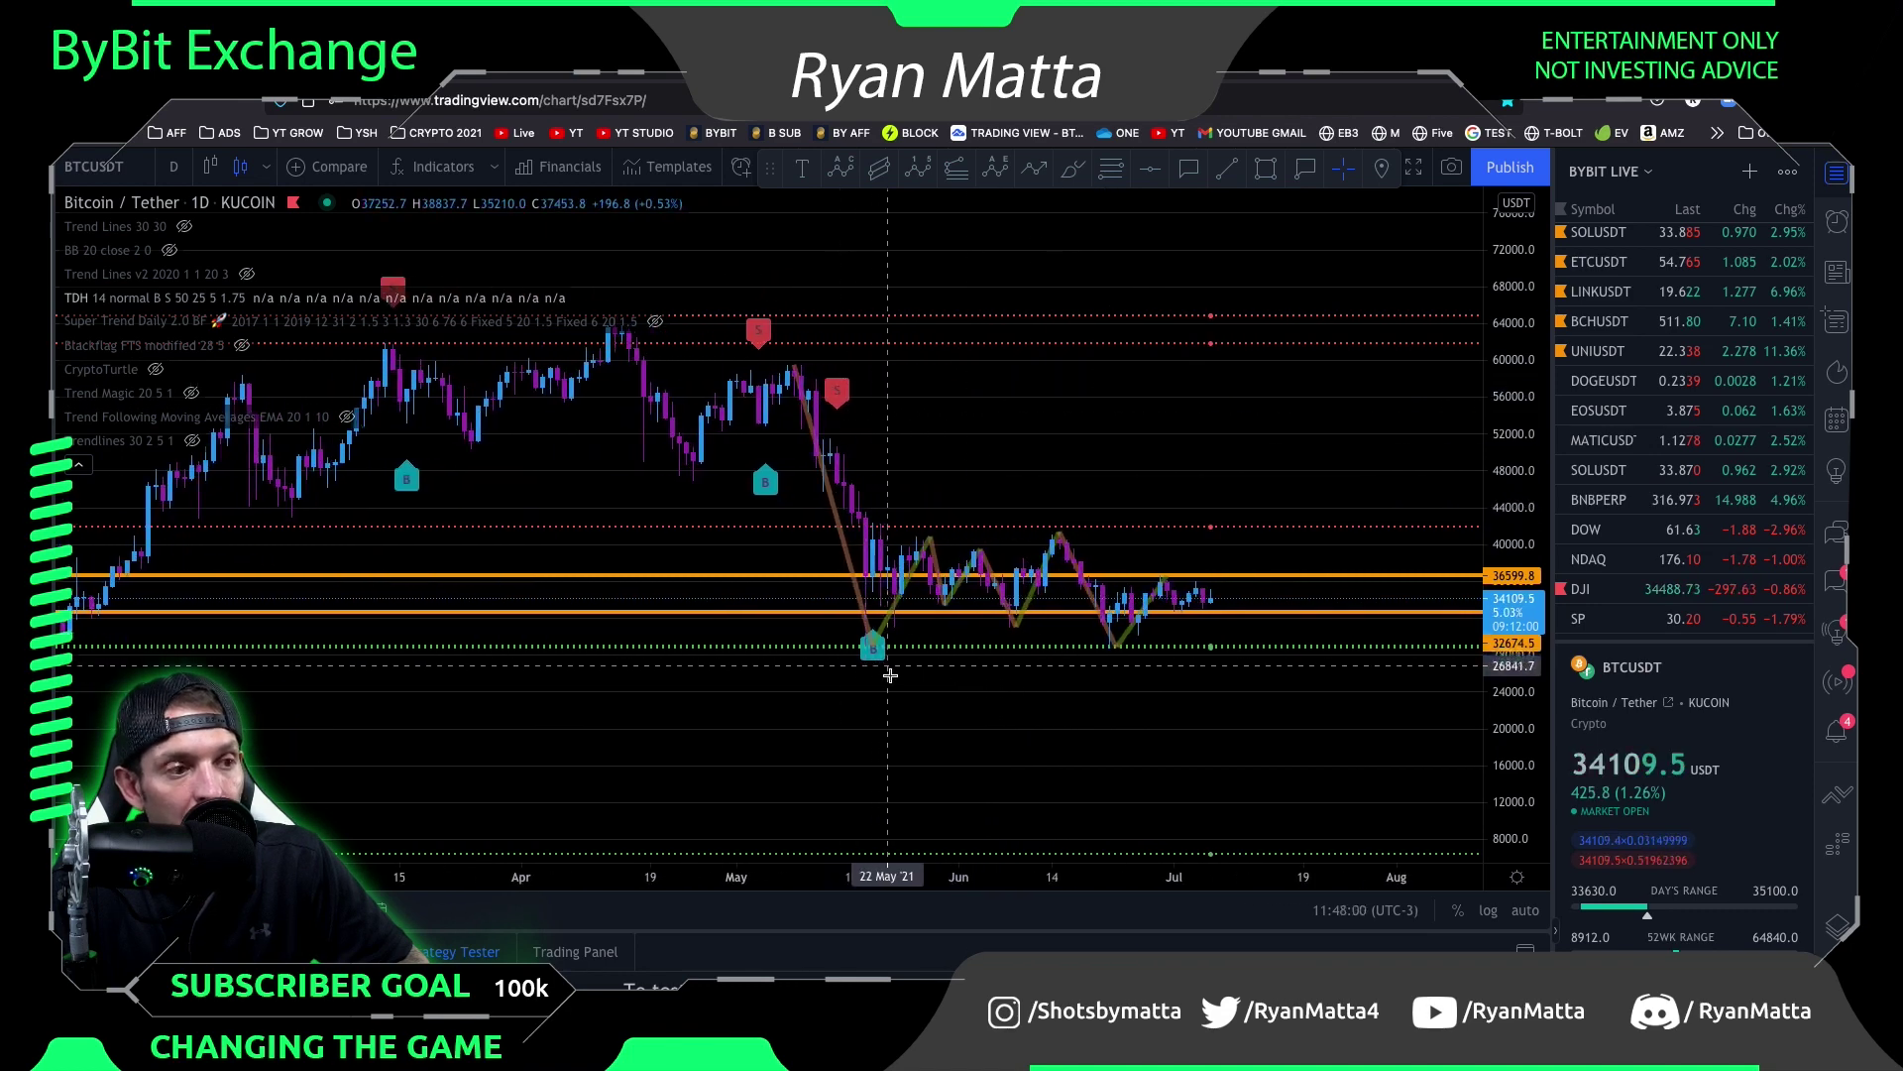
Hide TDH, show Super Trend Daily 2.0 BF, and examine its vertical signal bands on the daily chart back through 2020
mouse_move(161, 302)
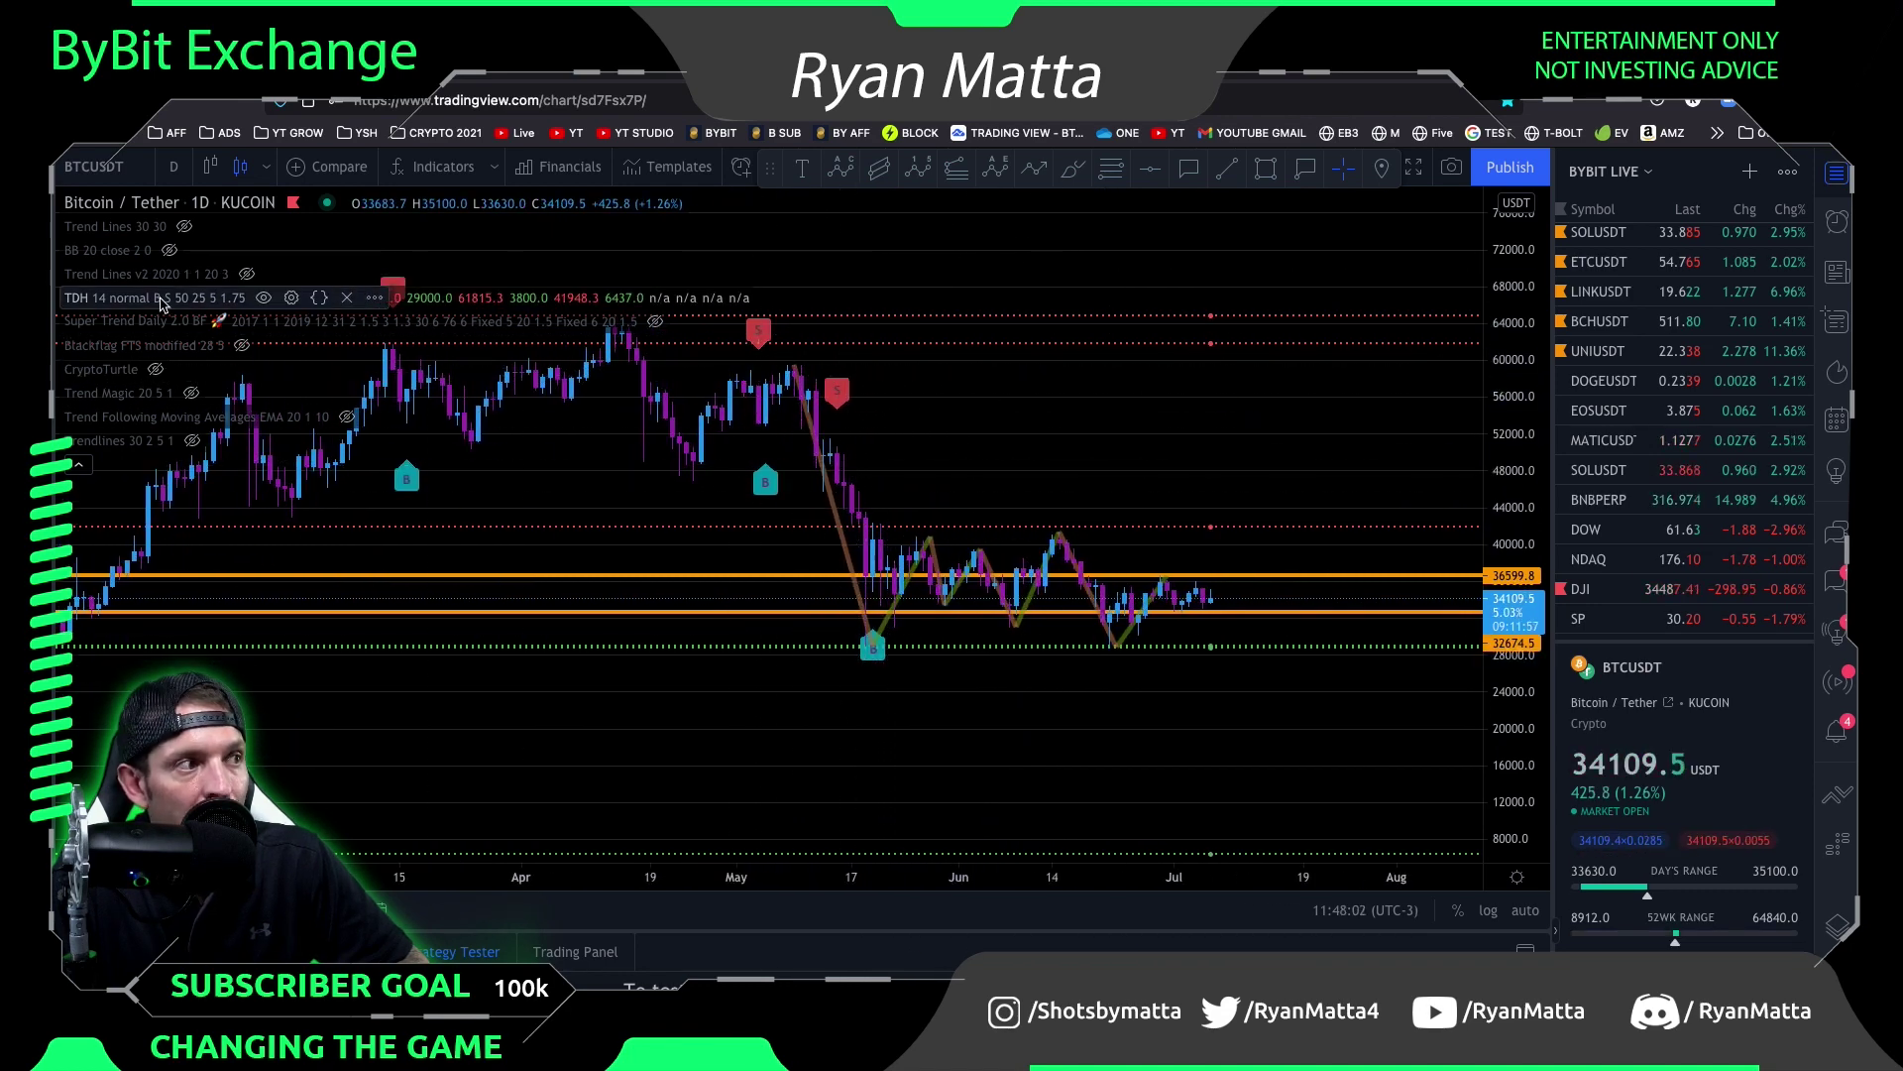
click(264, 298)
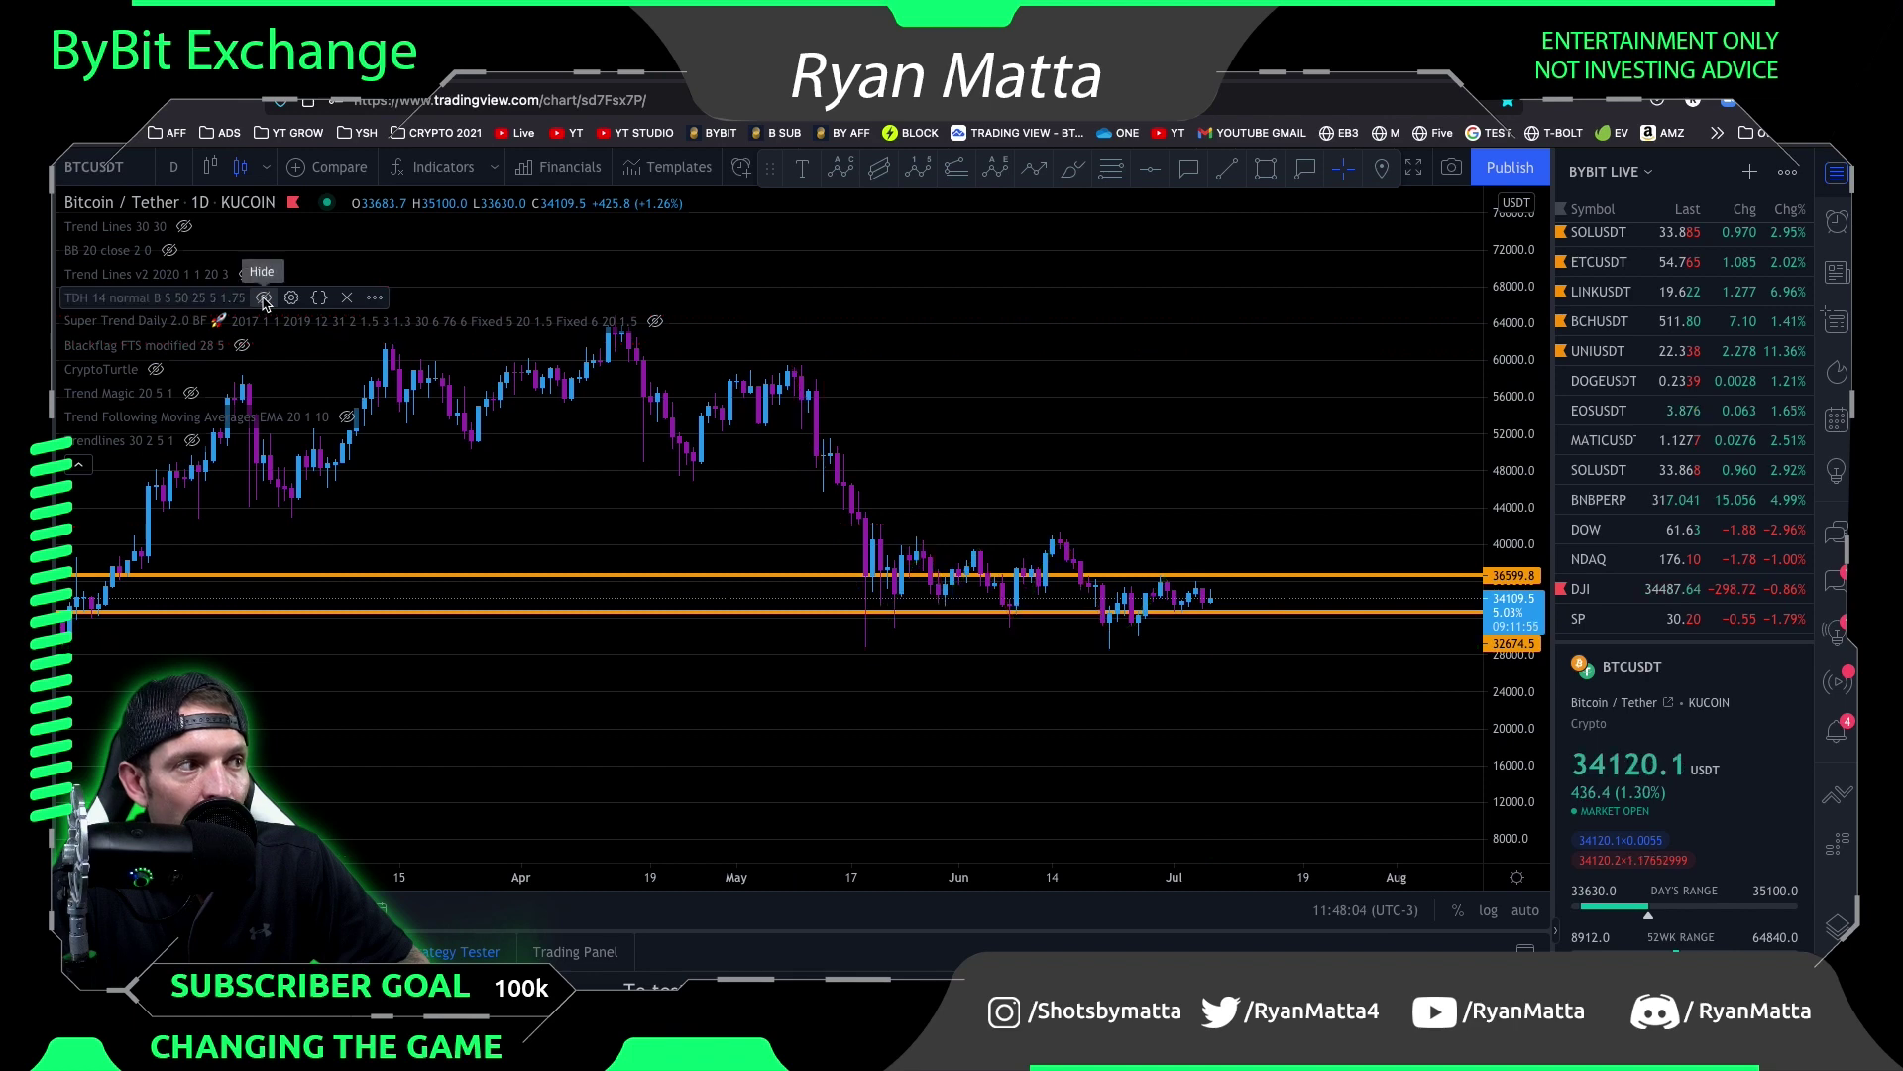
mouse_move(228, 330)
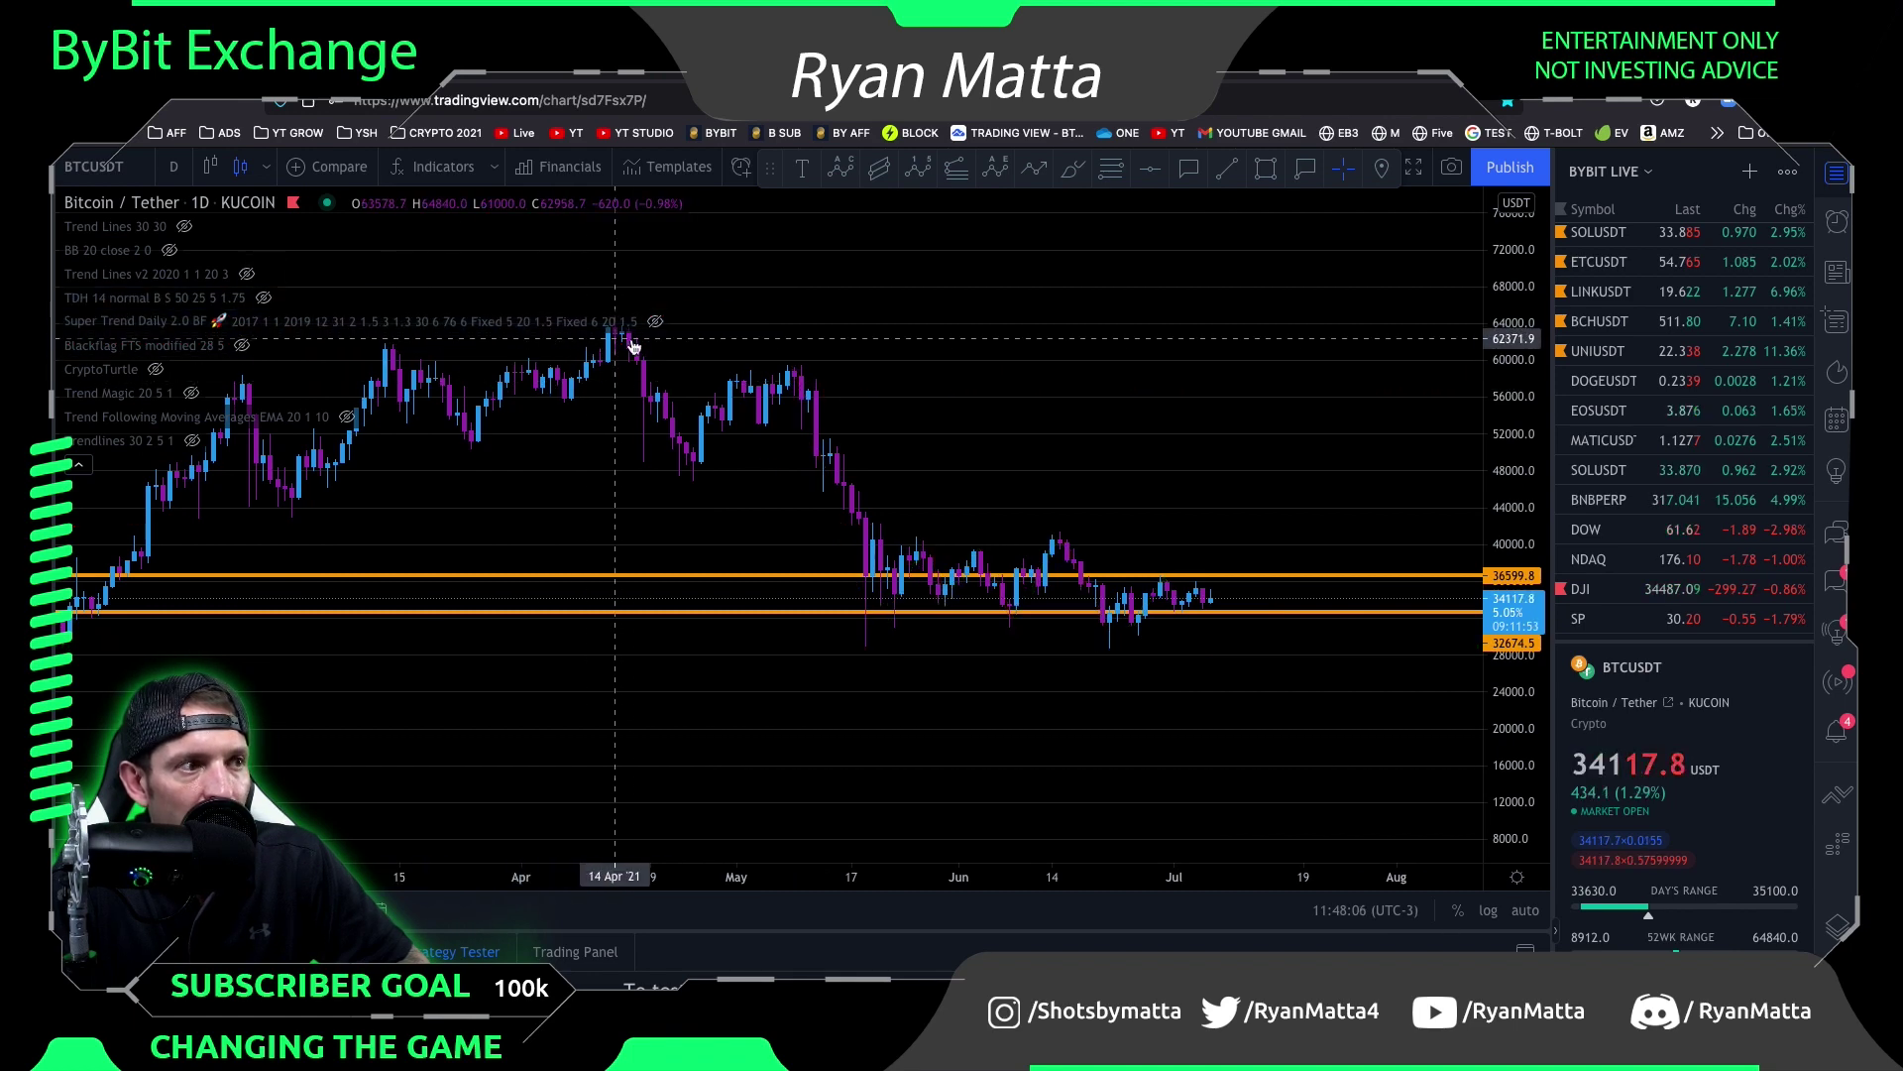
click(655, 321)
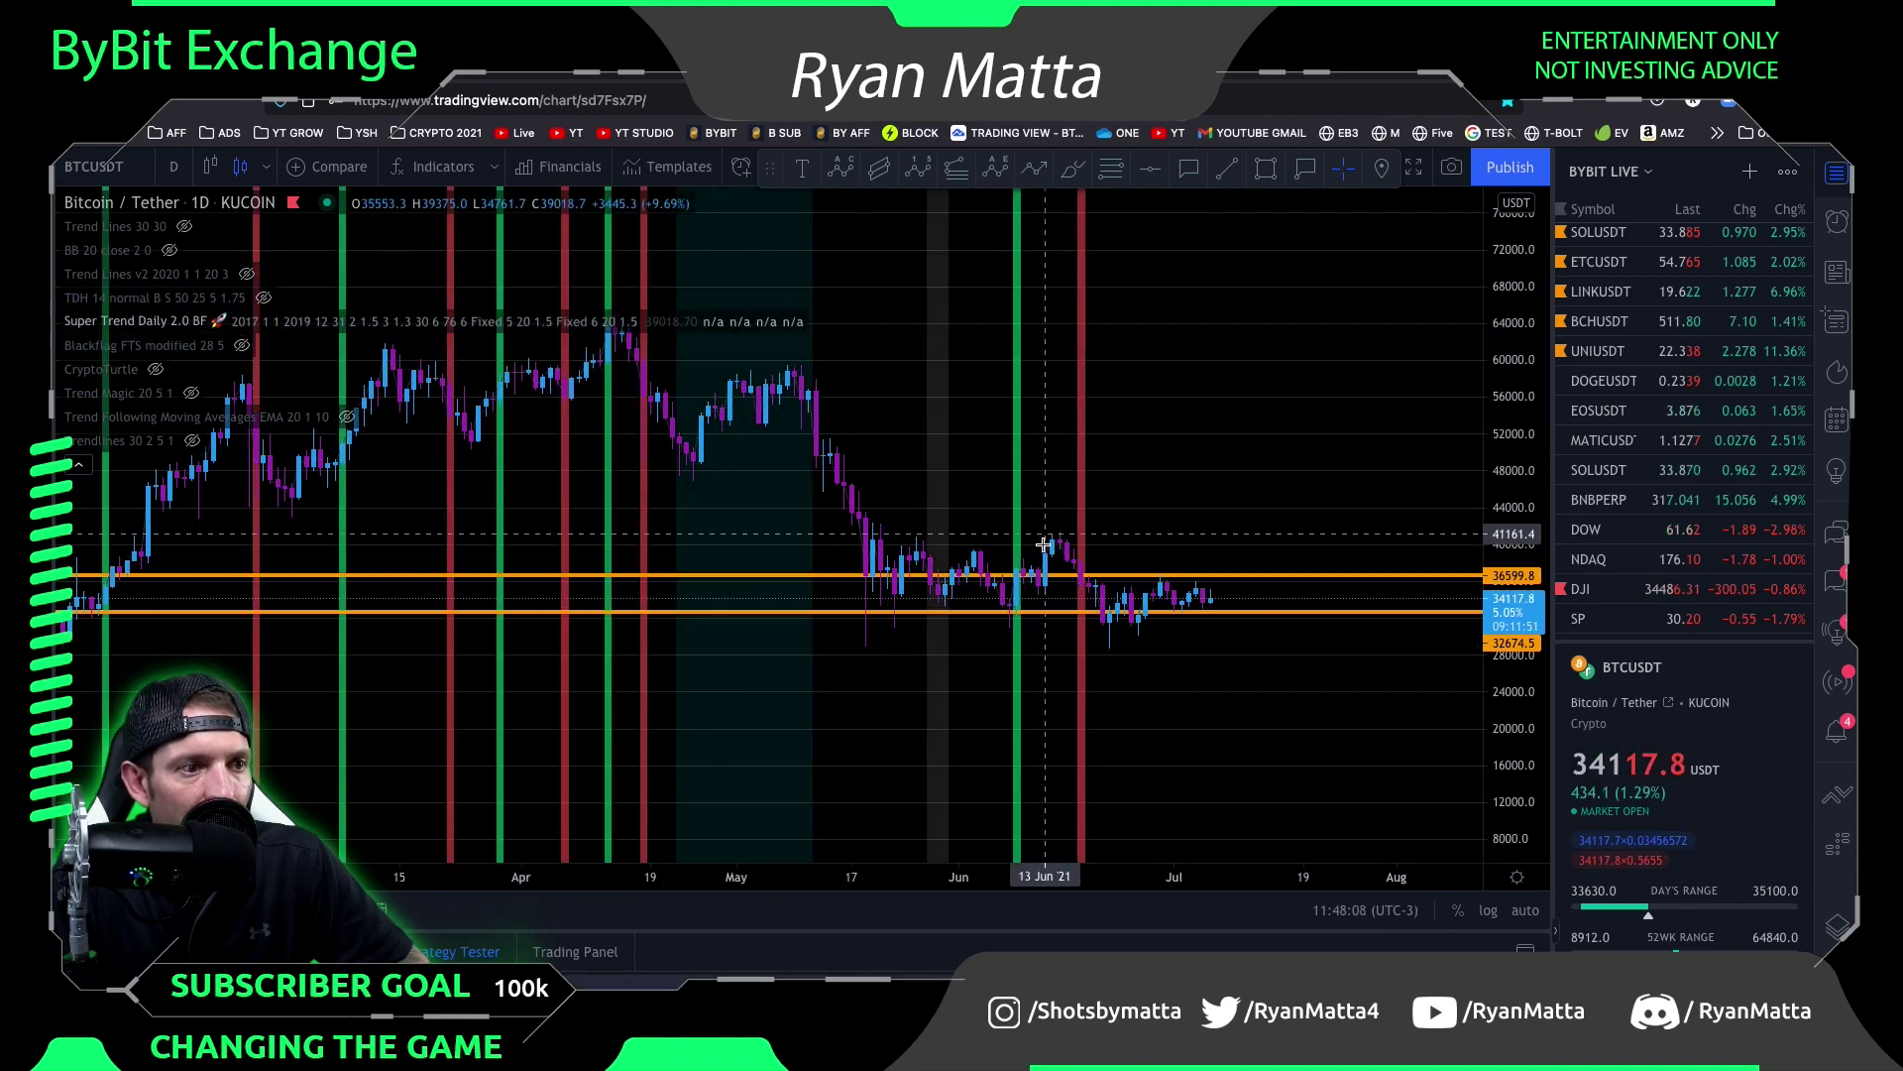
scroll(853, 390, down, 2)
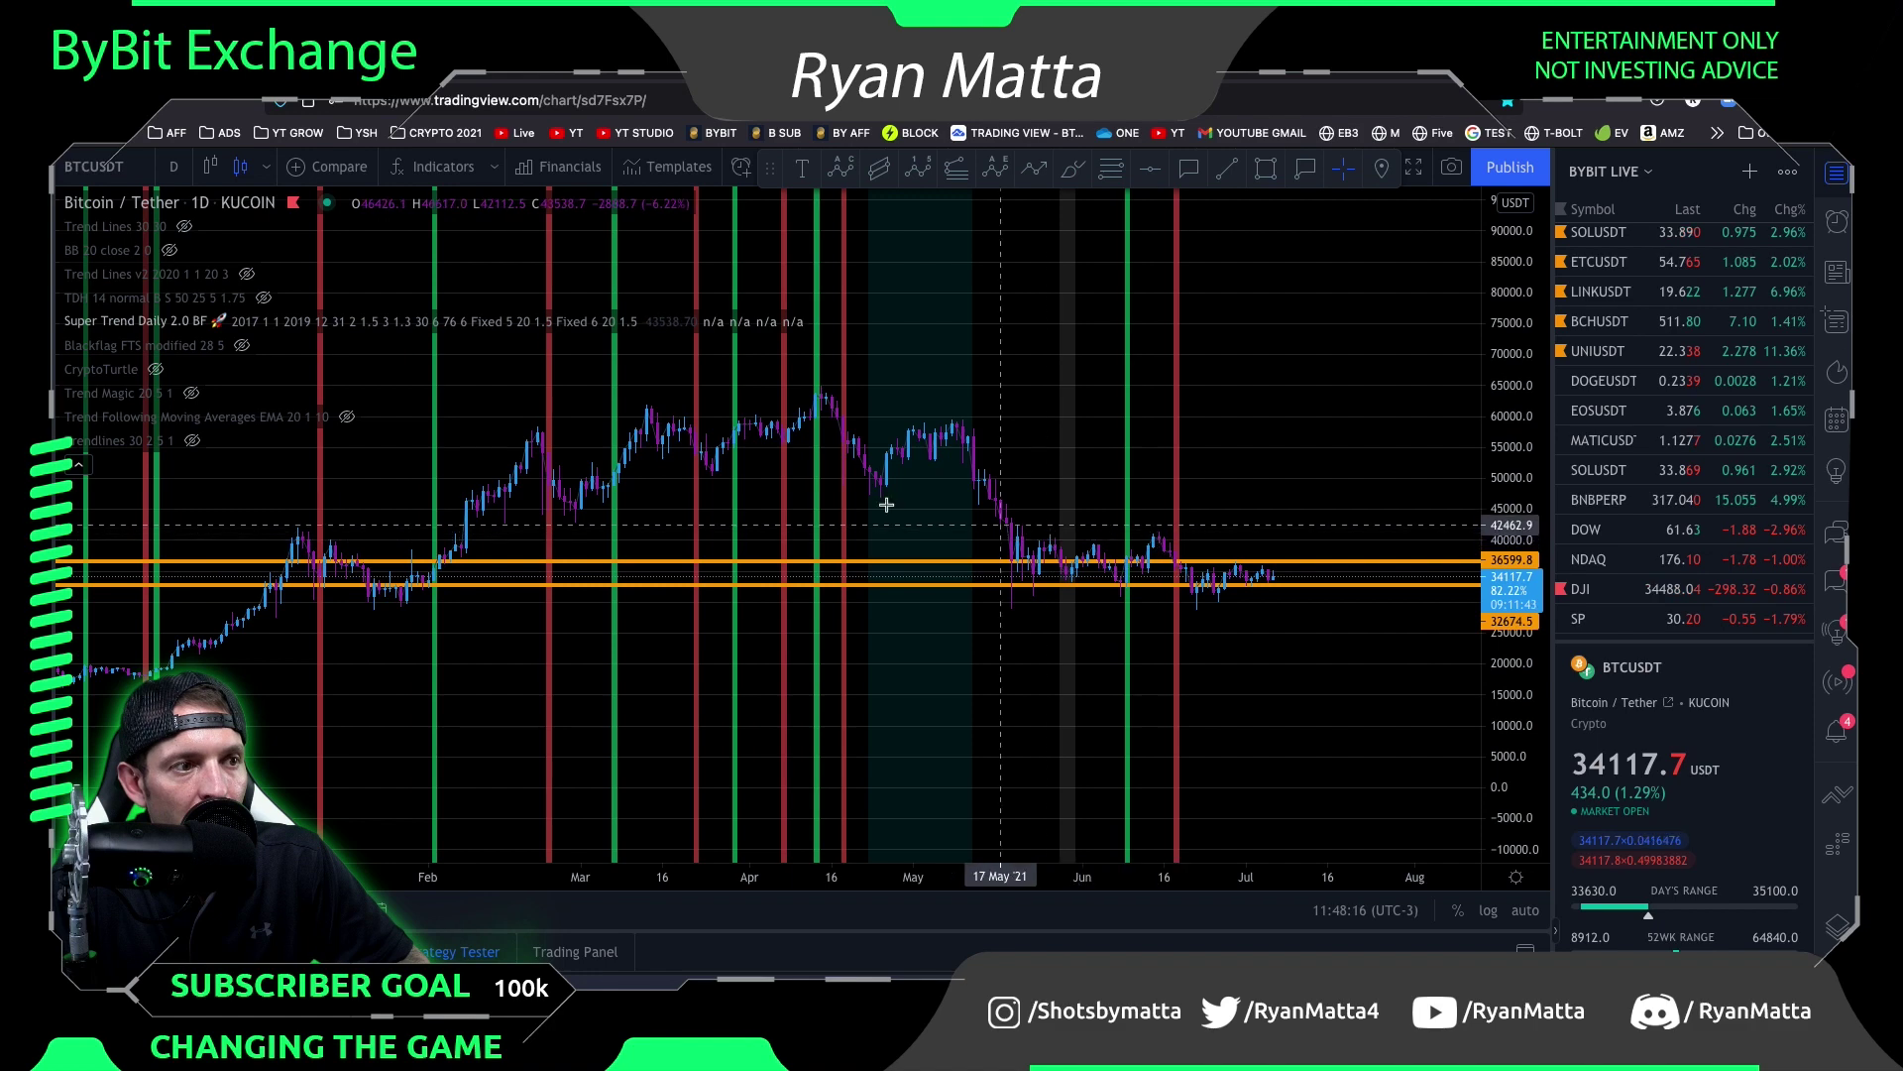
scroll(886, 504, down, 5)
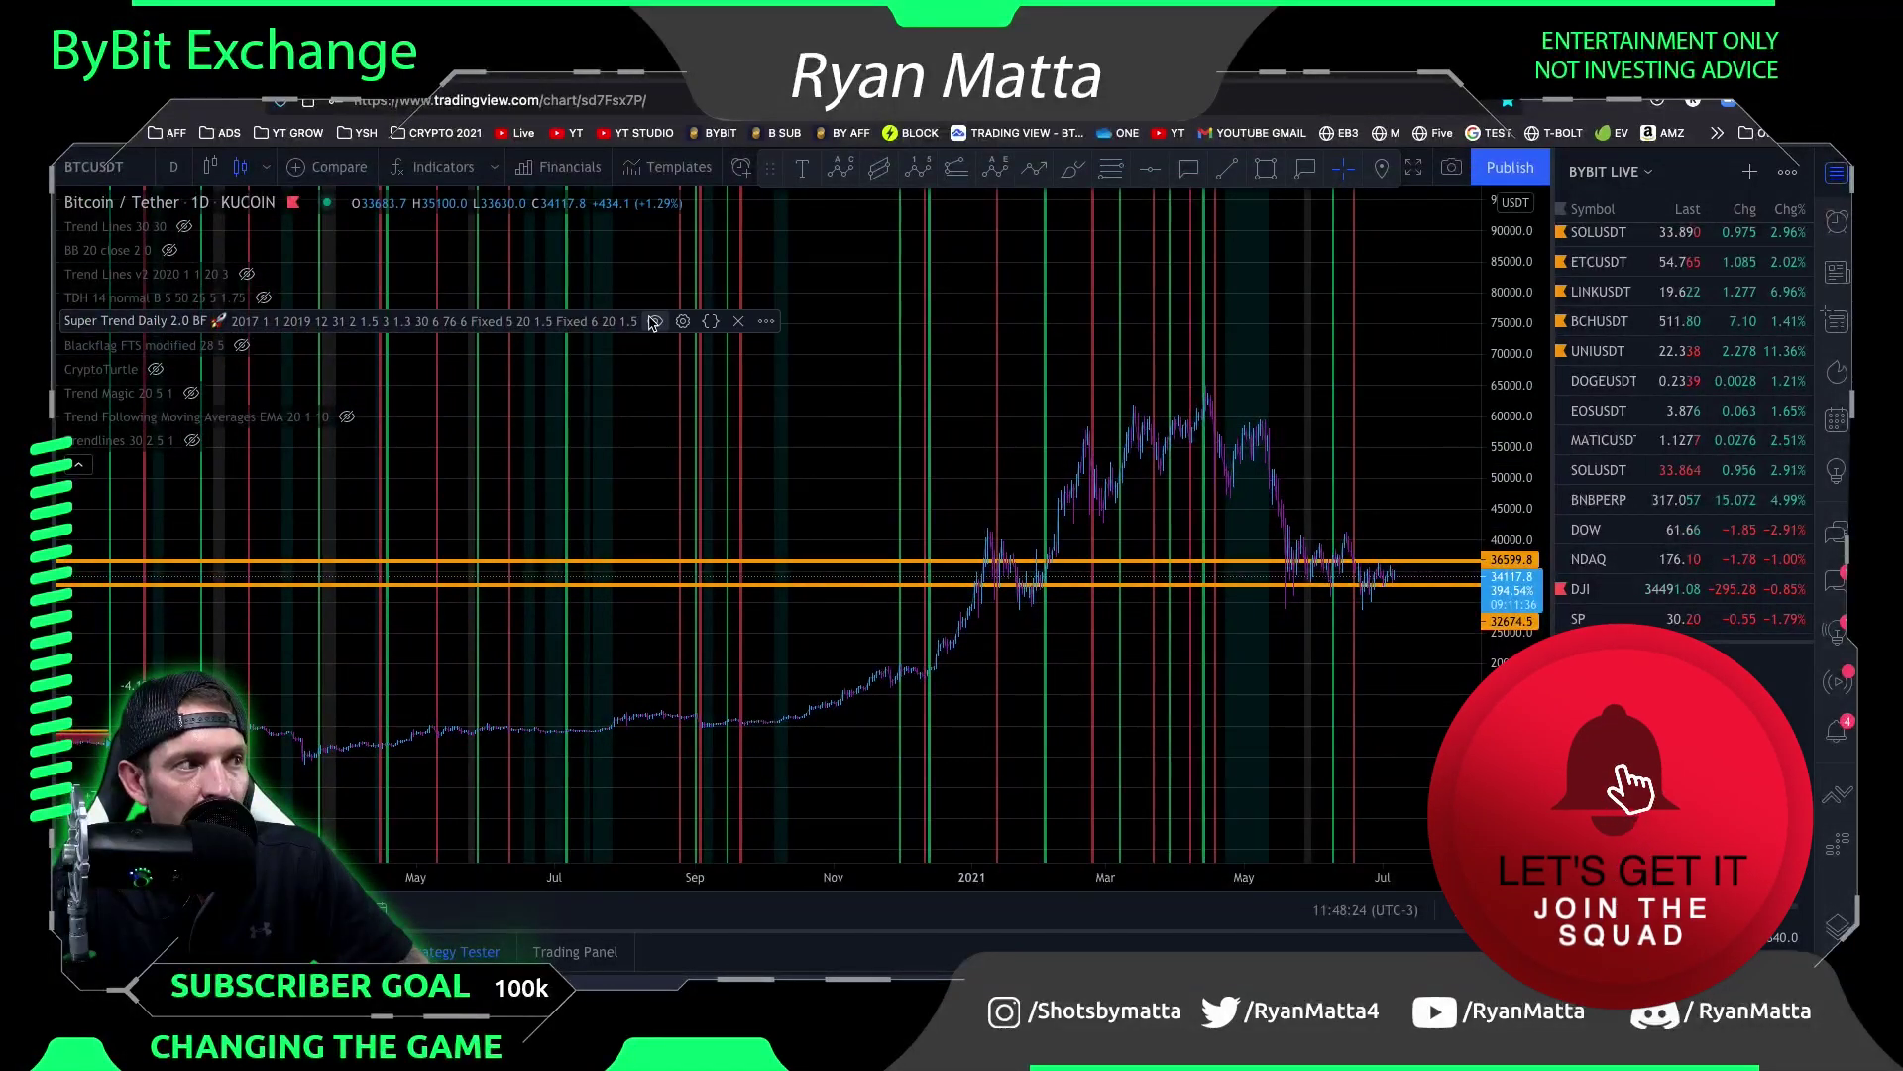
Replace Super Trend Daily 2.0 BF with Blackflag FTS and examine its green and red bands around the May drop
click(655, 321)
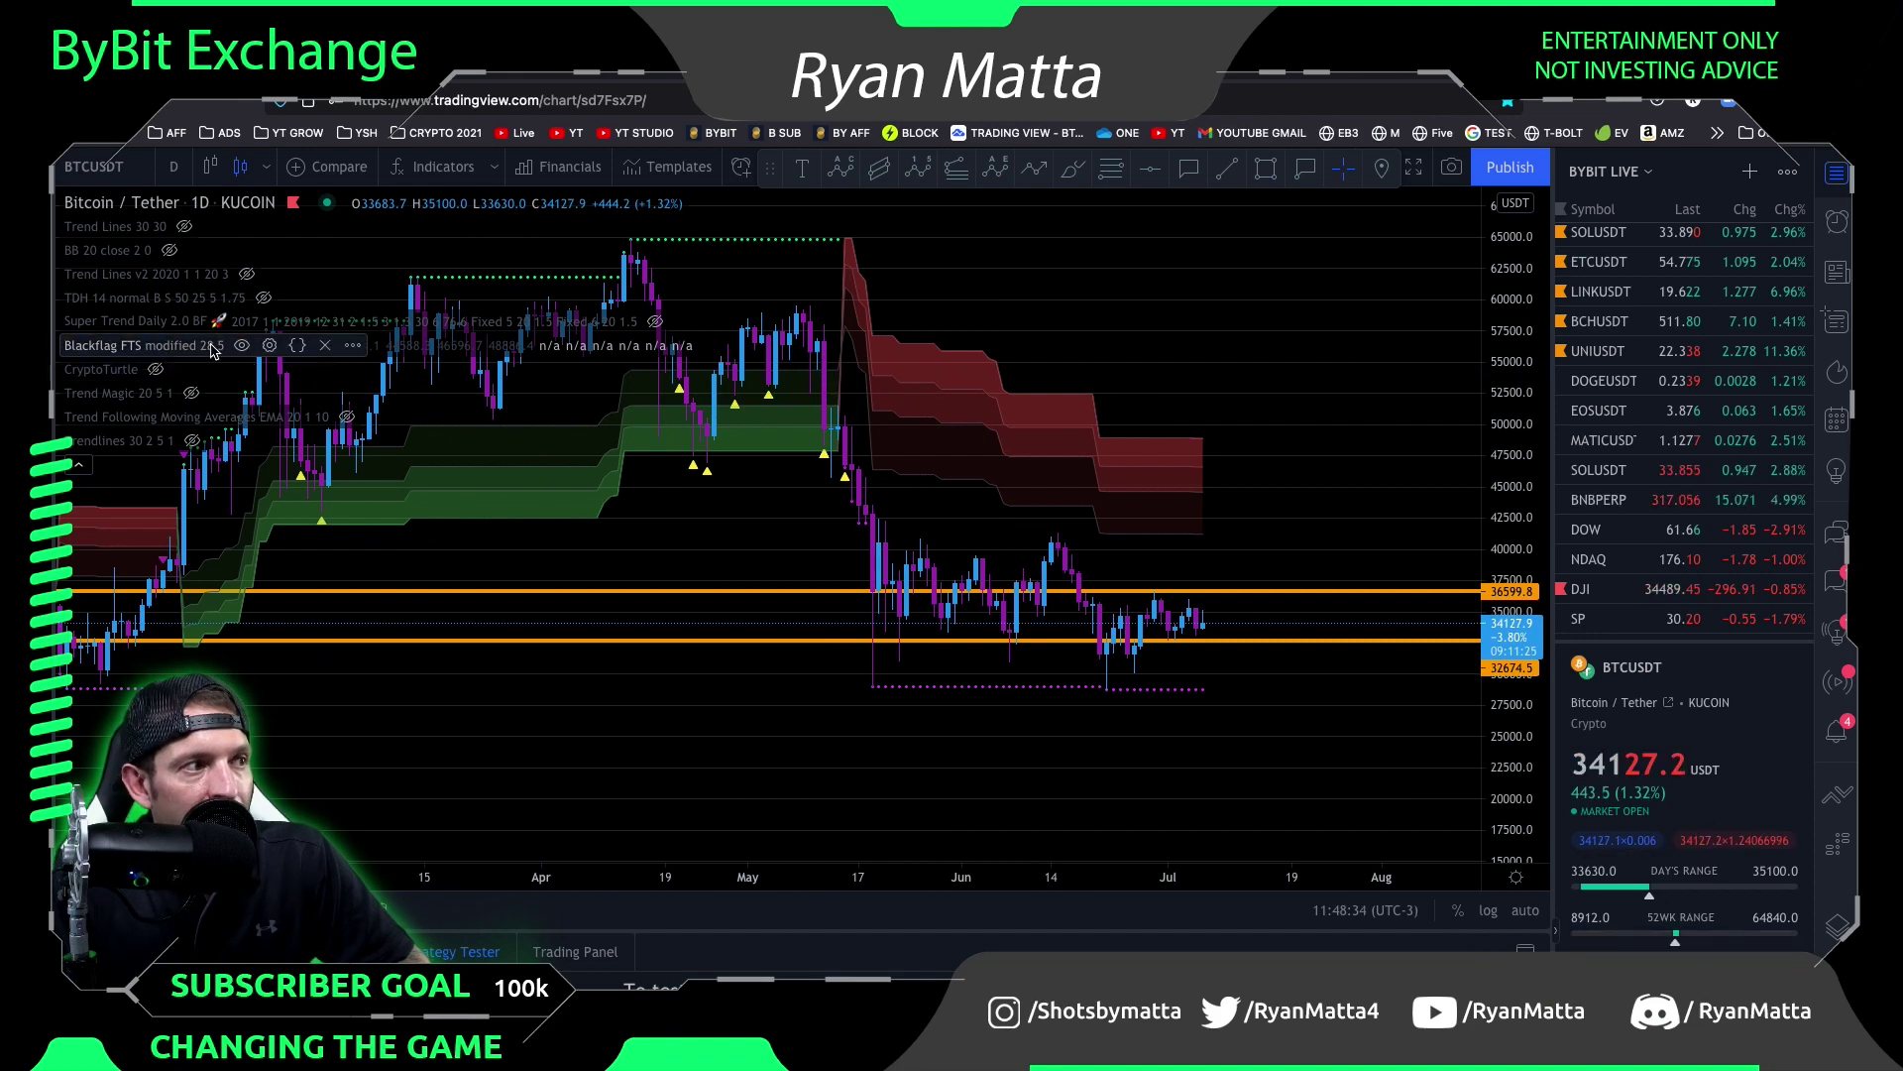
scroll(861, 503, up, 2)
drag(831, 492, 1099, 562)
scroll(1021, 513, up, 2)
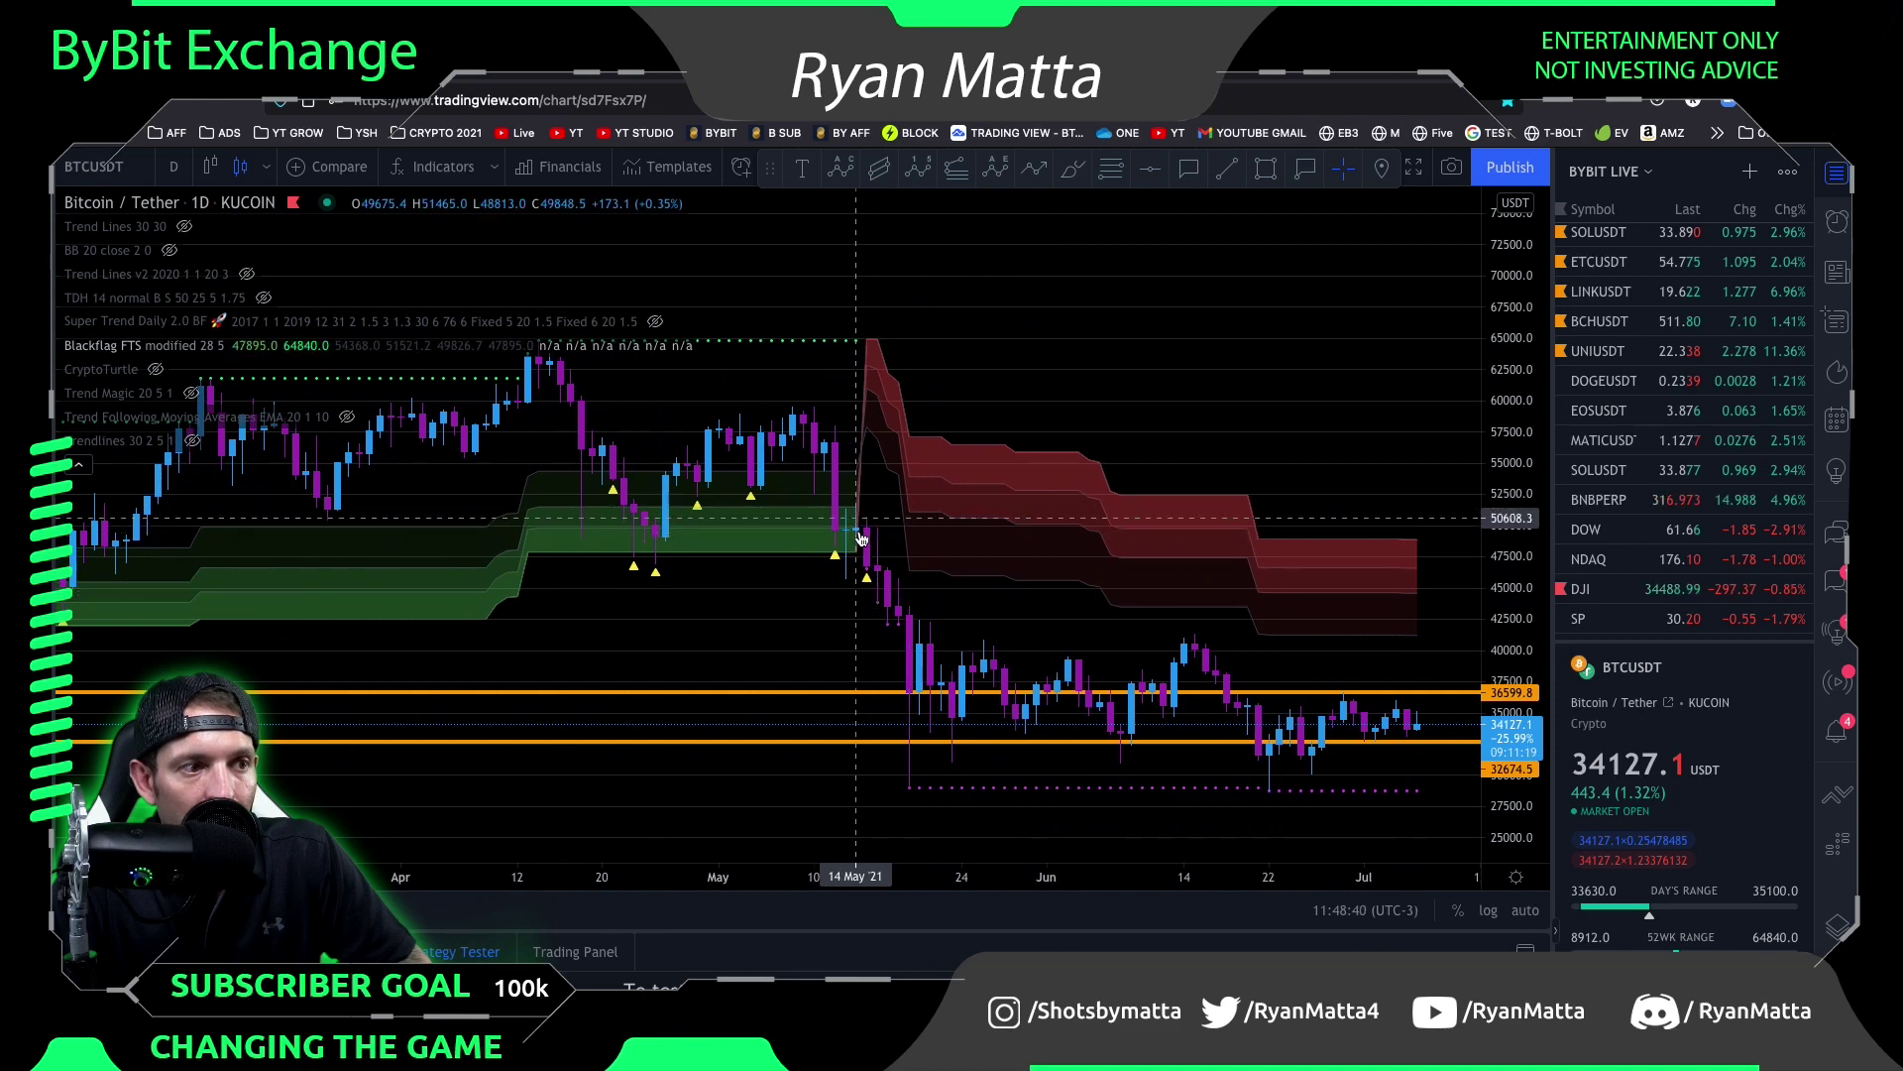
scroll(862, 492, up, 3)
drag(611, 565, 735, 557)
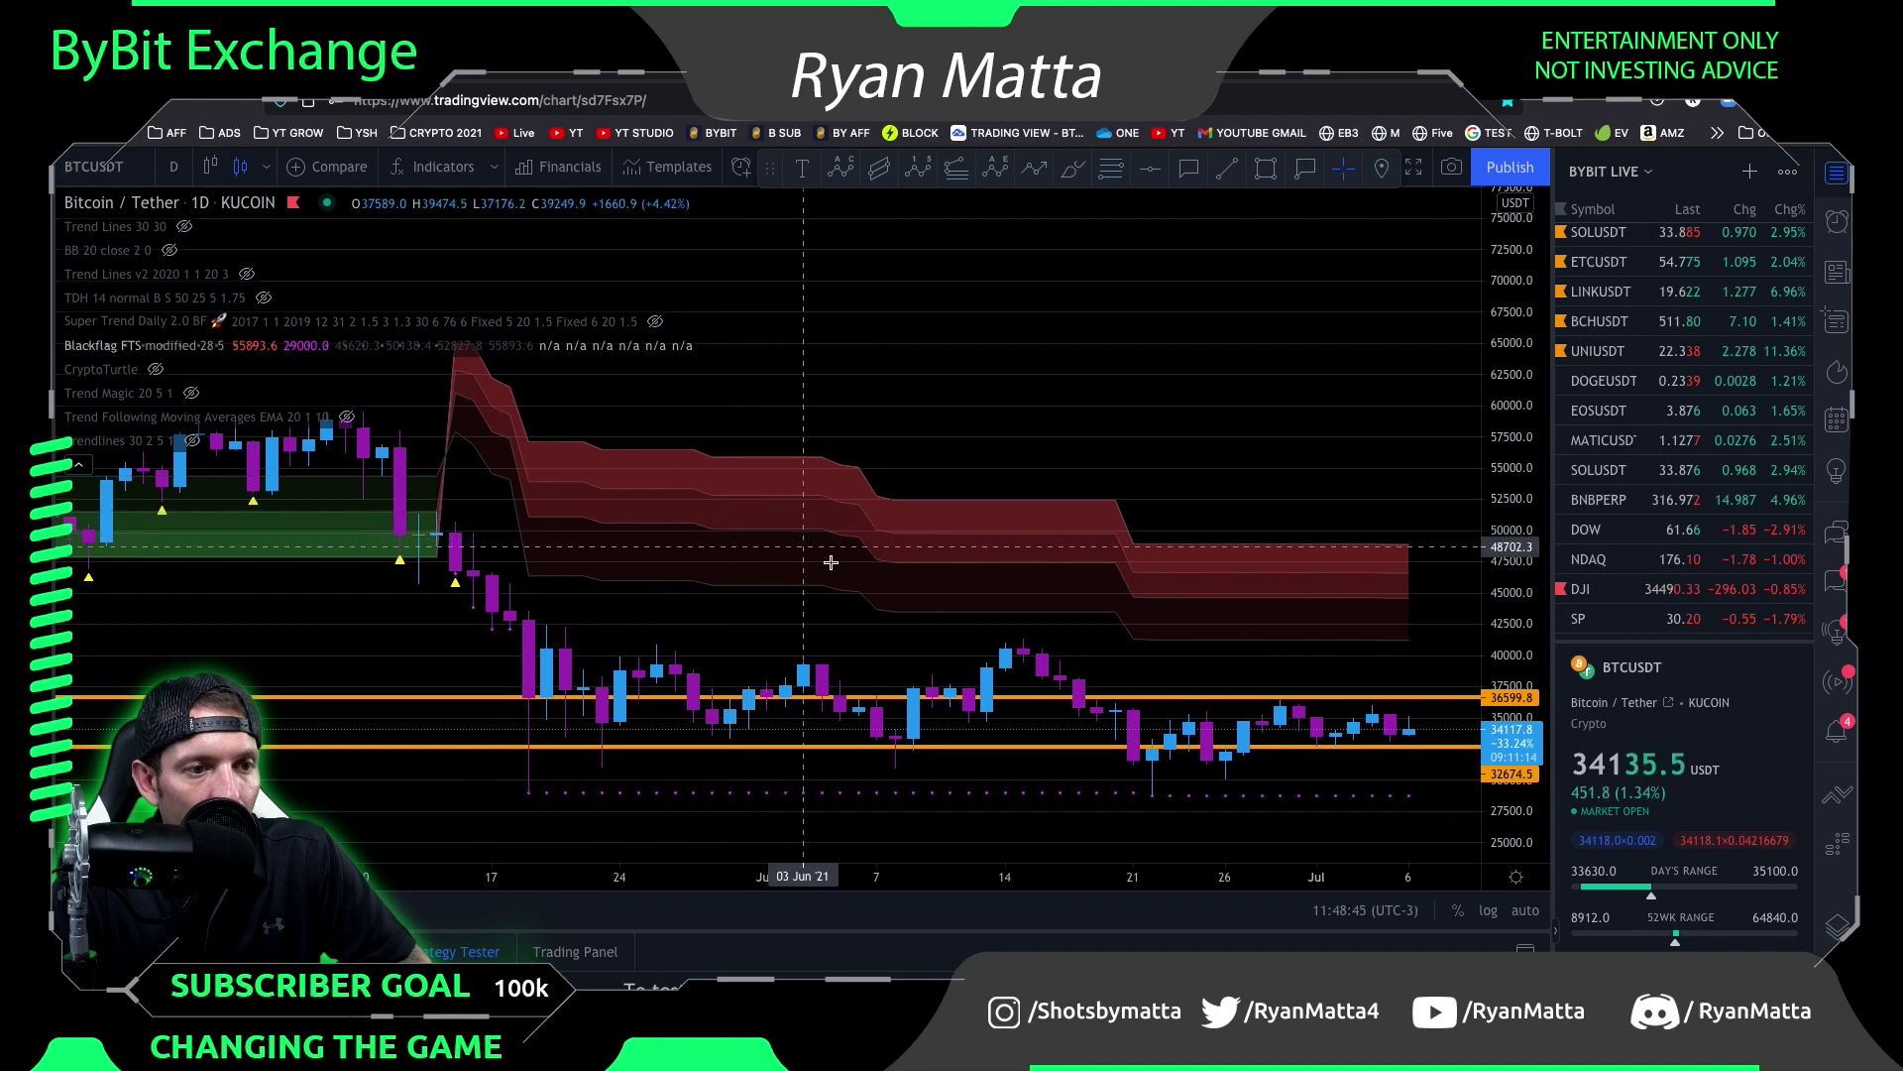
scroll(1193, 631, down, 5)
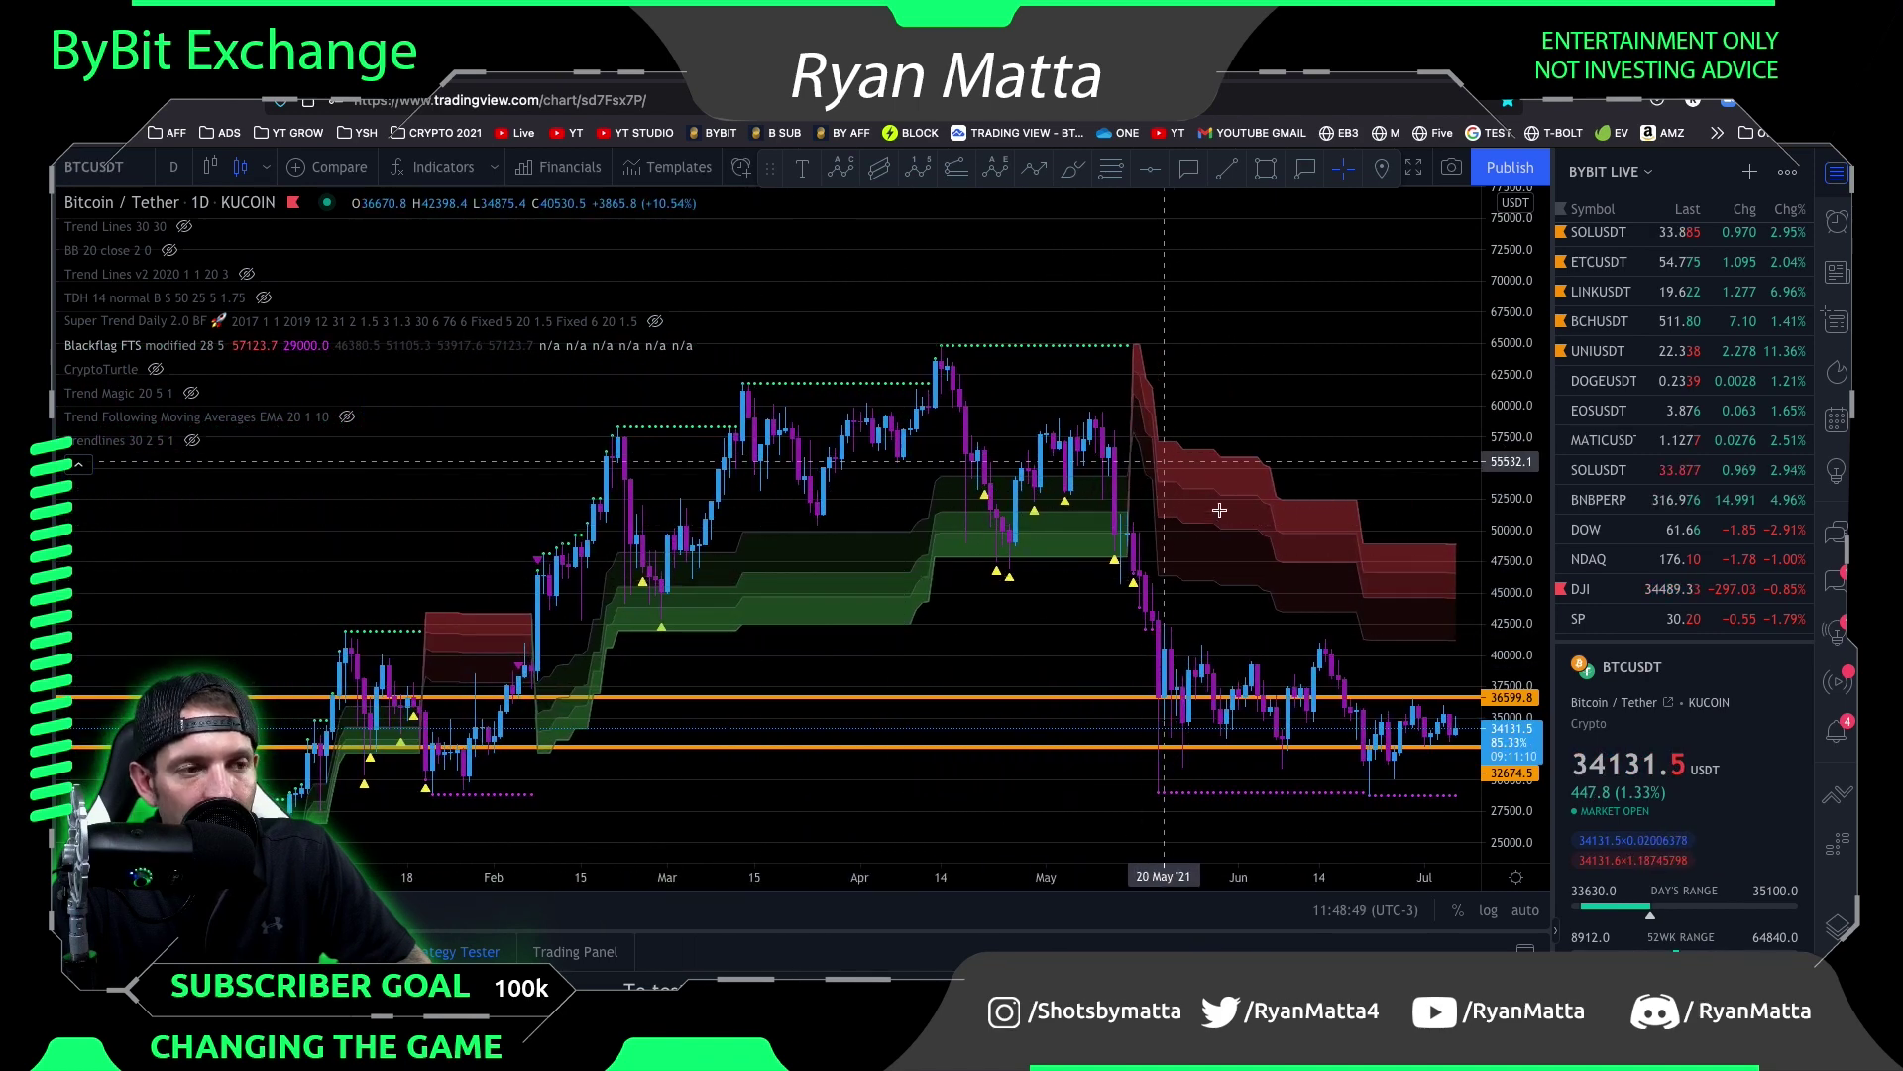
drag(1324, 599, 1155, 595)
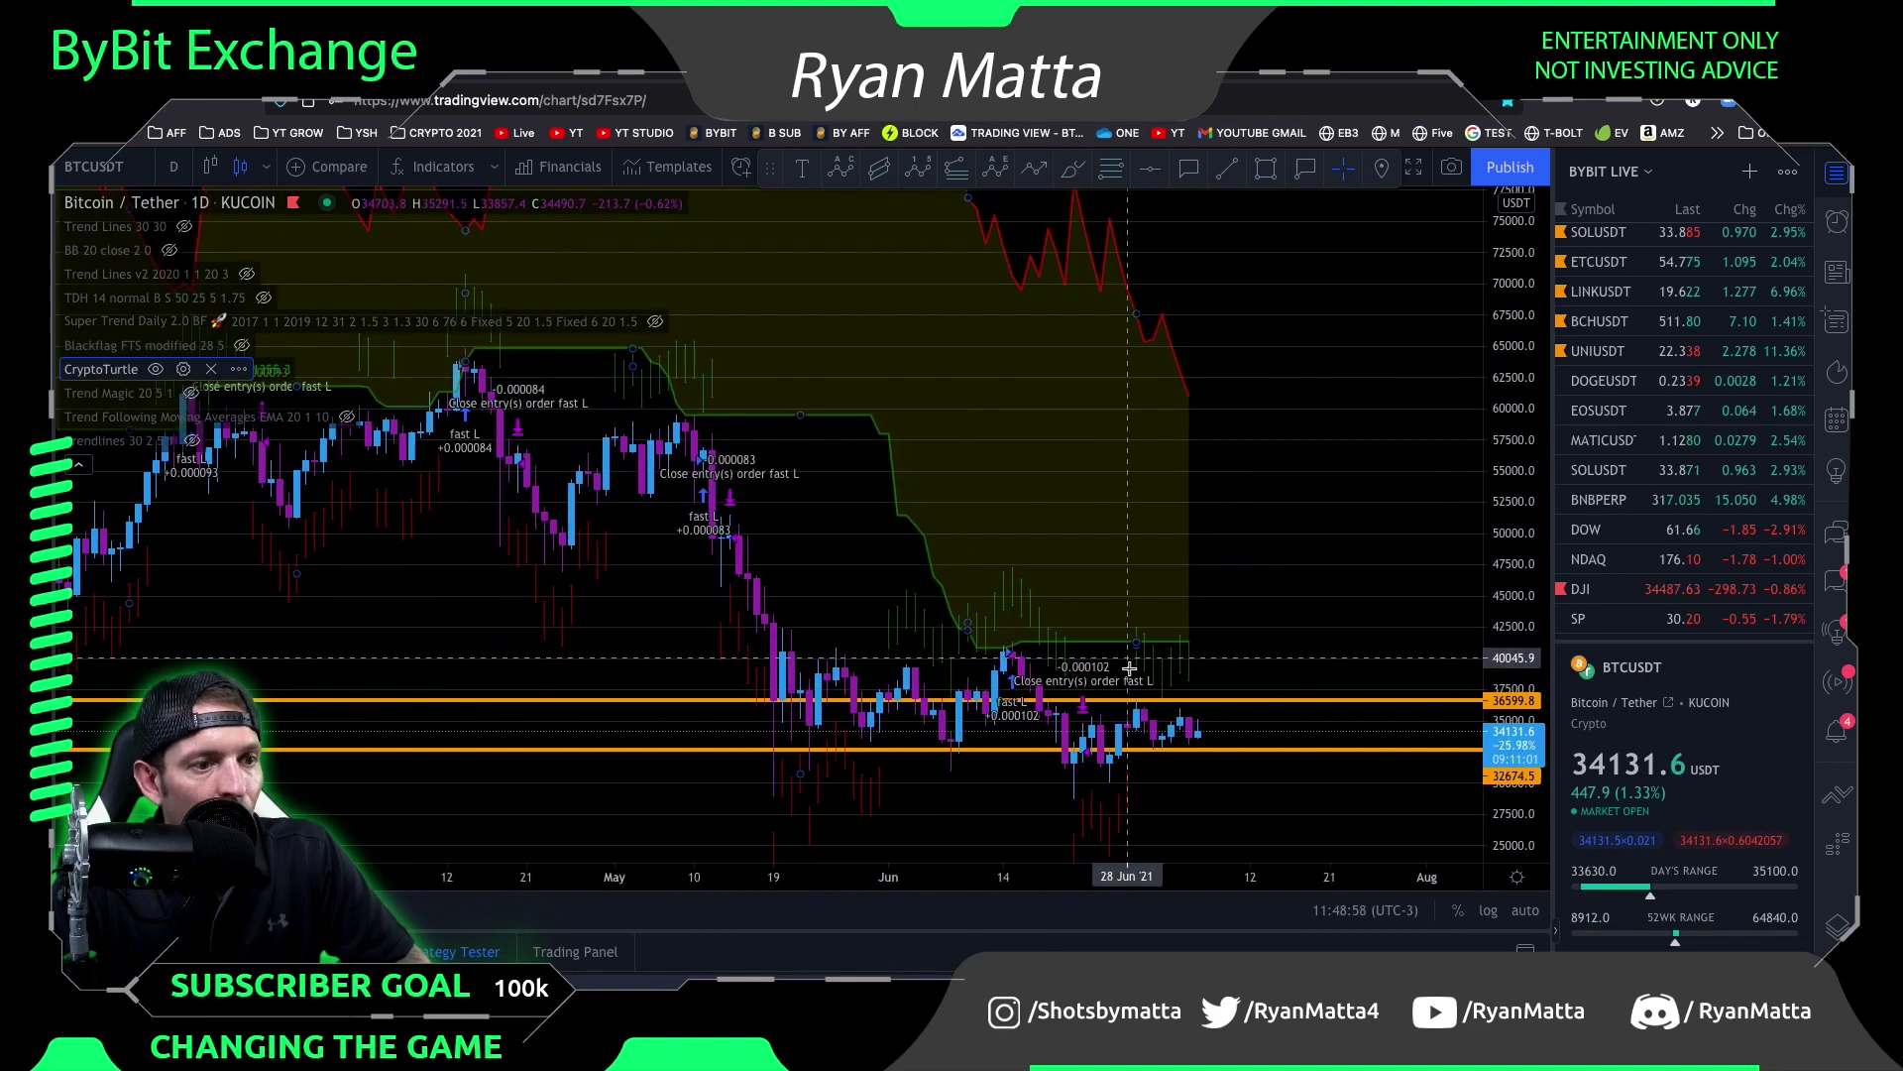
Swap Blackflag FTS for CryptoTurtle and examine its entry and close markers against the May to July daily candles
scroll(926, 706, up, 2)
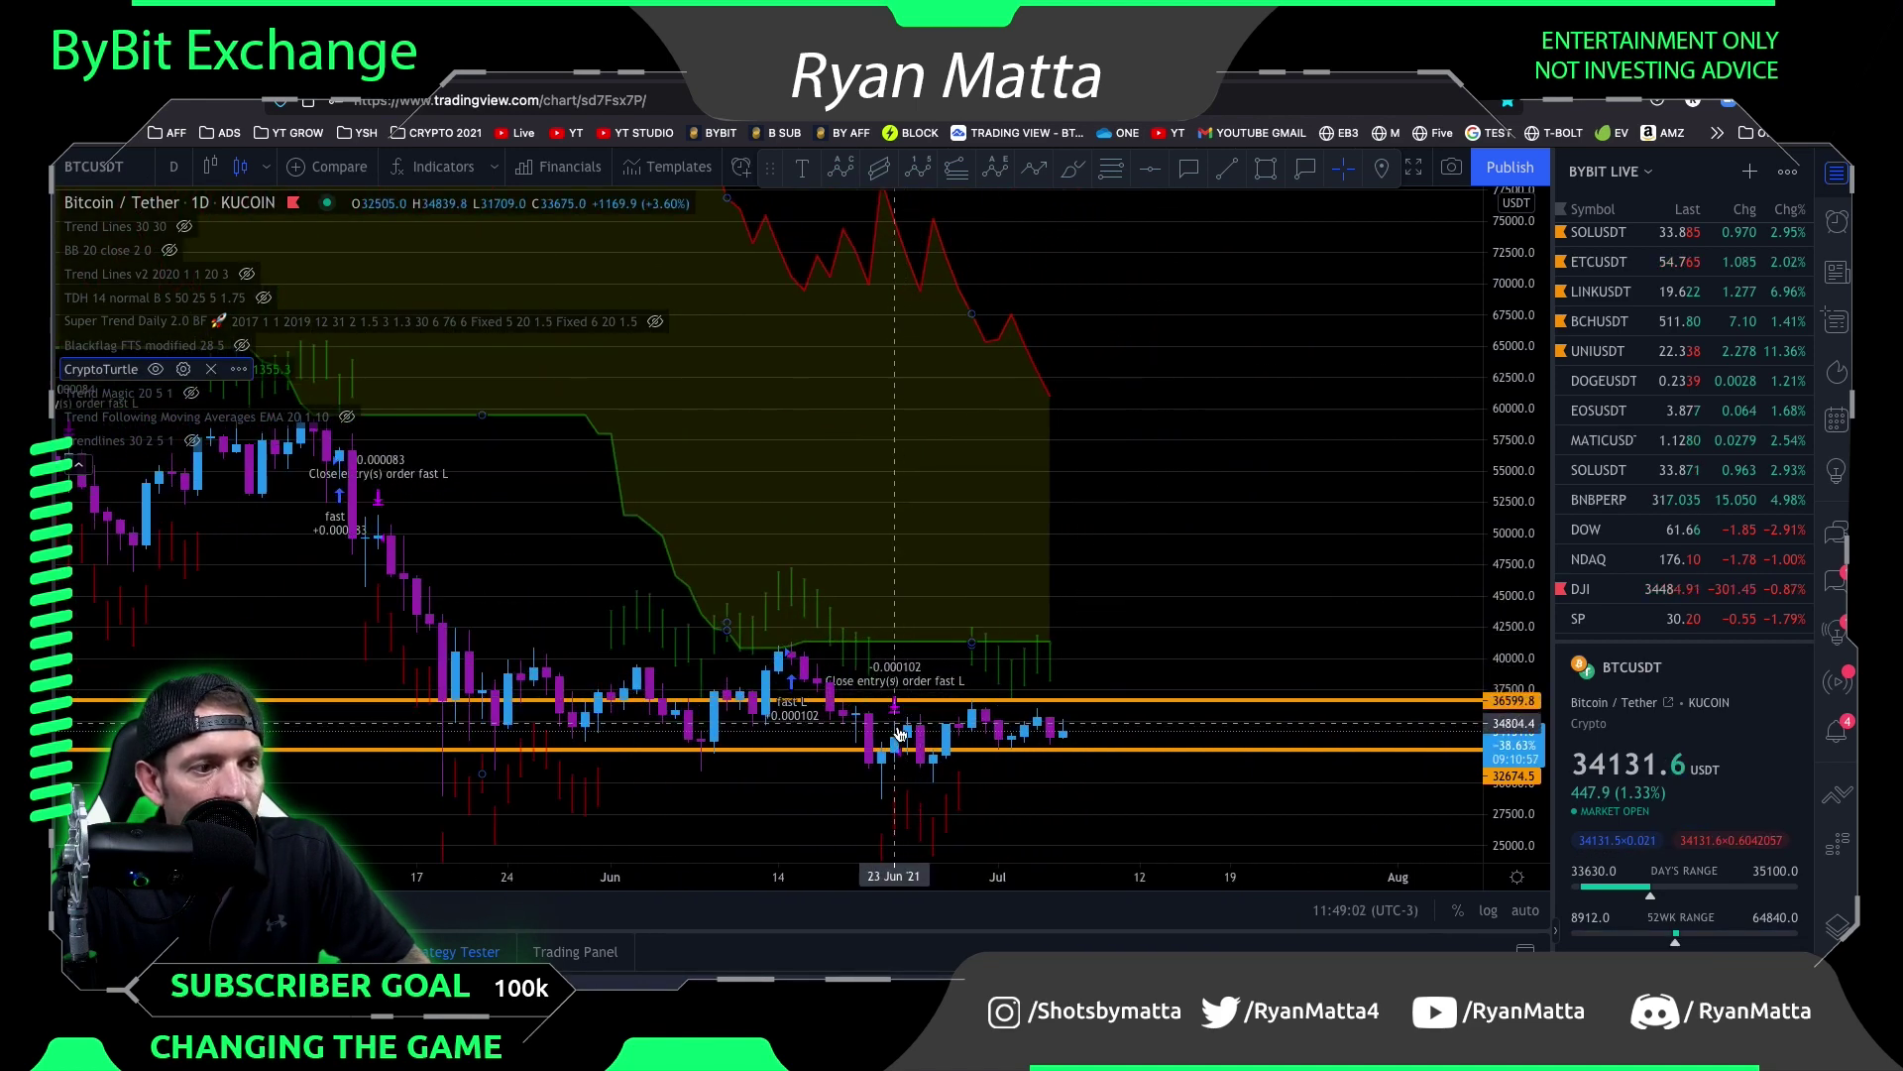
scroll(906, 703, up, 3)
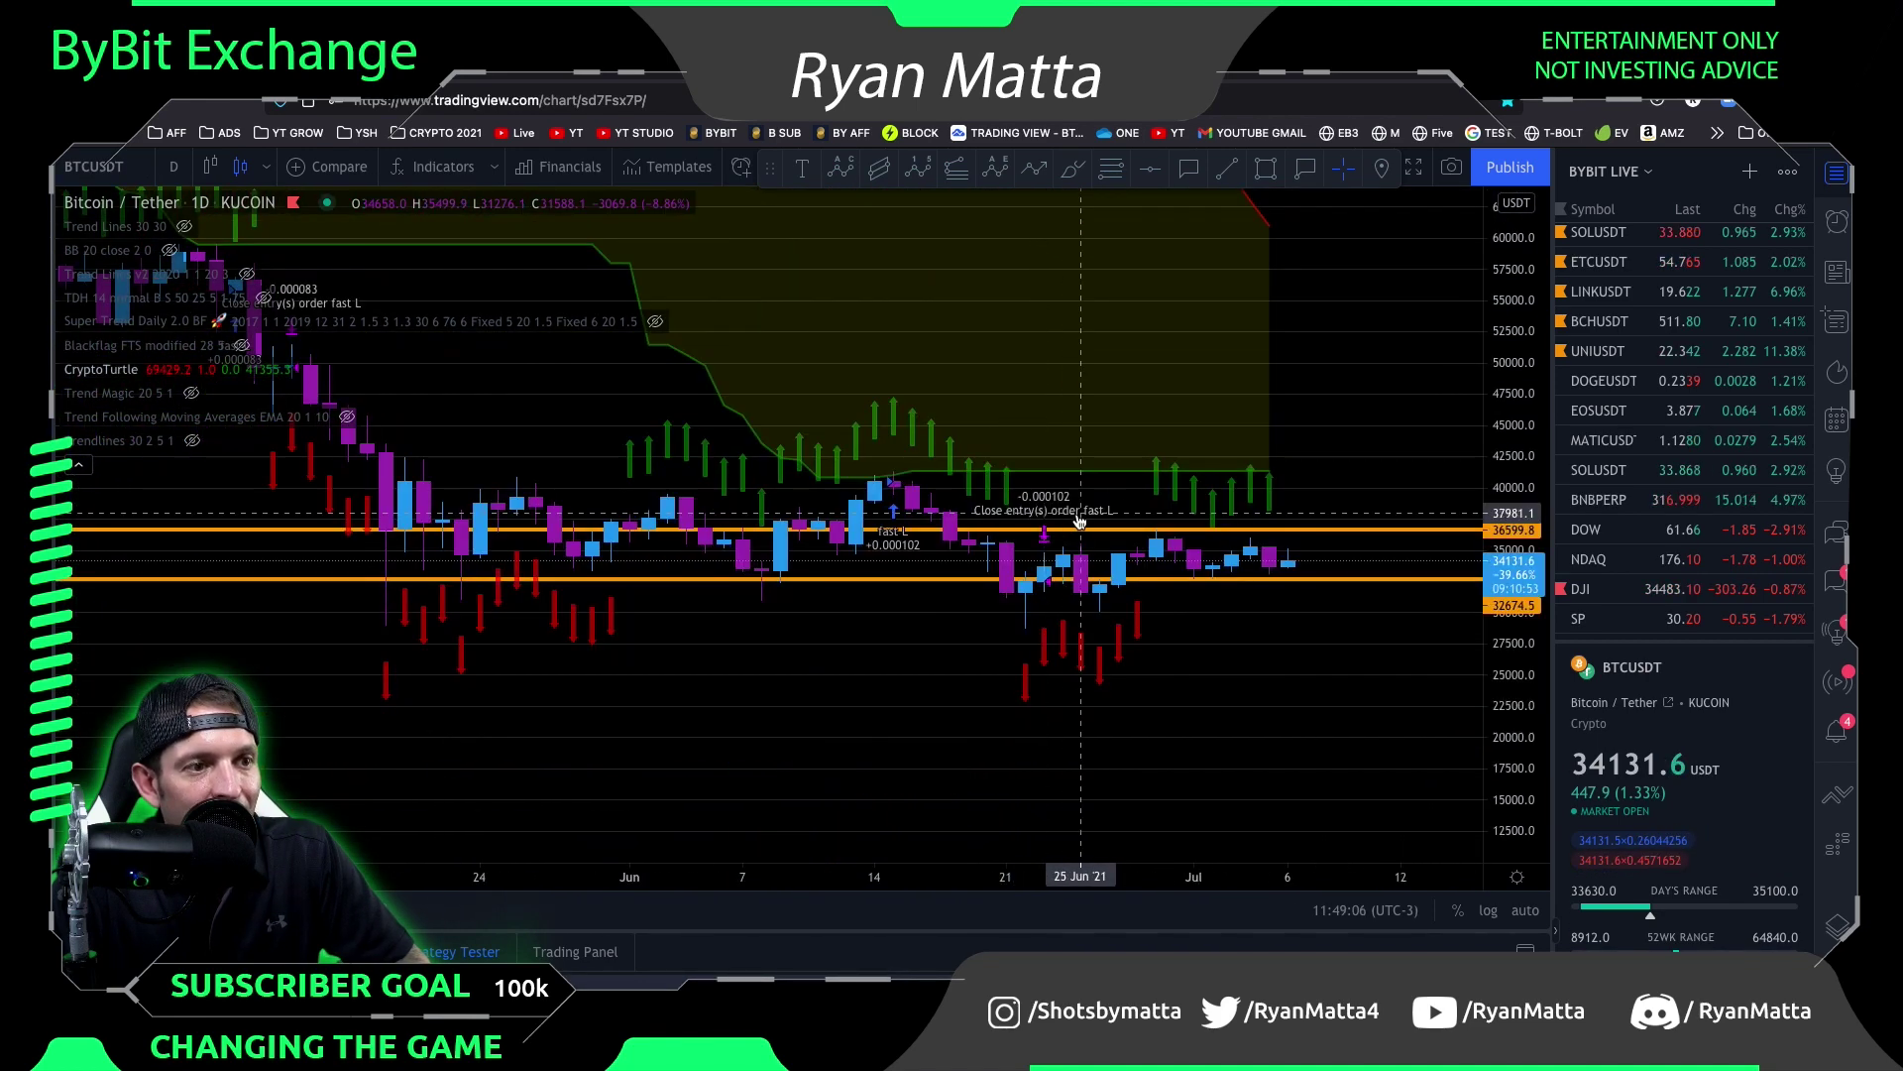
scroll(1079, 521, down, 4)
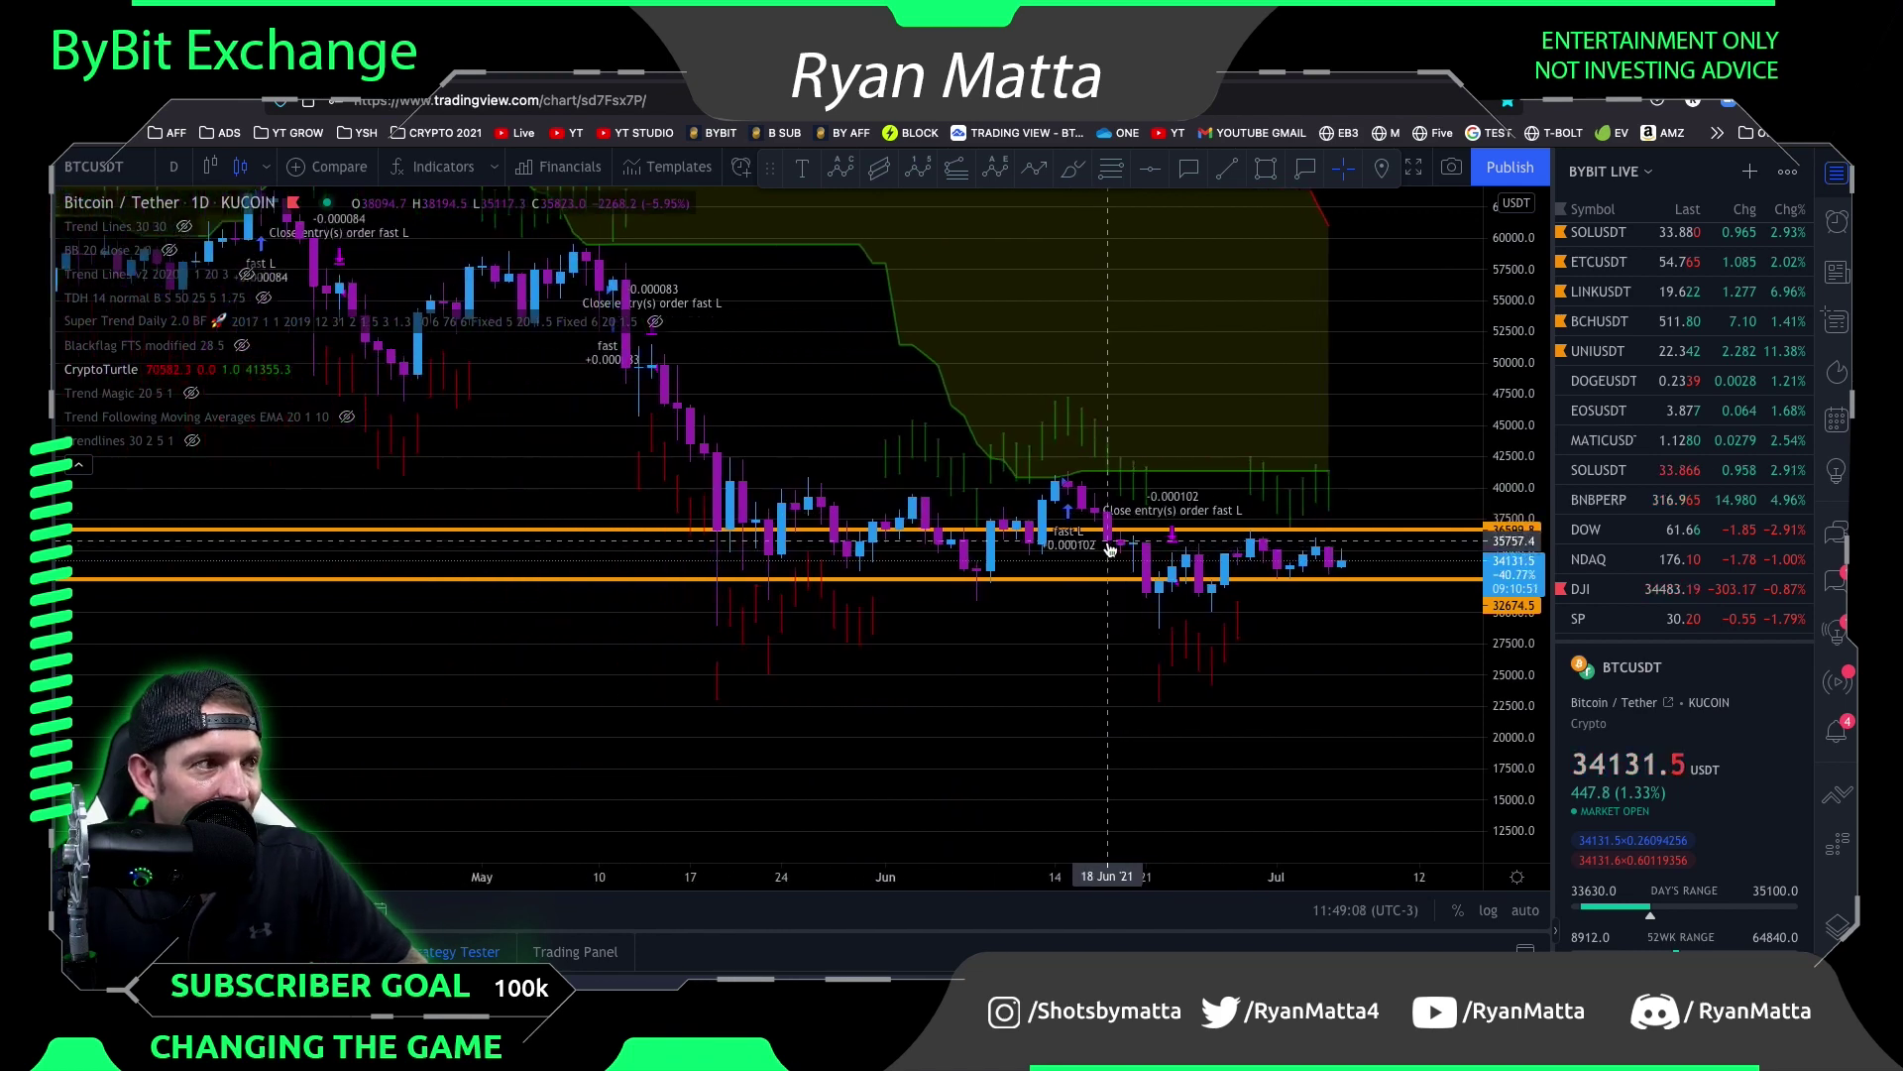
scroll(1112, 466, down, 1)
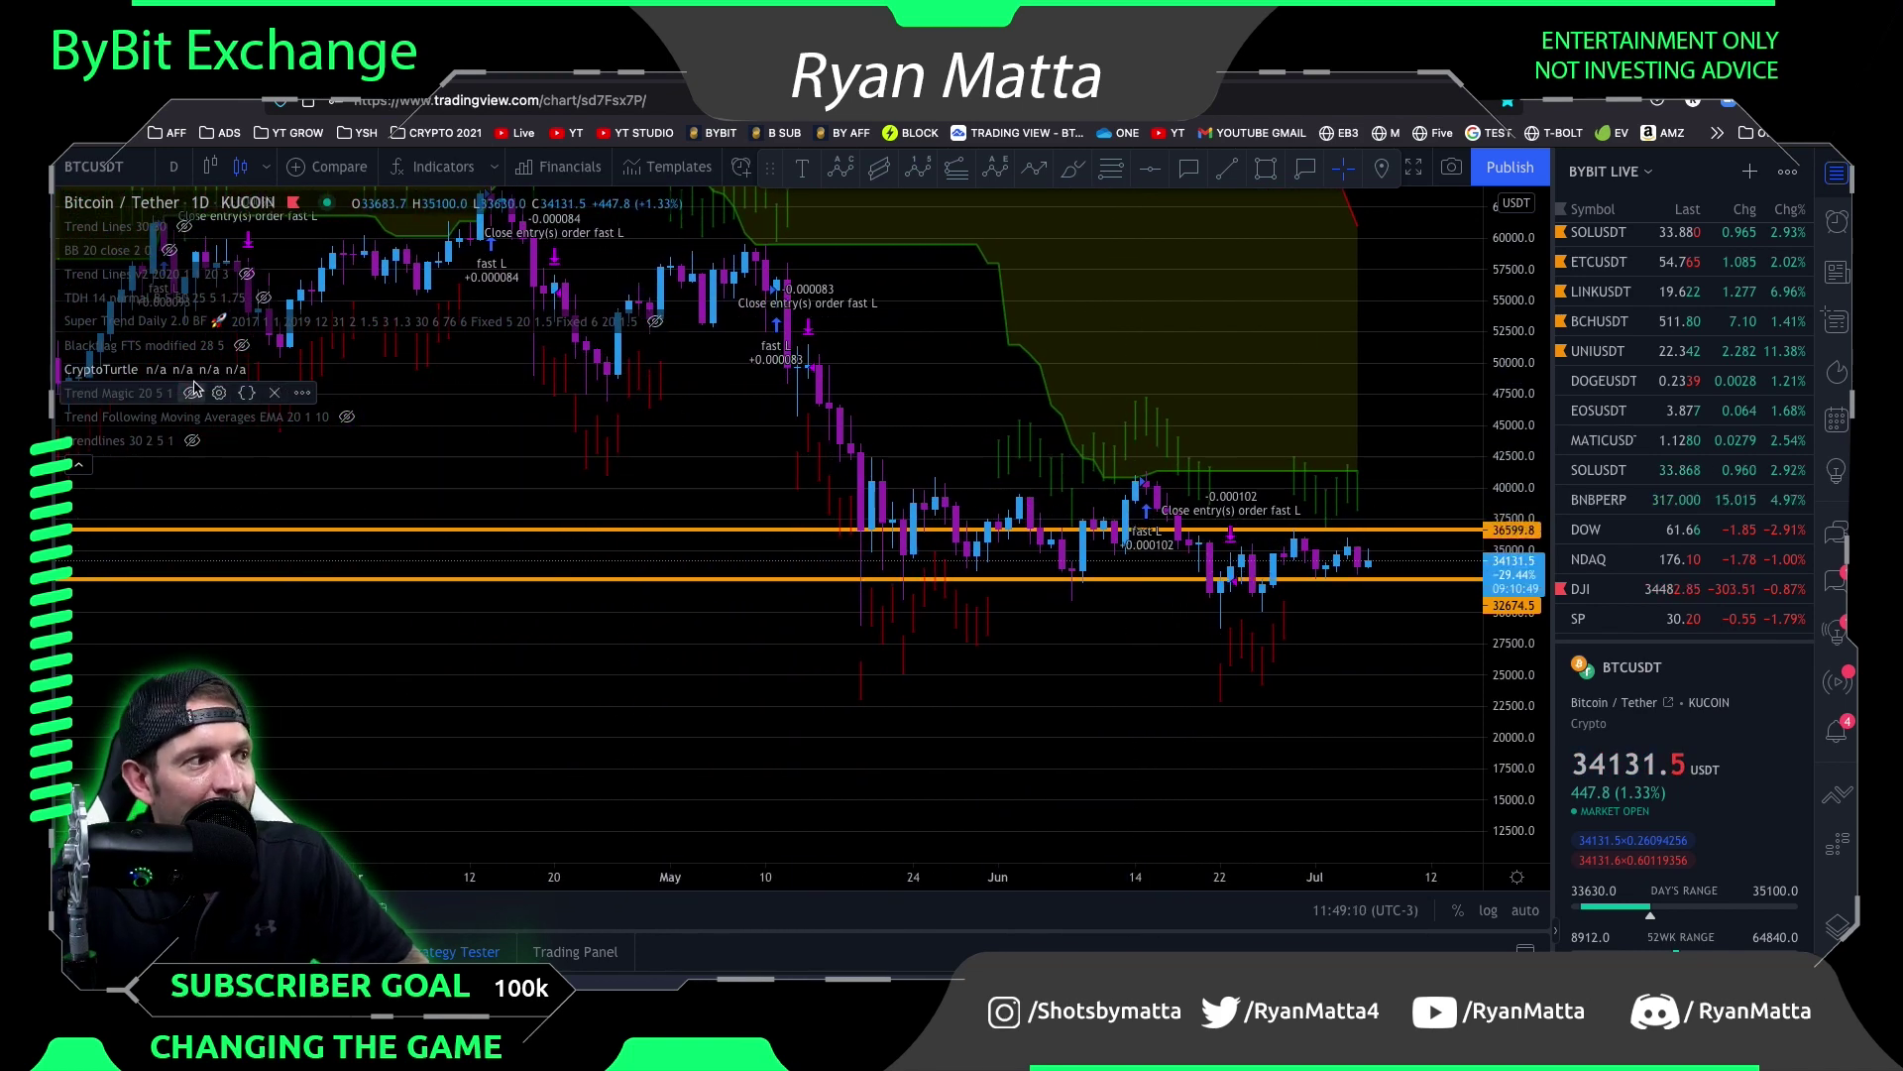
Replace CryptoTurtle with Trend Magic and examine its line against the latest daily candles near the upper horizontal level
mouse_move(197, 377)
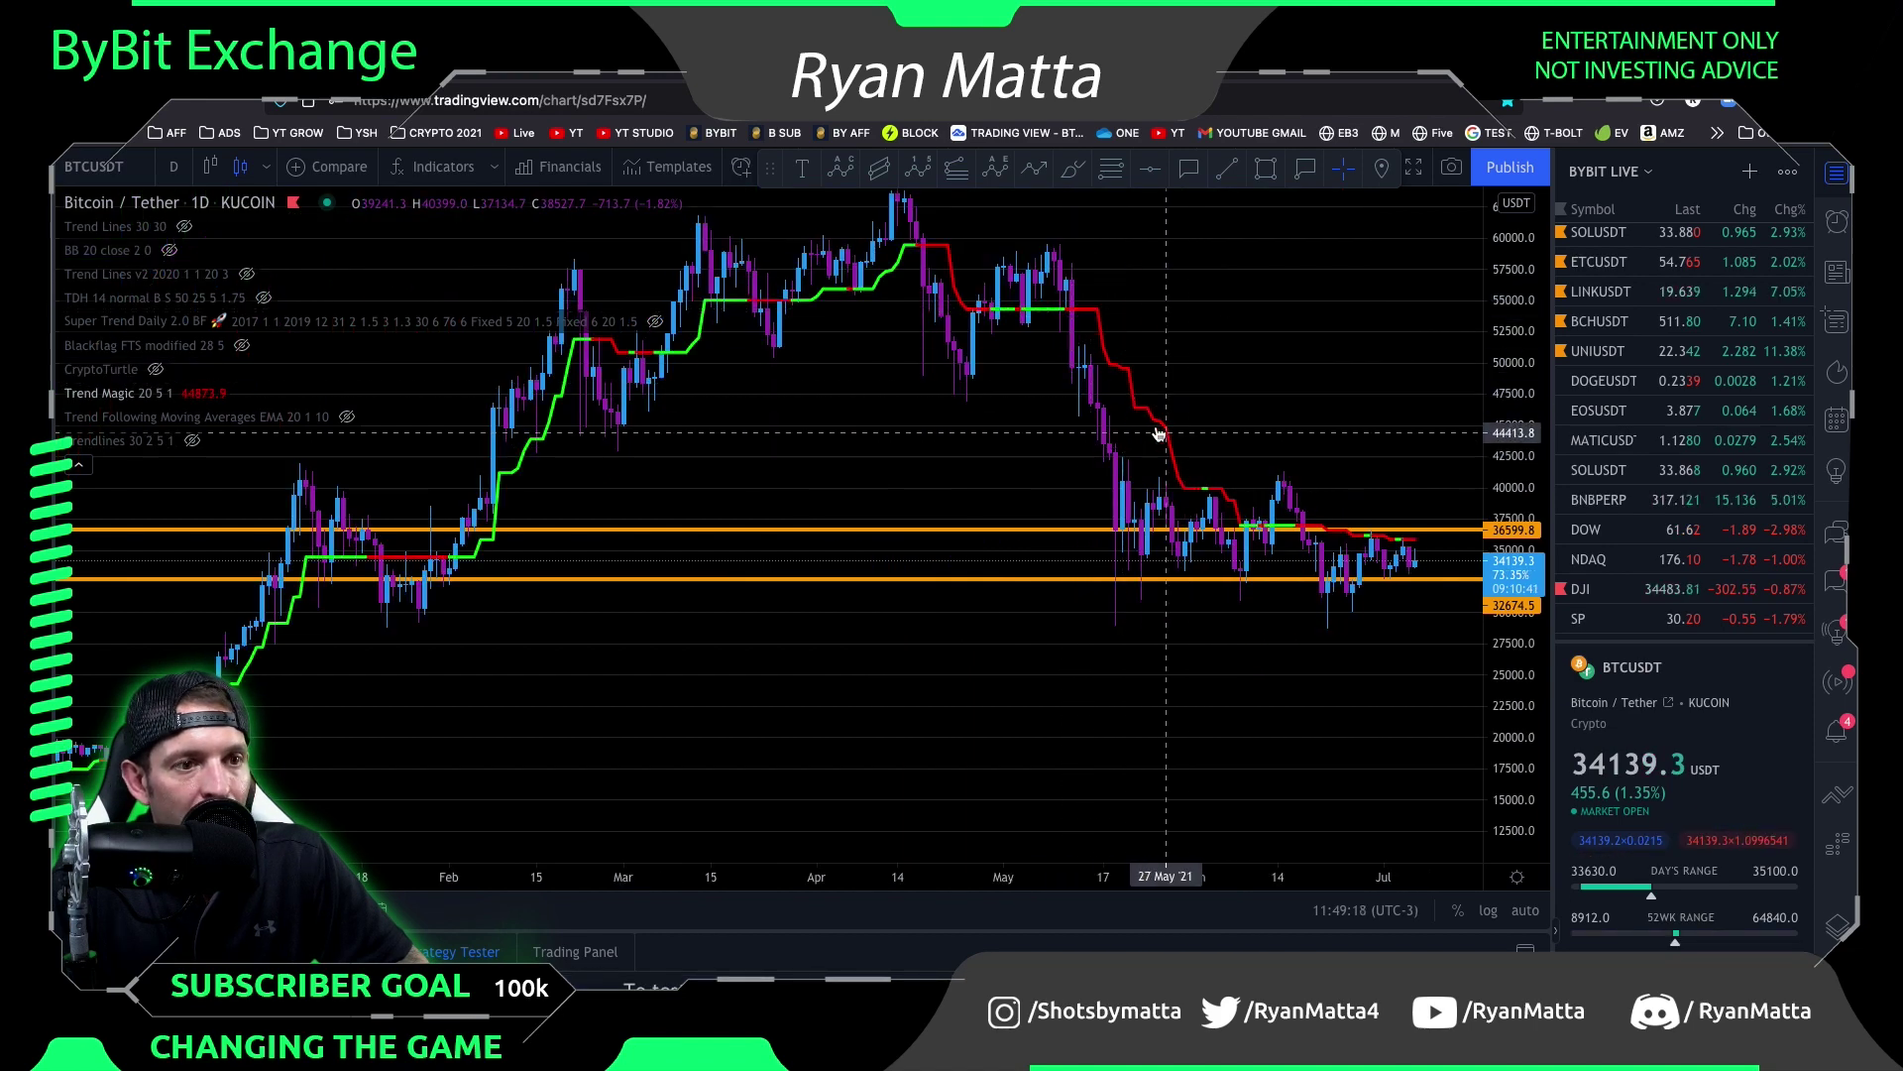
scroll(1123, 556, up, 1)
drag(1419, 568, 1066, 536)
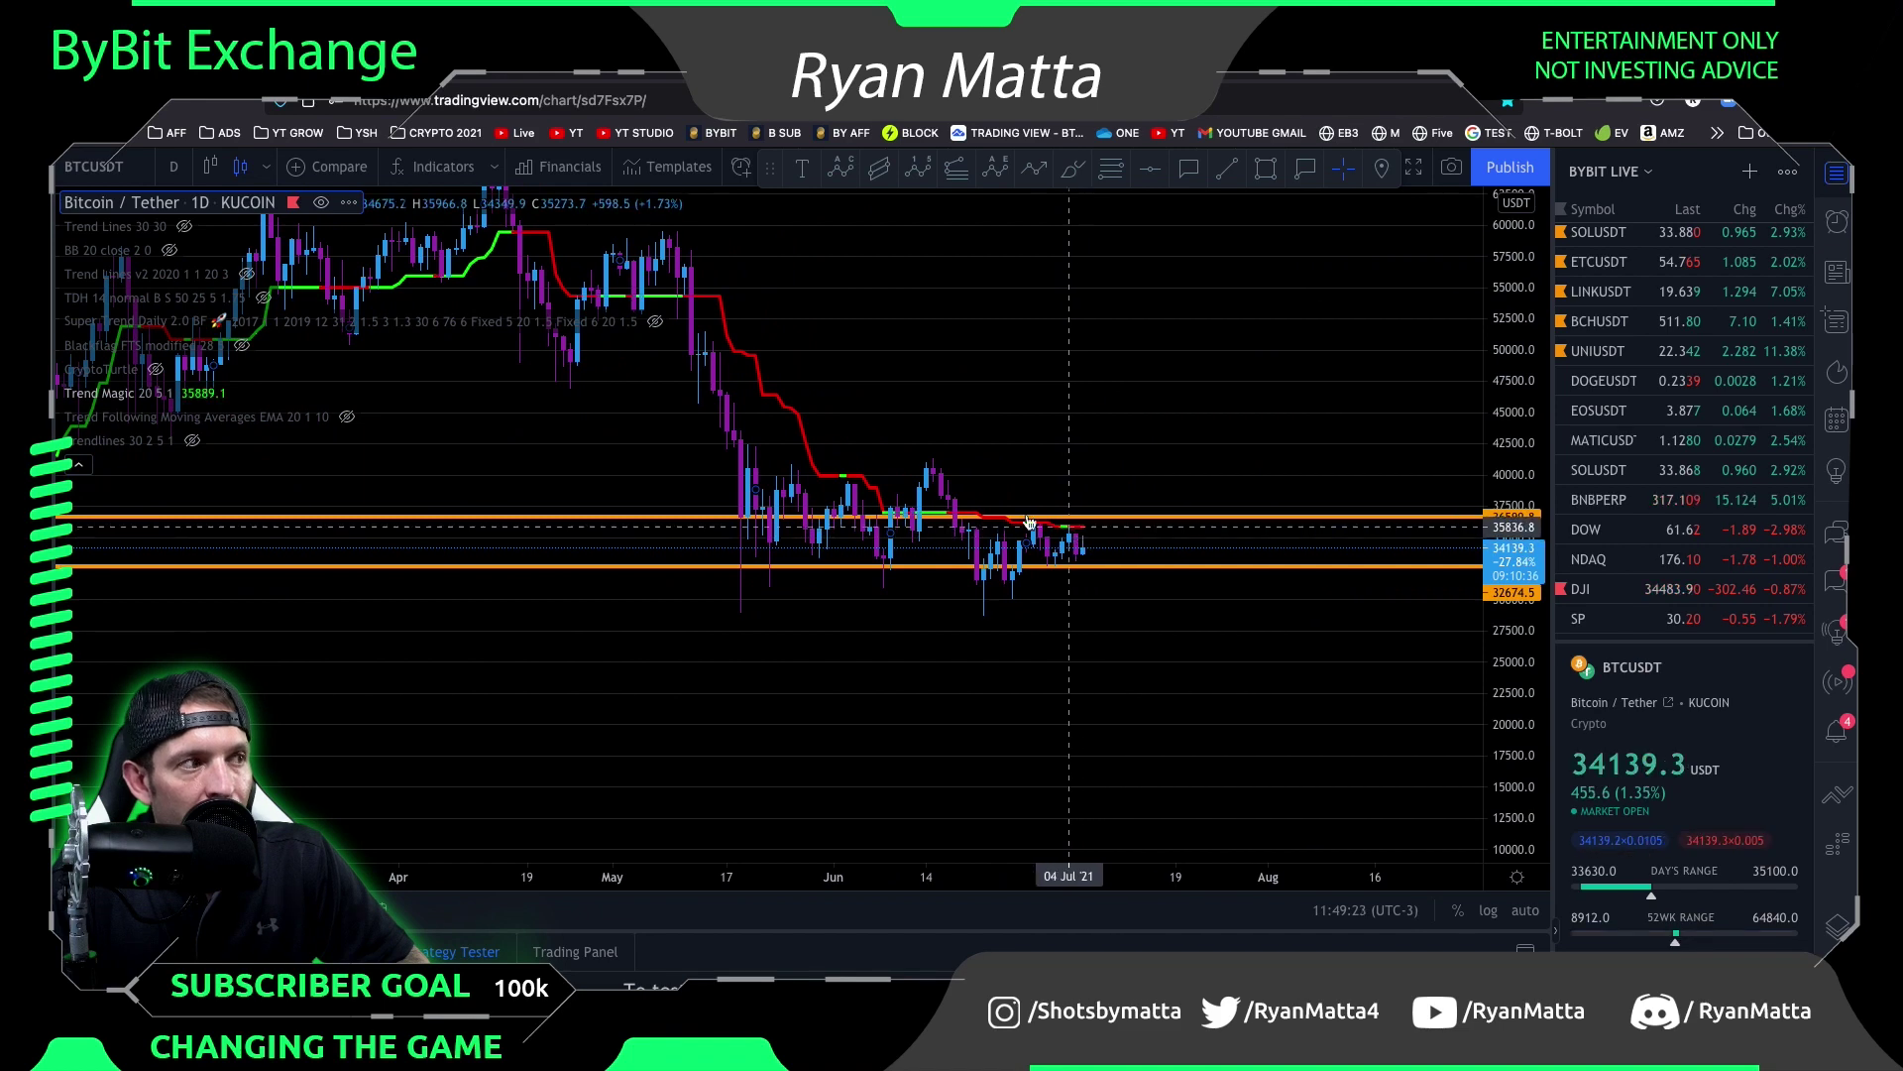
Hide Trend Magic, show Trend Following Moving Averages, and examine the average ribbon across the 2021 daily price action
click(192, 393)
mouse_move(253, 418)
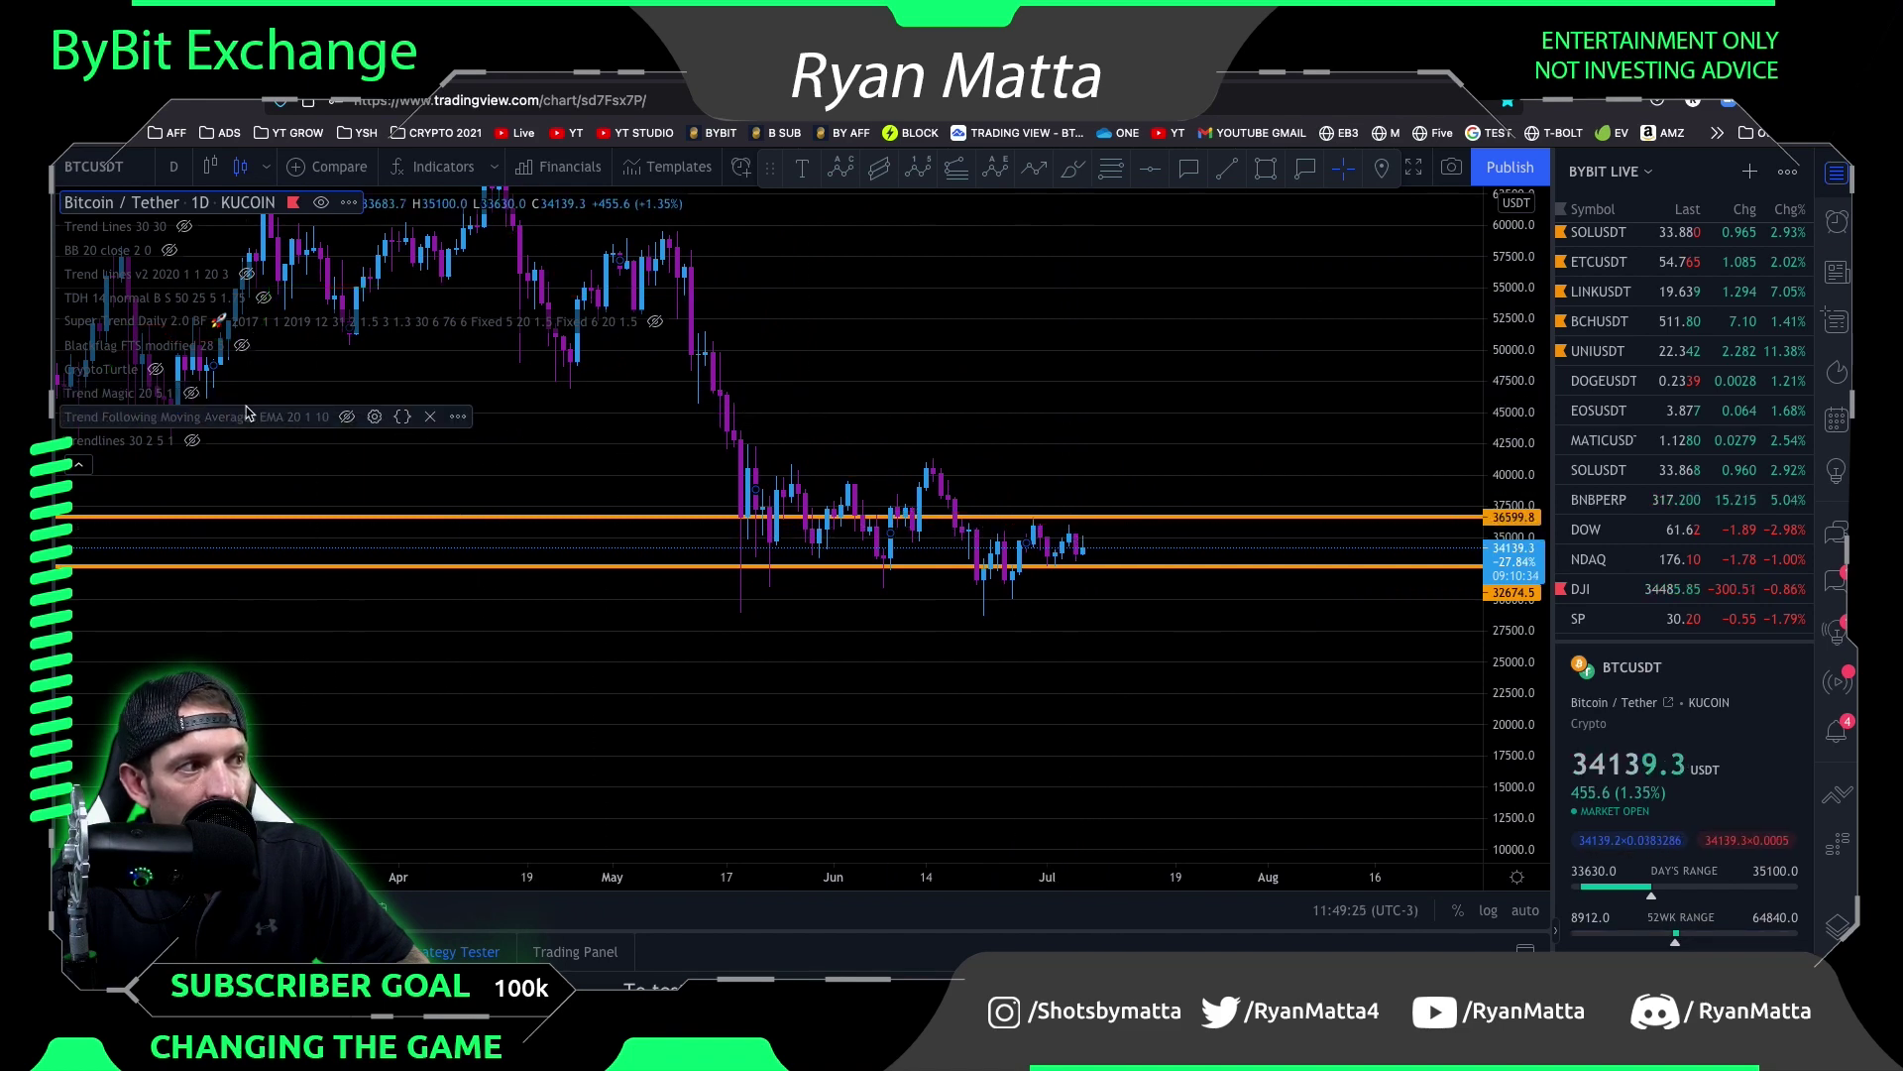
click(348, 417)
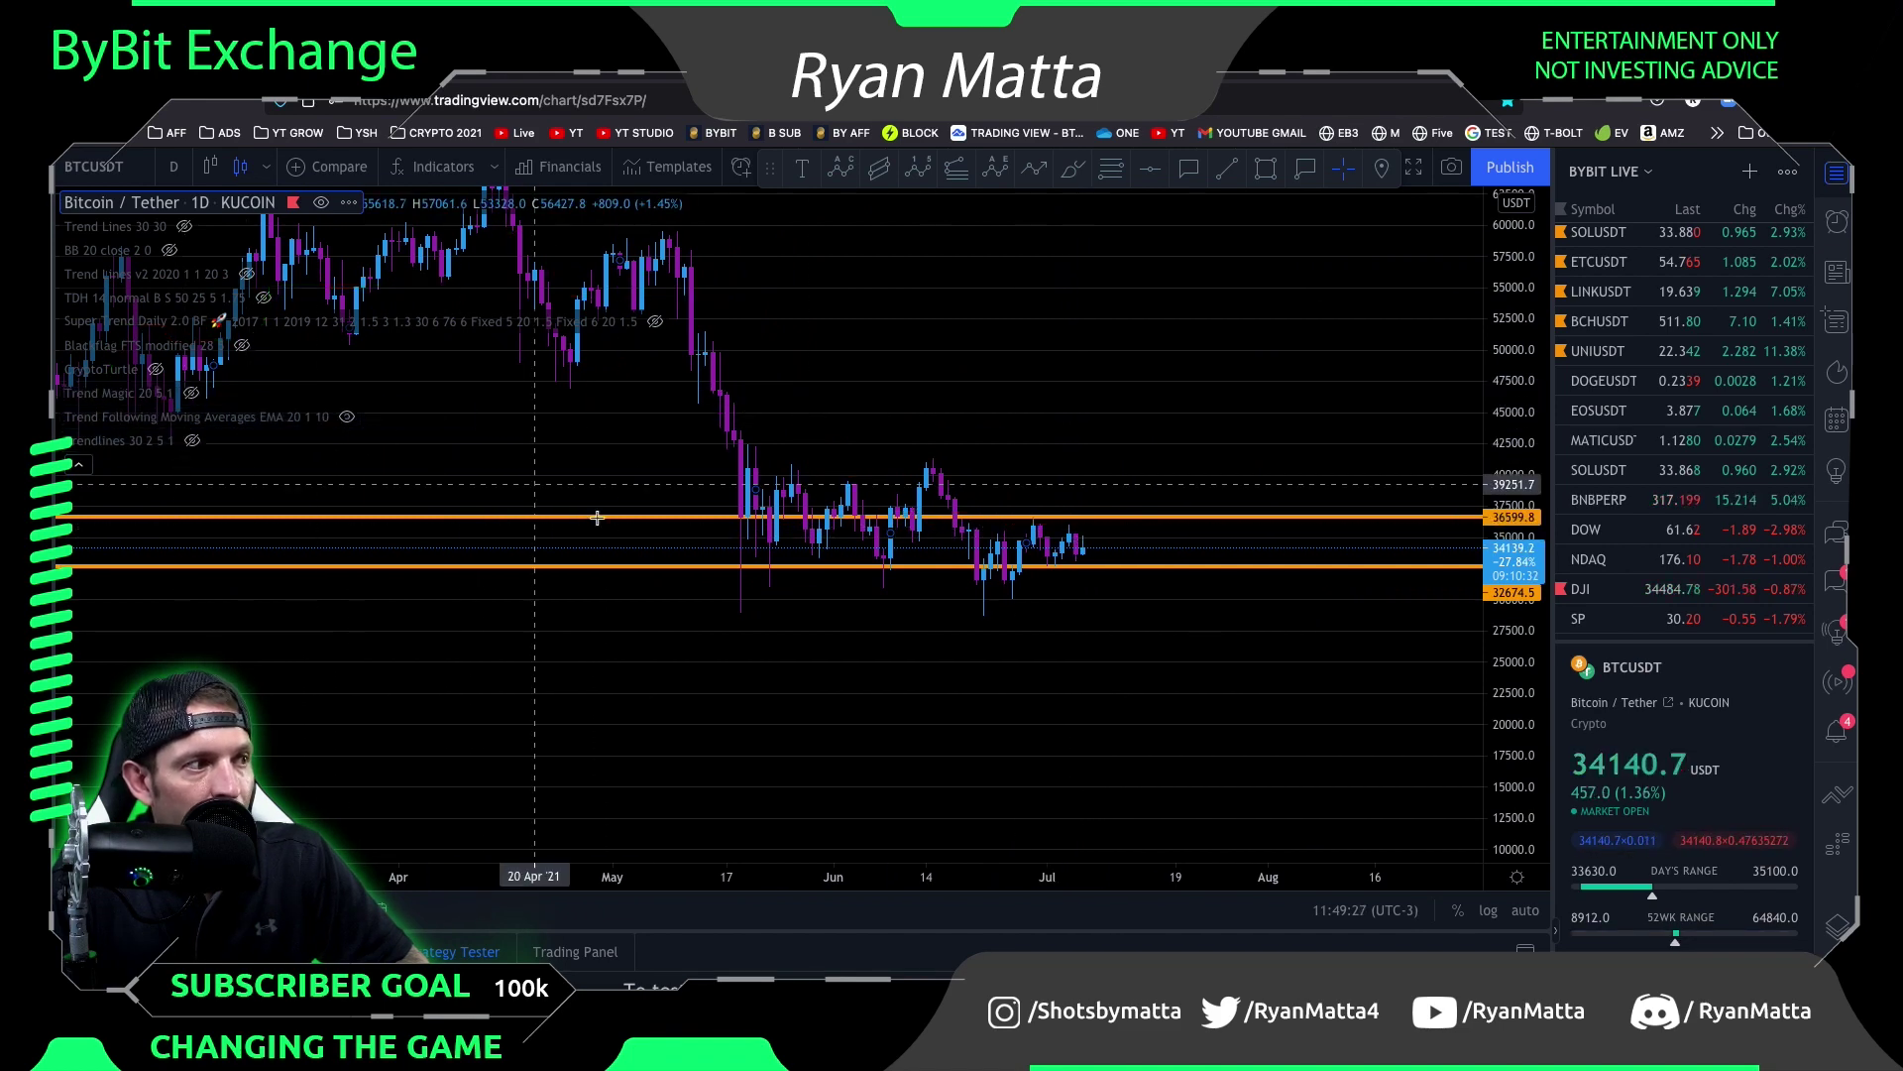
scroll(475, 669, down, 3)
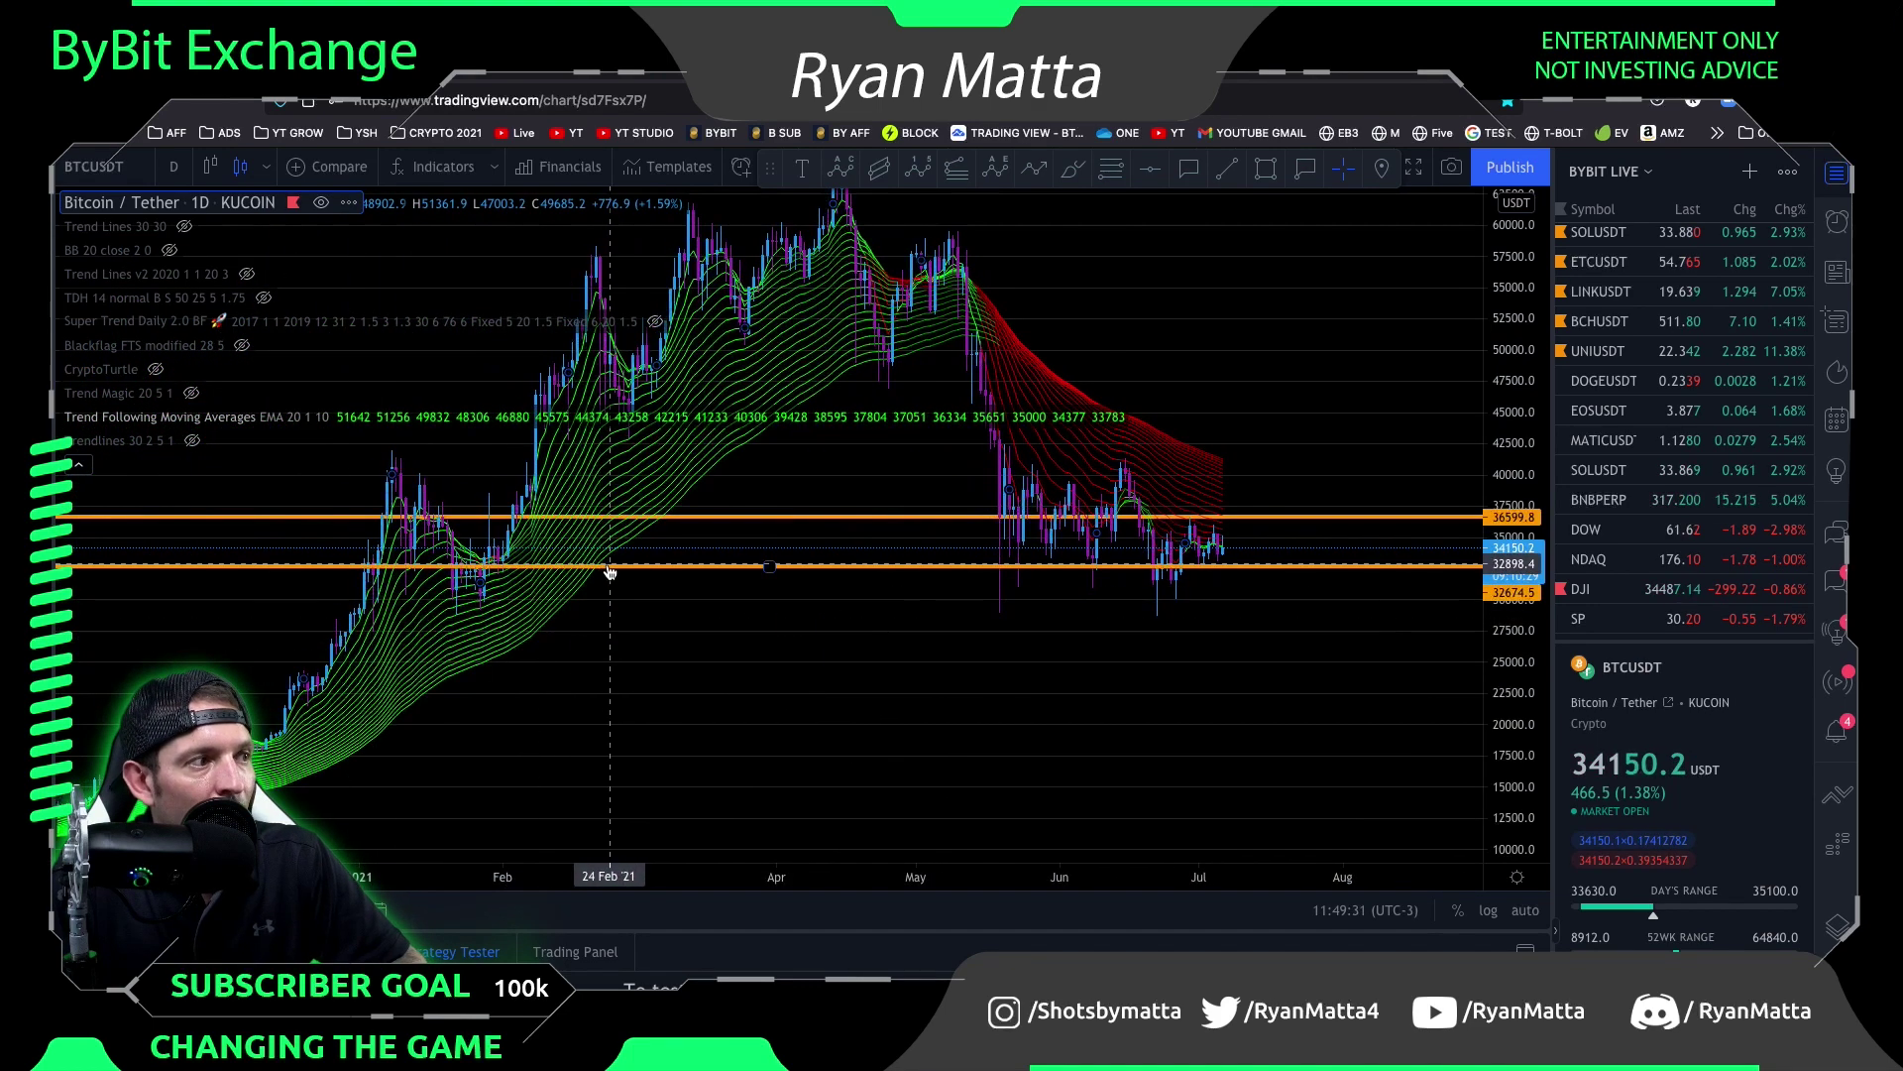
scroll(622, 582, down, 2)
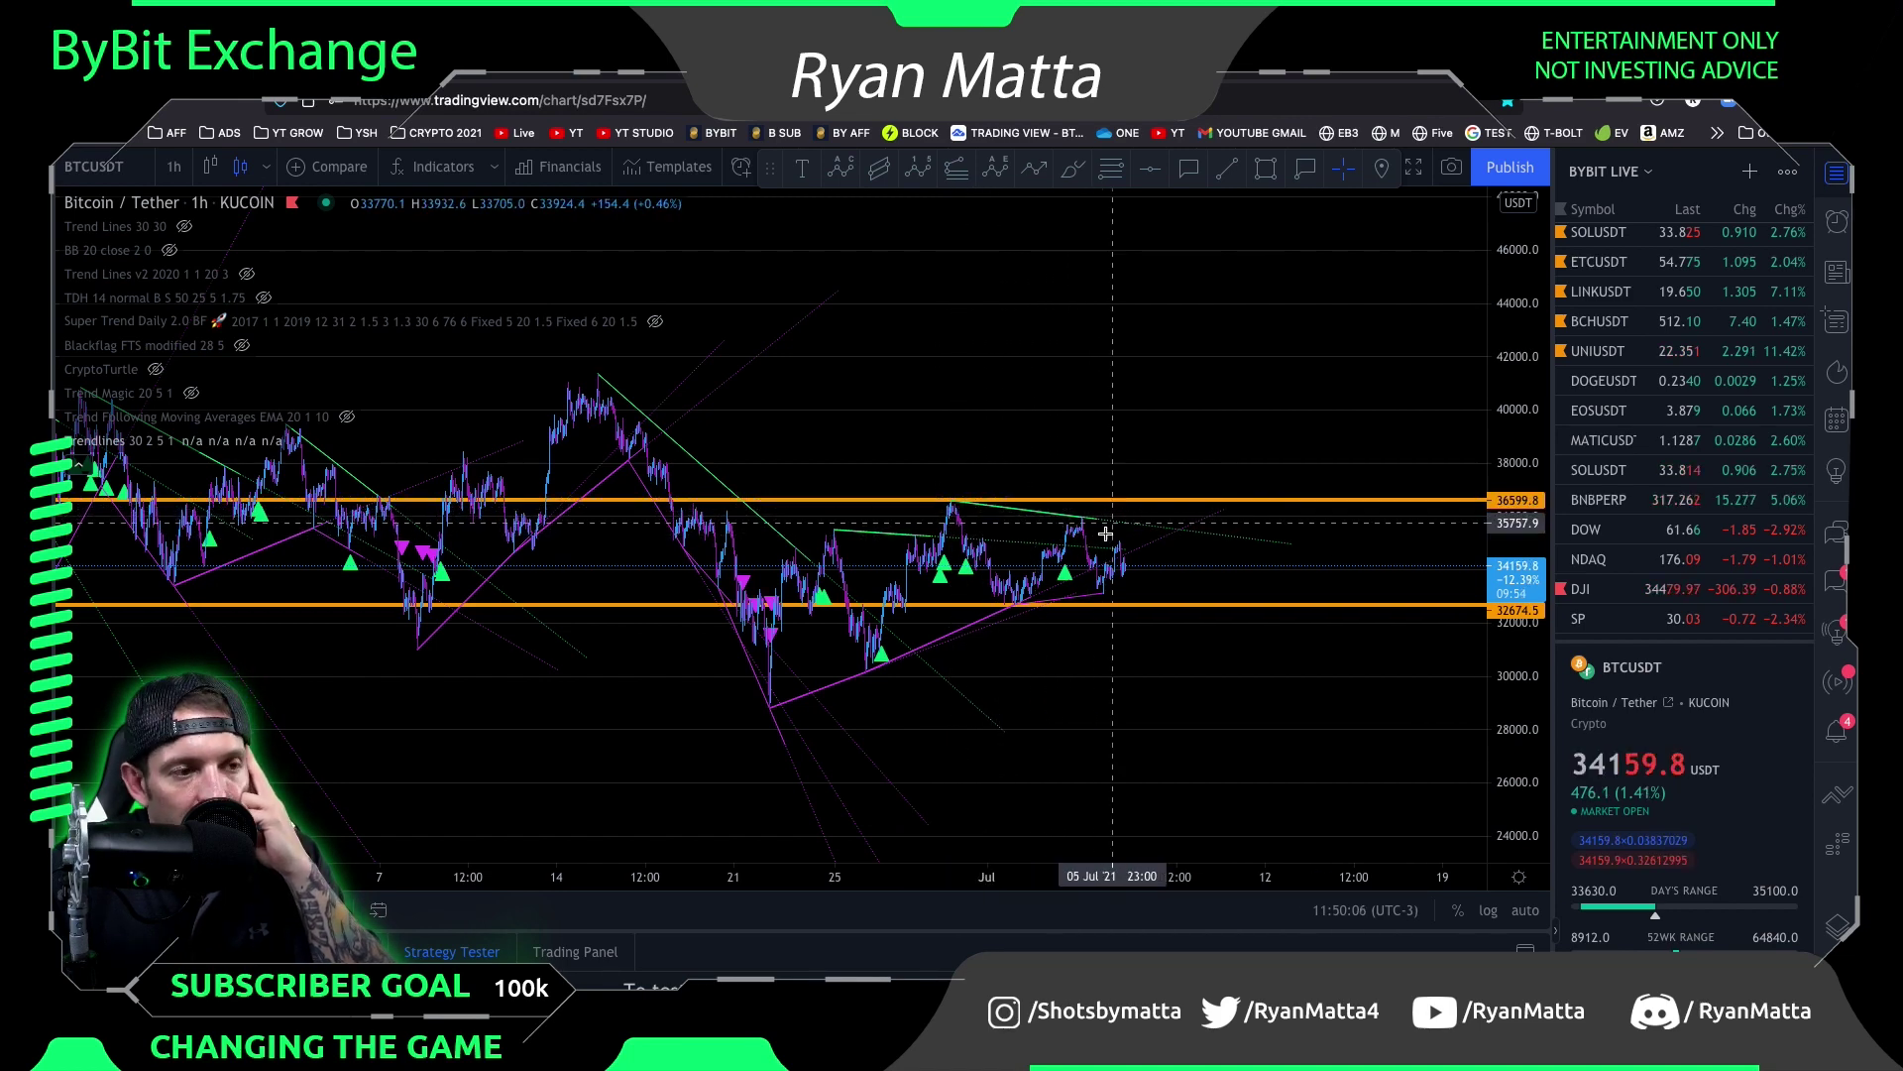
Examine the Trendlines indicator's lines and signal markers across the April to July hourly price action
scroll(1050, 557, down, 5)
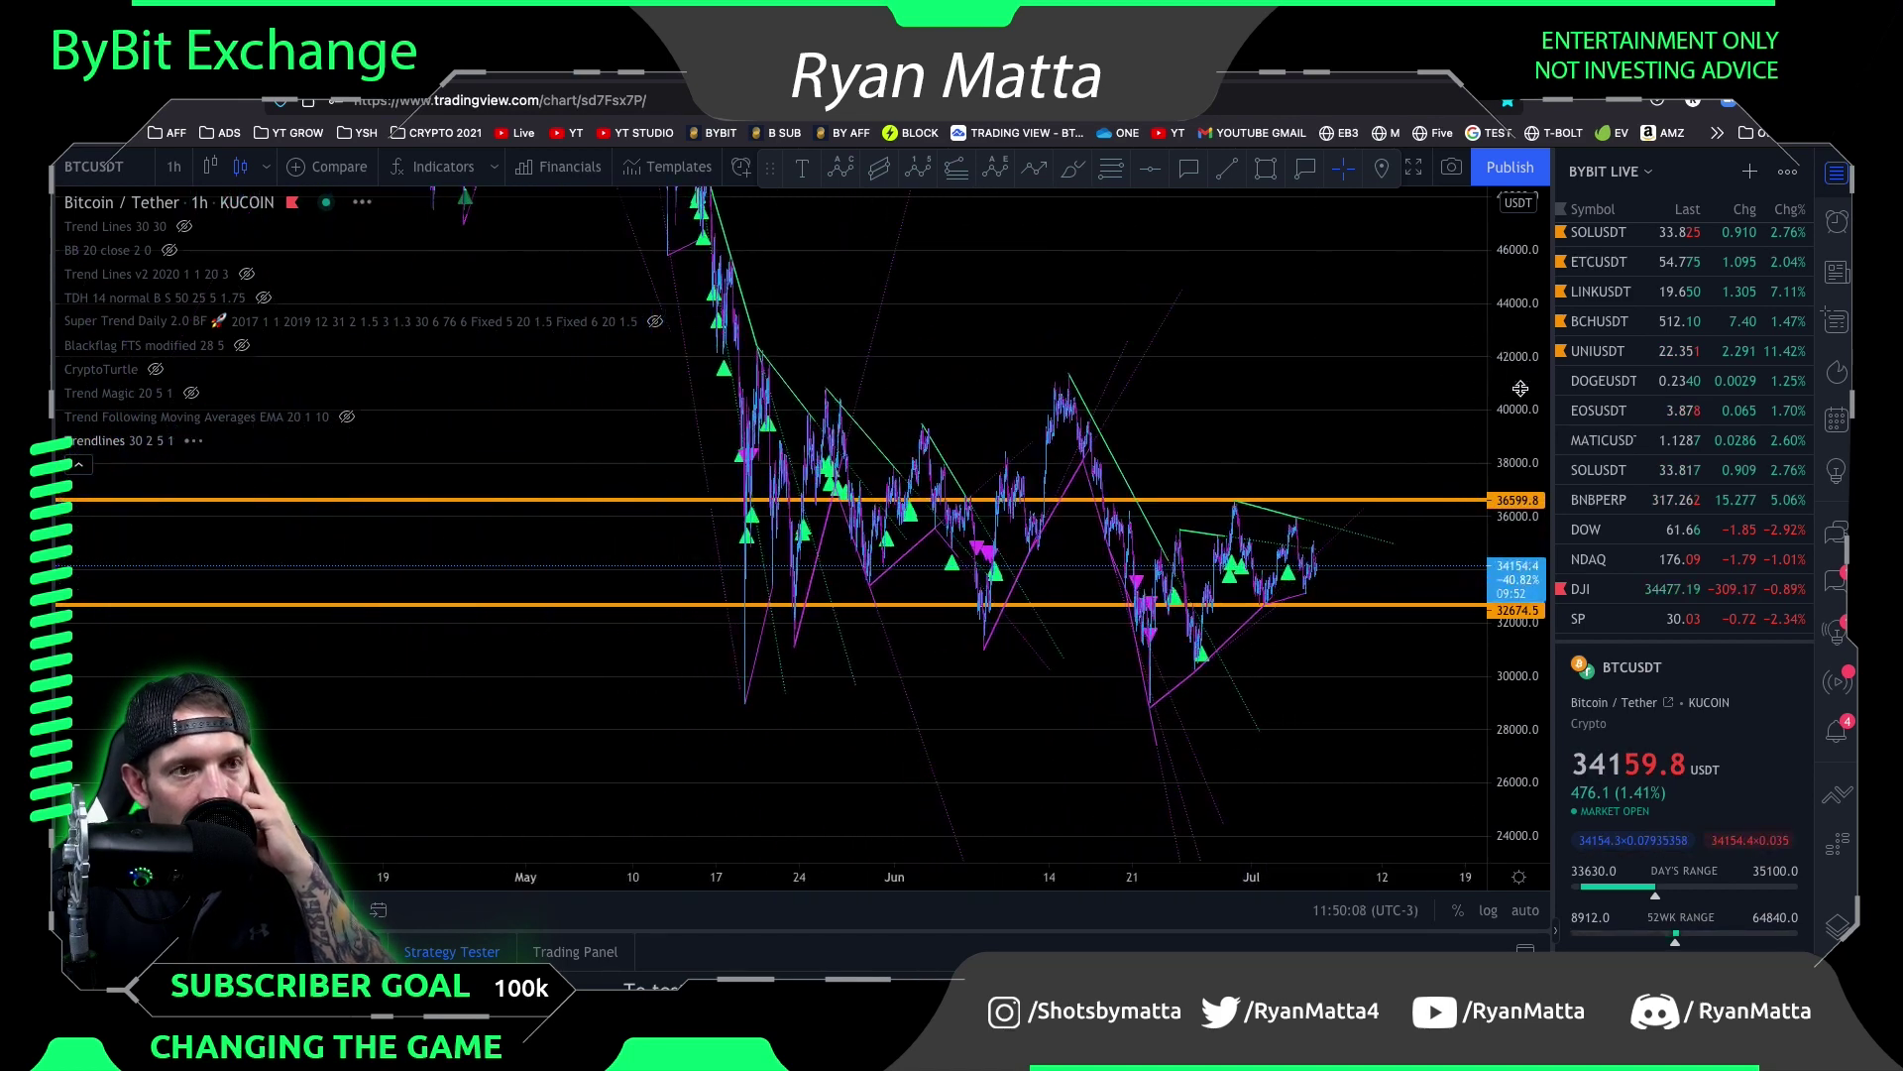
drag(858, 331, 878, 535)
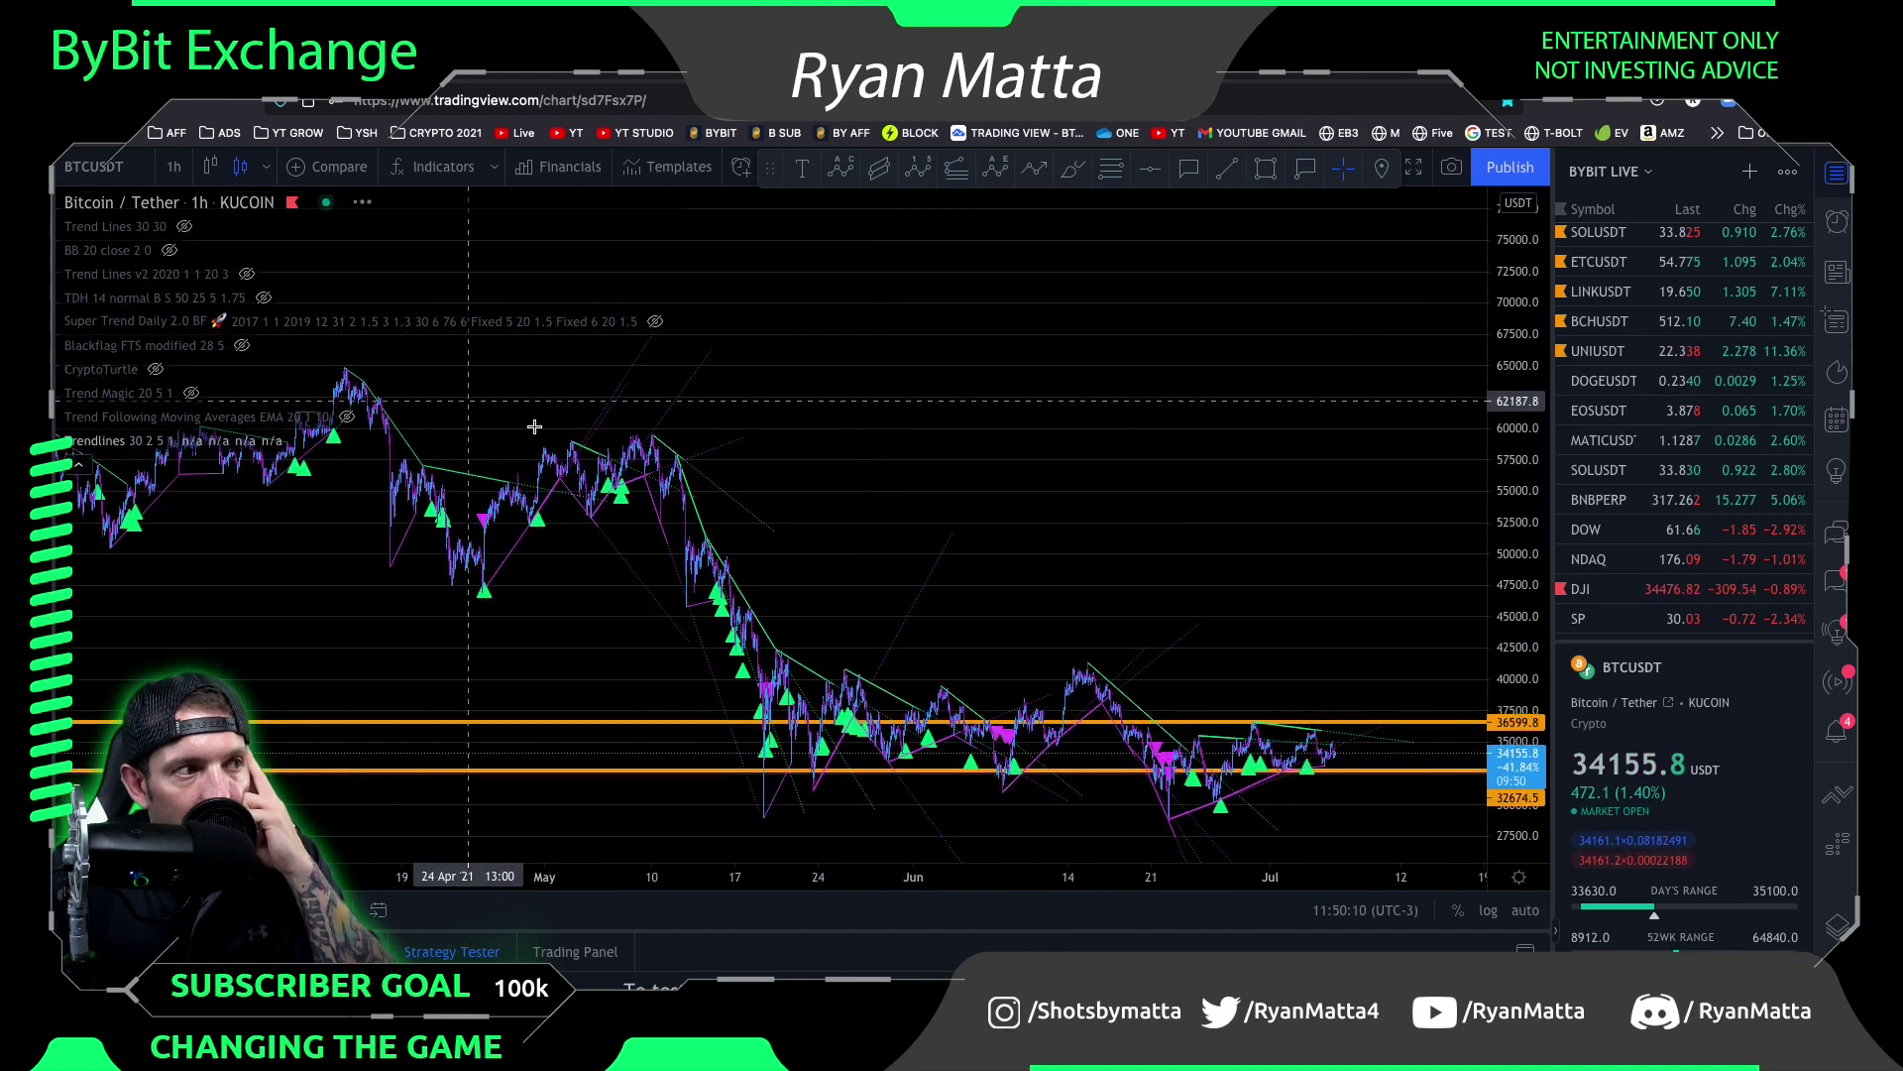
scroll(1227, 578, up, 4)
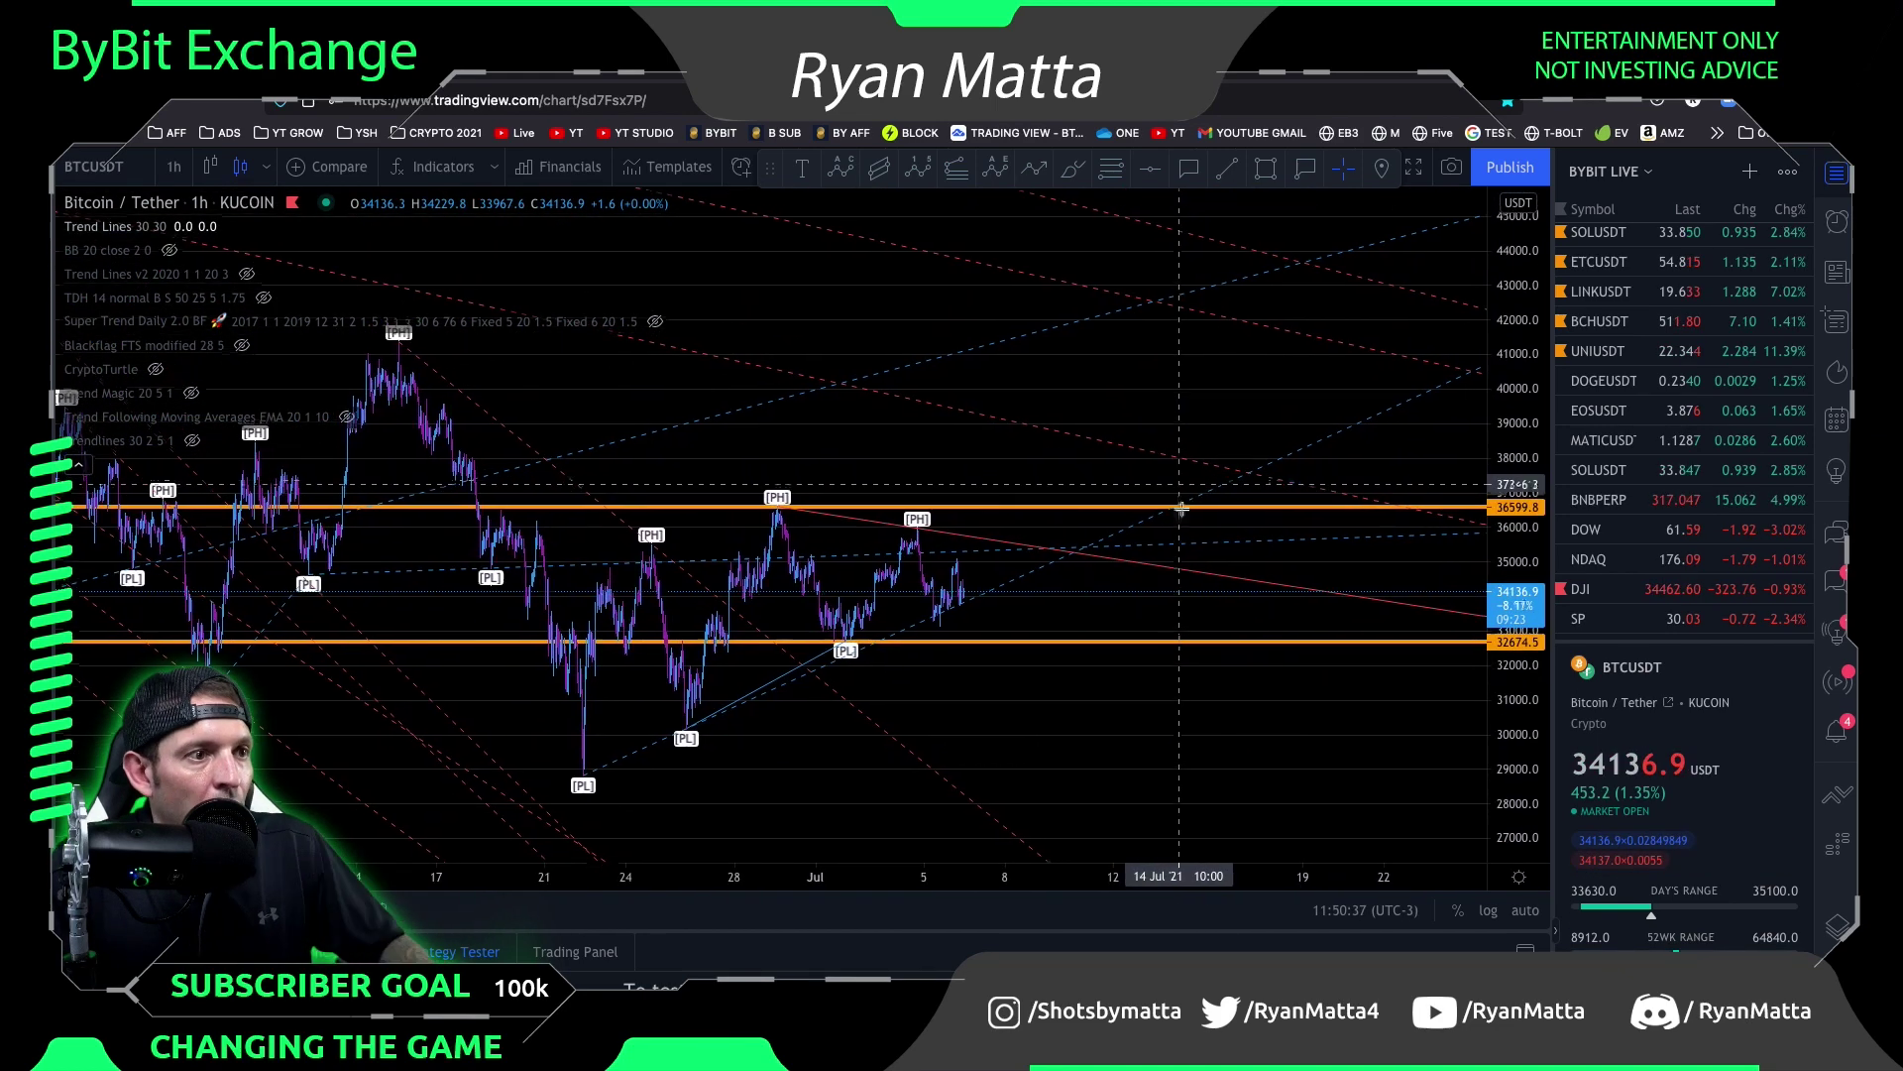
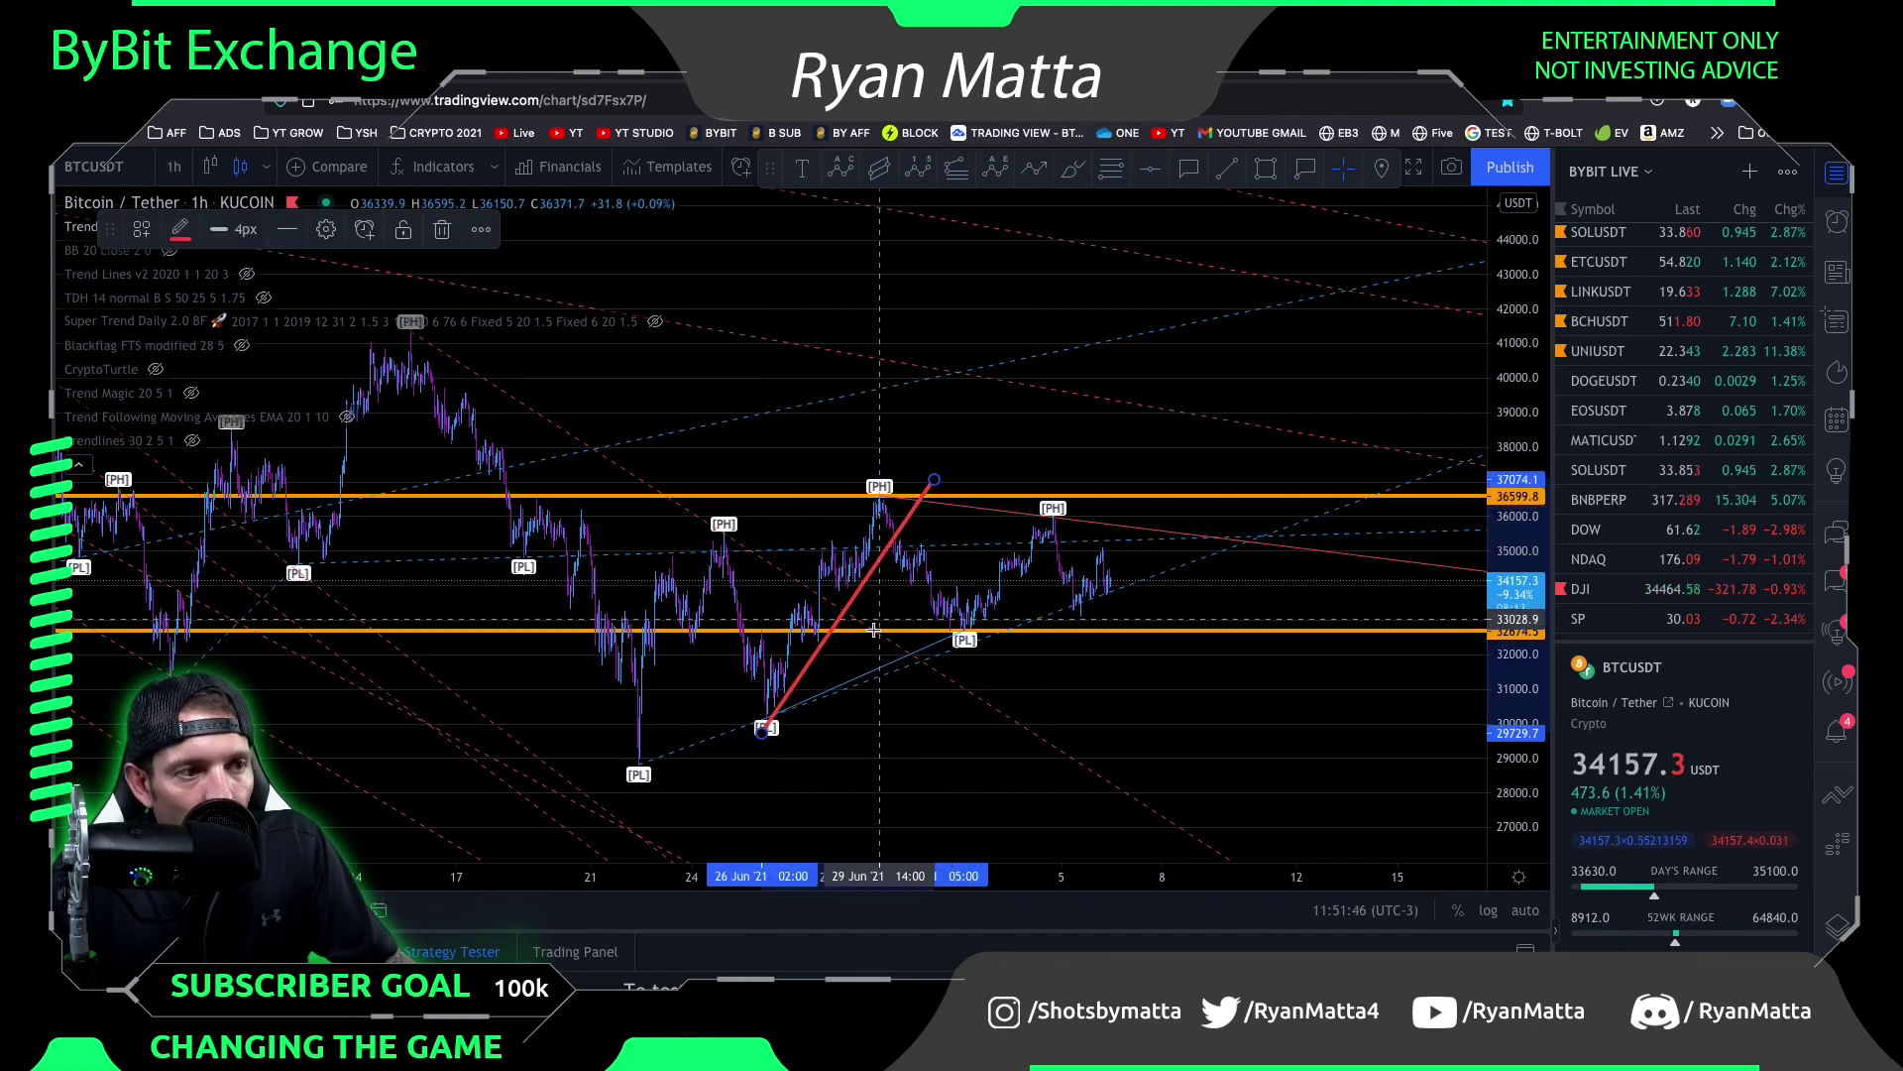
Move the red rising trend line's lower end onto the 26 June pivot low on the 1-hour chart
scroll(873, 630, up, 5)
drag(738, 563, 1538, 600)
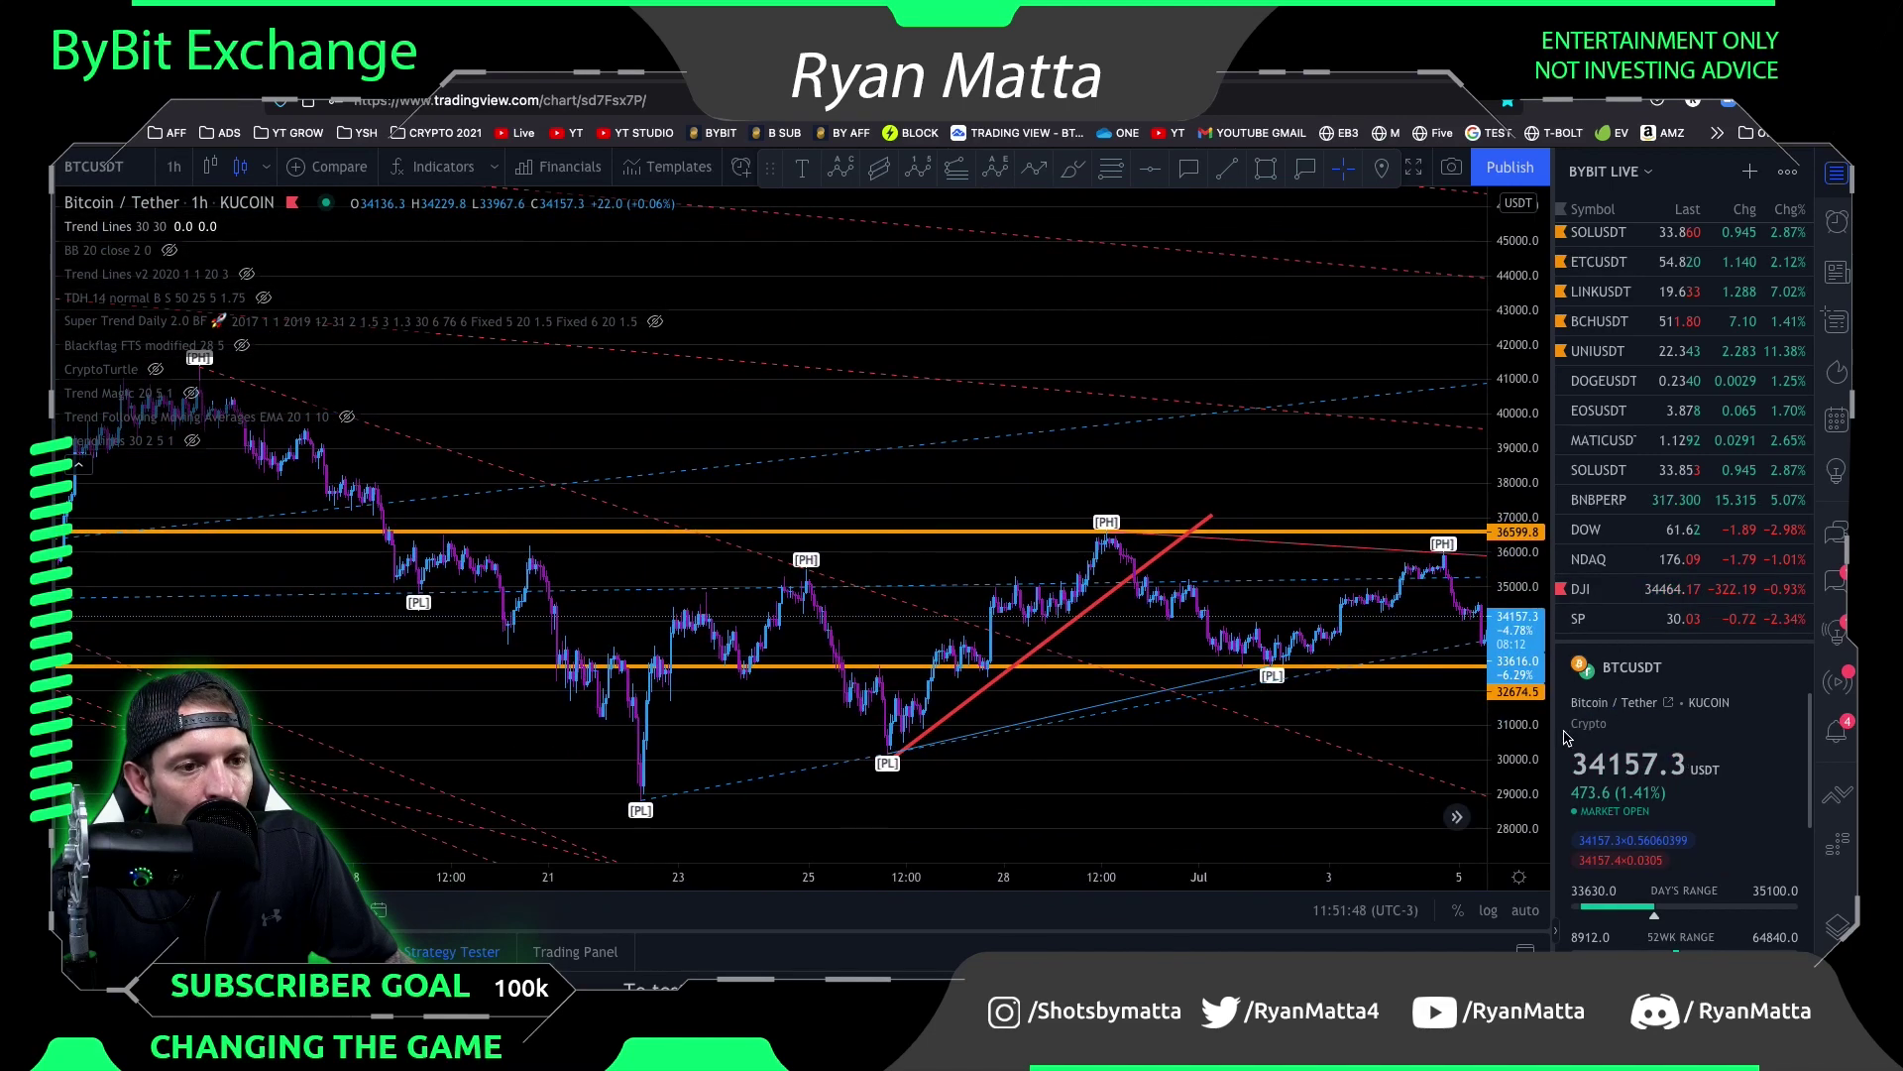
drag(1520, 738, 1520, 436)
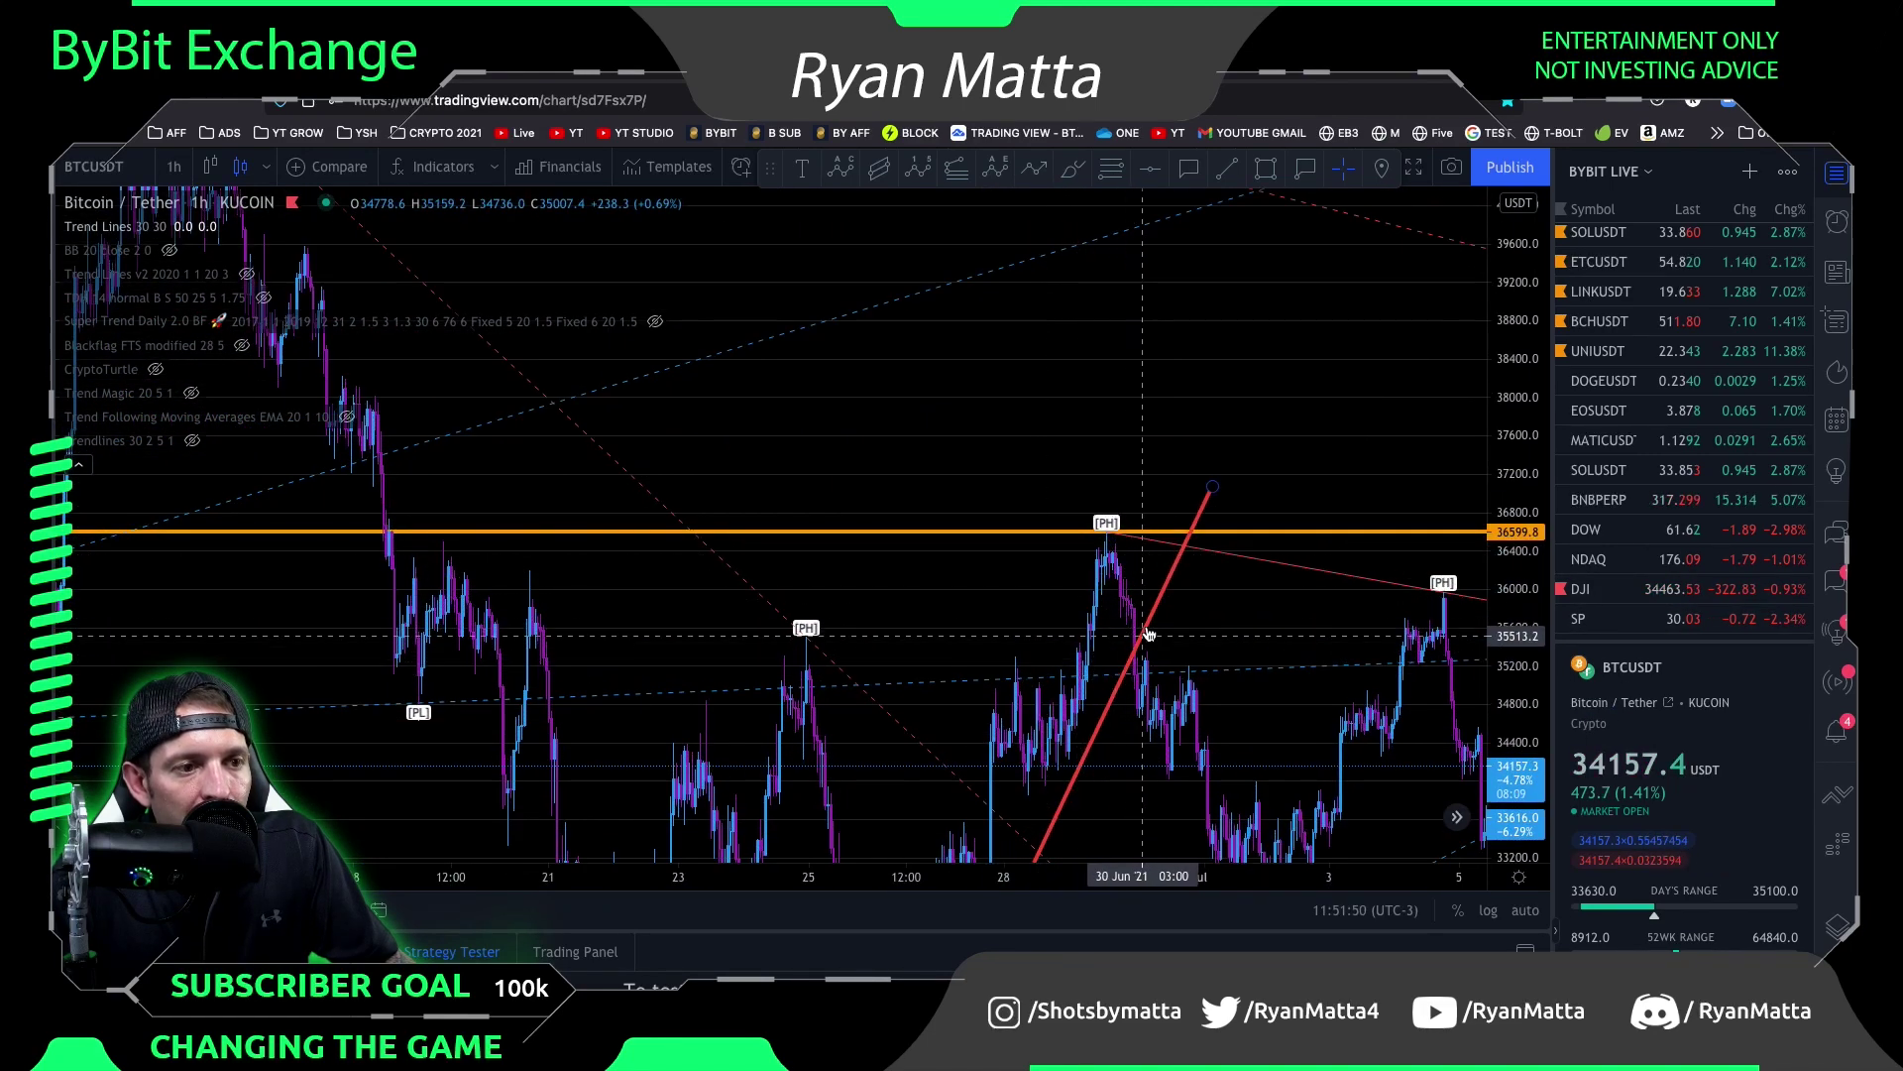
drag(1196, 649, 1256, 434)
drag(1090, 746, 1045, 568)
scroll(1048, 624, up, 1)
scroll(1048, 624, up, 3)
drag(896, 624, 901, 657)
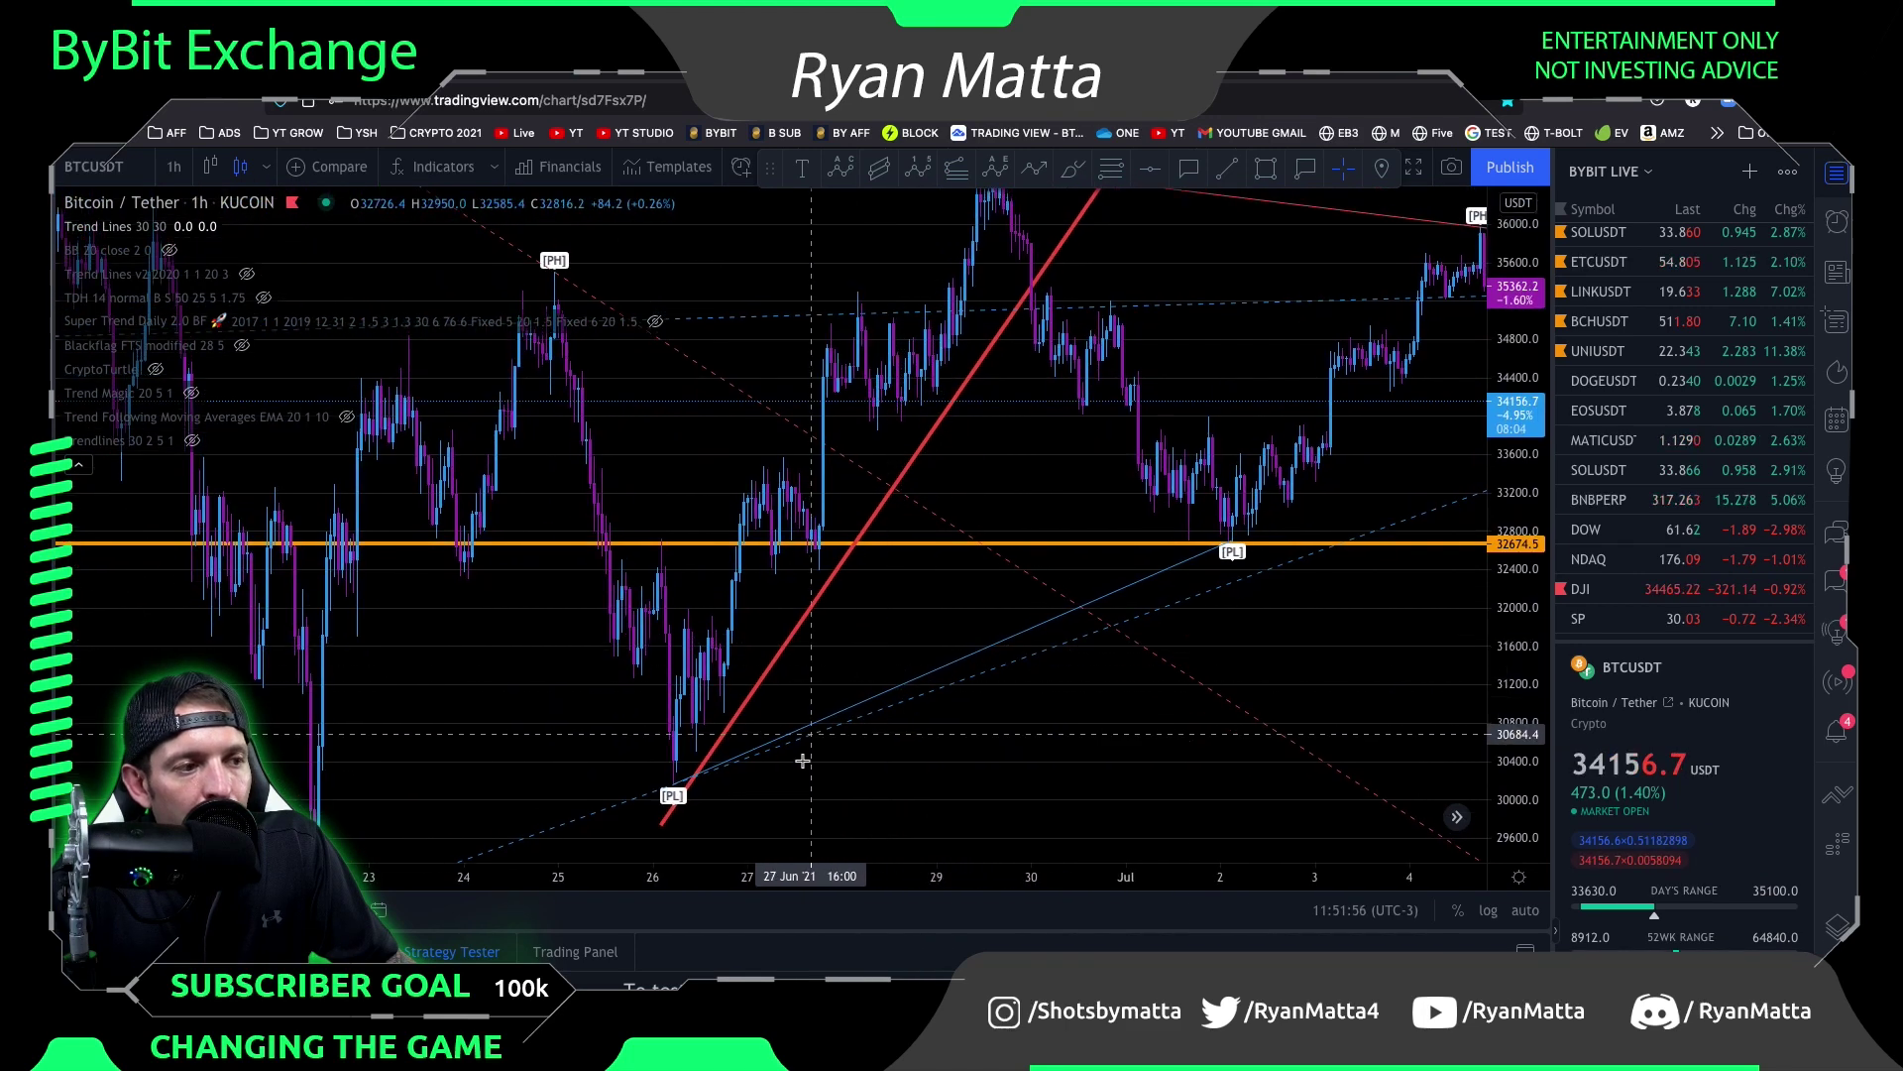
click(676, 791)
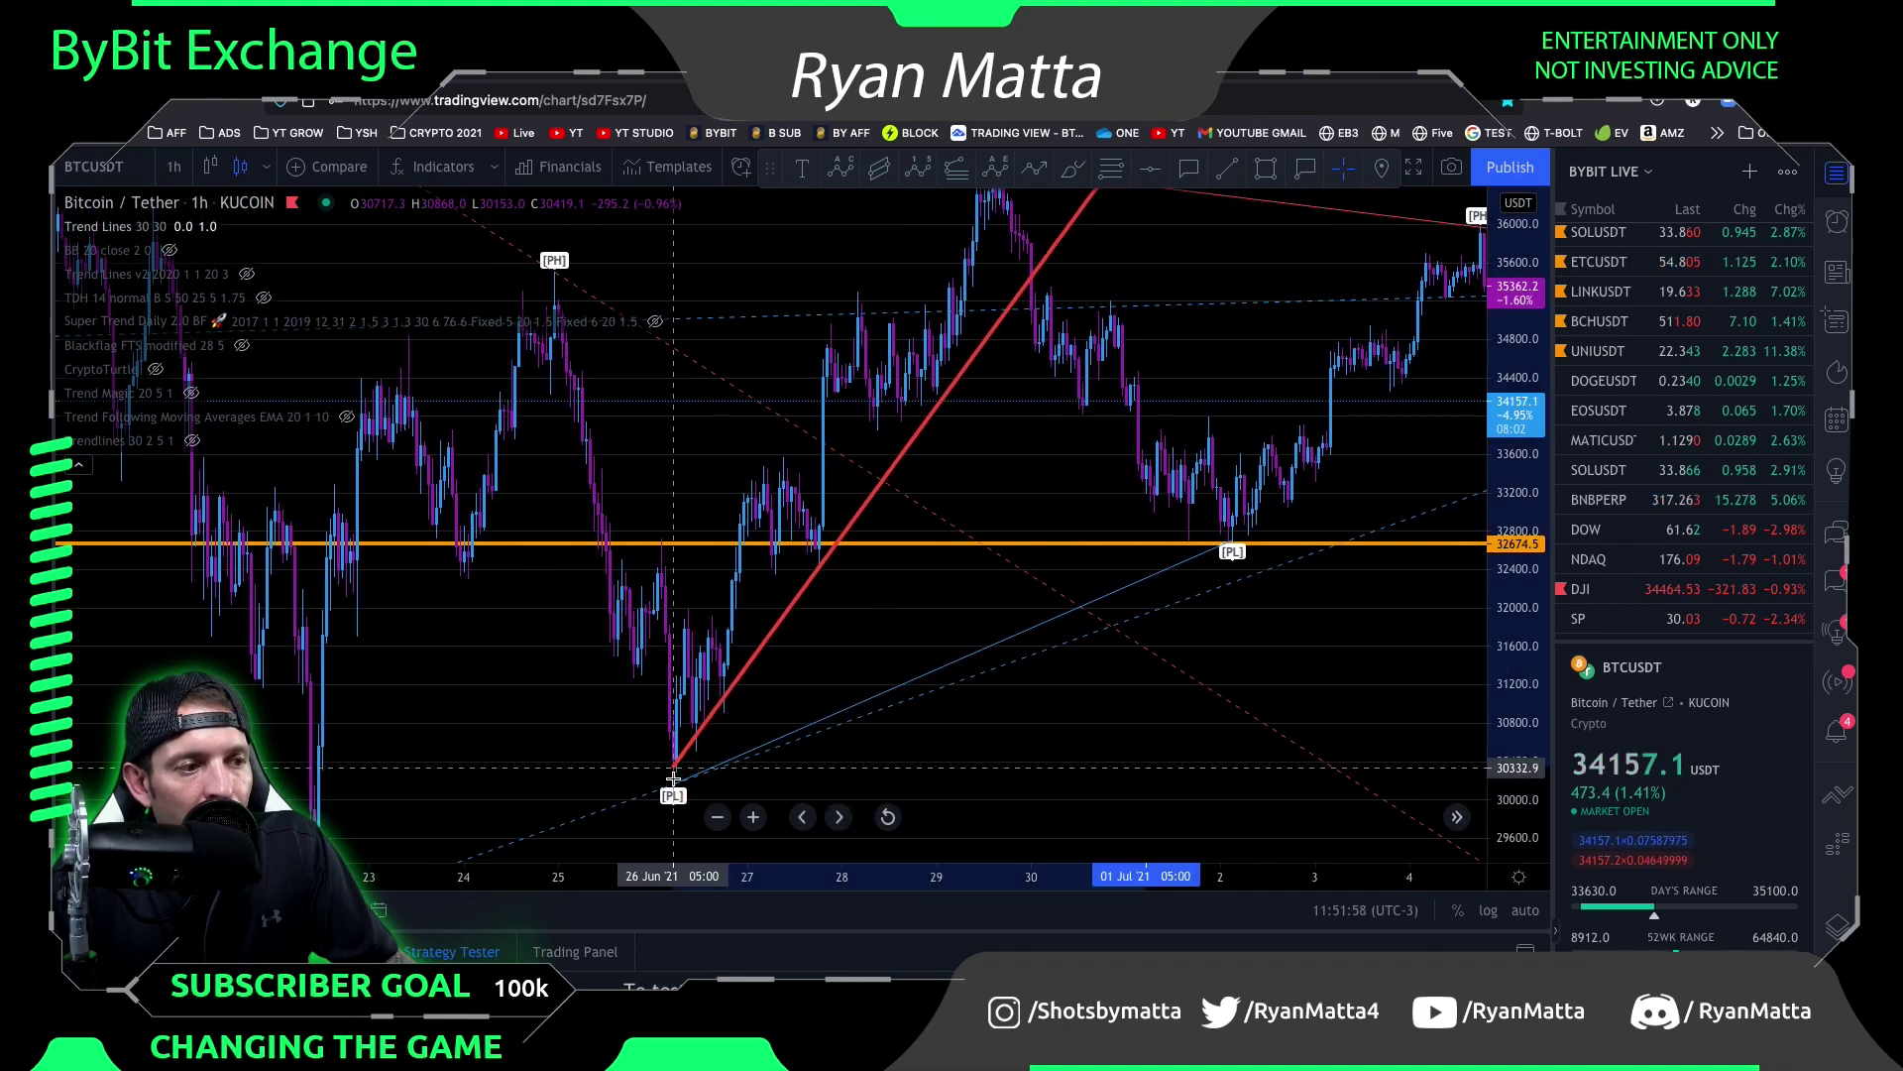
drag(681, 810, 667, 821)
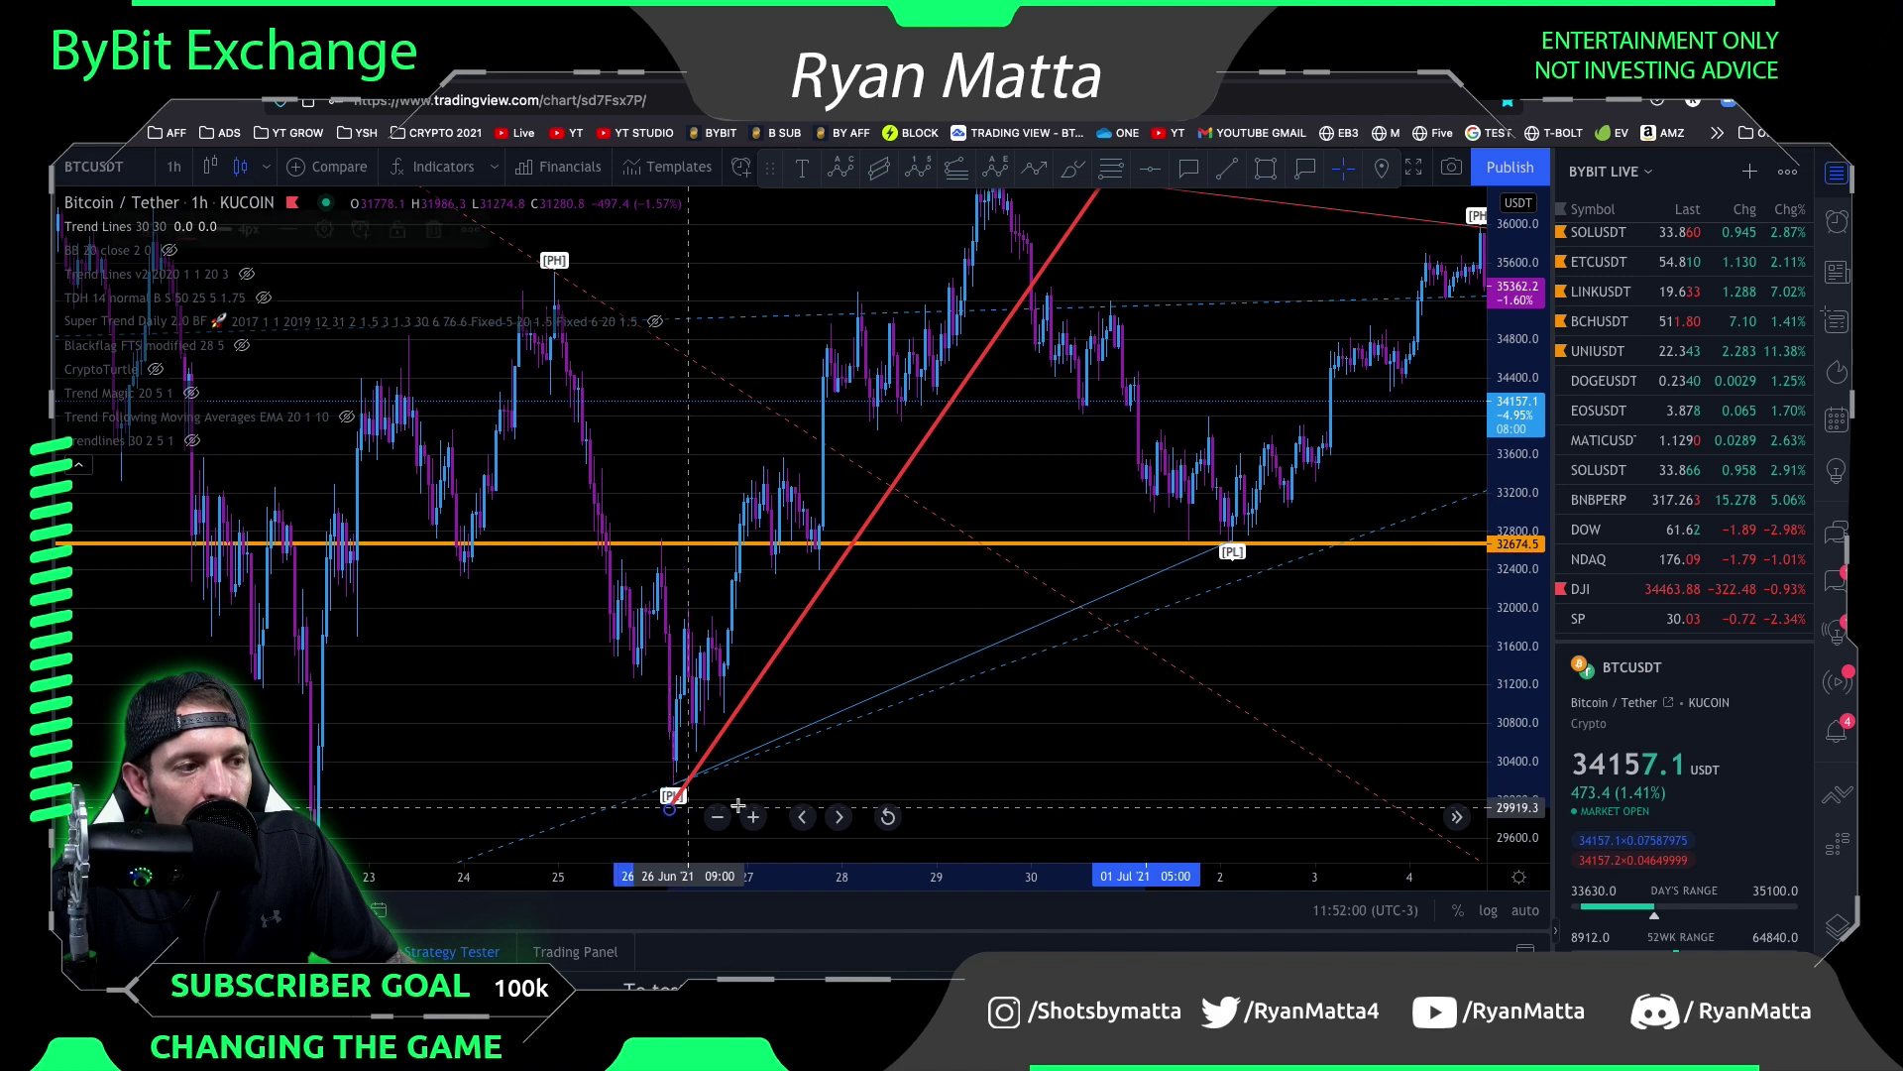
Steepen the red rising trend line by moving its upper end to about 37,002 on 30 June at 19:00
drag(991, 481, 967, 628)
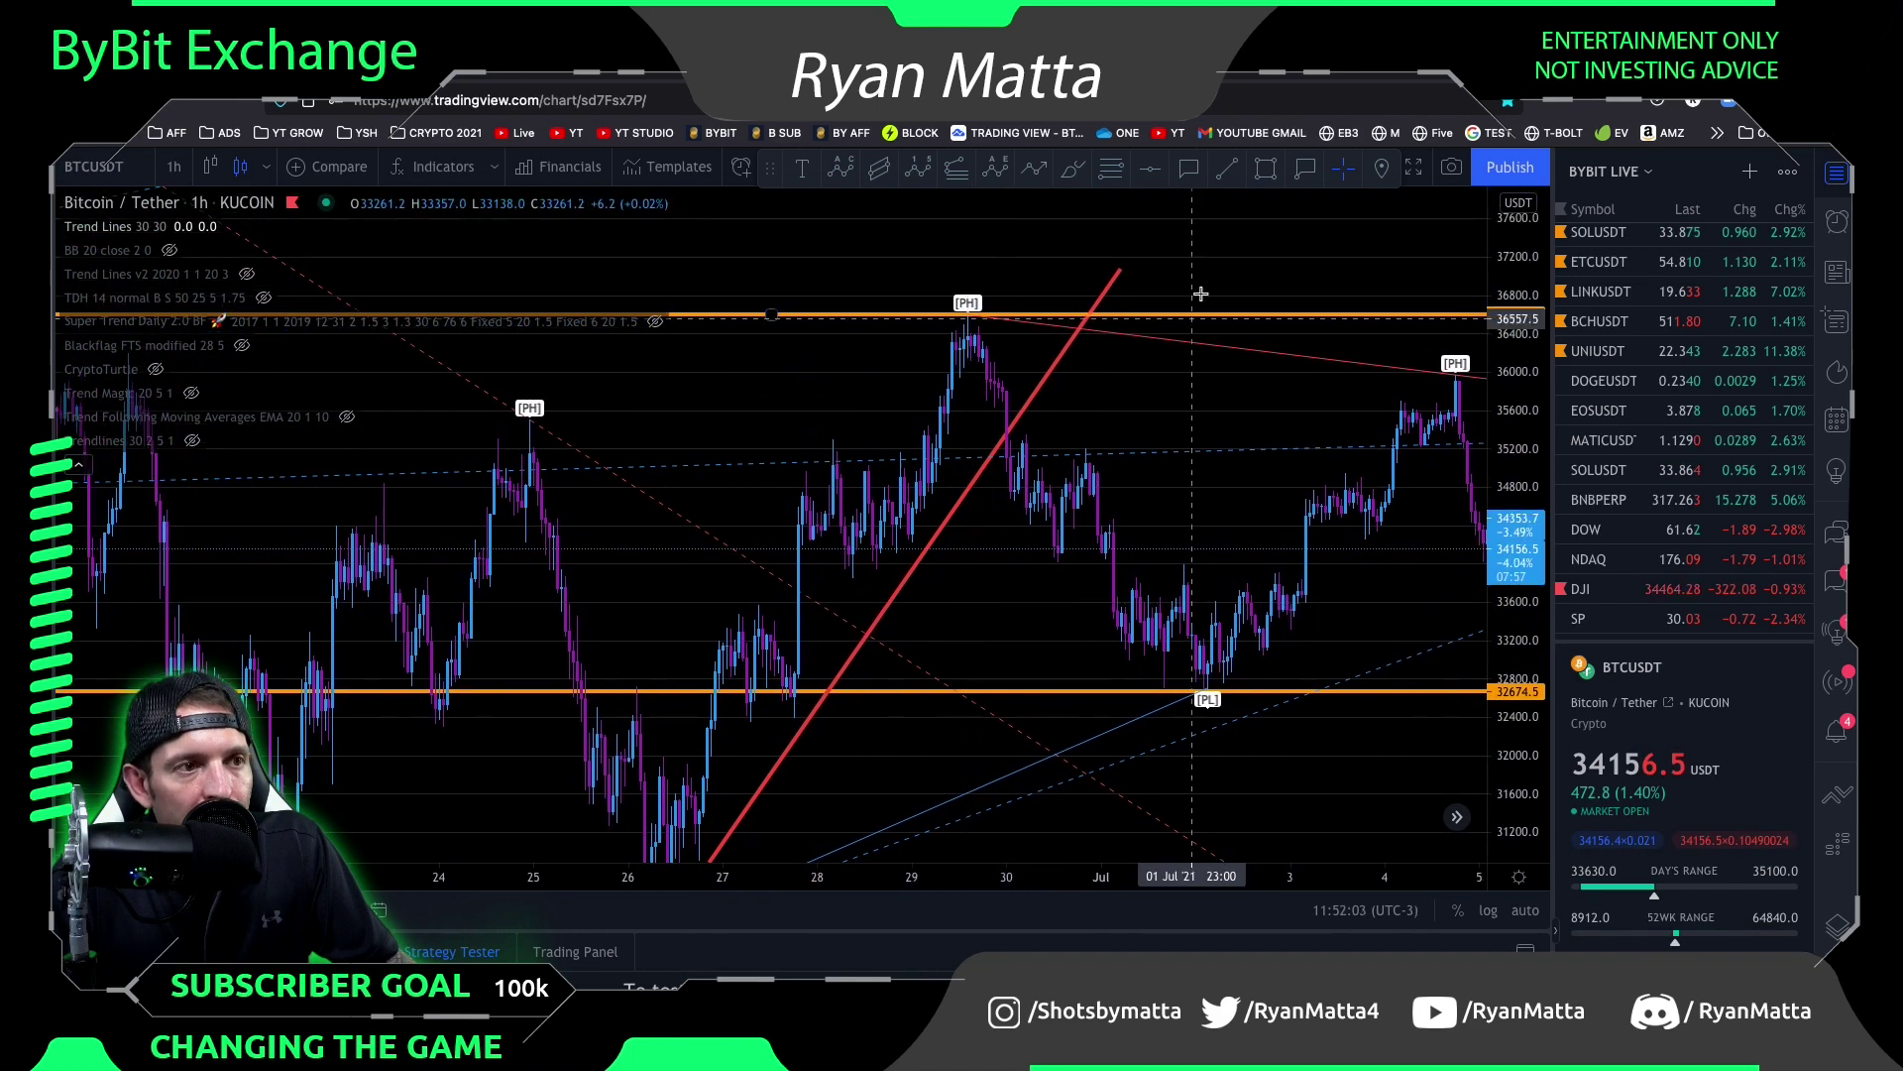
drag(1119, 270, 1081, 275)
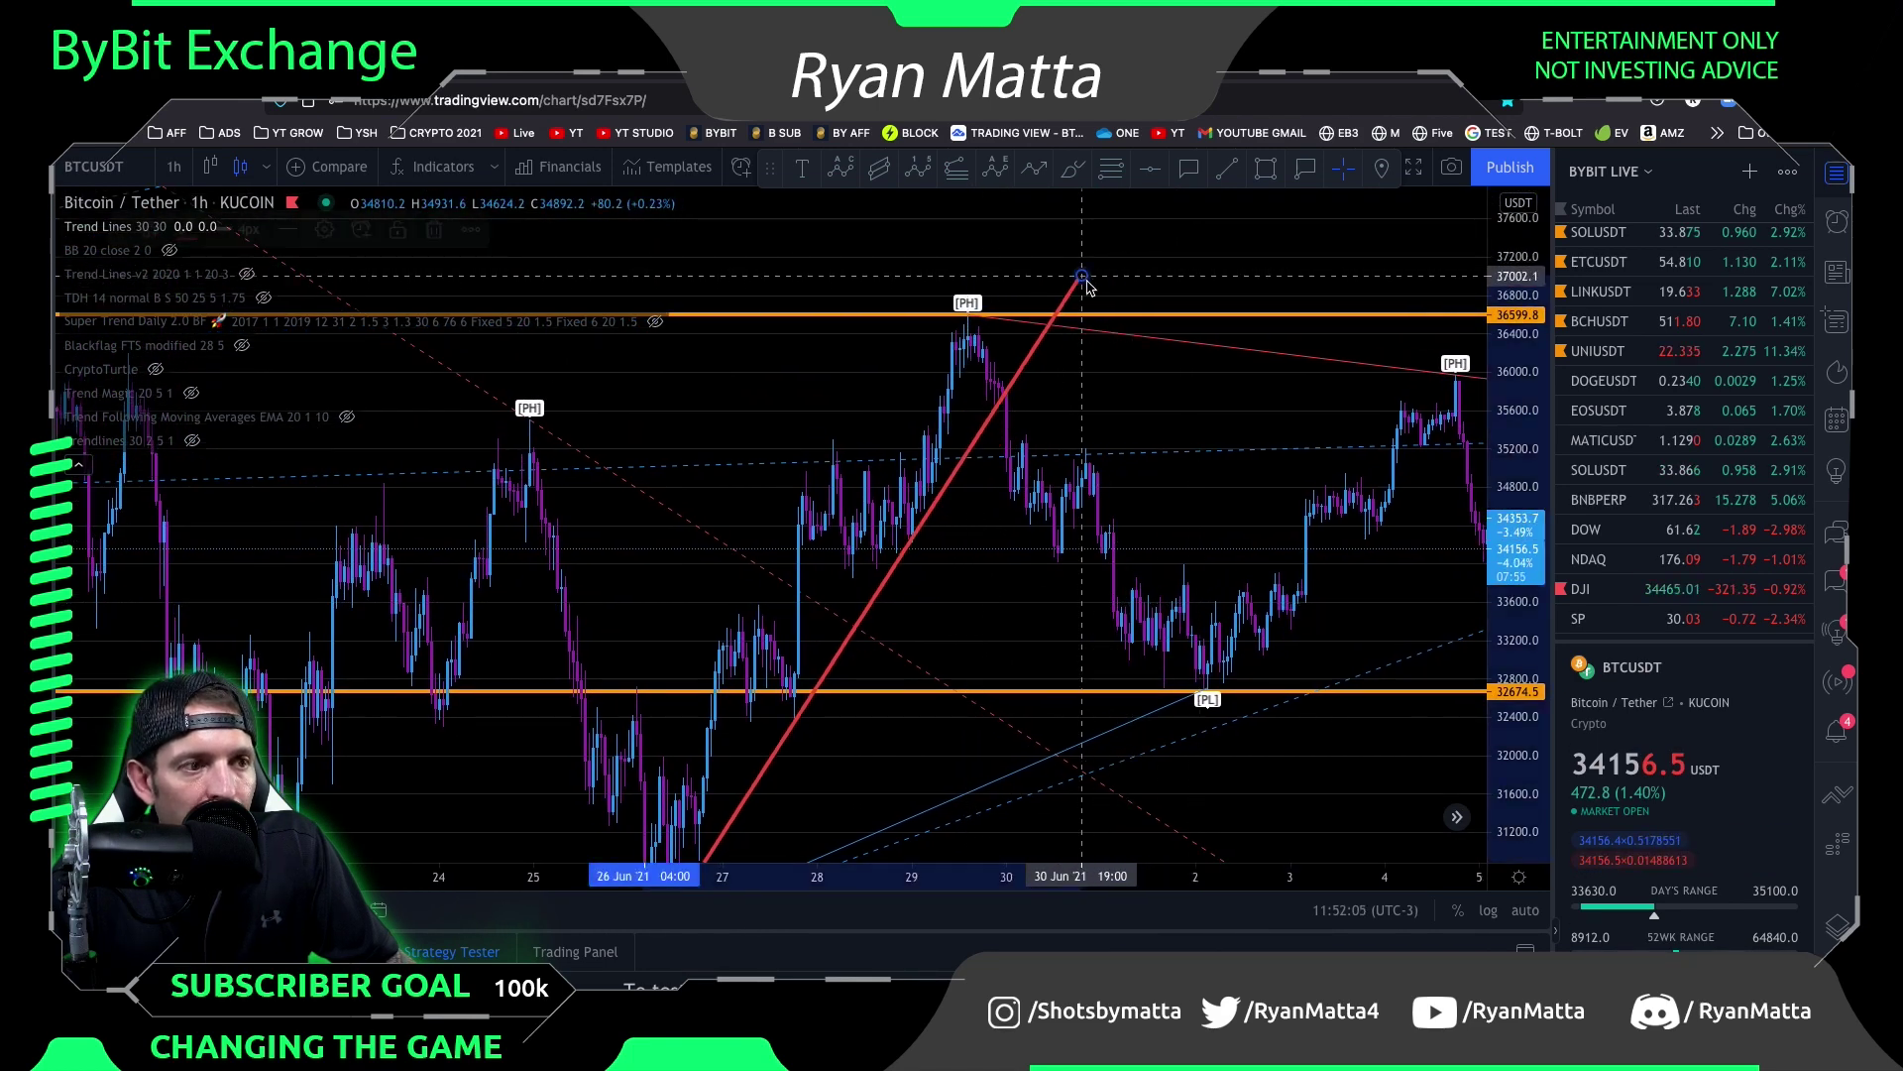
drag(1112, 444, 1206, 386)
drag(1506, 310, 1506, 526)
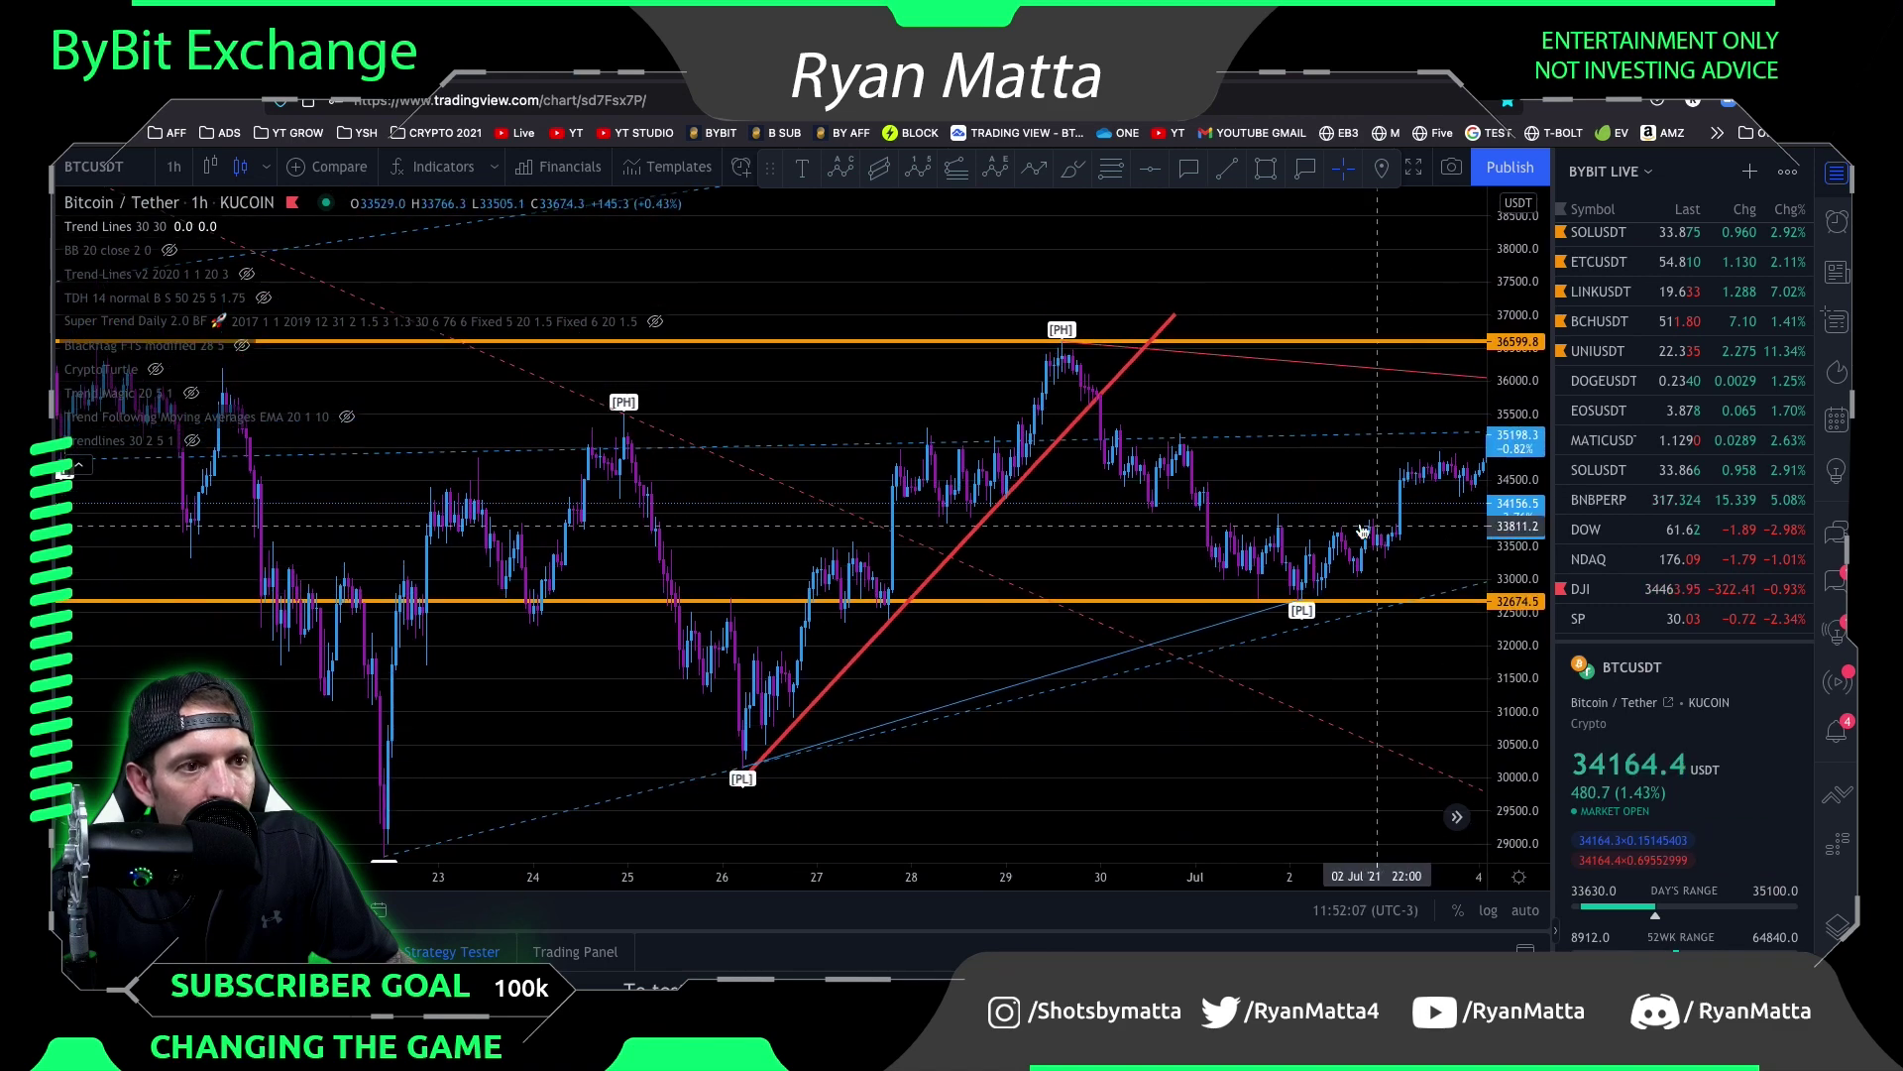
scroll(1360, 527, down, 3)
drag(1327, 458, 1065, 514)
scroll(764, 514, up, 3)
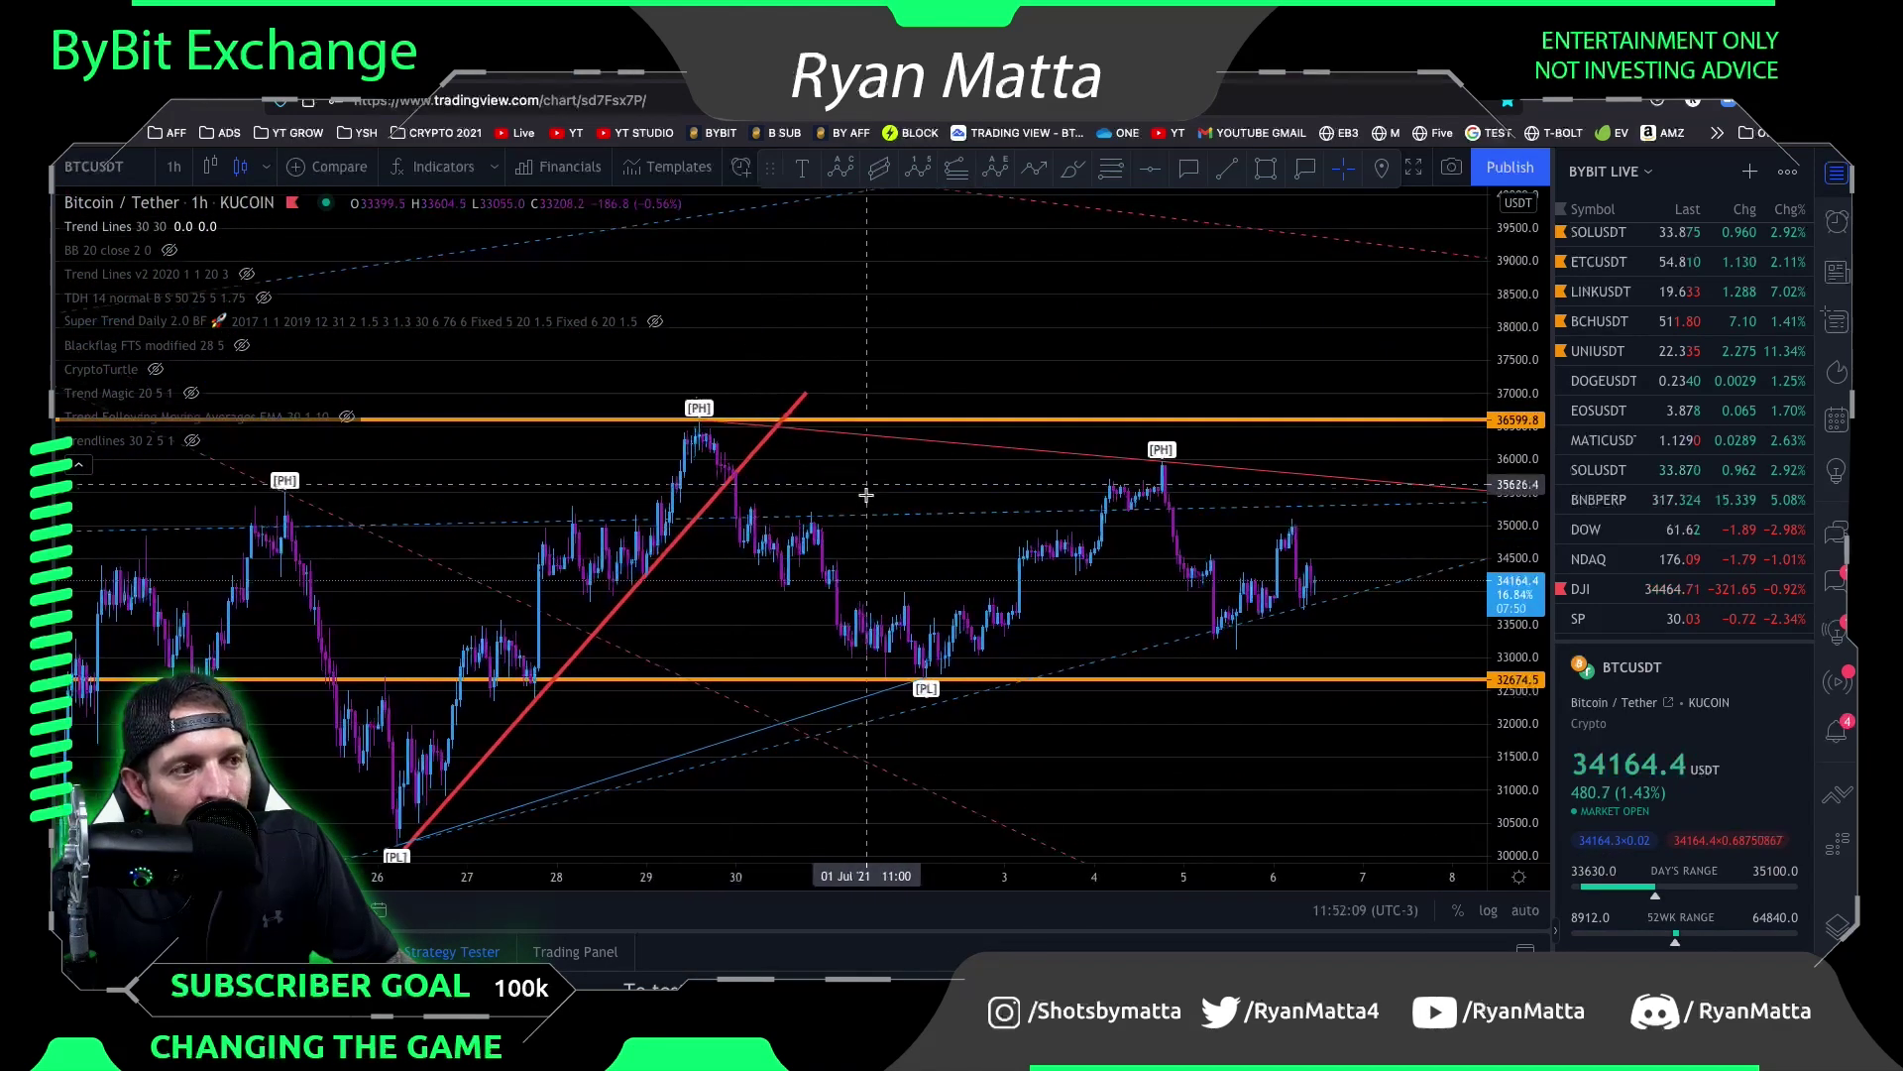
Collapse the indicator legend and draw a yellow falling trend line from about 37,081 on 29 June to about 32,251 on 3 July
click(78, 465)
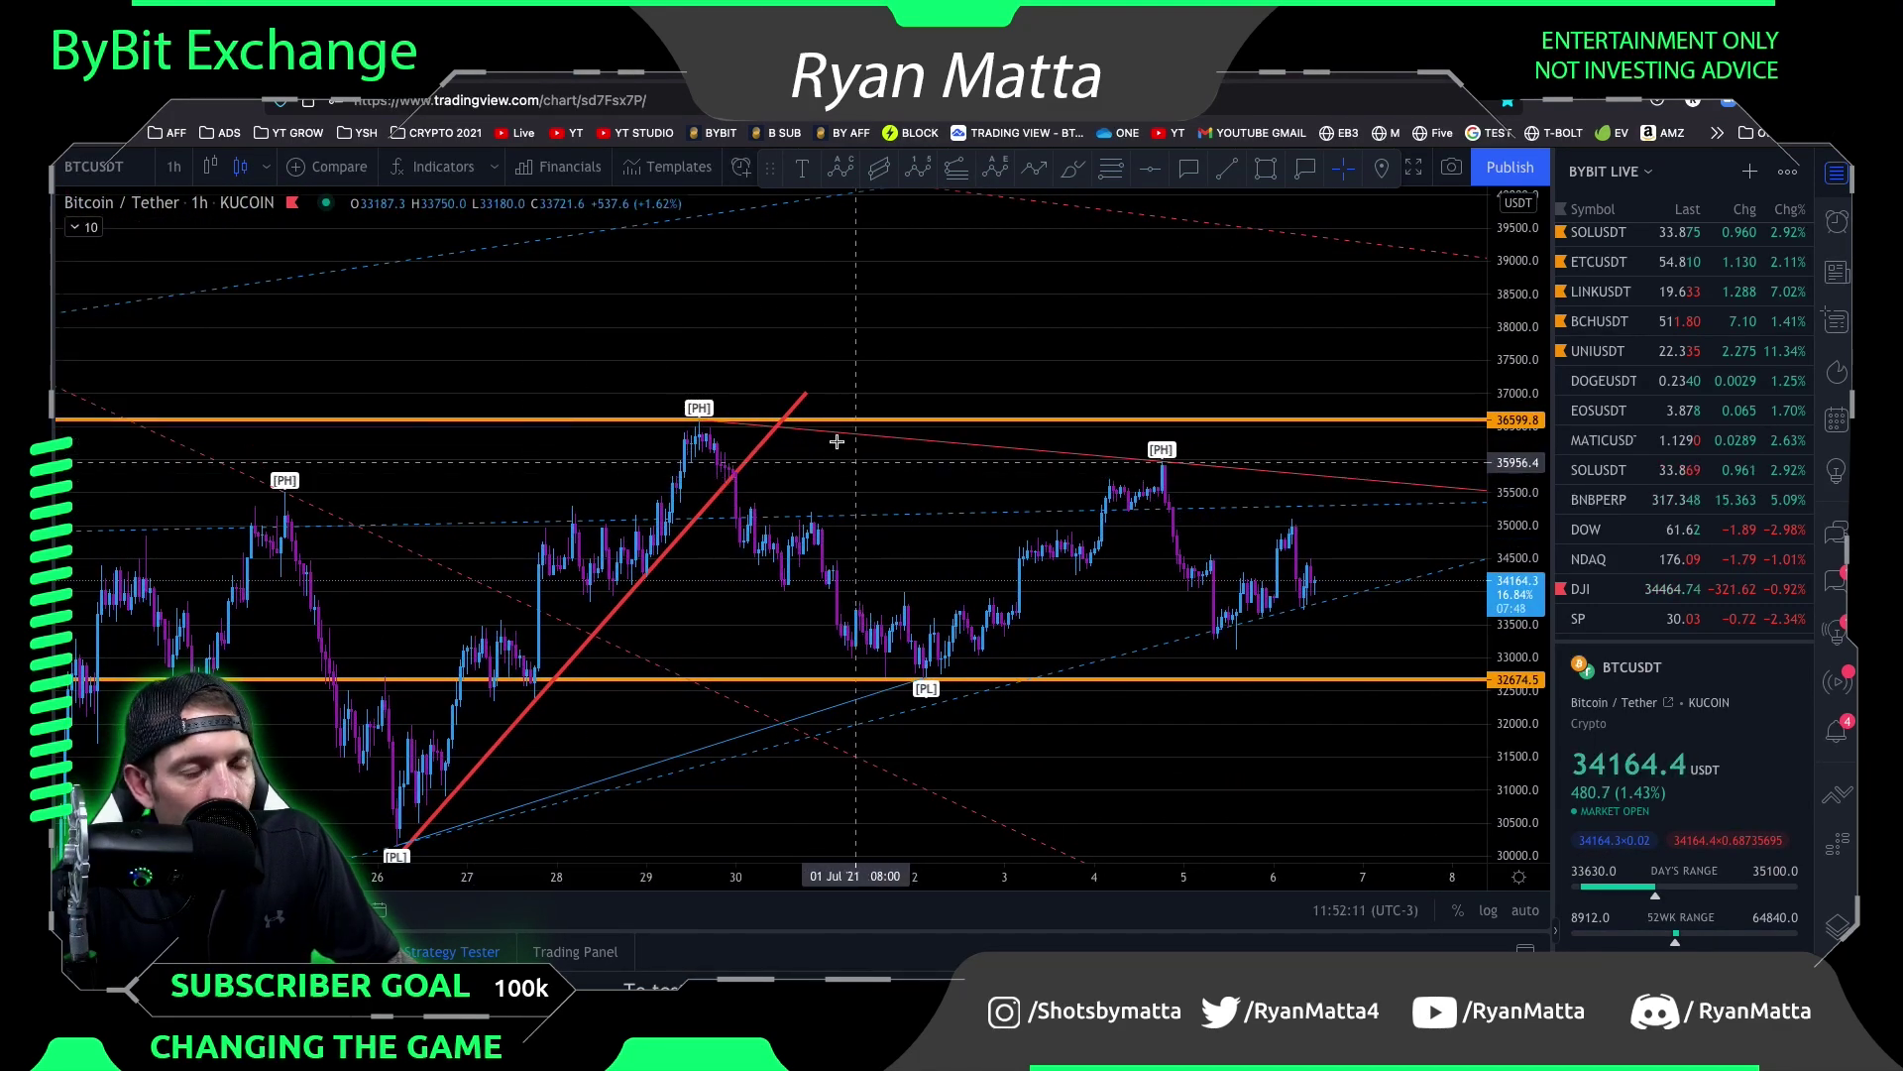
key(alt+t)
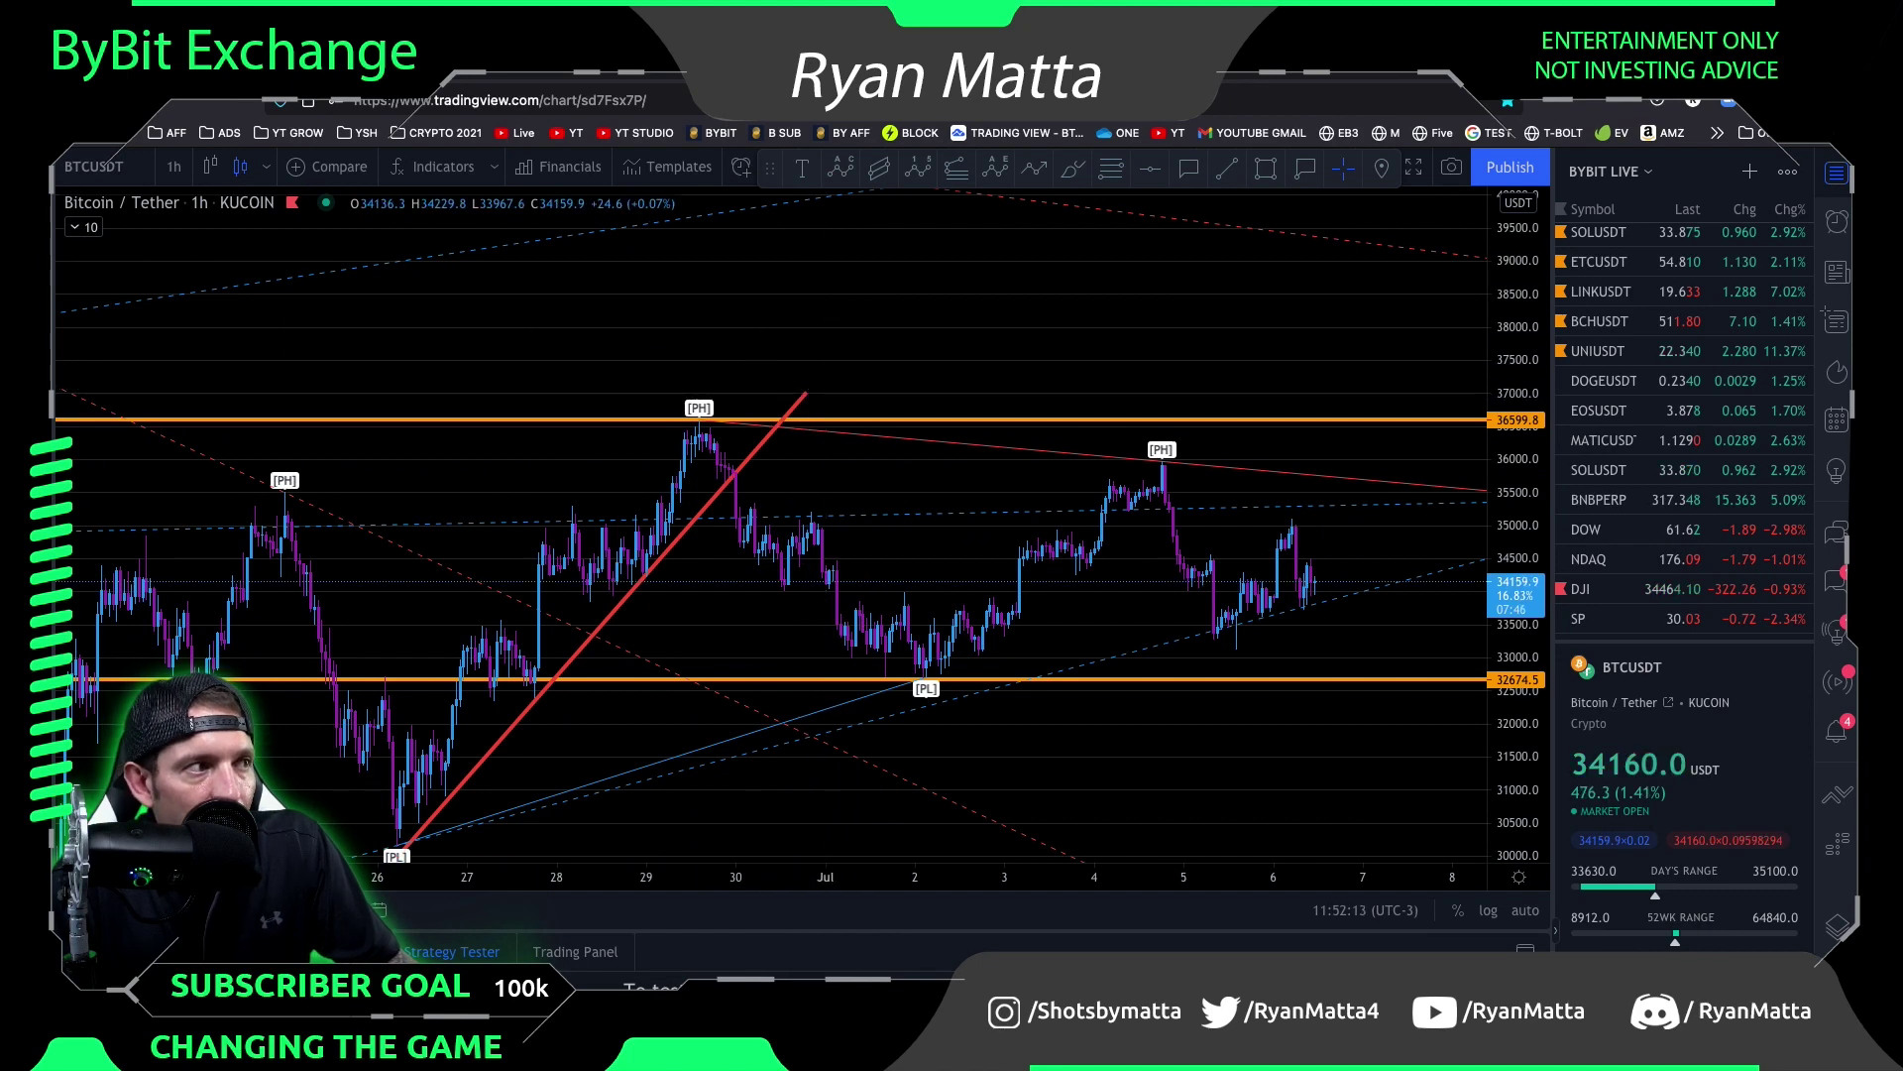
click(655, 389)
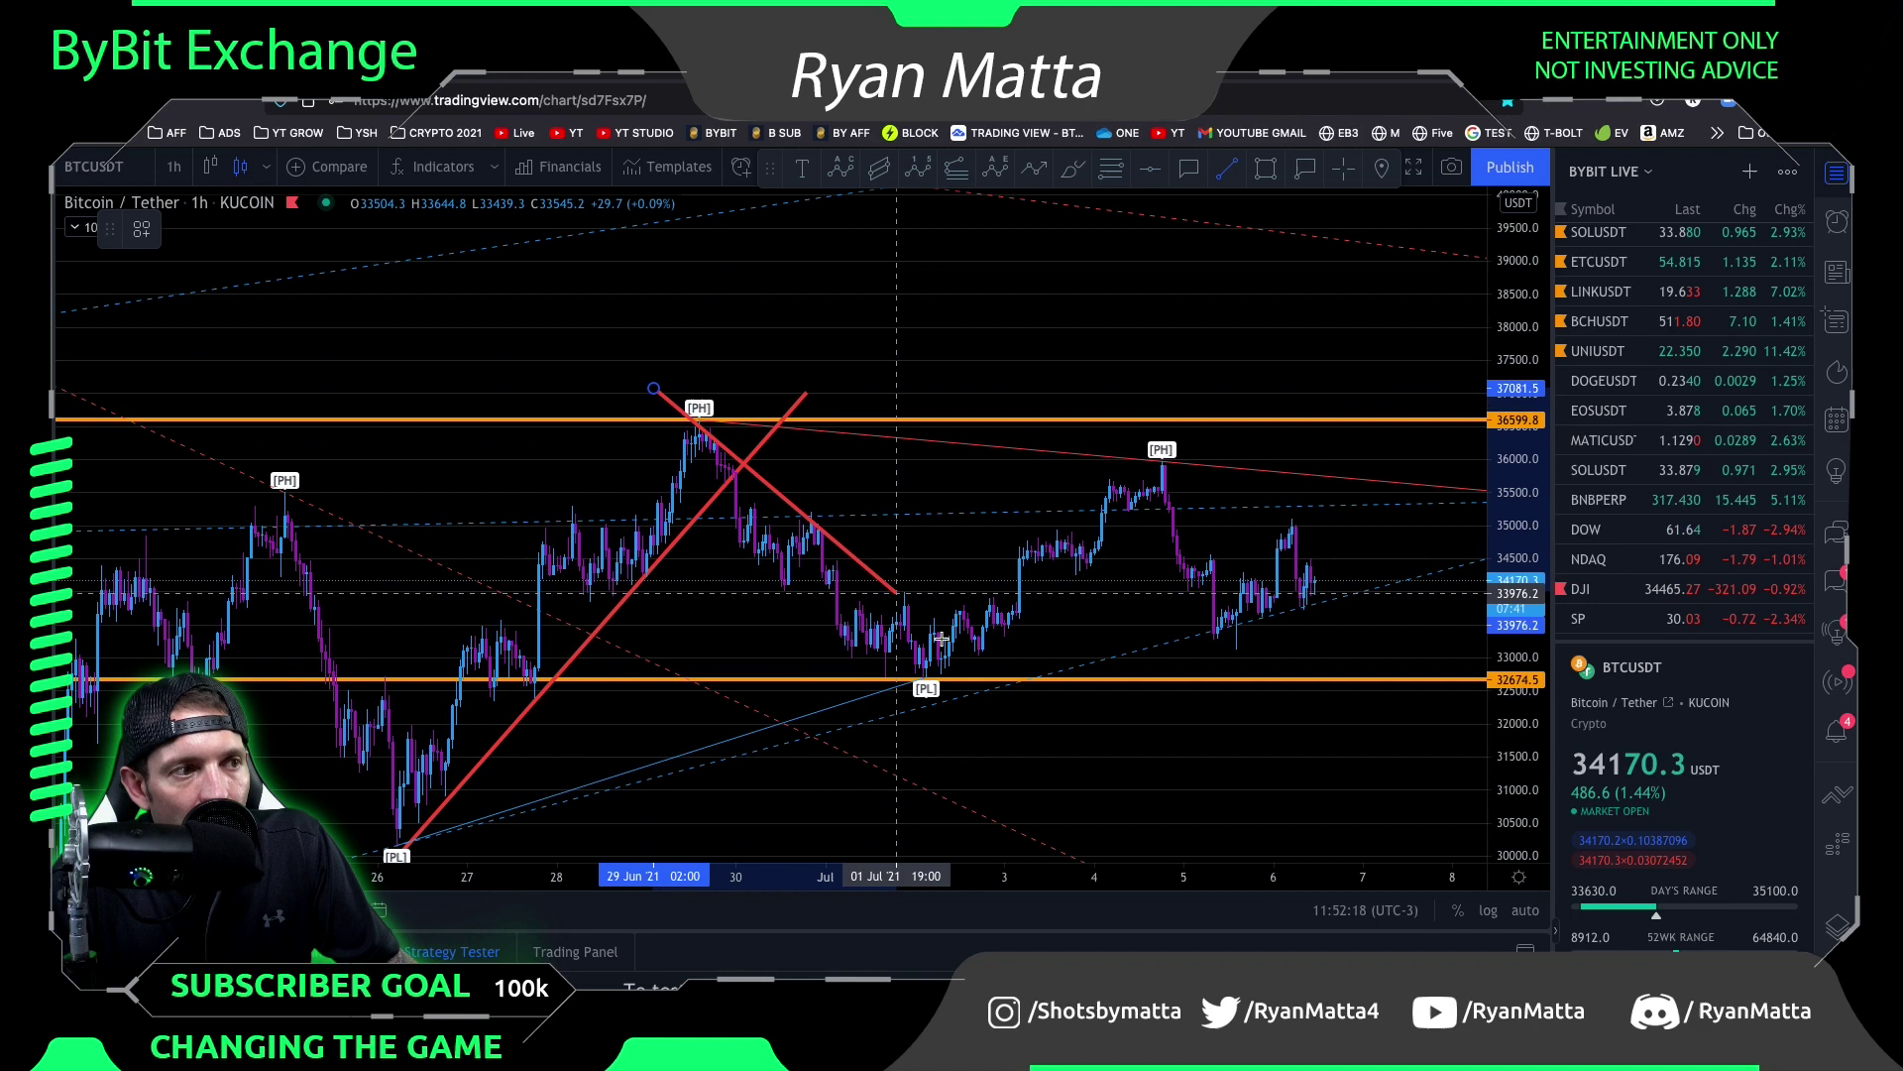
click(1058, 707)
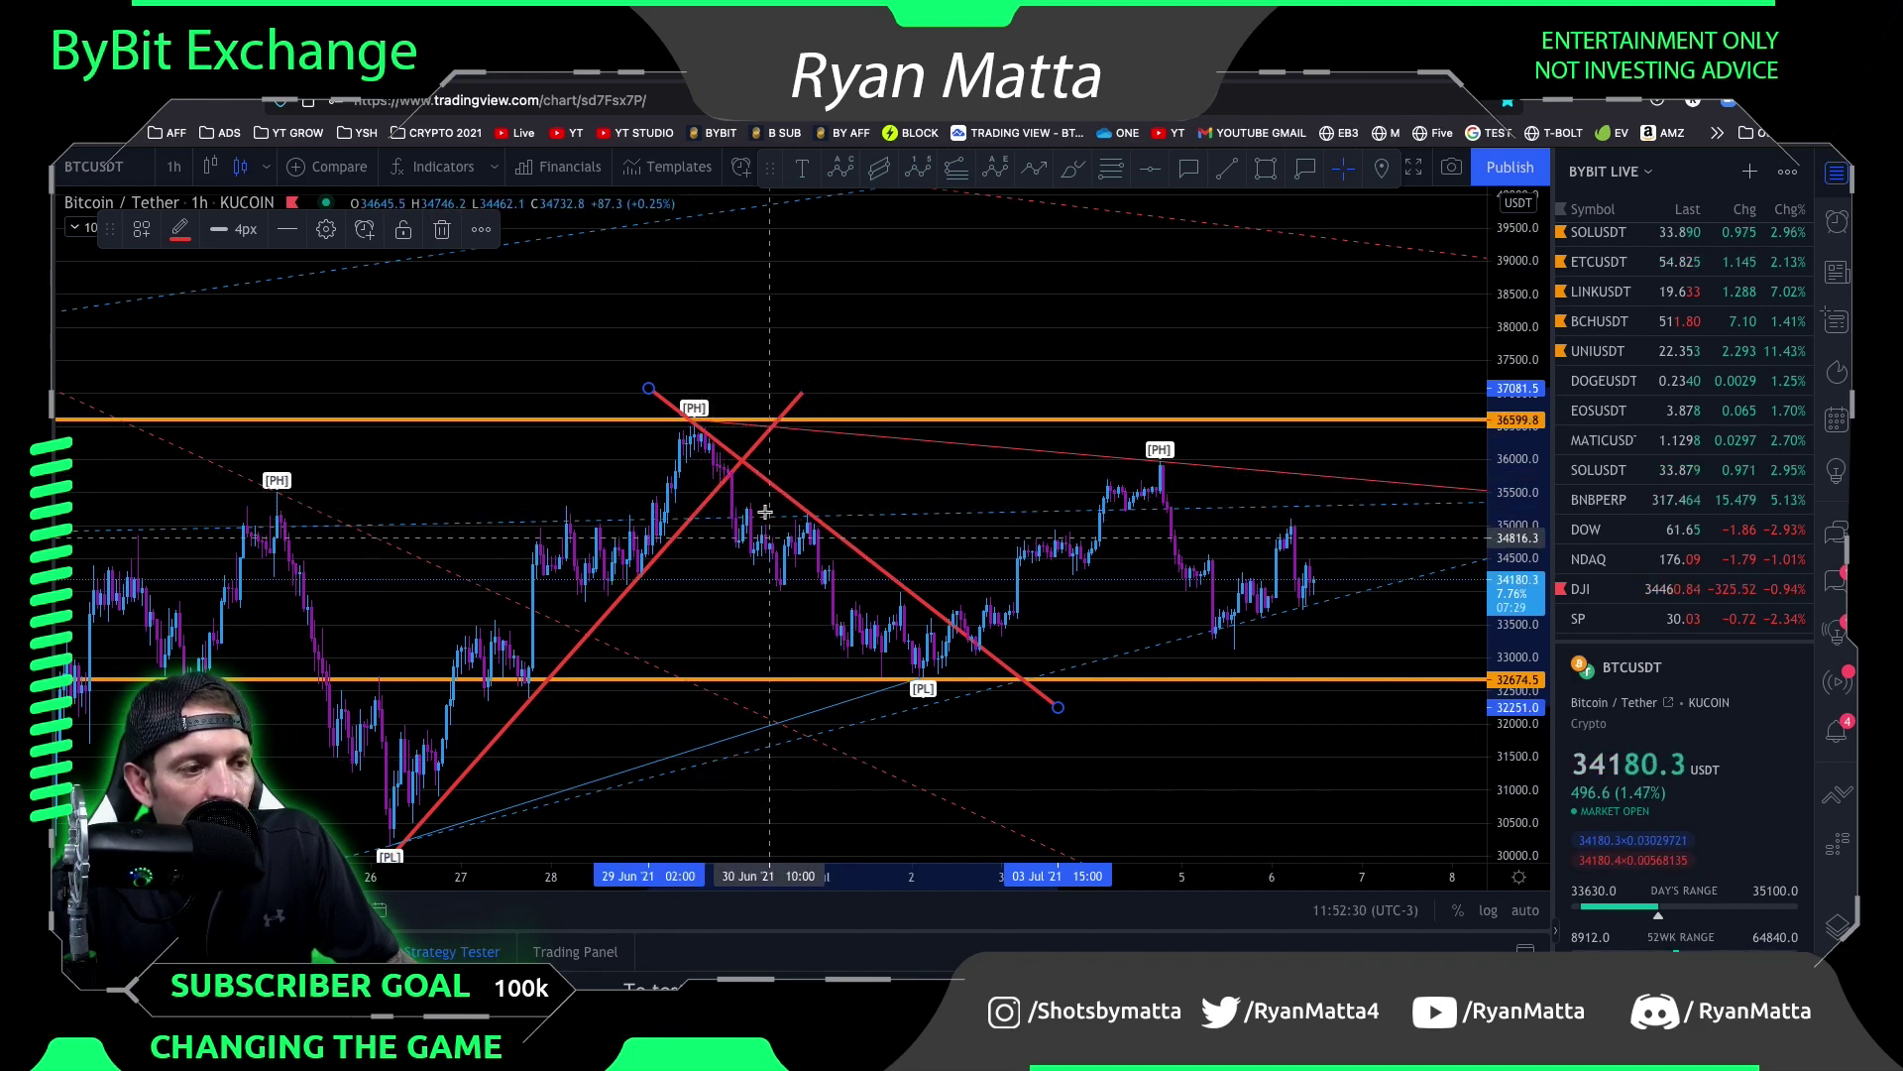
click(181, 231)
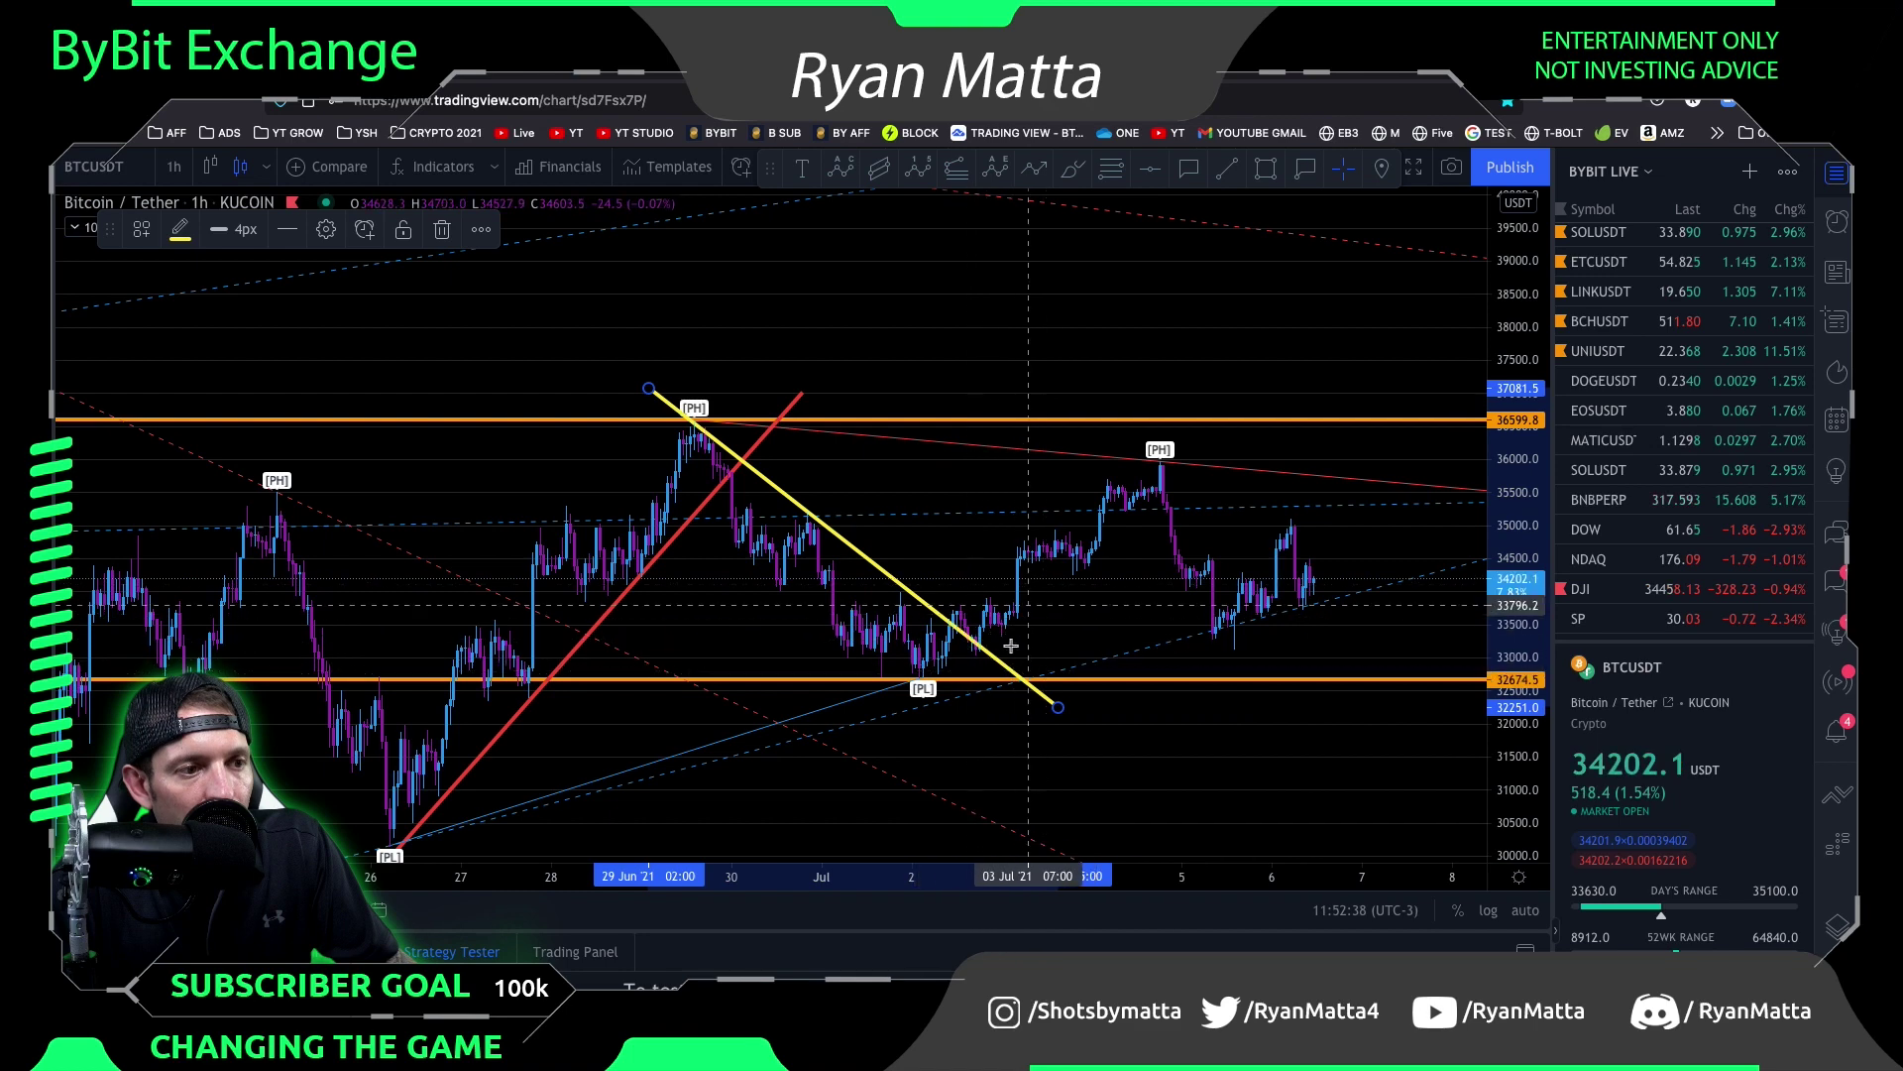
Examine where price meets the yellow falling line and the red rising line between the 29 June high and the 2 July low
drag(1010, 645, 1221, 667)
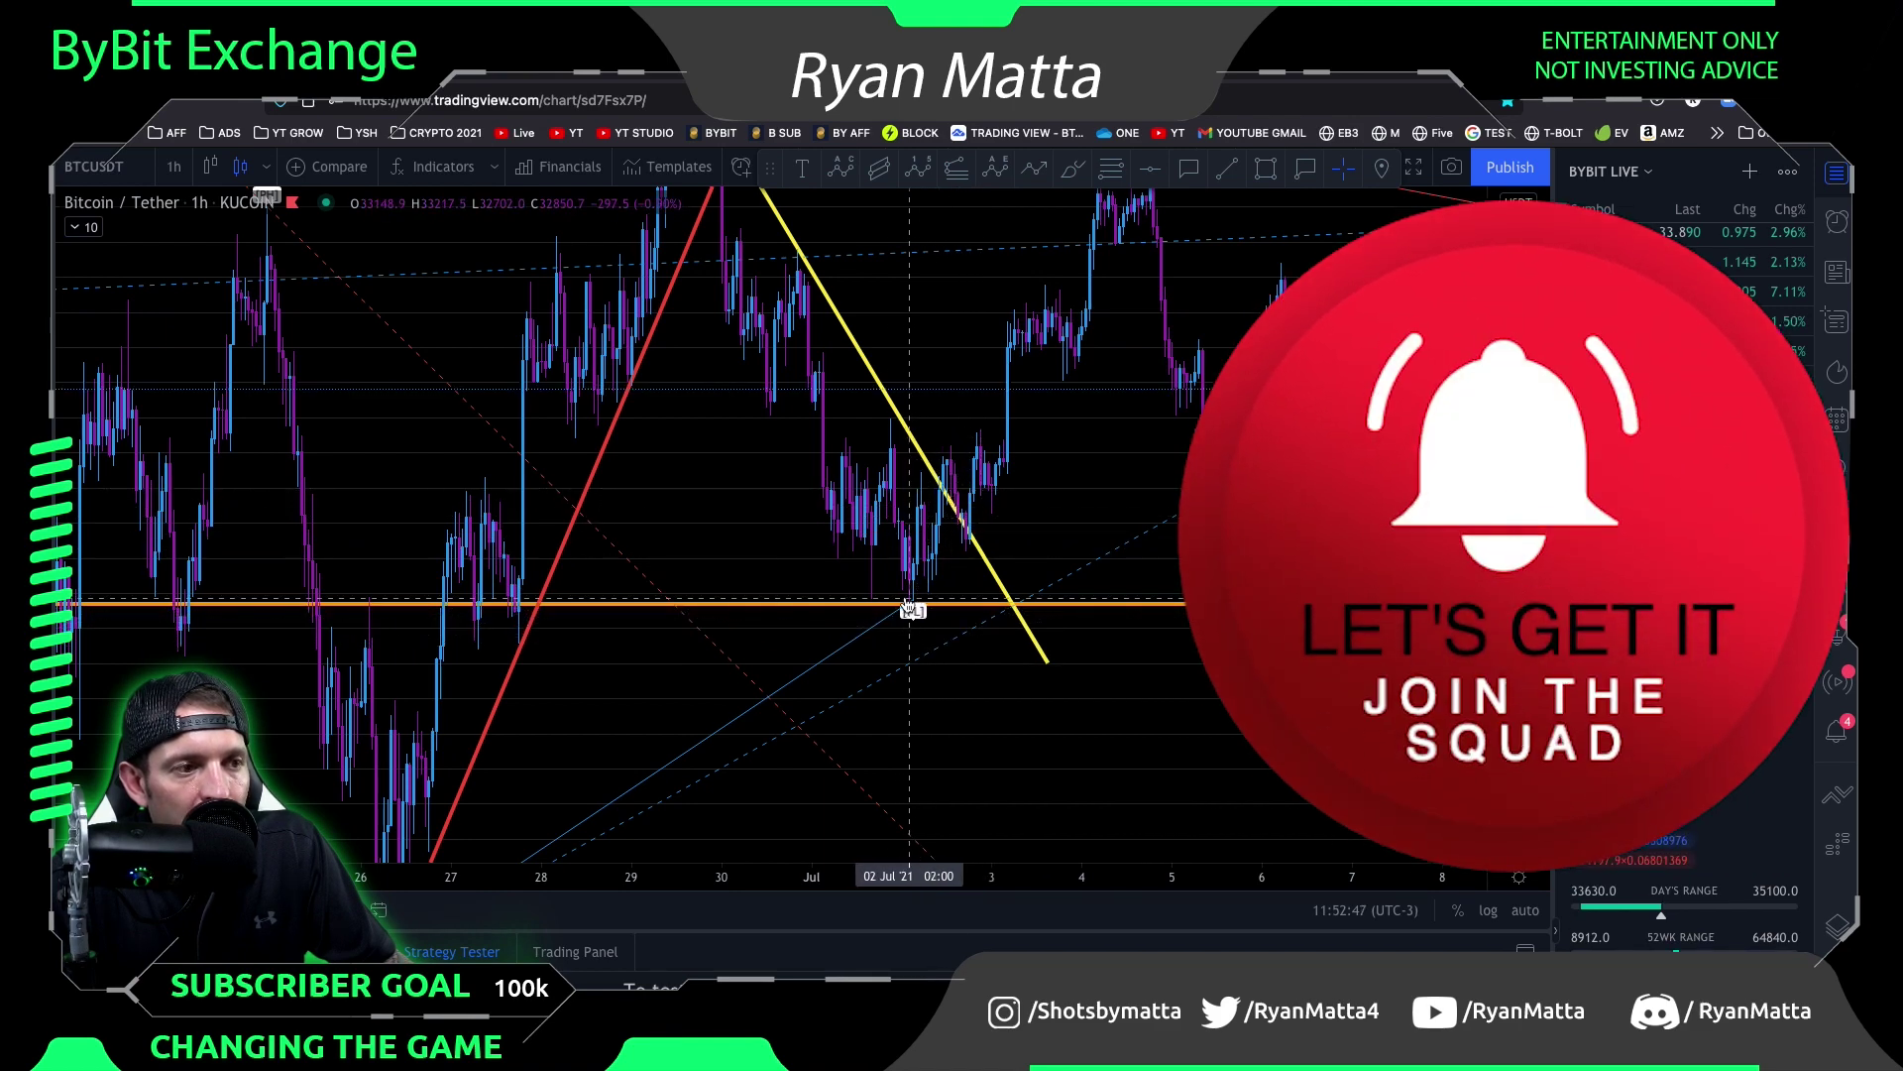
drag(697, 399, 804, 655)
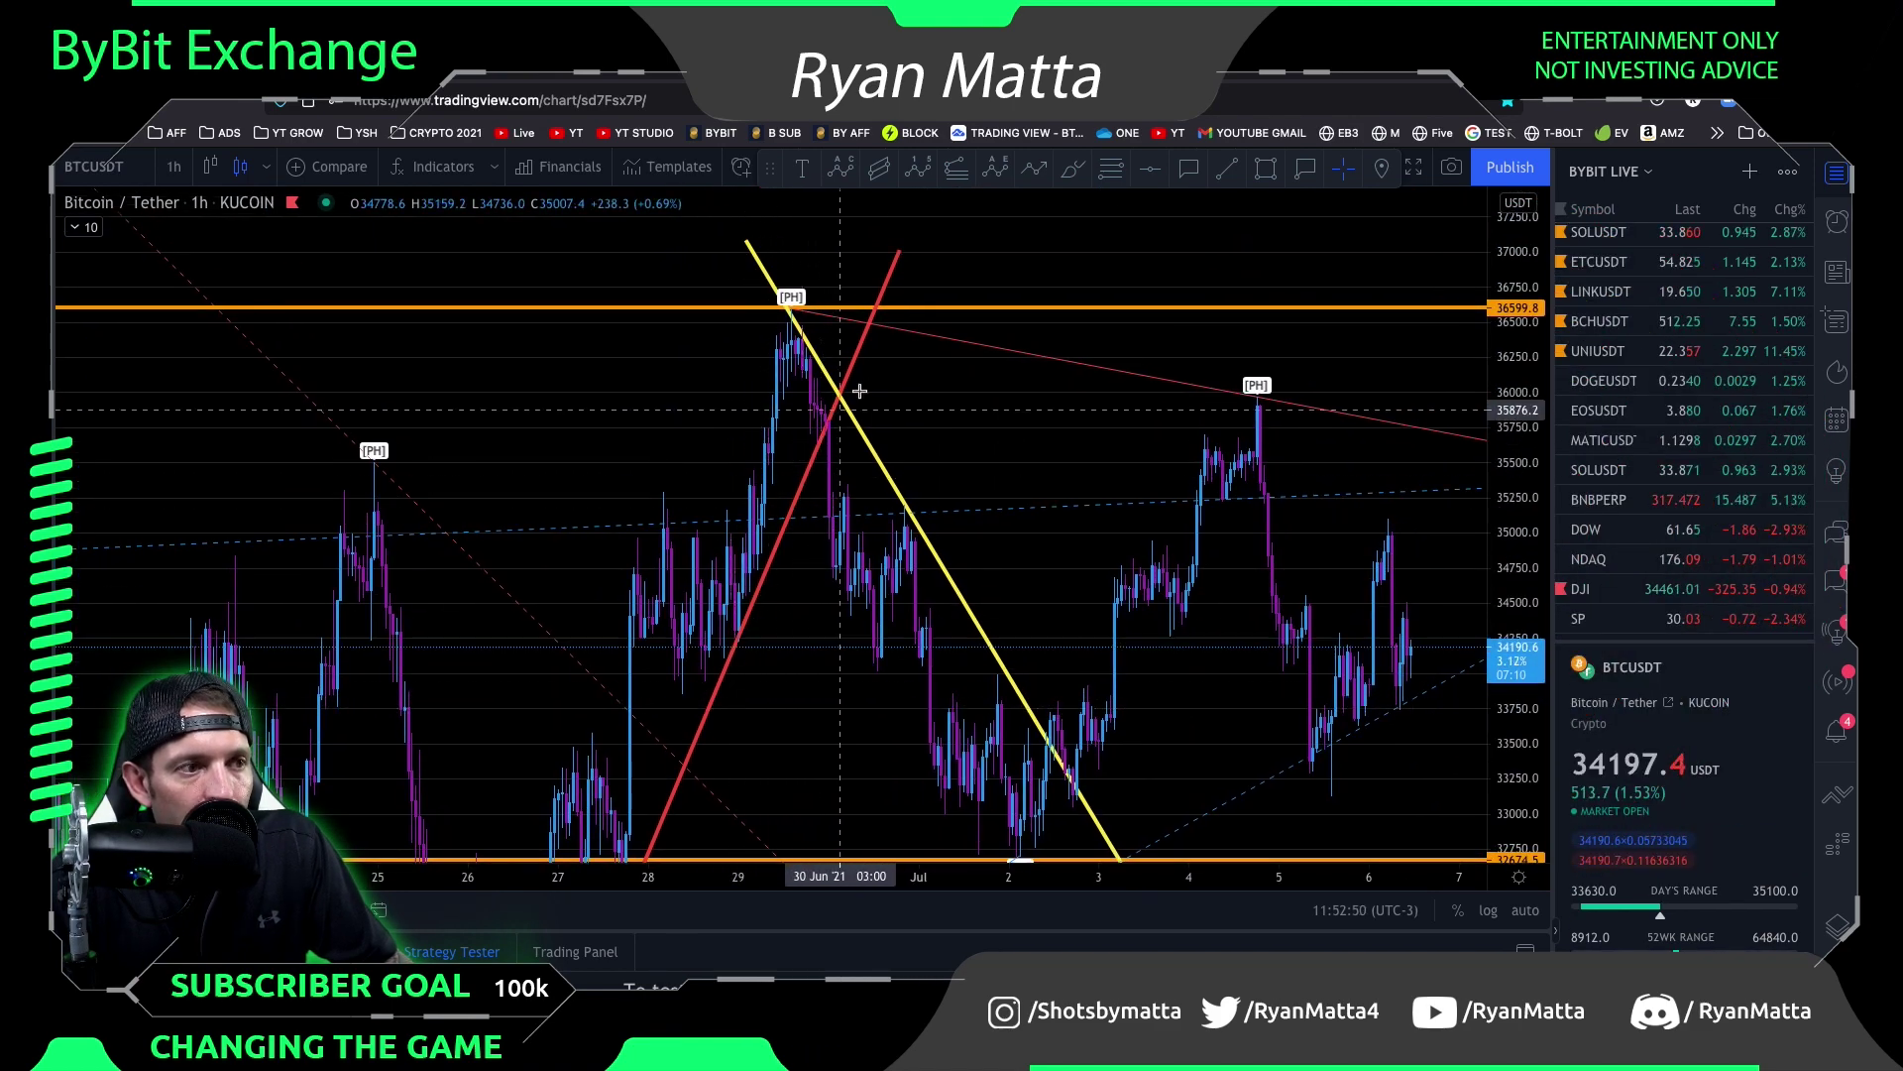
drag(836, 518, 889, 625)
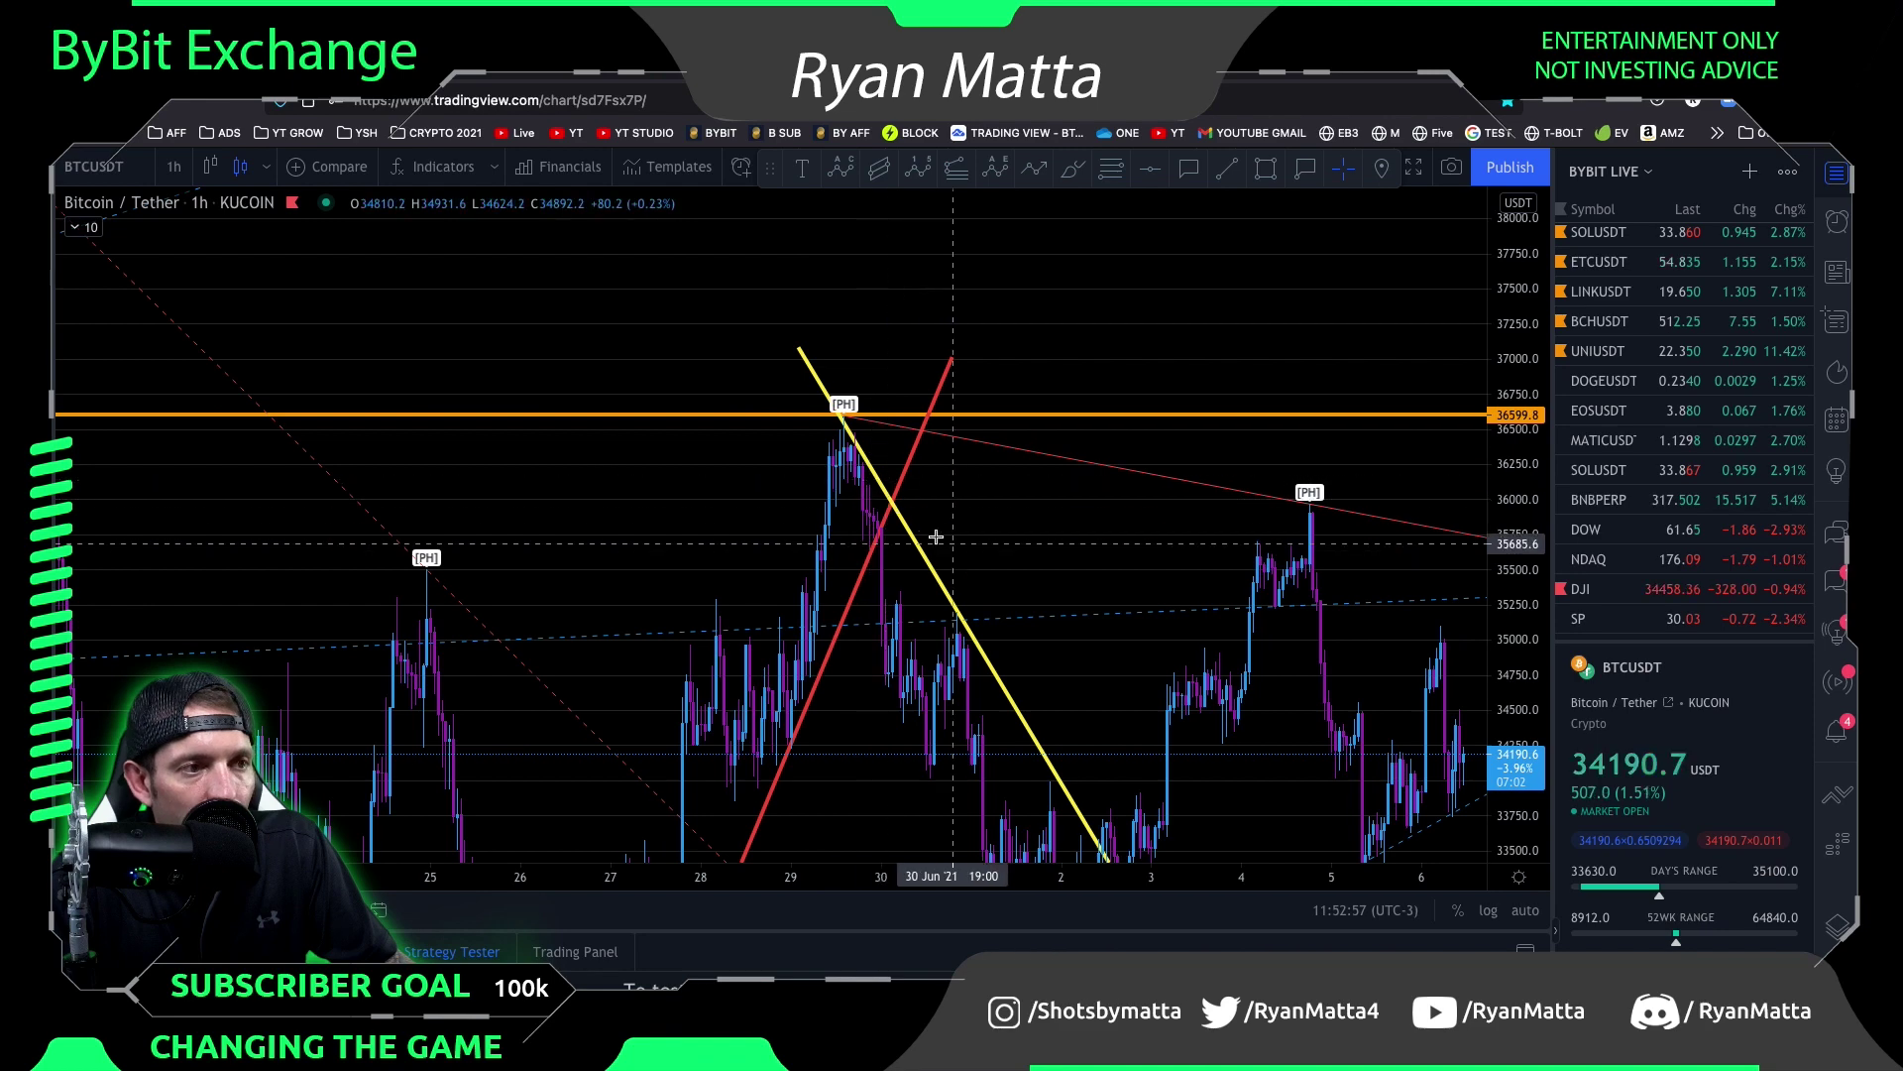
drag(1084, 641, 998, 279)
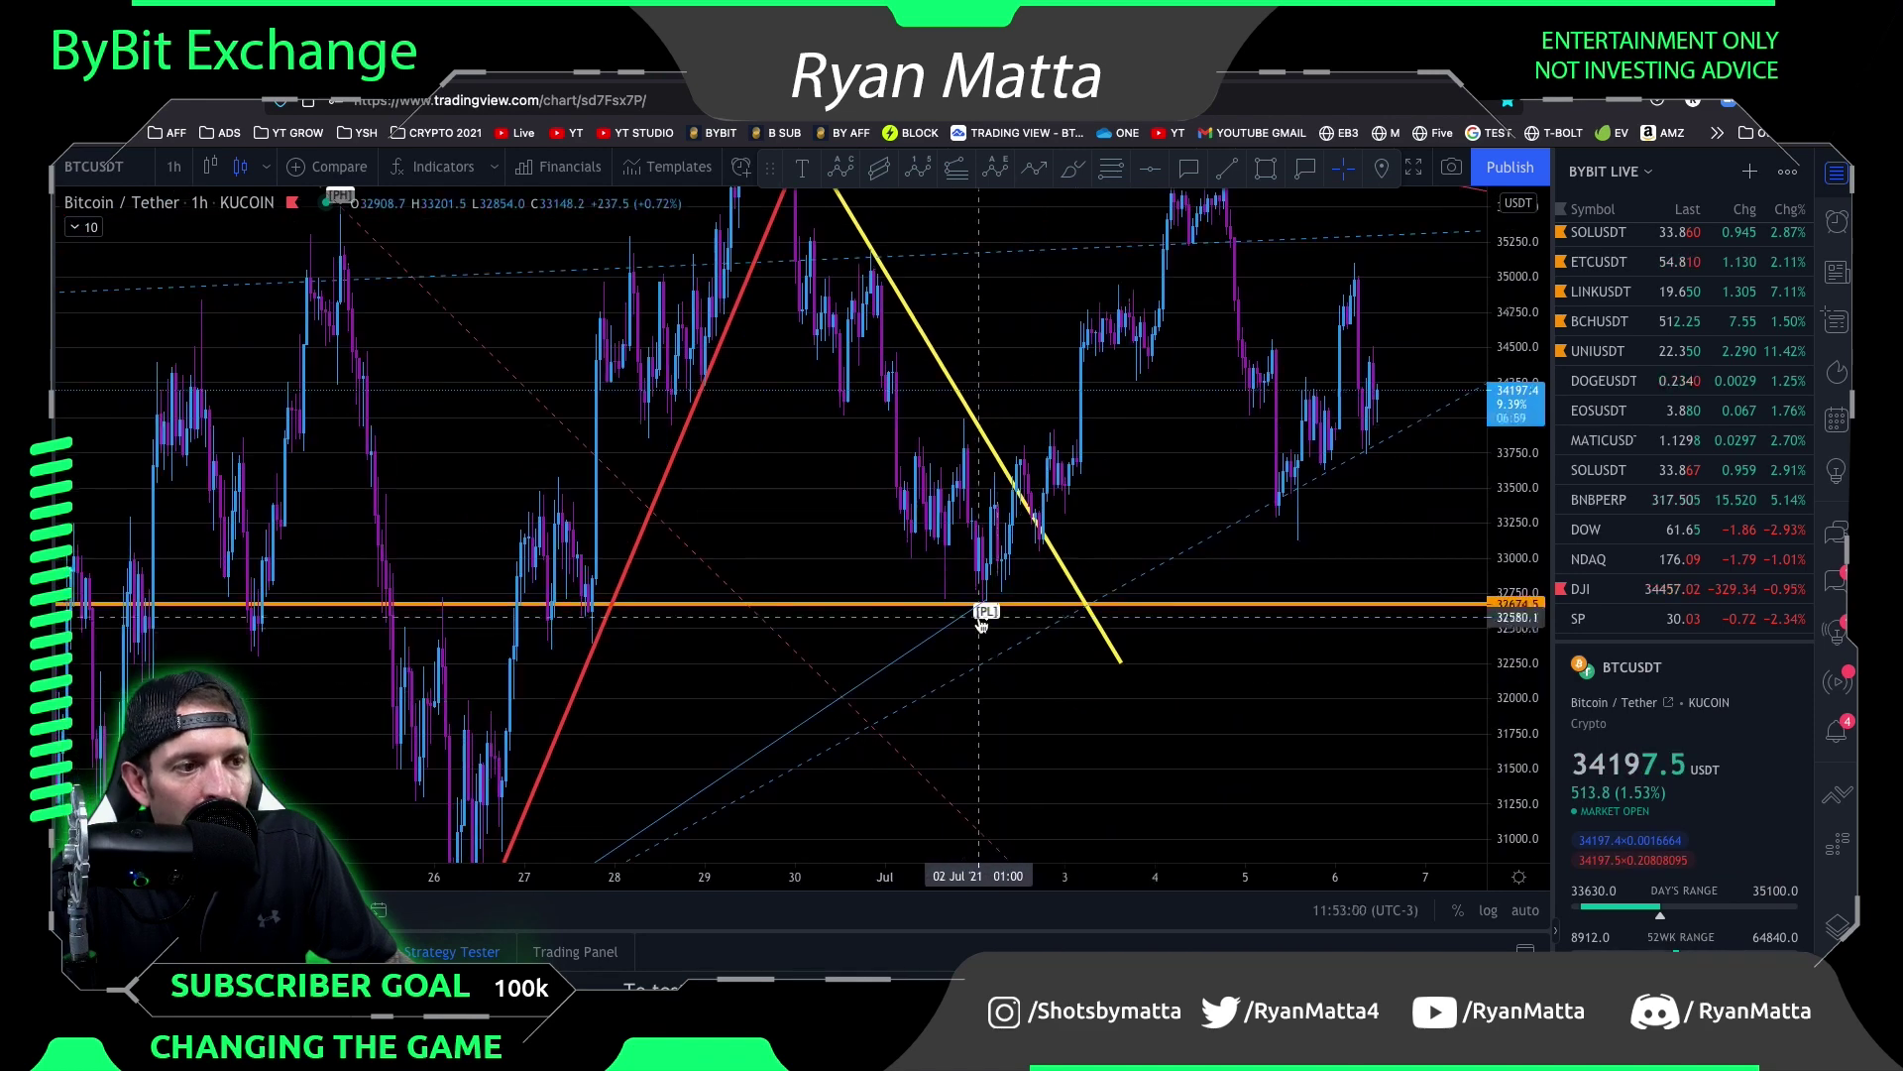
drag(1164, 495, 1085, 693)
scroll(884, 669, down, 4)
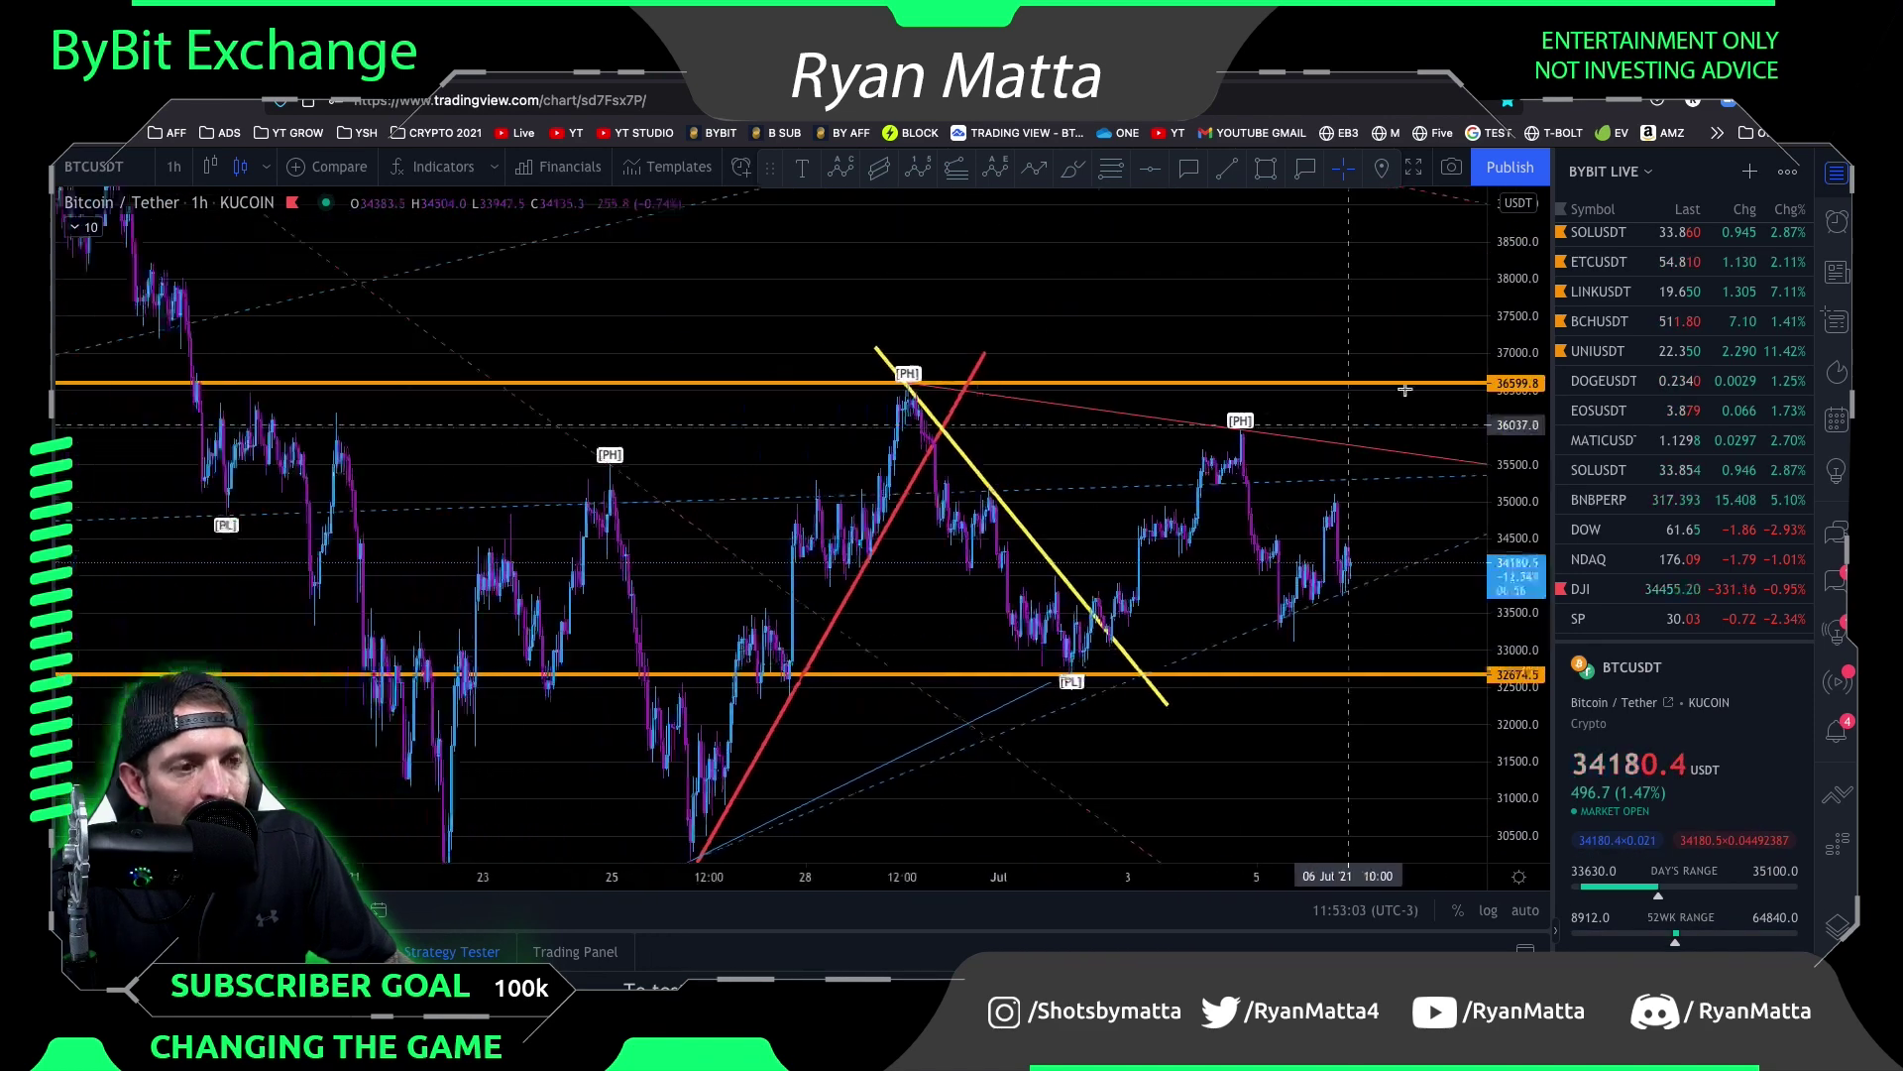
scroll(1150, 496, down, 3)
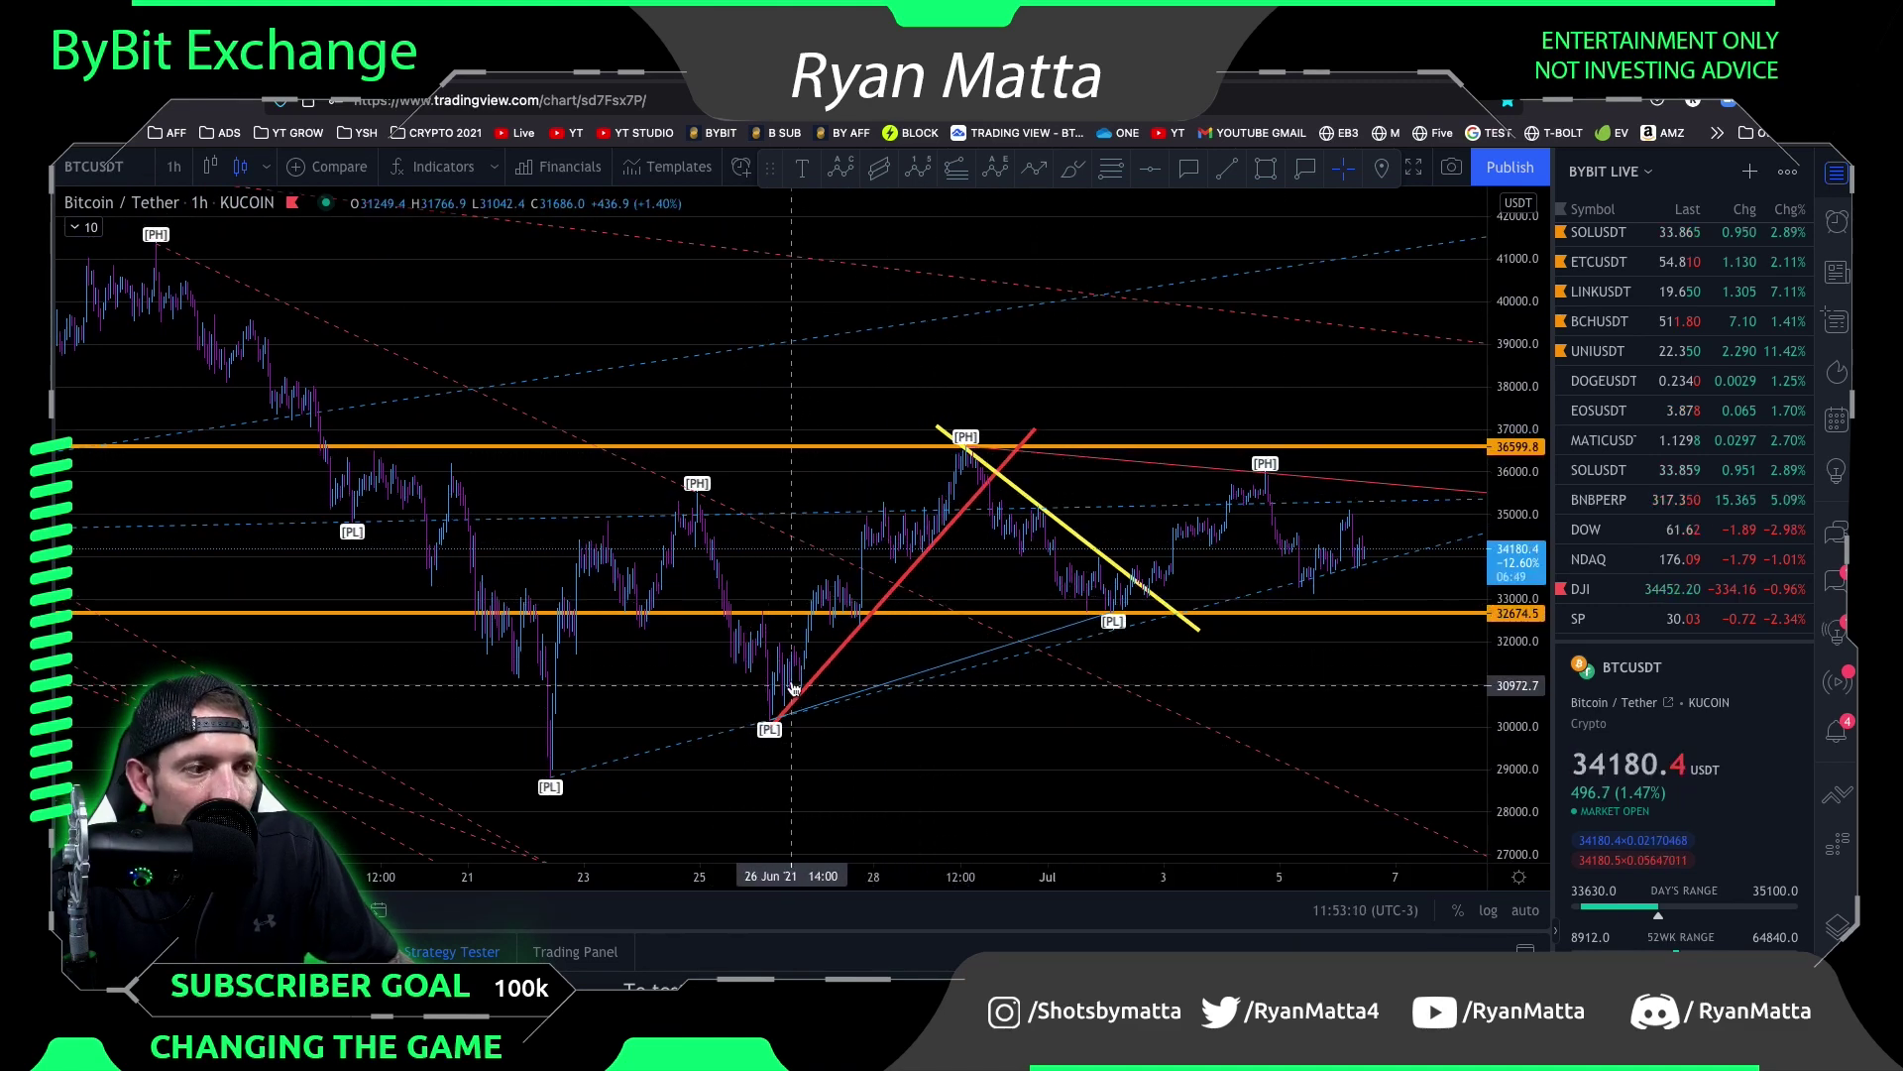
Try a flatter angle for the red line, then set it from about 29,946 on 26 June to about 36,687 on 1 July
drag(1034, 431, 1199, 544)
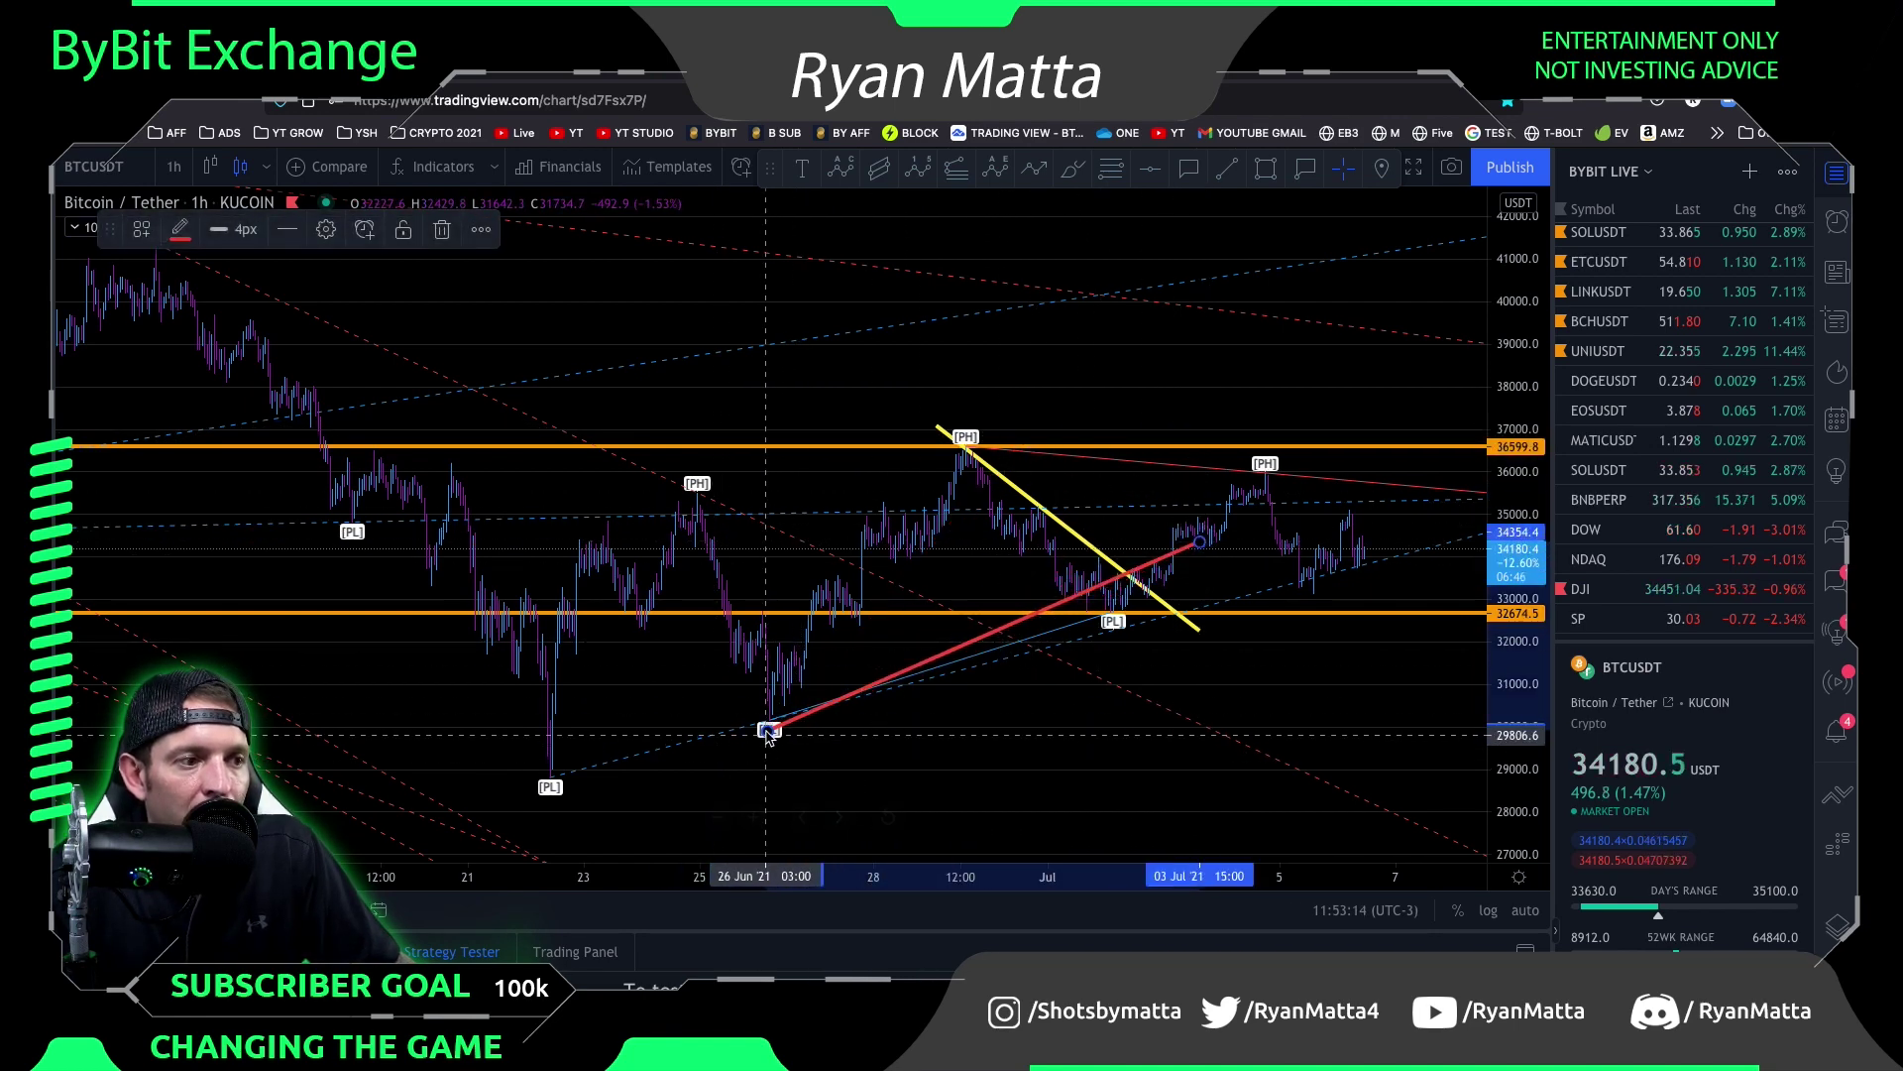
drag(768, 732, 763, 727)
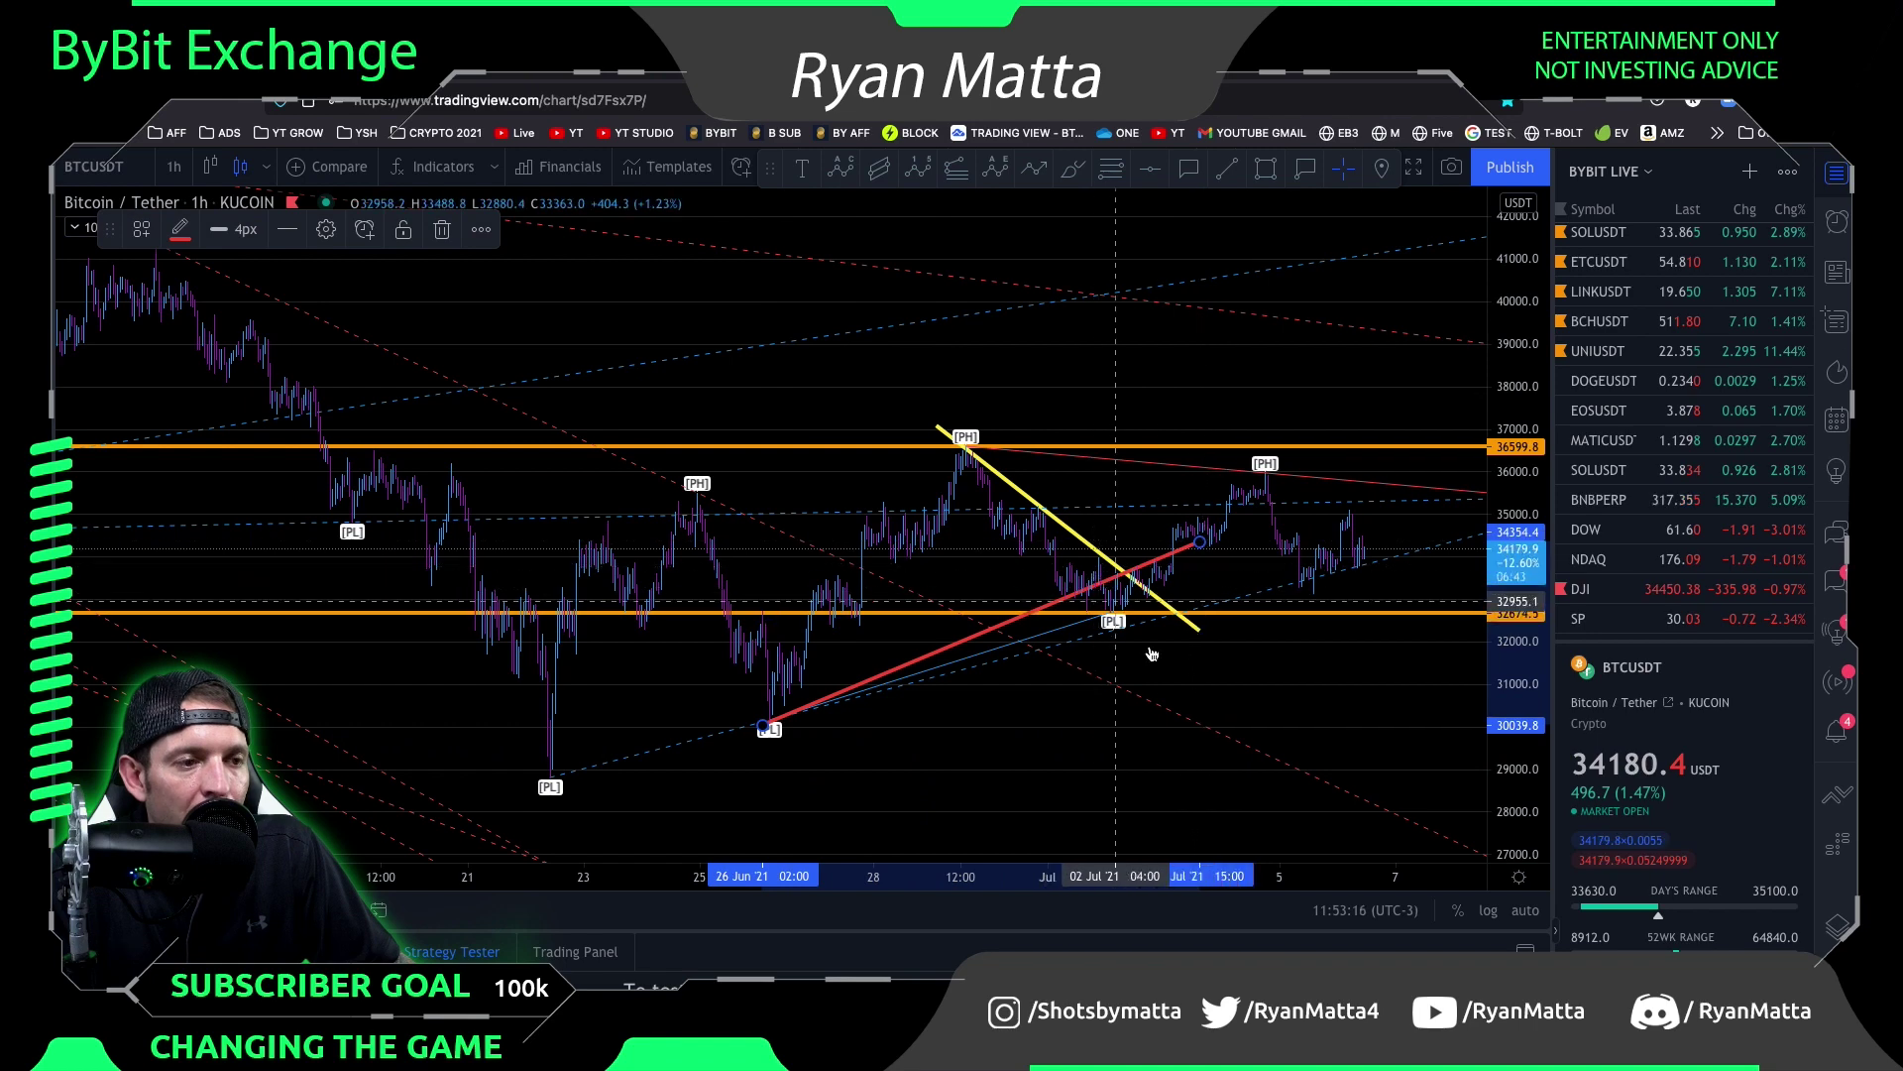
drag(1199, 543, 1070, 457)
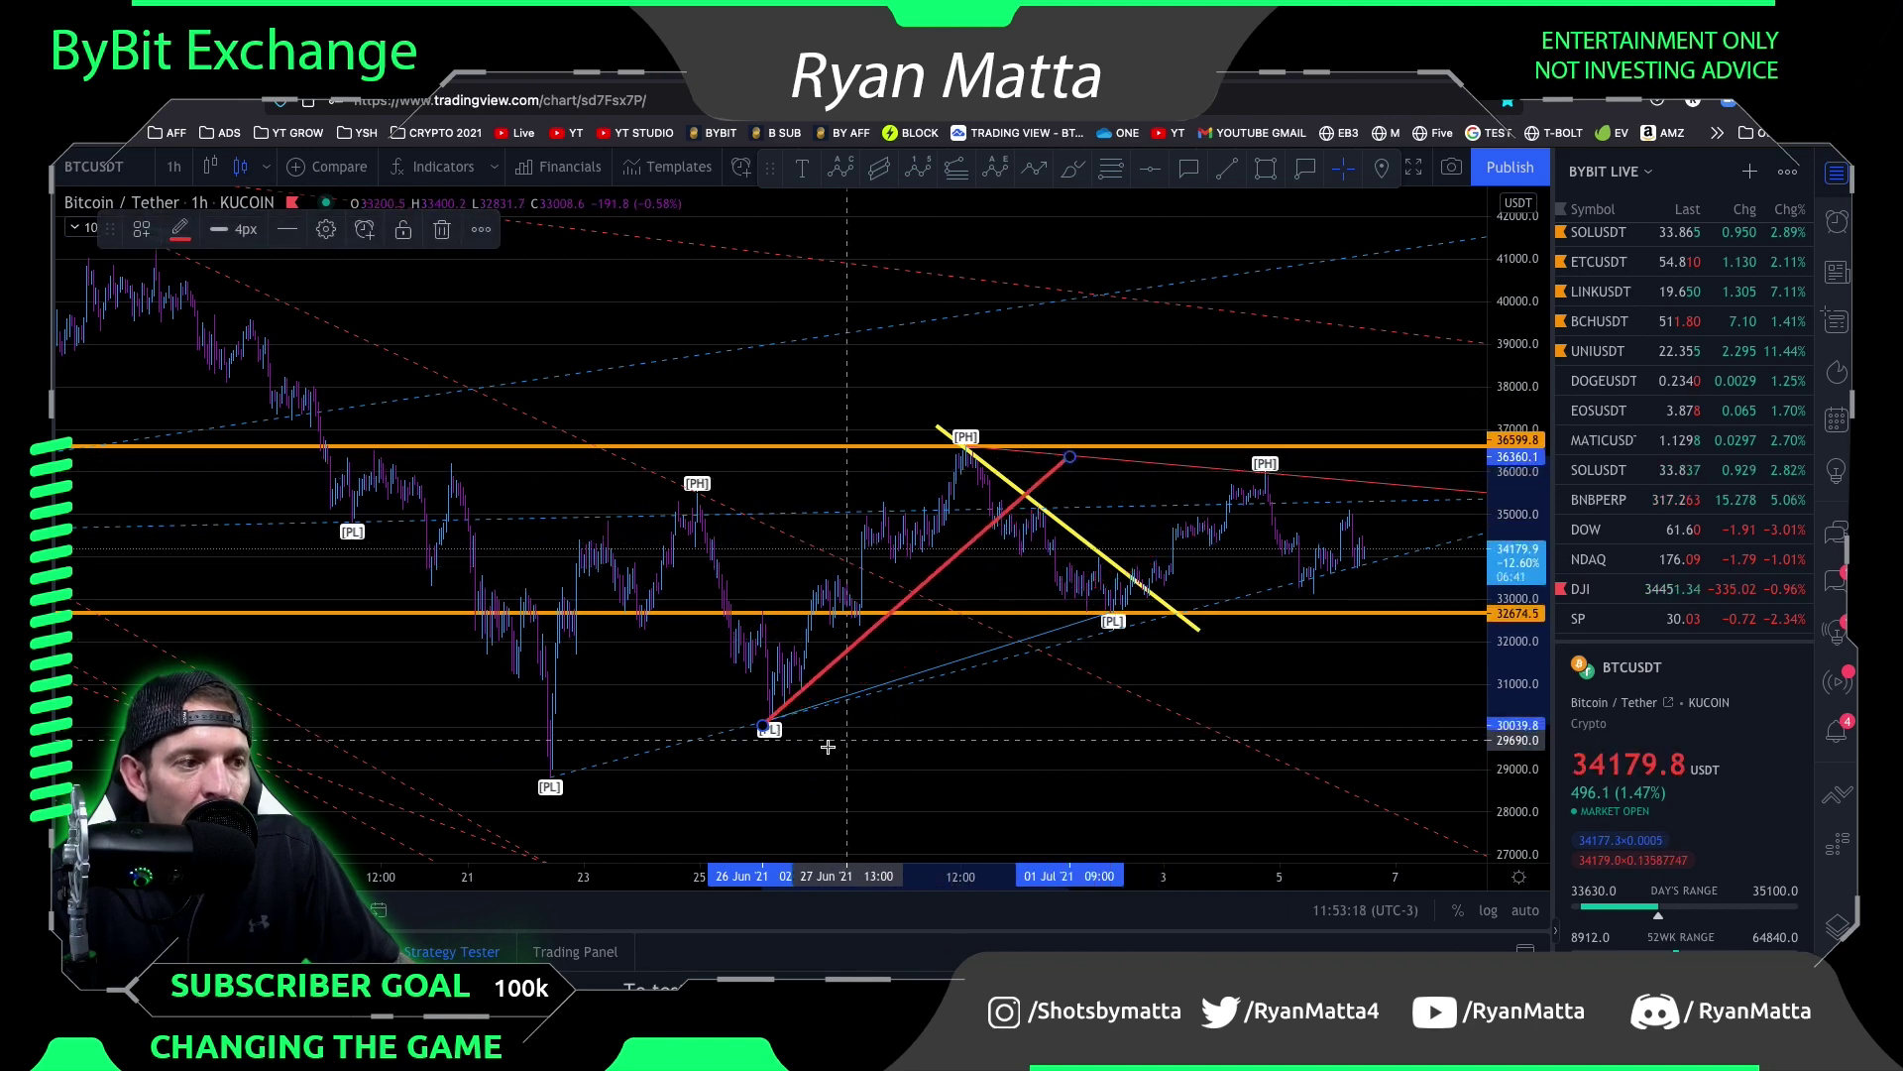
drag(764, 728, 770, 736)
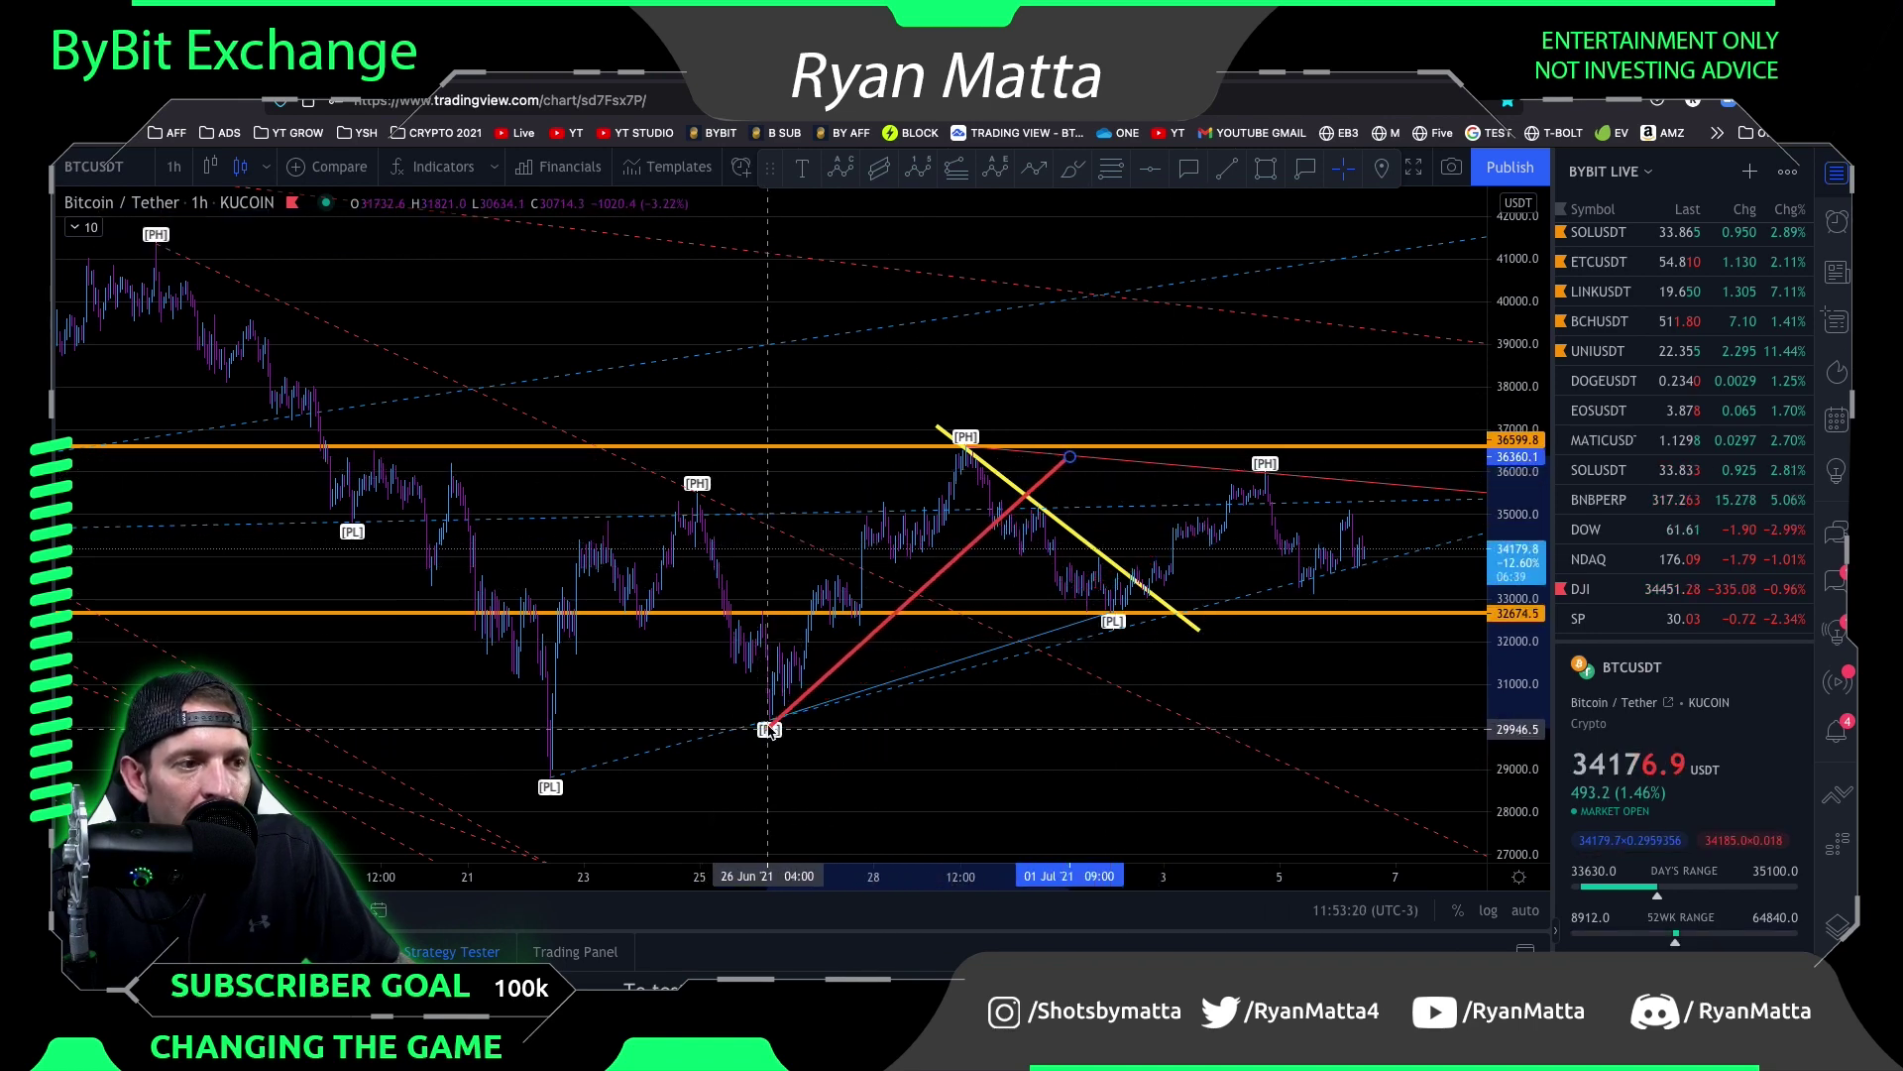
drag(1070, 457, 1051, 443)
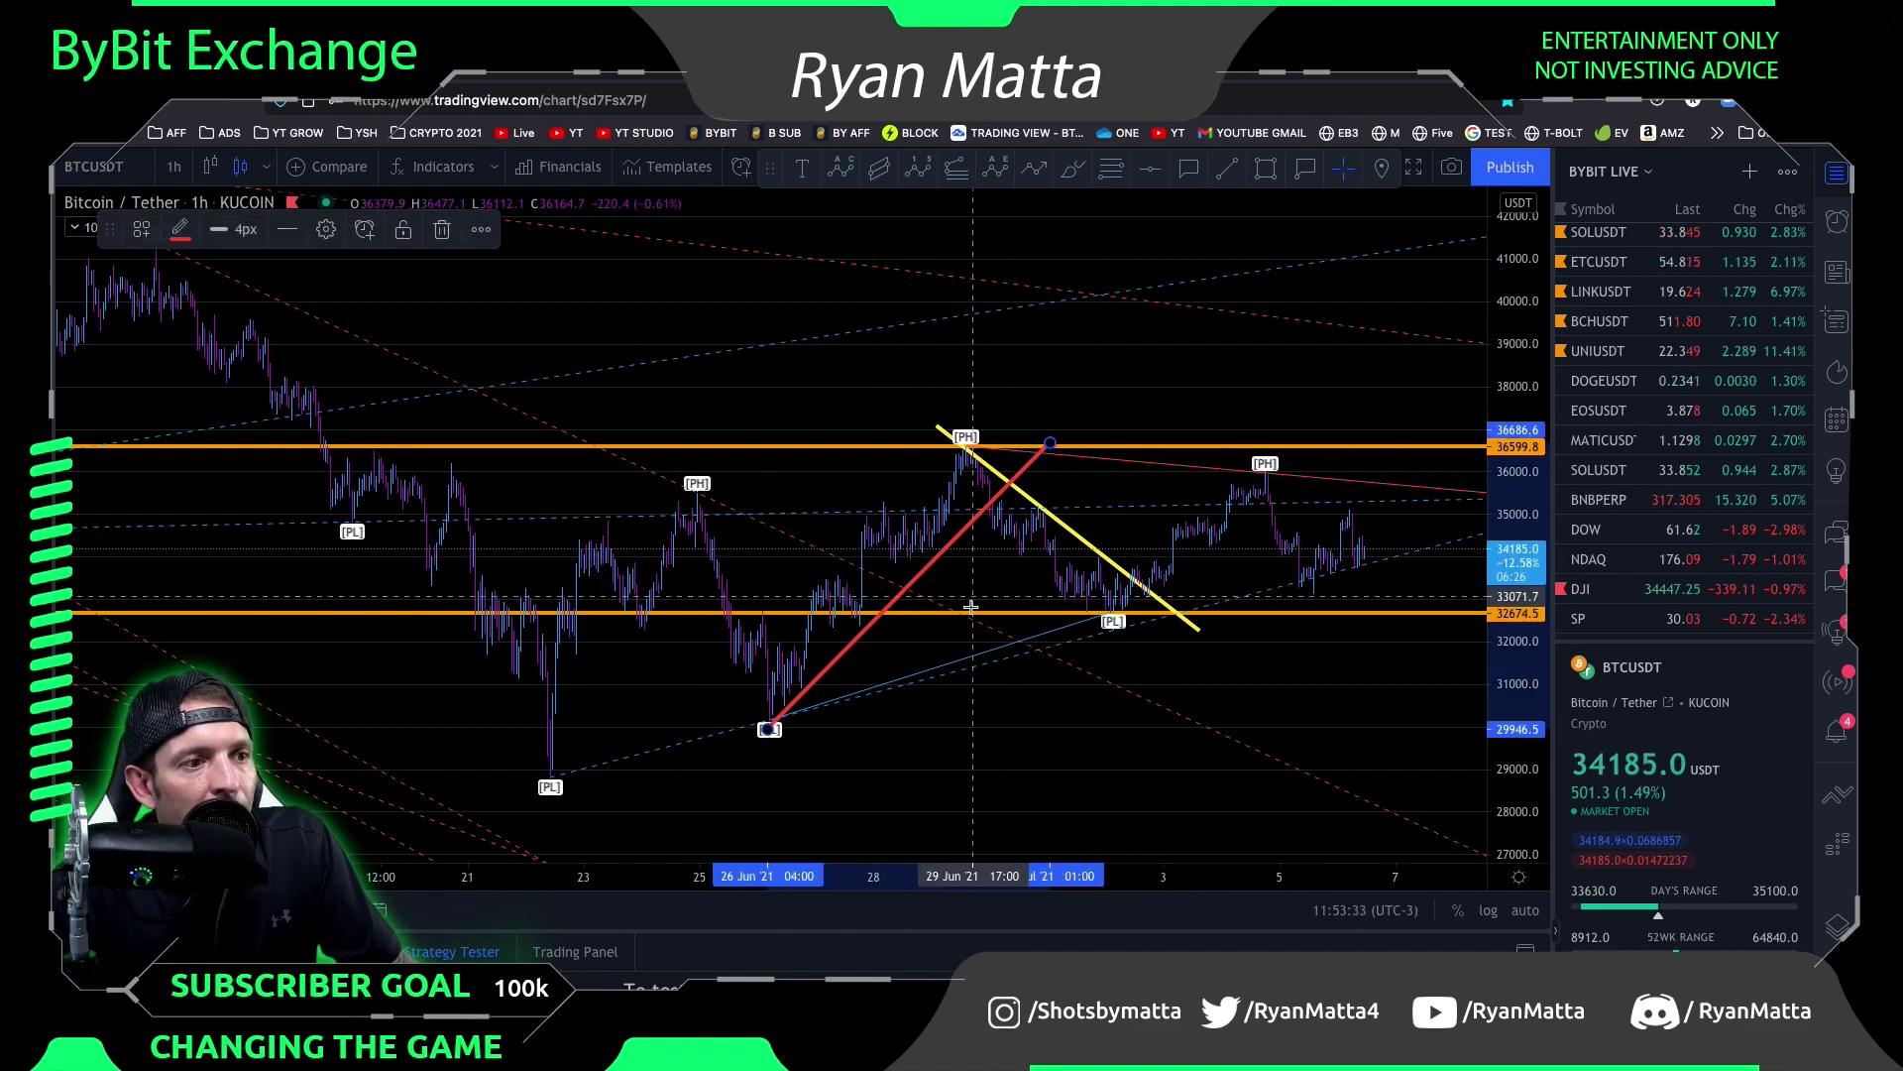
Examine the red and yellow trend lines against the wider June price action between the two orange horizontal levels
scroll(970, 607, down, 4)
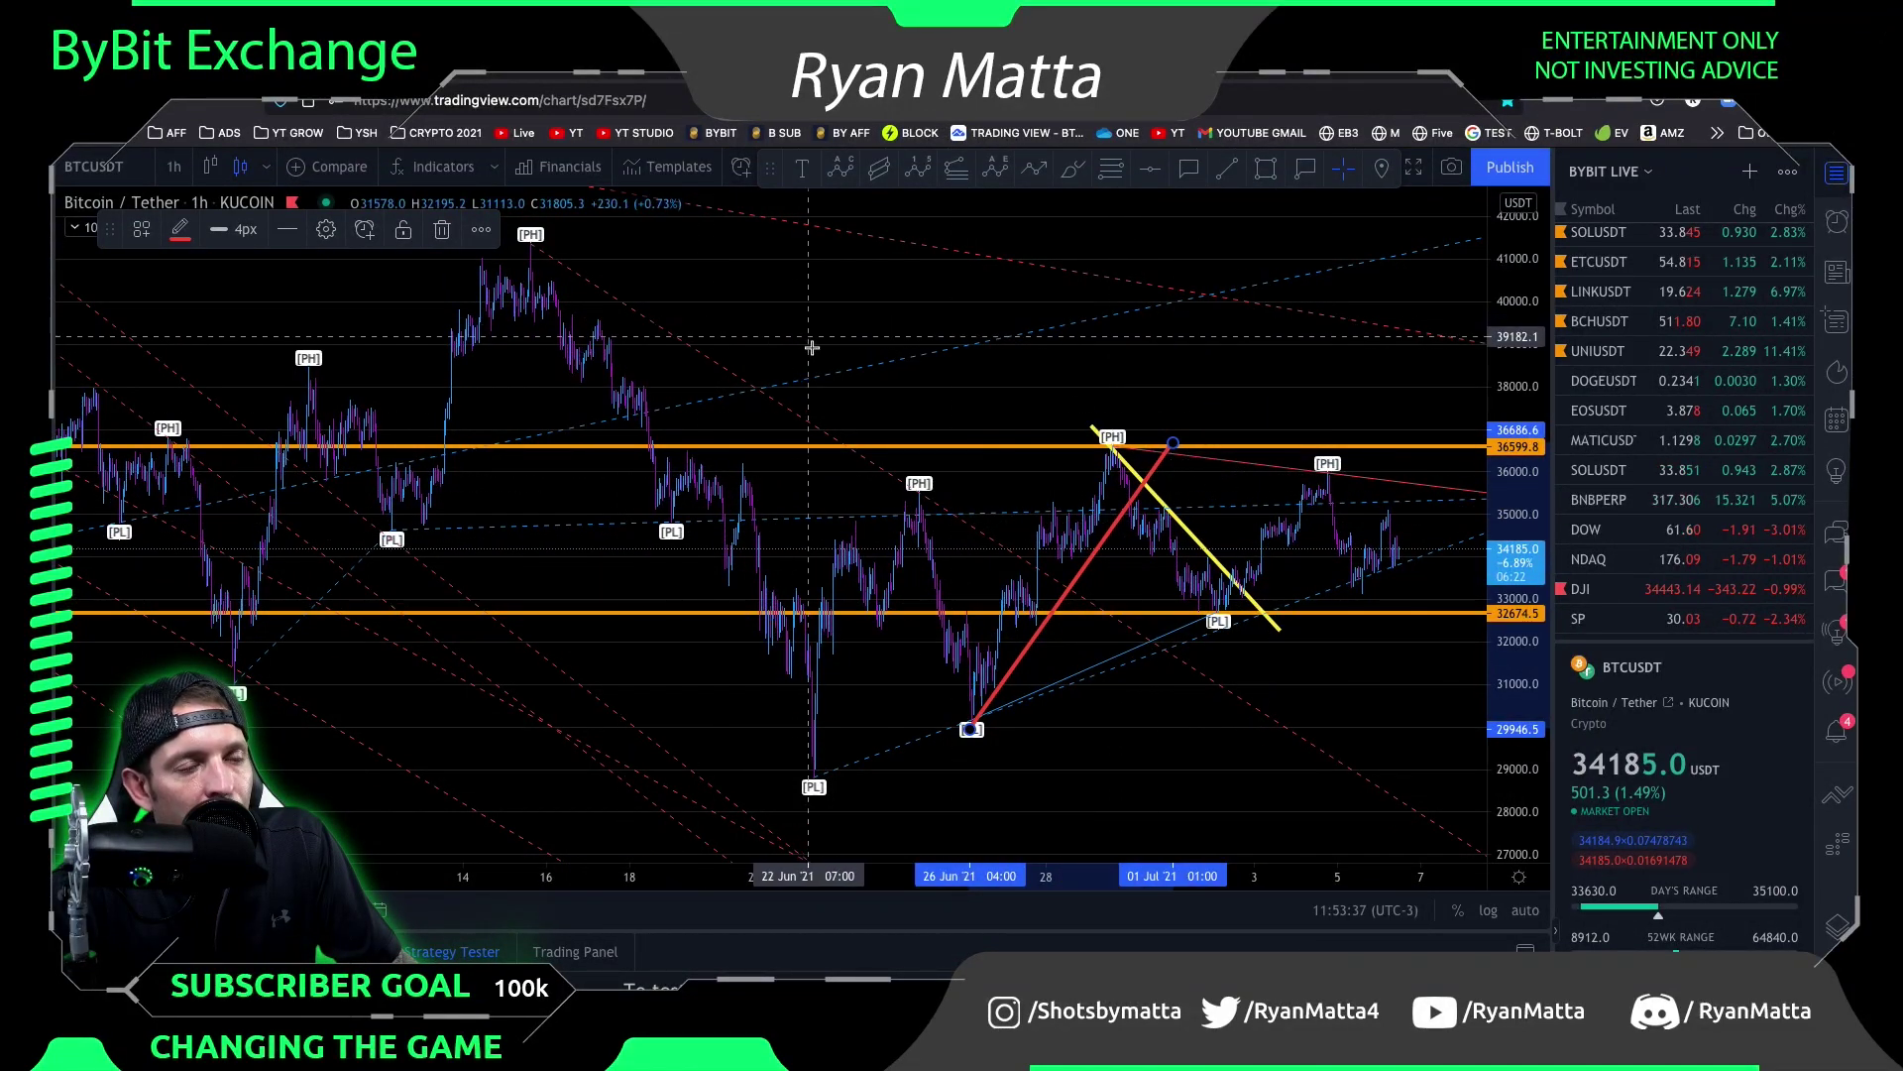
click(732, 323)
drag(732, 323, 726, 377)
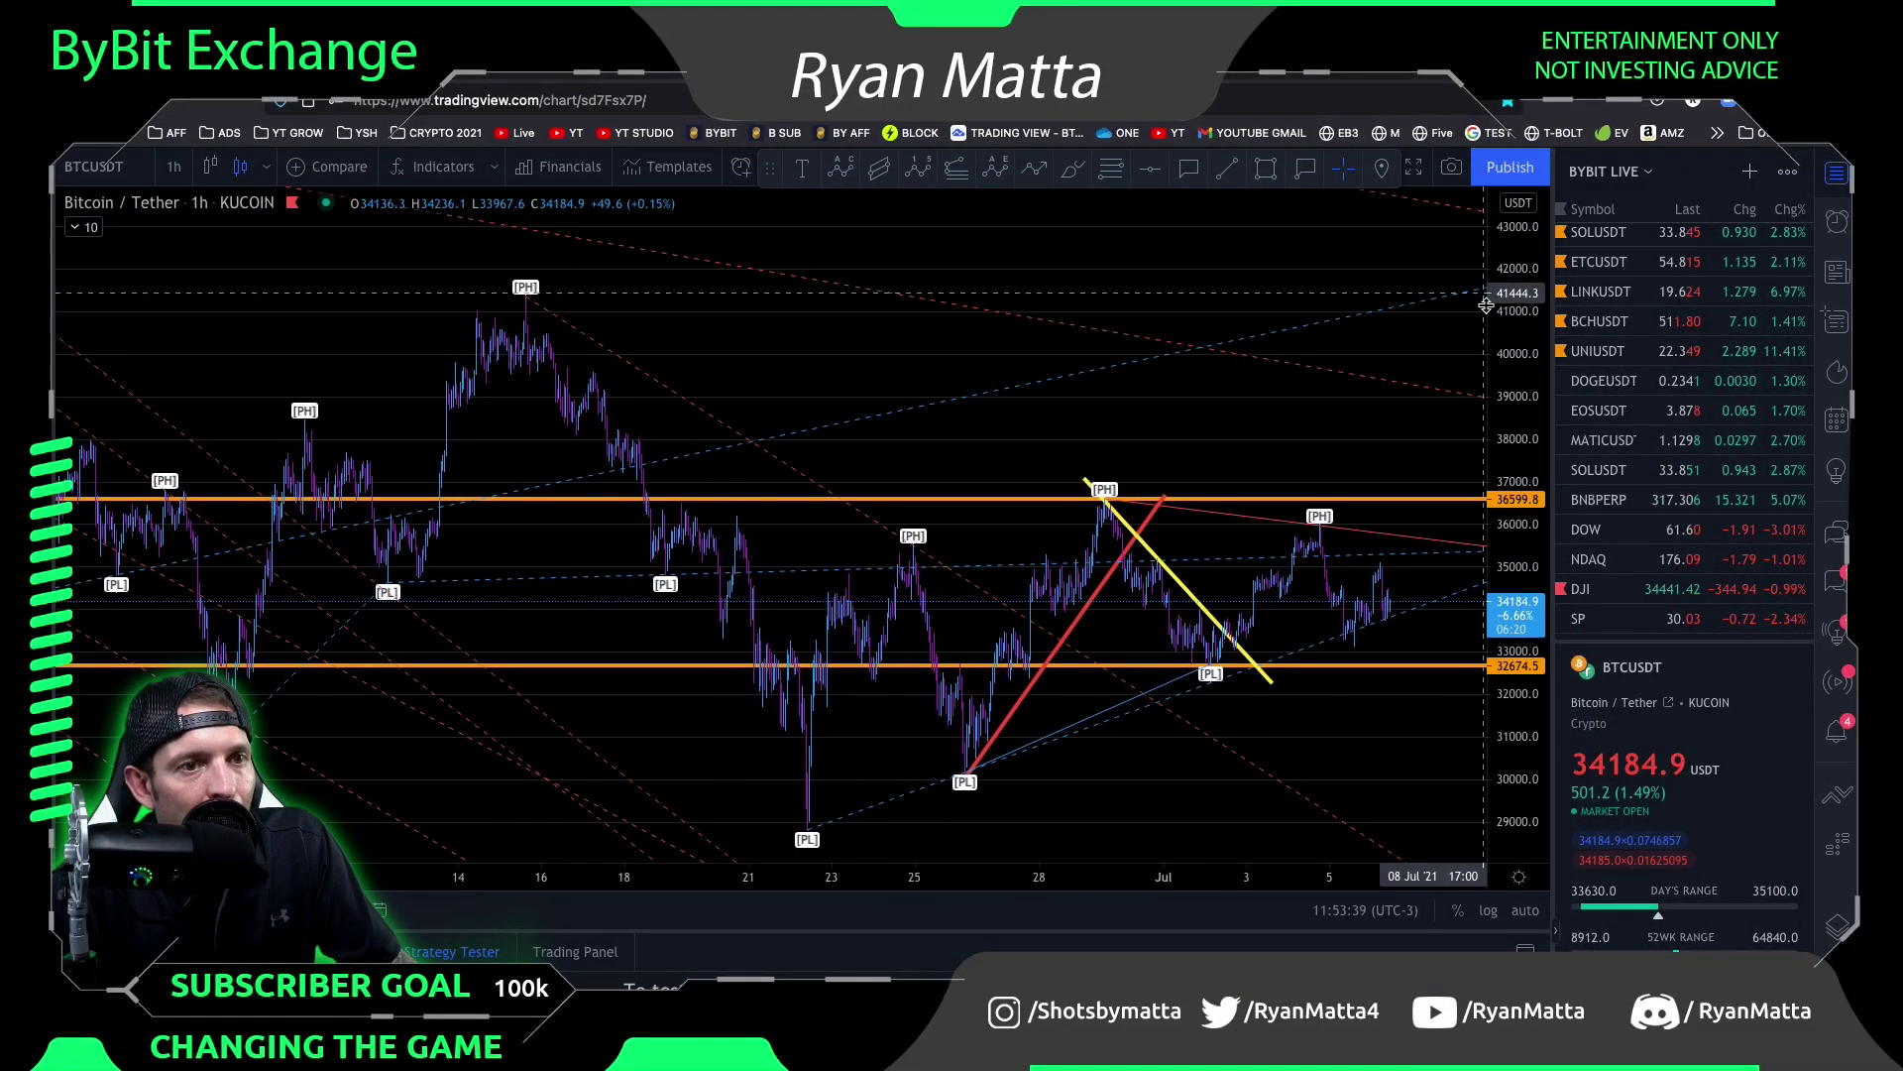
drag(1506, 315, 1507, 524)
scroll(1251, 535, down, 4)
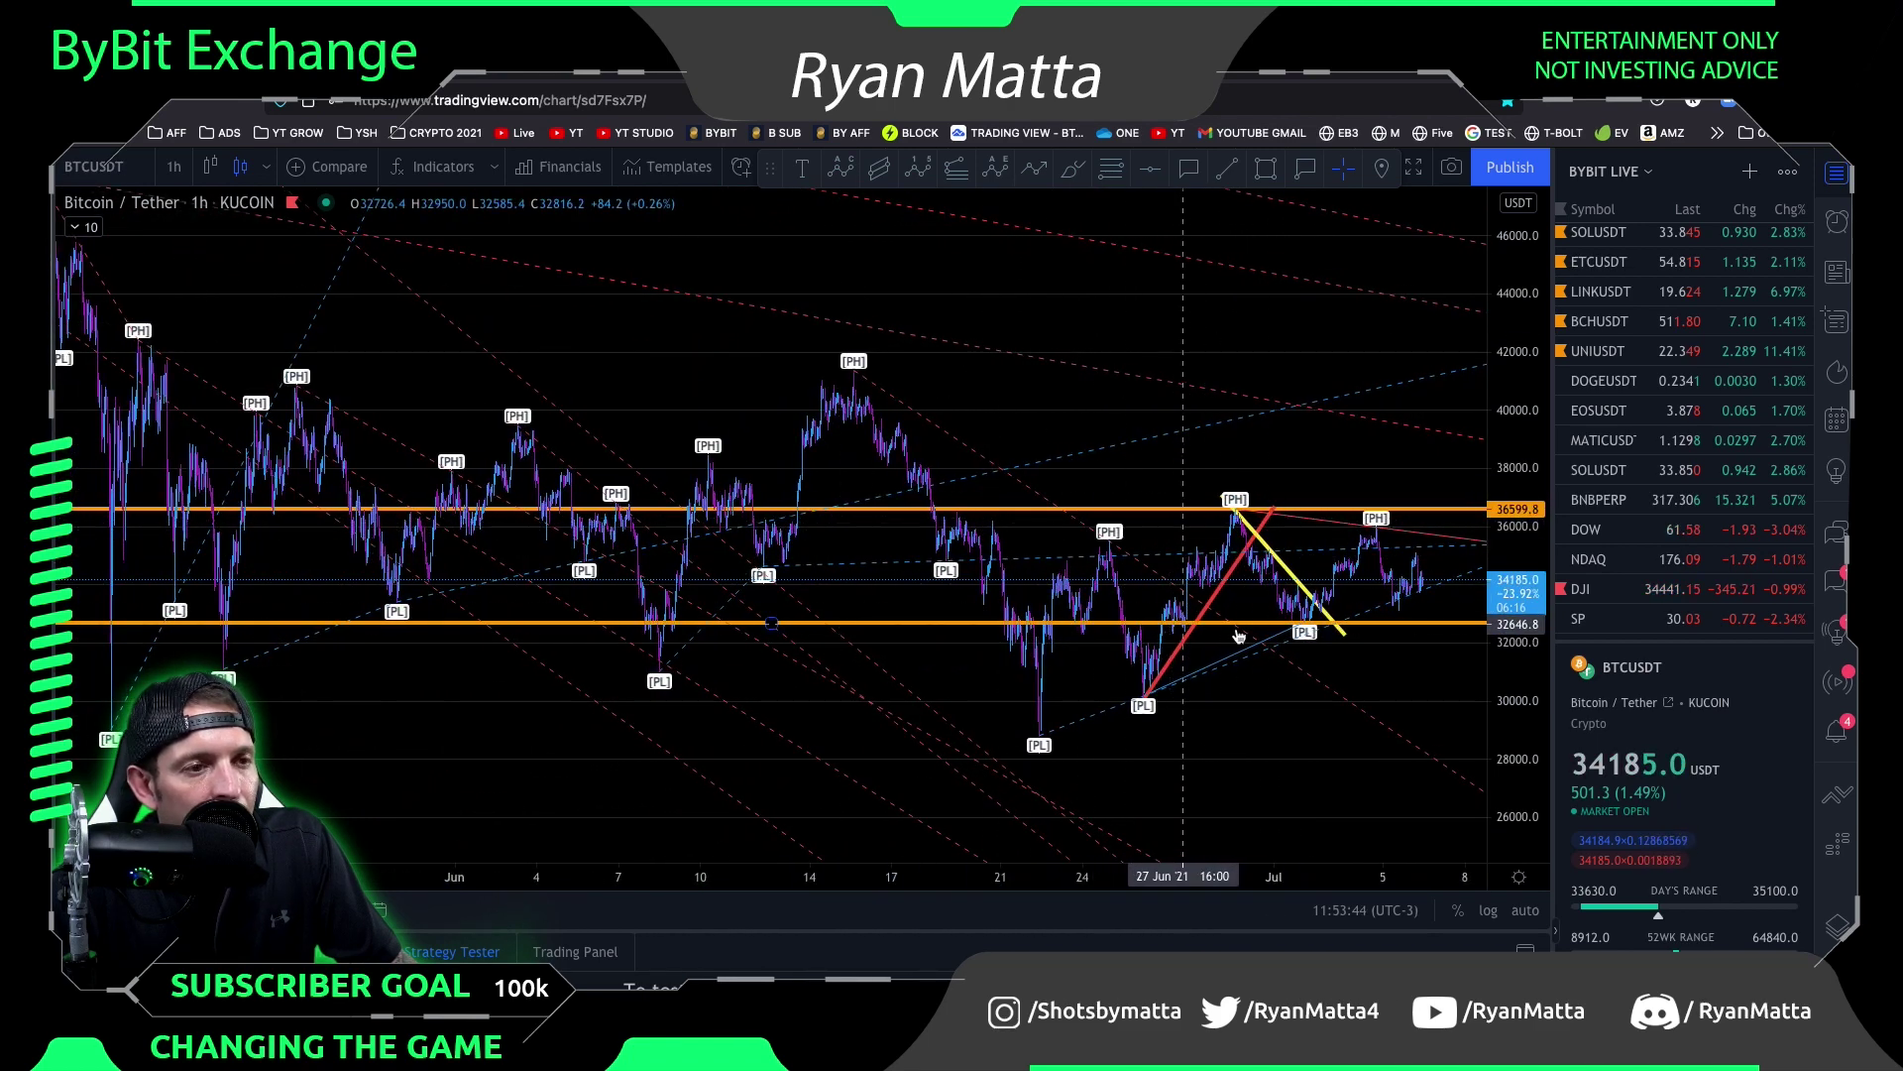
drag(1267, 715, 971, 698)
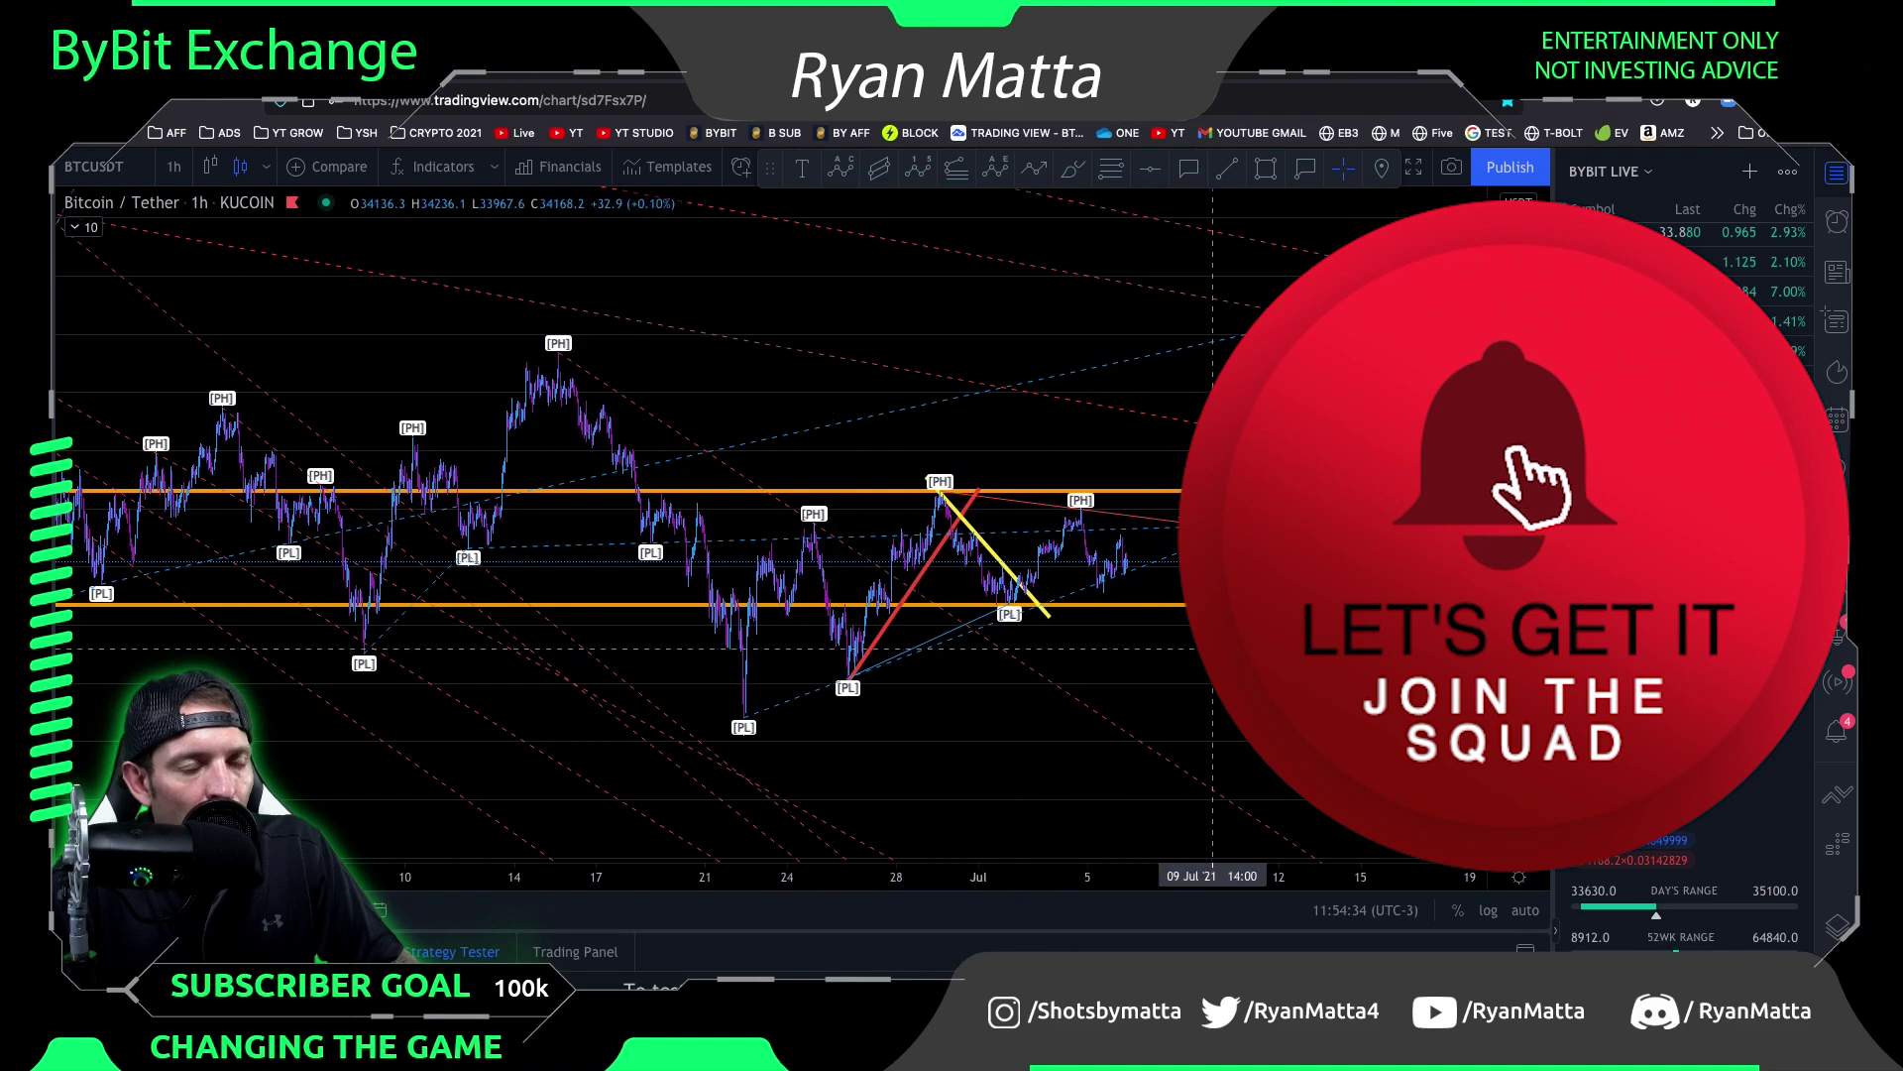
Refit the red rising trend line by moving its upper end to about 36,261 on 30 June at 06:00
scroll(1093, 535, left, 5)
scroll(1094, 508, up, 5)
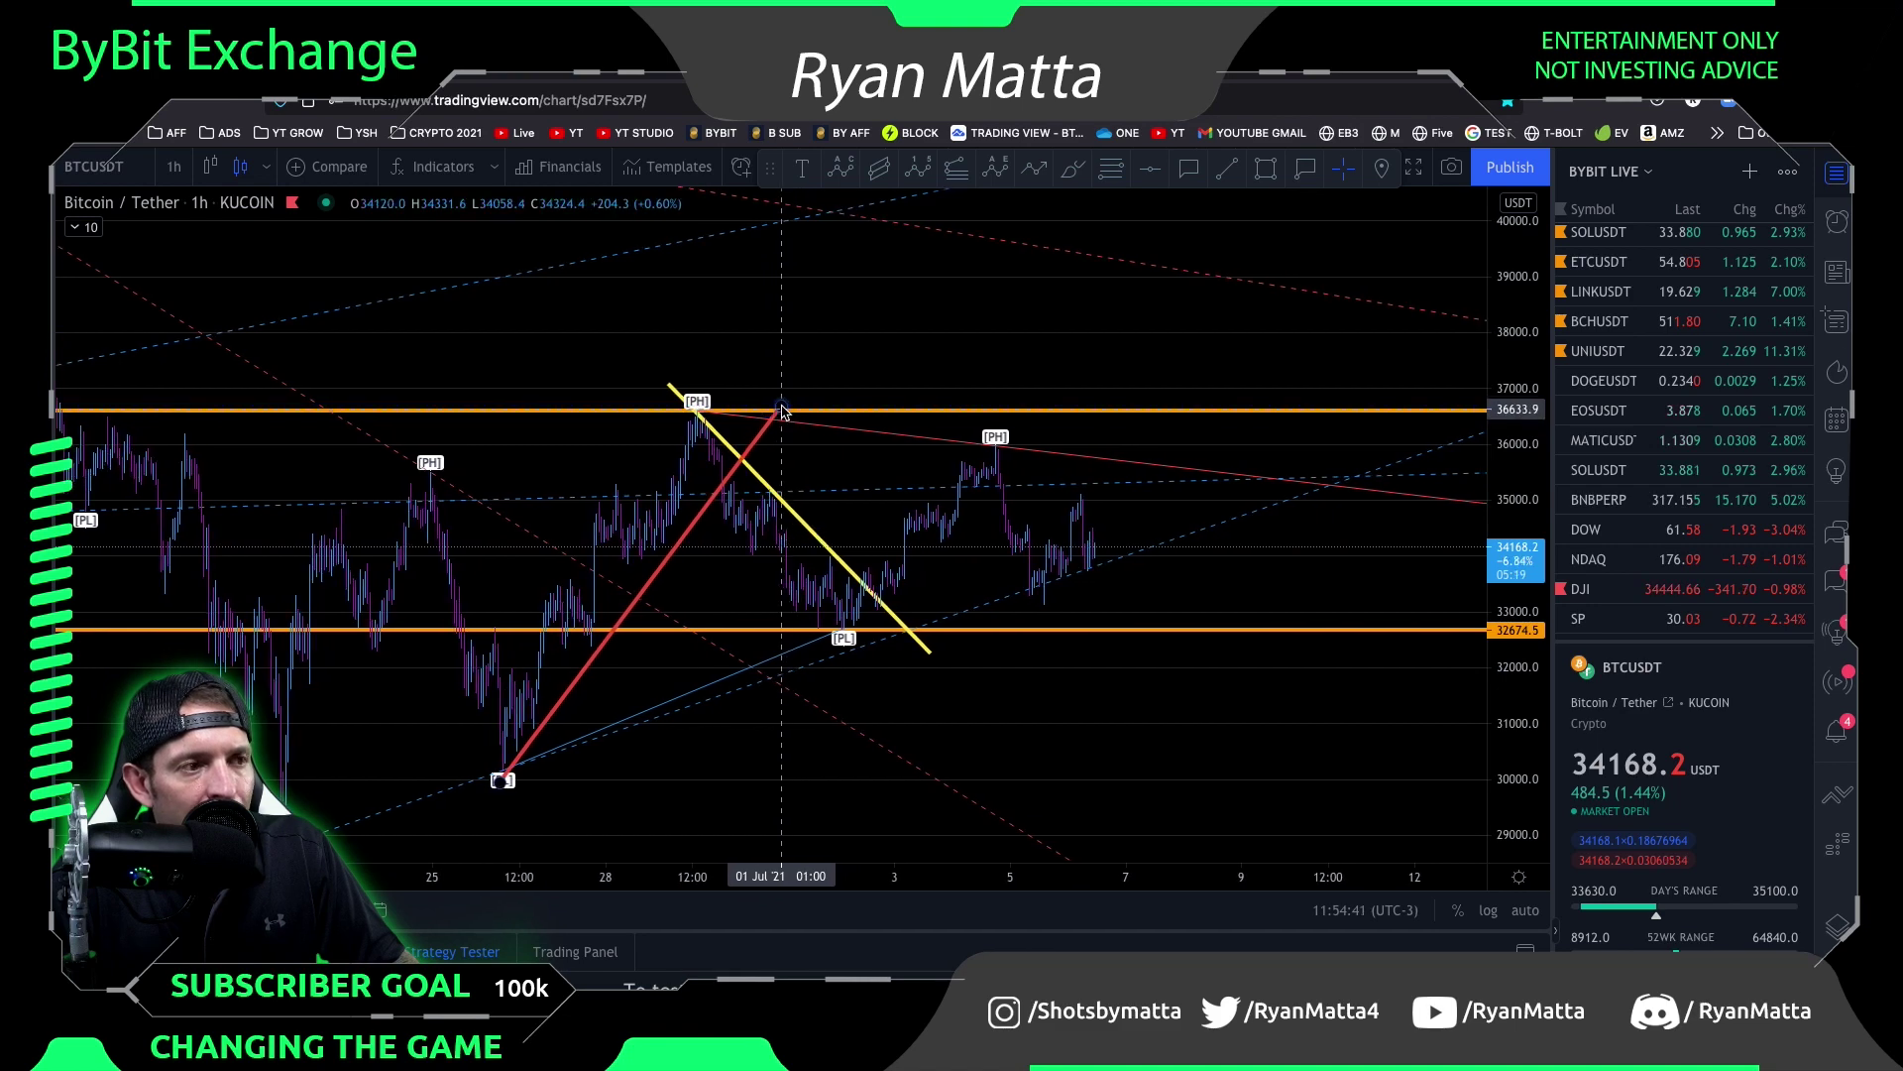
drag(784, 409, 755, 433)
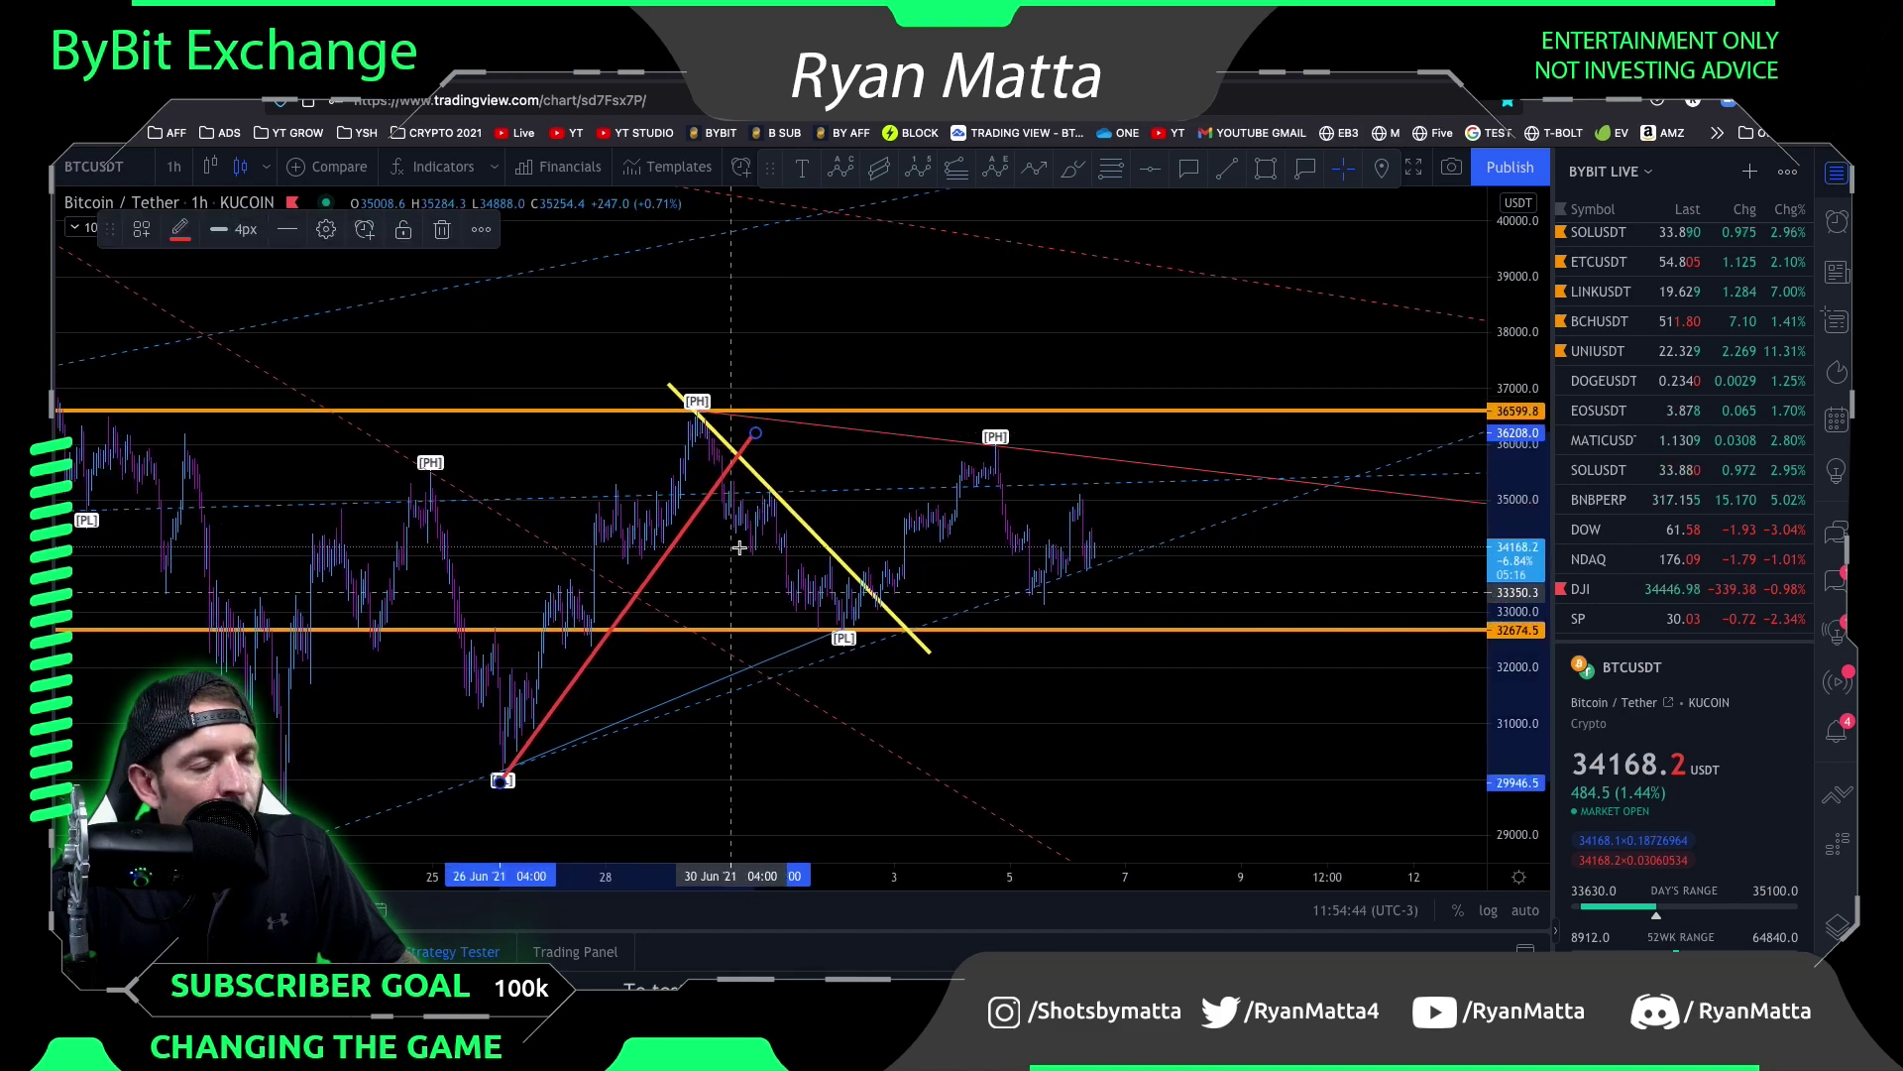
drag(694, 598, 1060, 587)
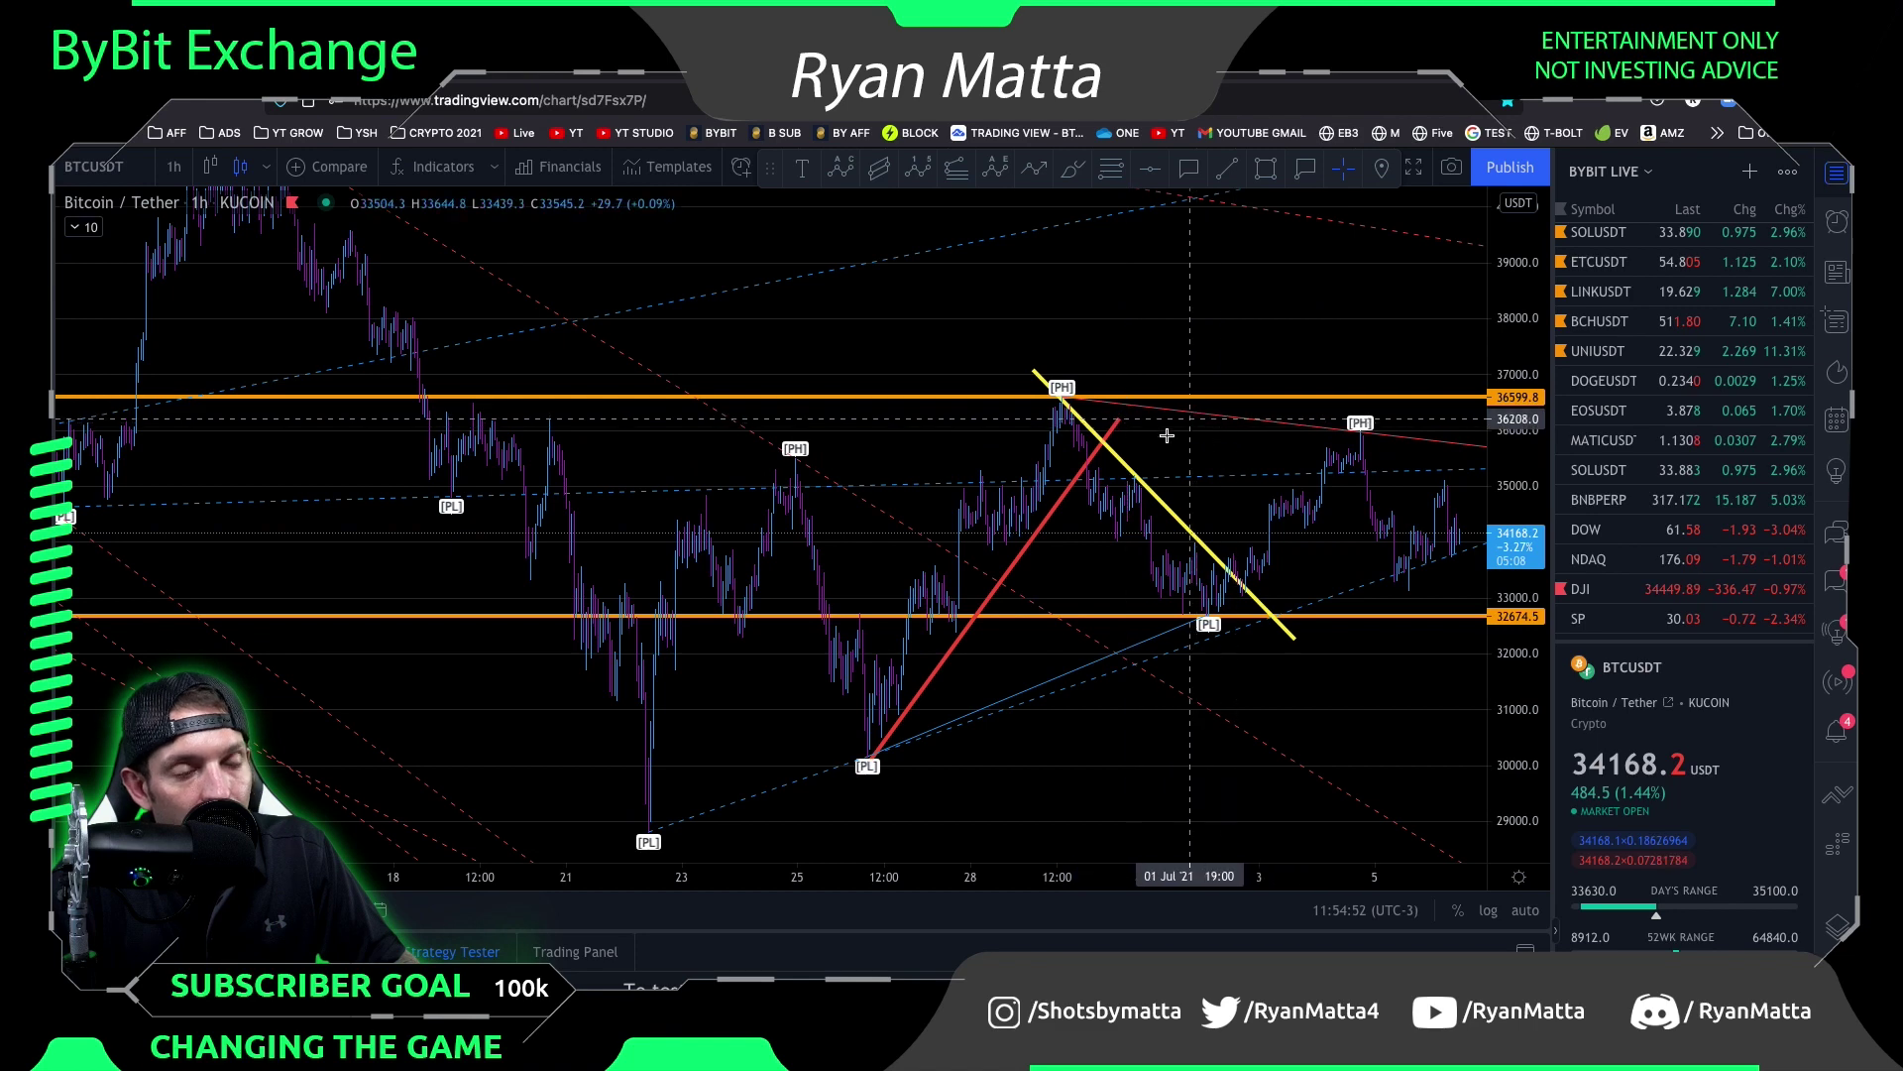
click(1116, 431)
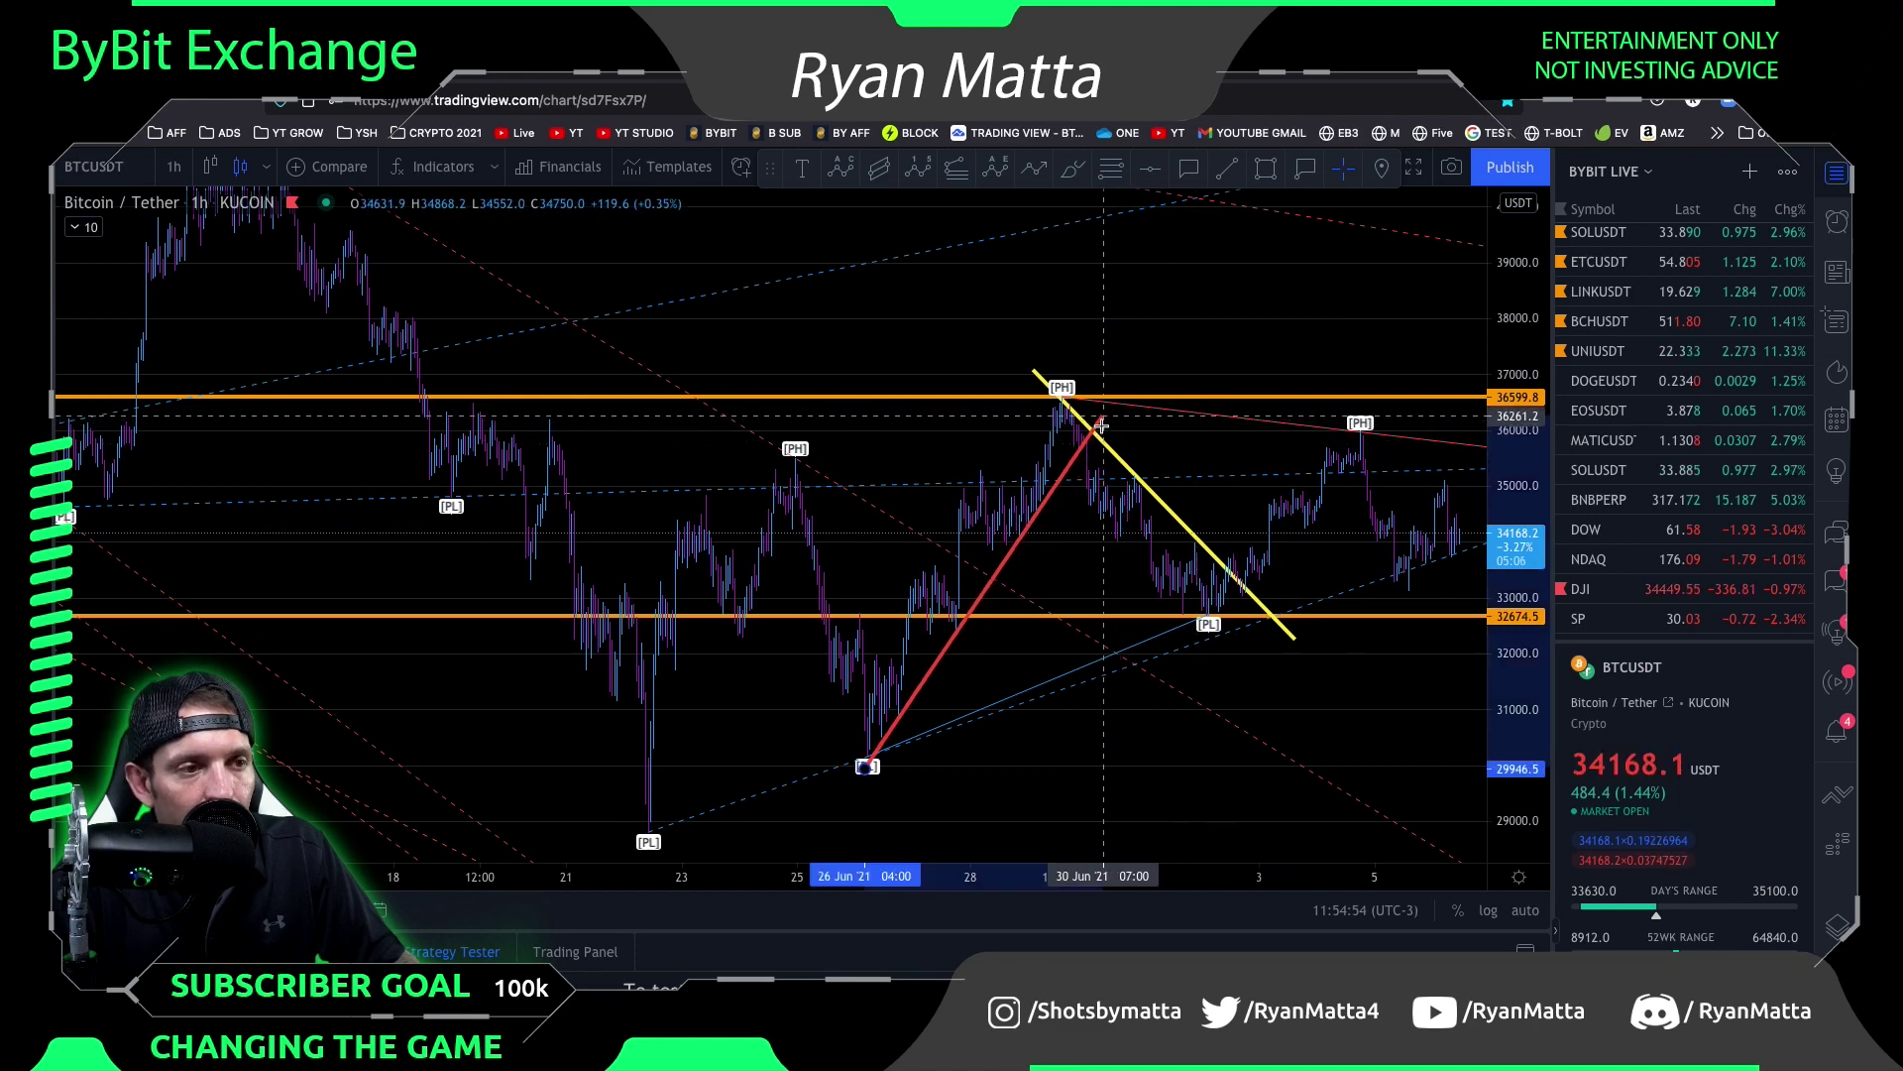
click(1104, 422)
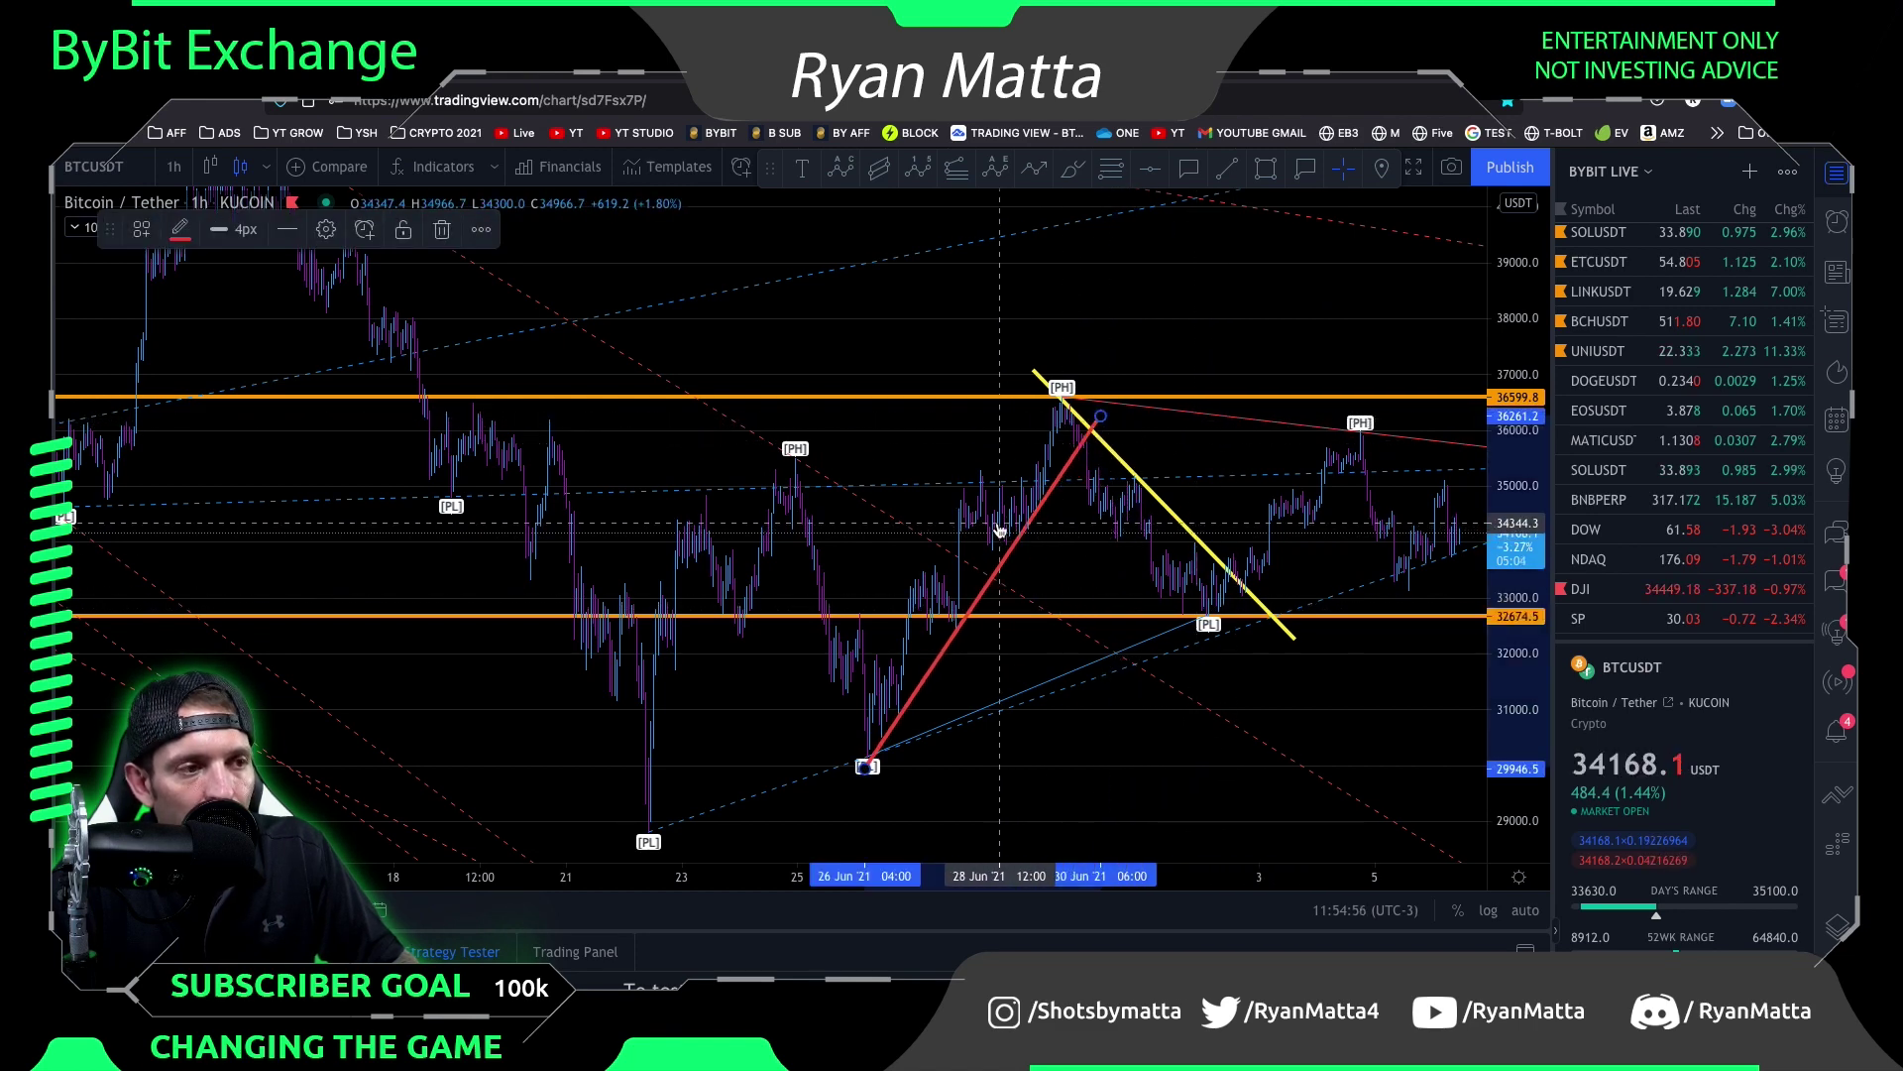
scroll(1280, 469, up, 1)
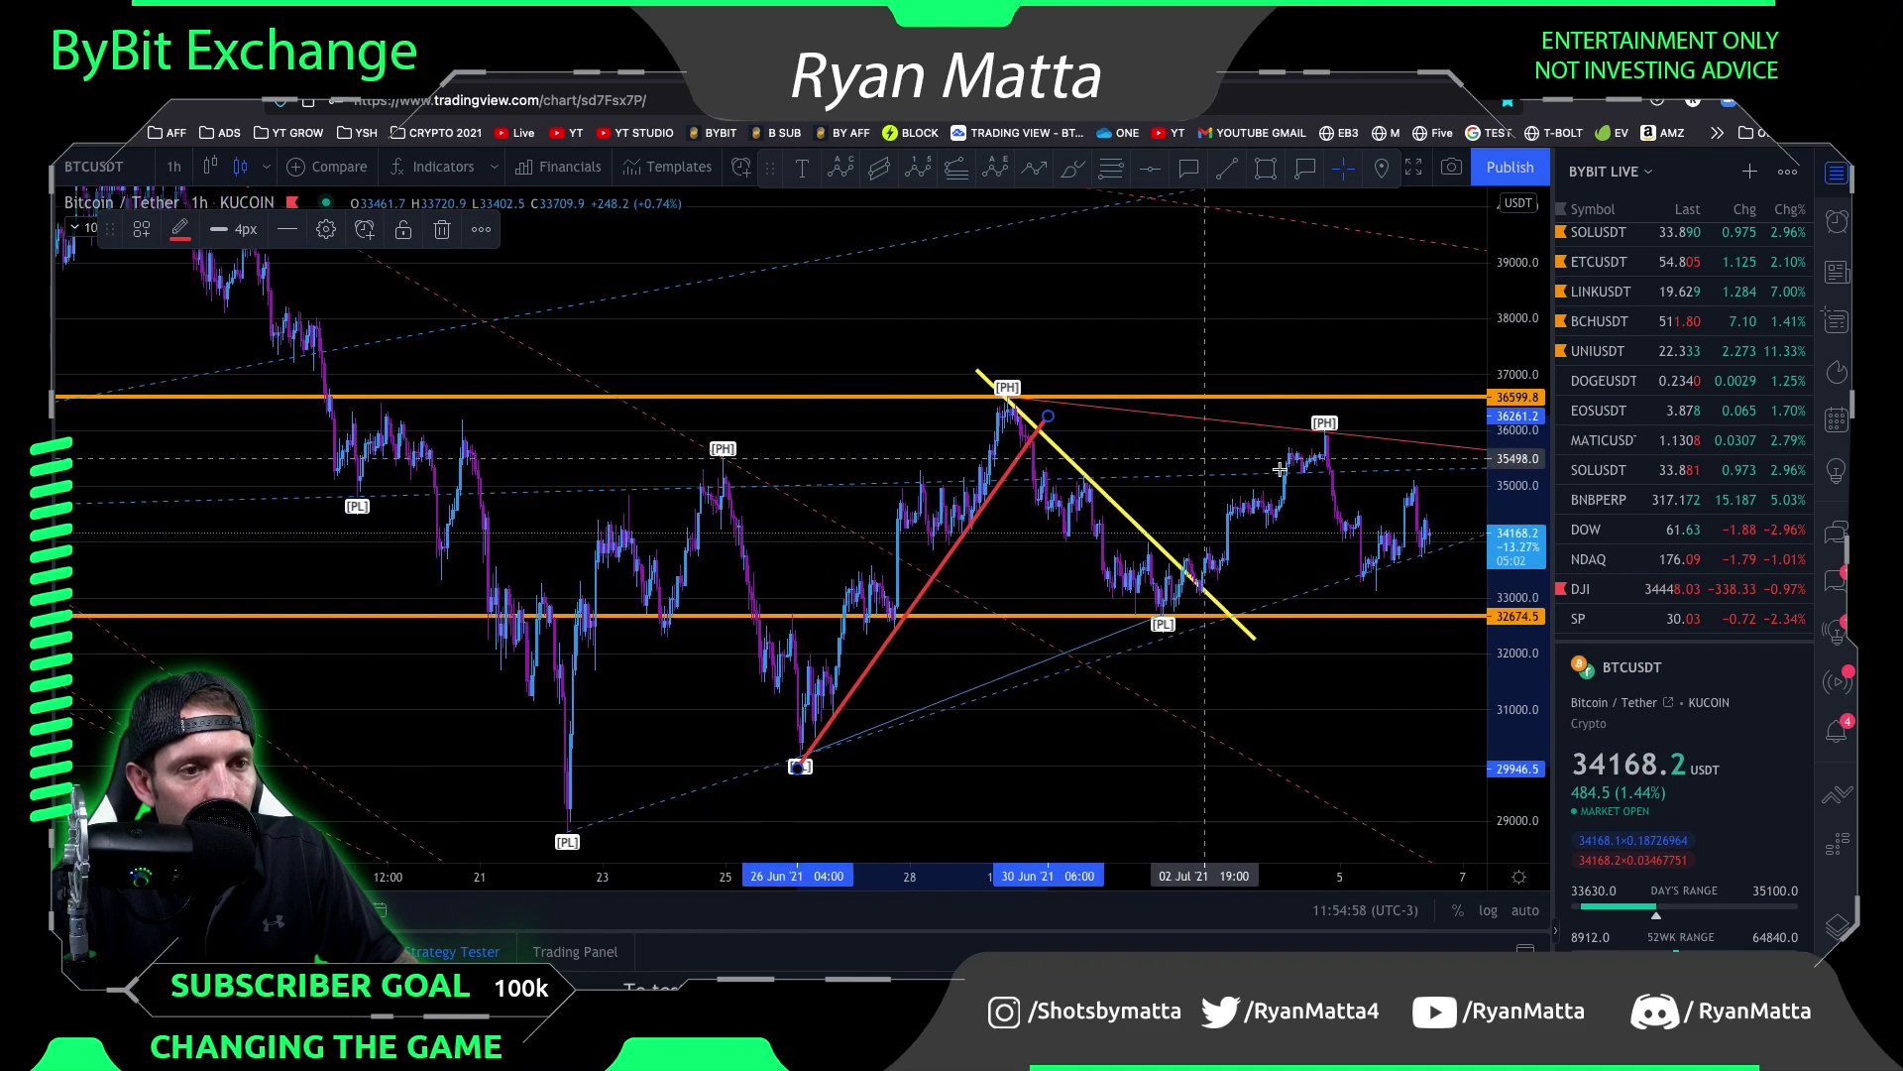